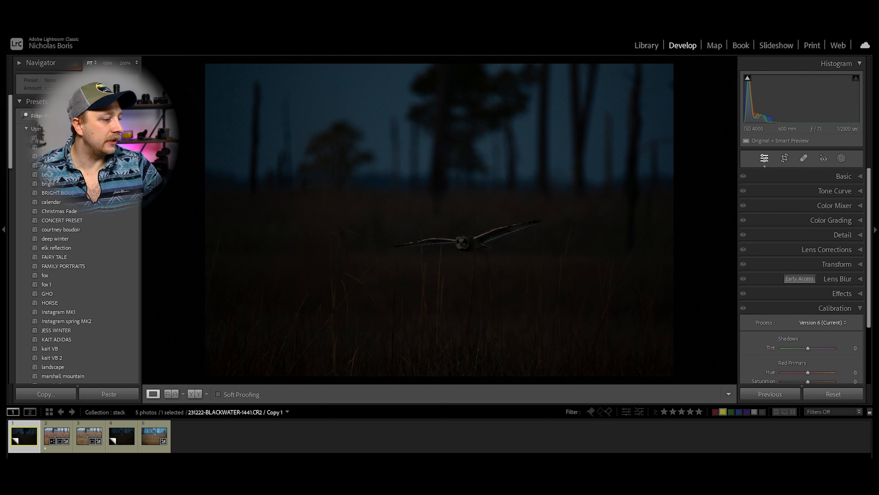
- Review the owl photos in the stack collection, ending on 231222-BLACKWATER-1450.CR2
left_click(79, 441)
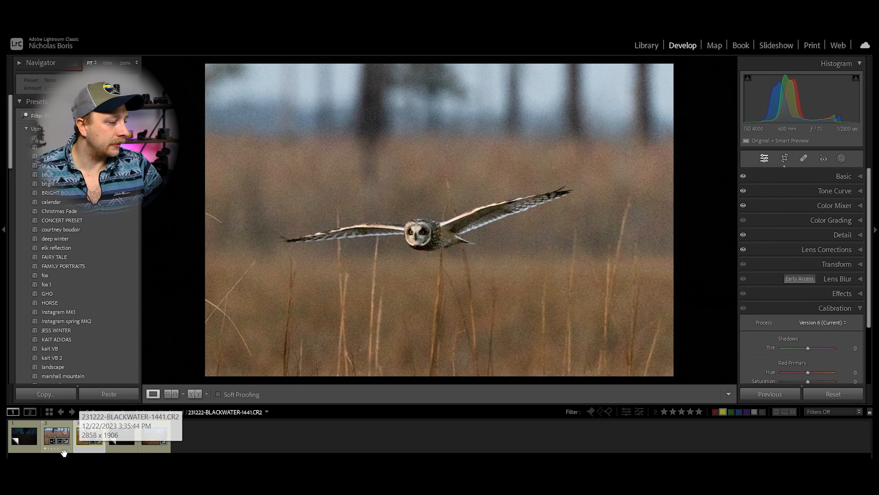
left_click(52, 452)
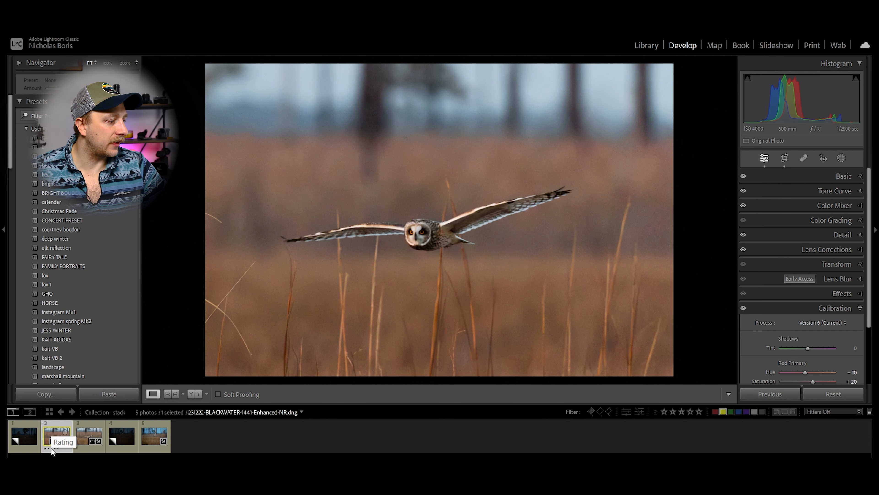
left_click(122, 447)
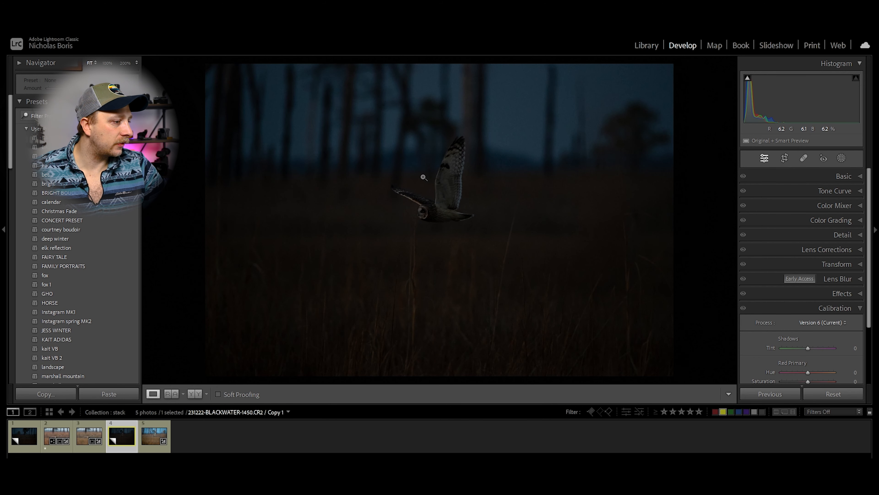
key("Right")
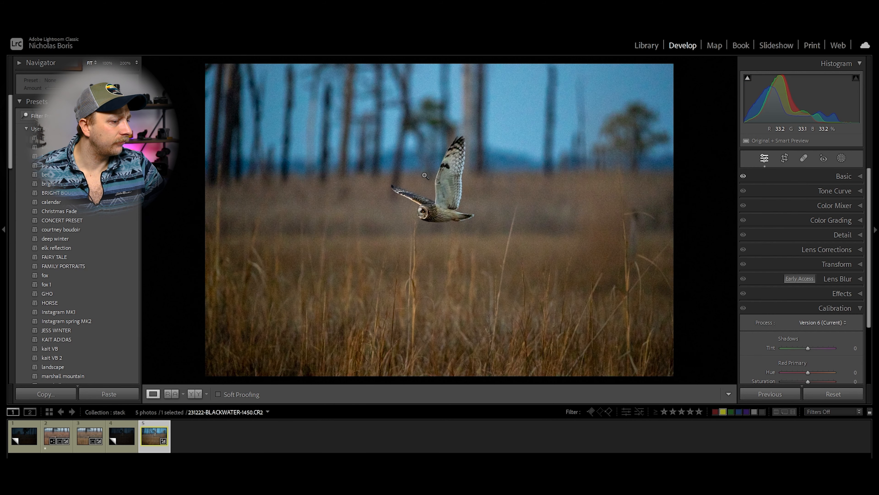
- Try a 16 x 9 crop on the owl photo, flipping it to portrait and back to landscape
left_click(786, 161)
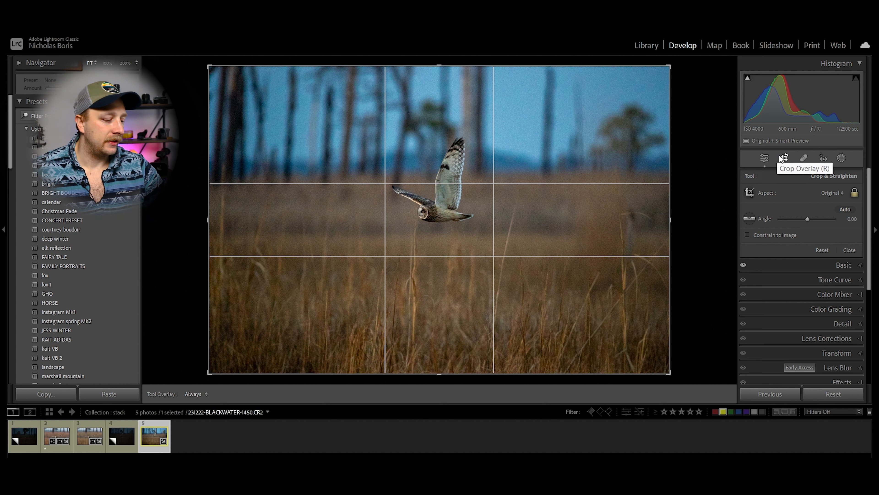
left_click(824, 194)
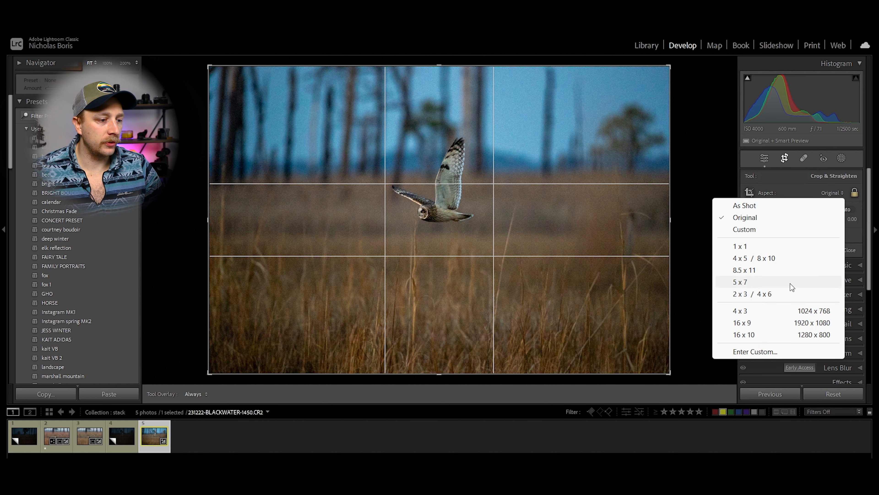
left_click(778, 329)
key("x")
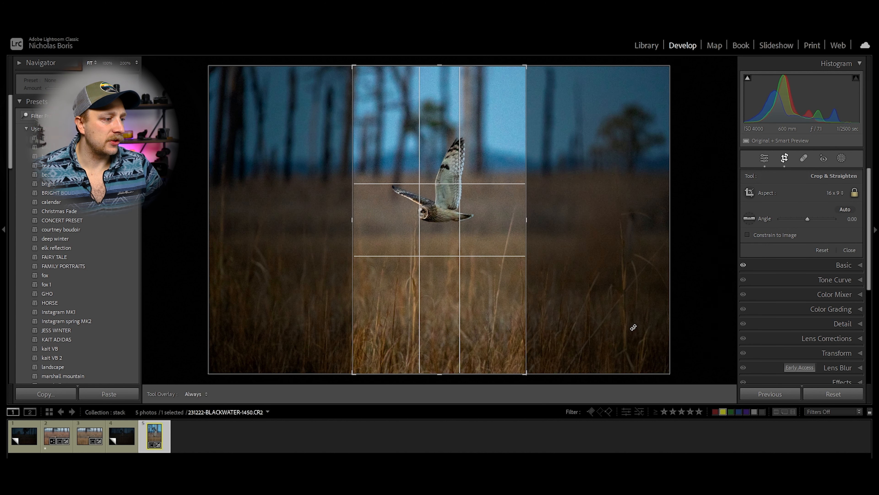
key("x")
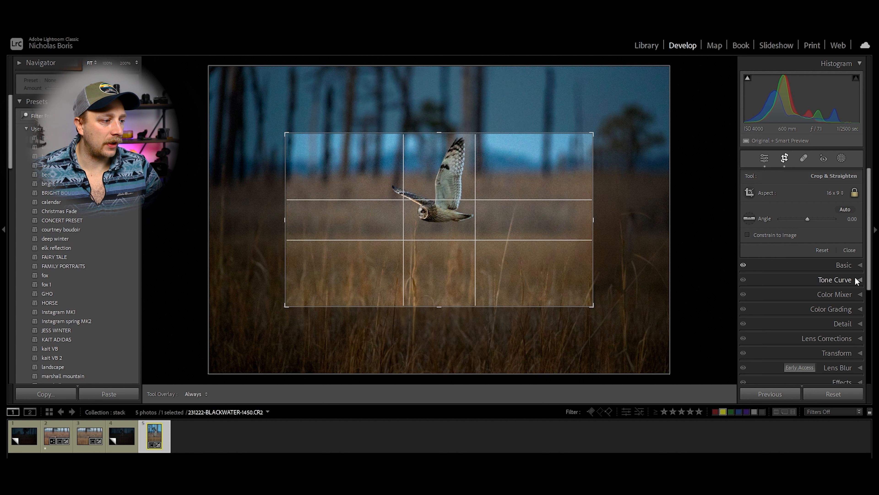
- Try a 1 x 1 crop on the owl photo, and reset the crop before leaving the crop tool
left_click(829, 189)
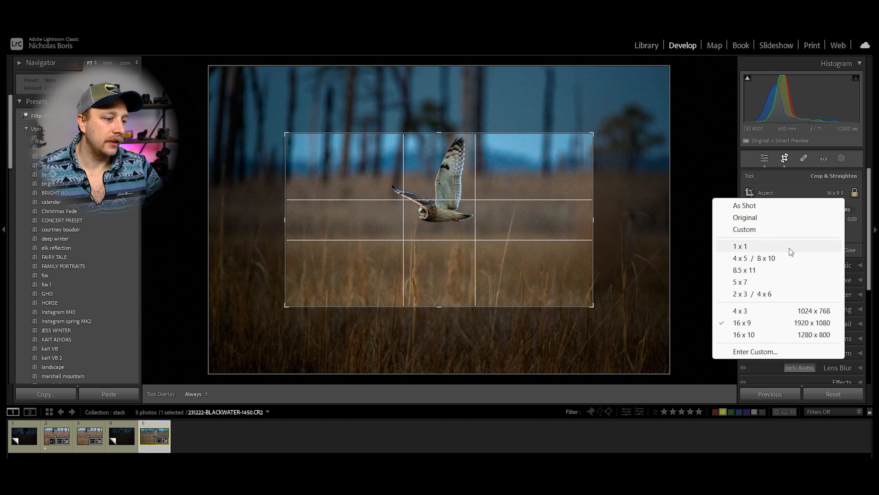
left_click(789, 244)
left_click(821, 249)
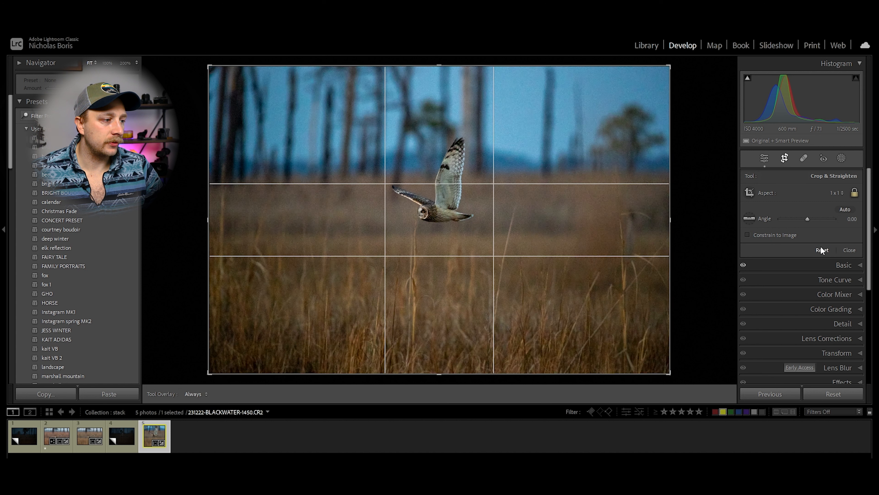
scroll(852, 221, "down", 5)
scroll(836, 250, "up", 4)
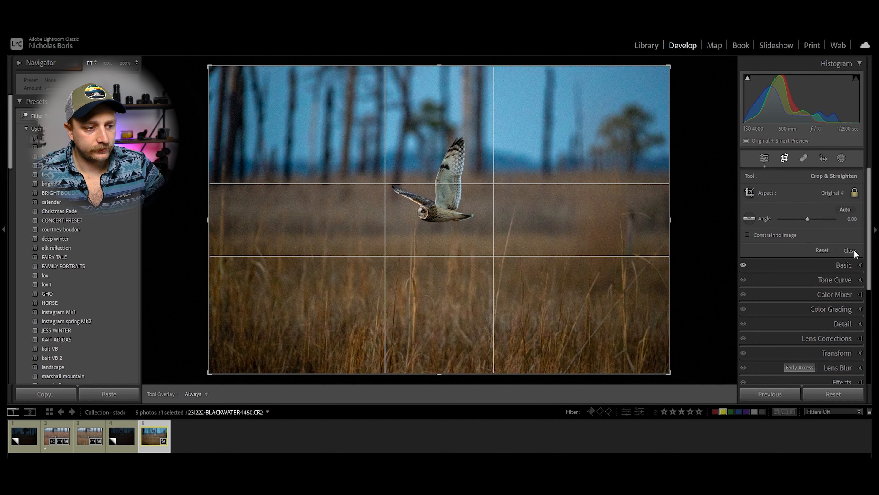
left_click(852, 250)
- Set the owl photo's exposure to +2.00 in the Basic adjustments
left_click(852, 178)
scroll(802, 272, "down", 1)
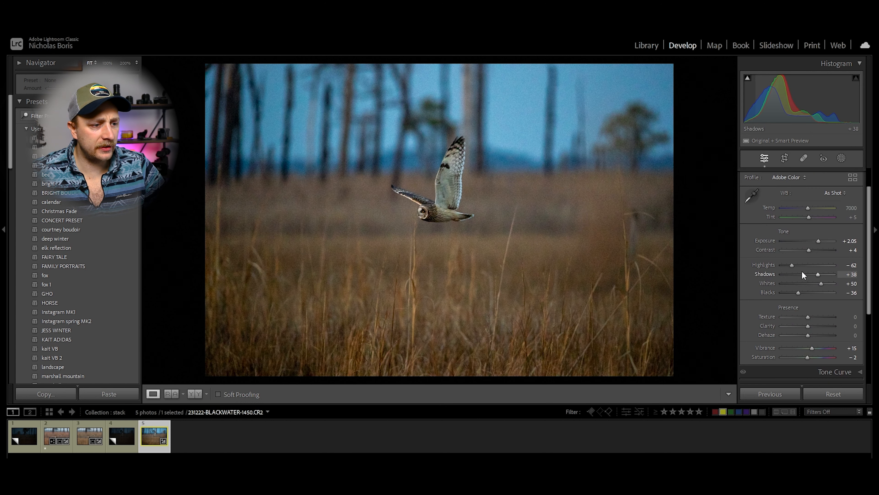
left_click(847, 241)
type("200")
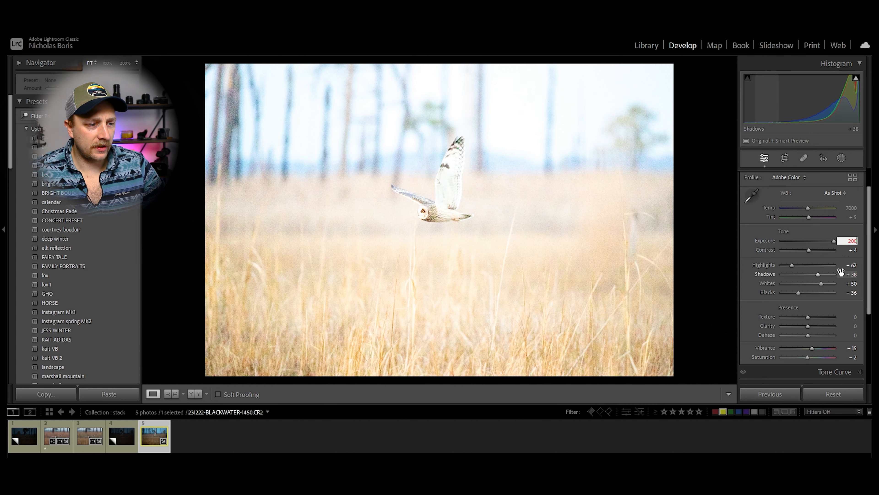
key("BackSpace")
key("BackSpace")
key("Return")
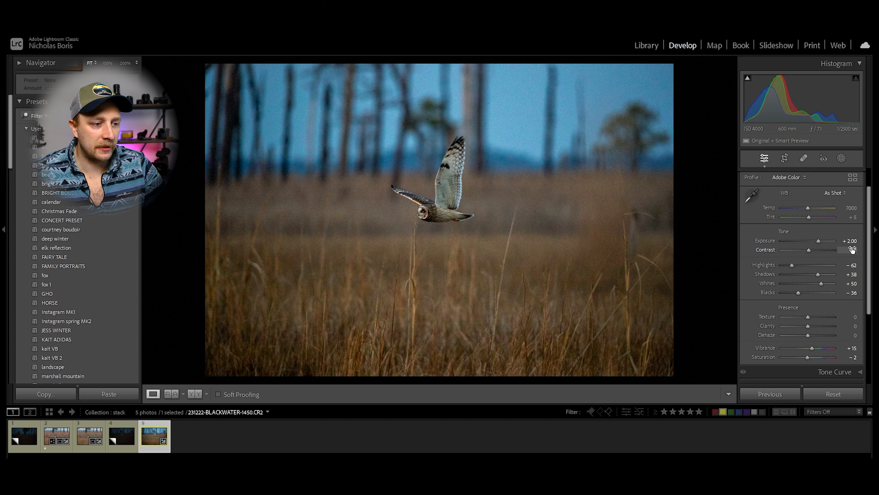
- Check the basic settings of 231222-BLACKWATER-1441.CR2 and set the contrast of 231222-BLACKWATER-1450.CR2 to 0
left_click(82, 435)
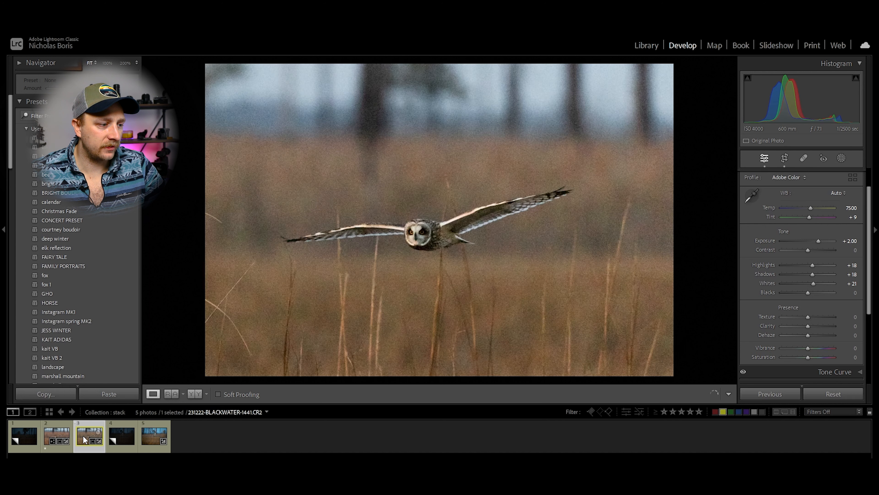
left_click(146, 439)
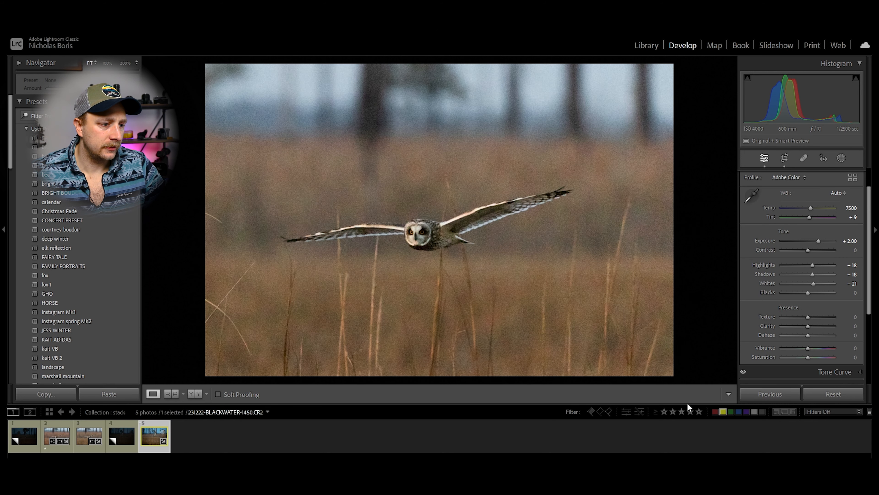
left_click(849, 251)
type("0")
key("Return")
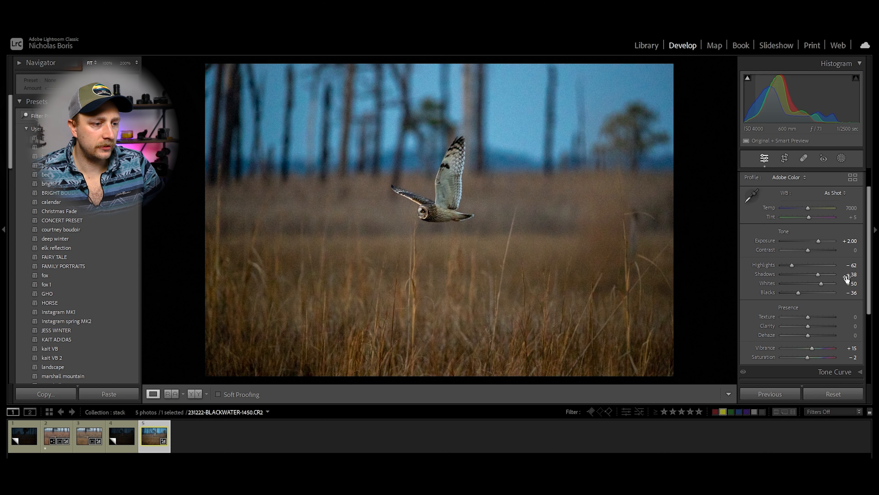
- Copy the develop settings from the edited owl photo 231222-BLACKWATER-1441.CR2
left_click(80, 450)
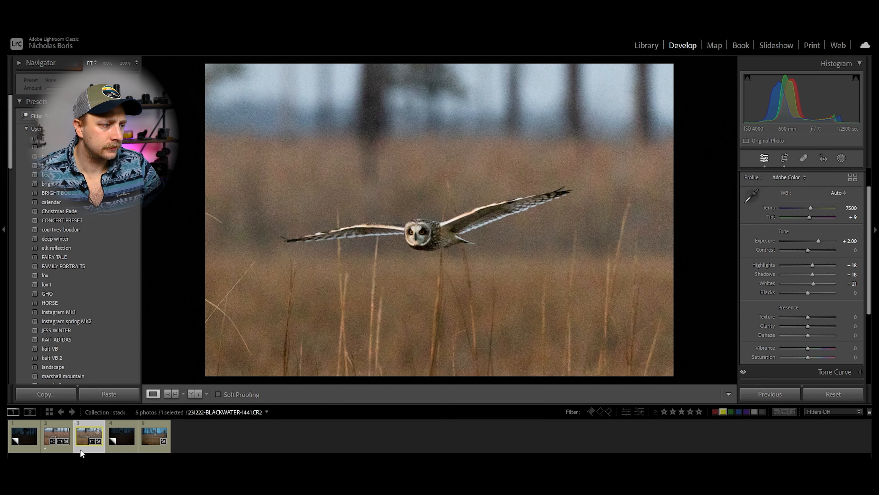
right_click(79, 449)
mouse_move(152, 322)
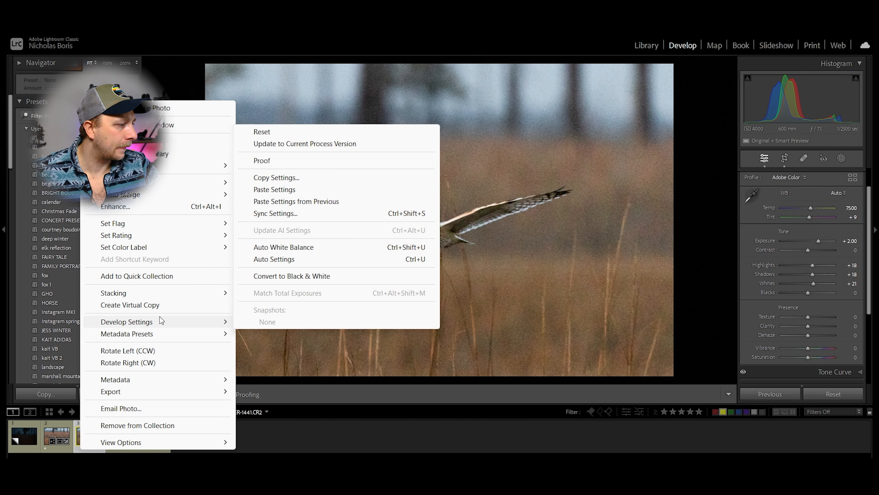
left_click(304, 178)
left_click(636, 278)
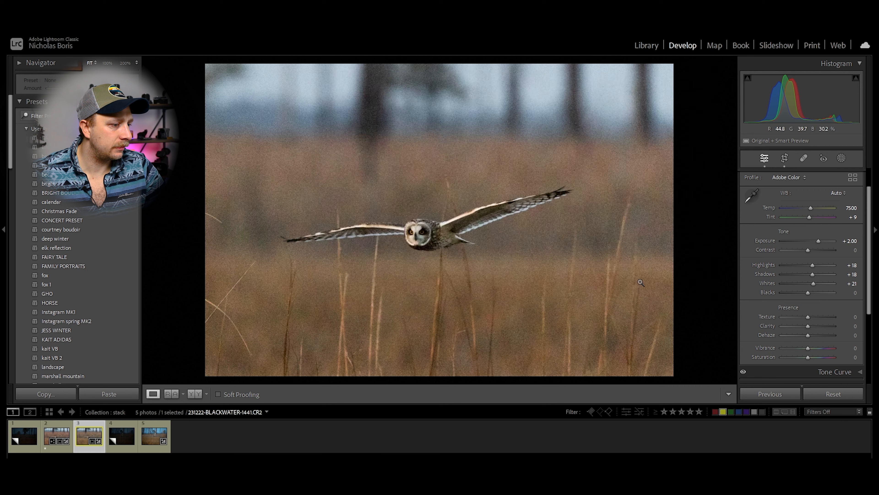
- Paste the copied develop settings onto 231222-BLACKWATER-1450.CR2
left_click(155, 435)
right_click(153, 438)
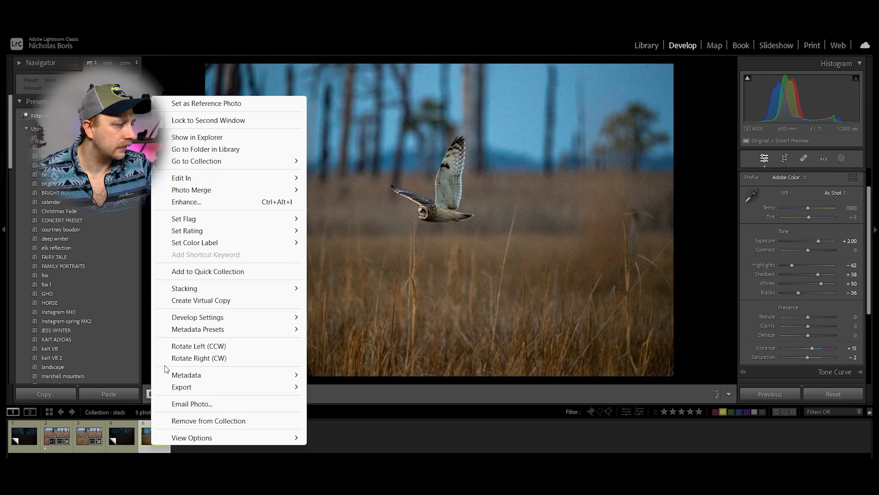
mouse_move(182, 318)
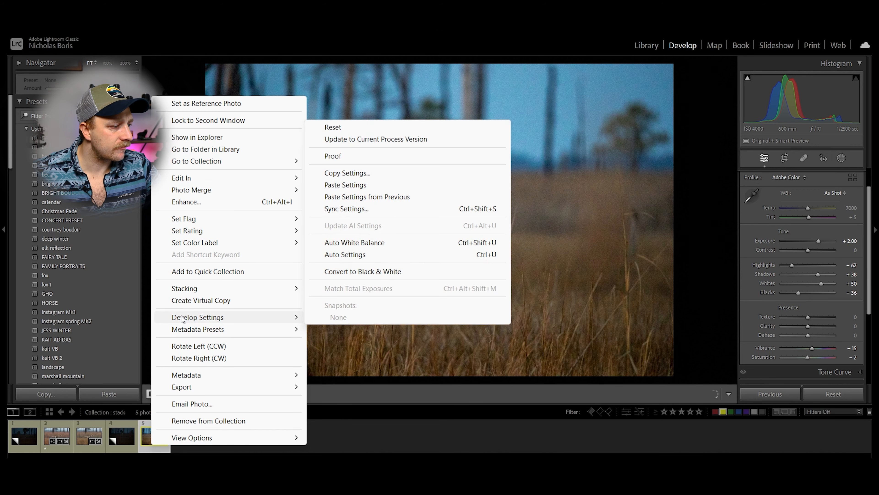
left_click(412, 188)
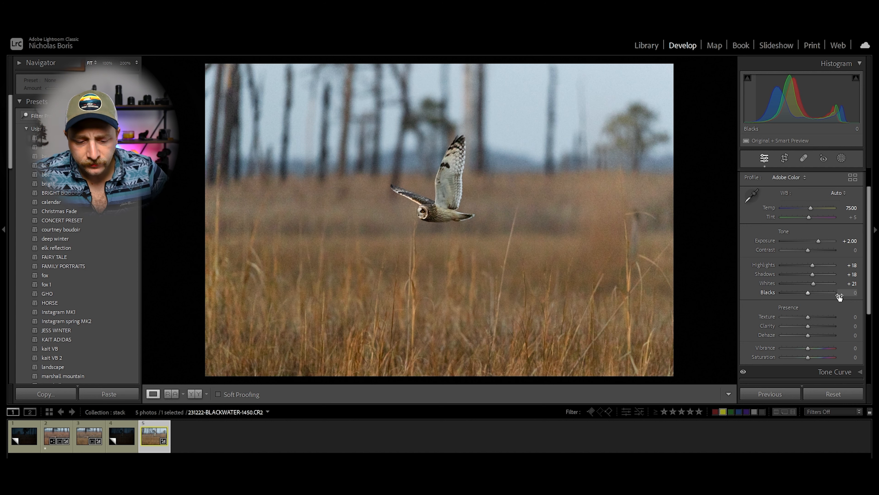
- Examine the camera, exposure, lens and capture time metadata of 231222-BLACKWATER-1450.CR2 in the Library
scroll(869, 320, "down", 3)
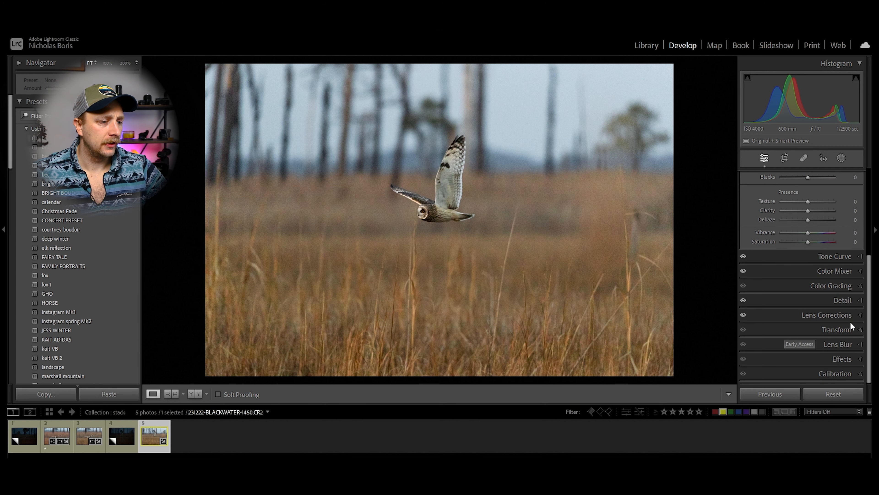
scroll(850, 259, "up", 2)
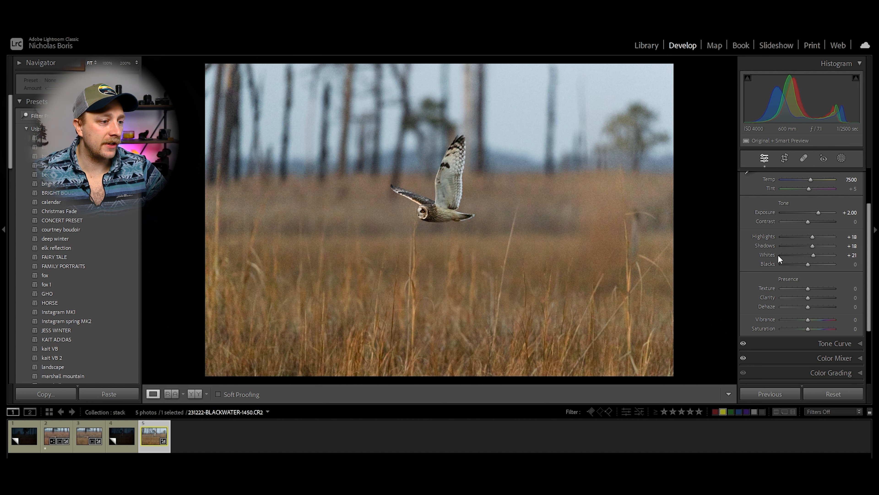
left_click(646, 45)
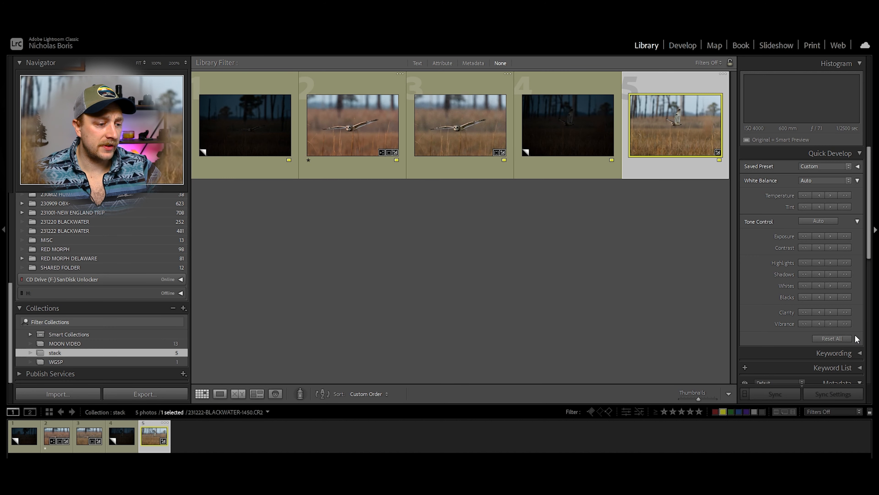
scroll(855, 334, "down", 3)
scroll(833, 335, "down", 3)
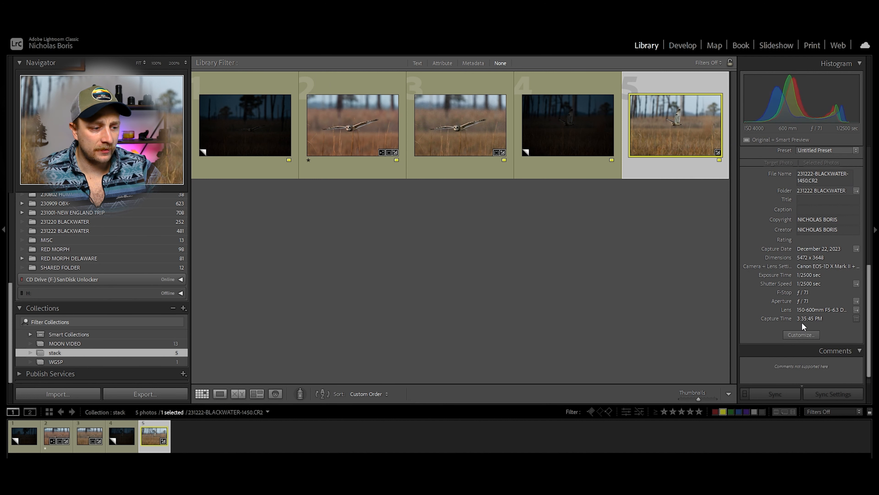
scroll(796, 334, "up", 5)
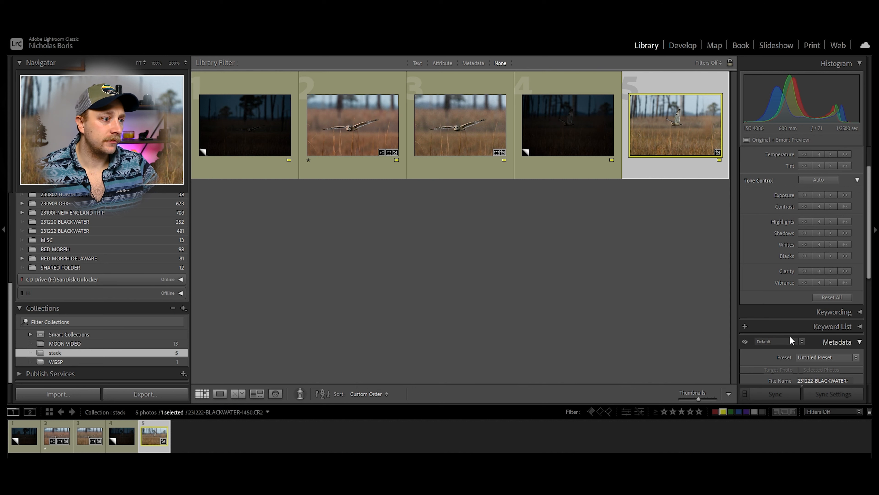
scroll(796, 329, "down", 5)
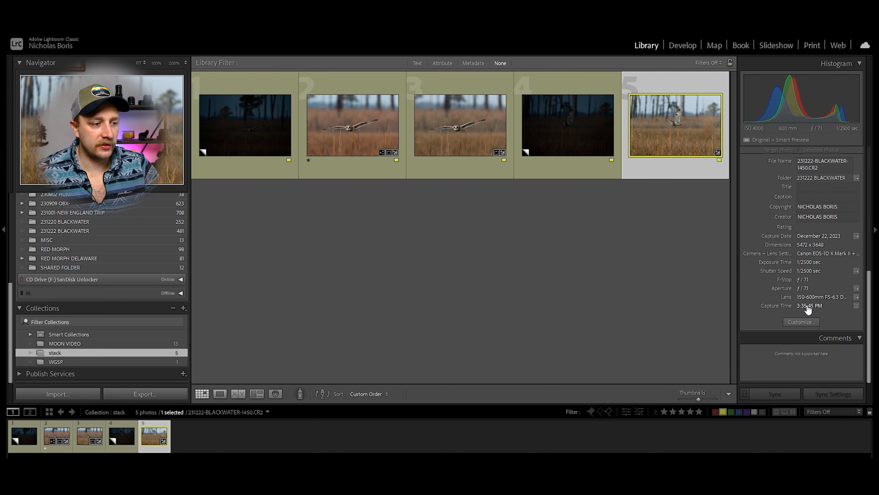
scroll(805, 312, "up", 4)
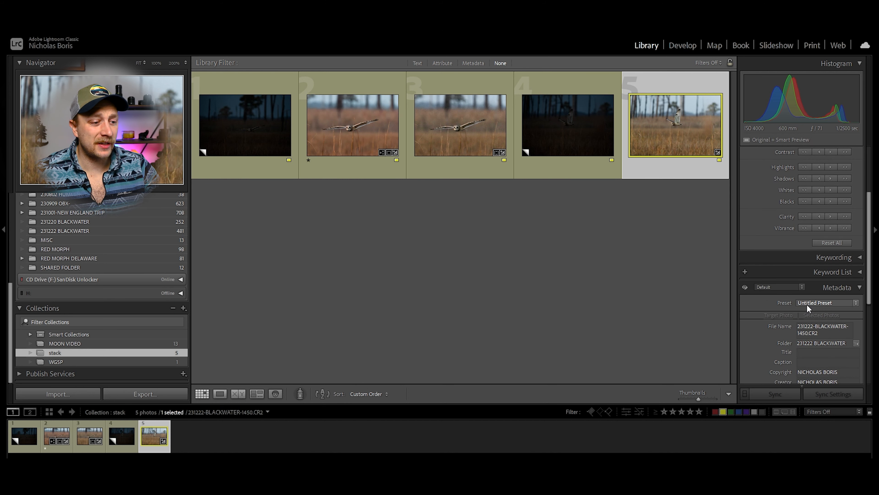
scroll(808, 308, "up", 2)
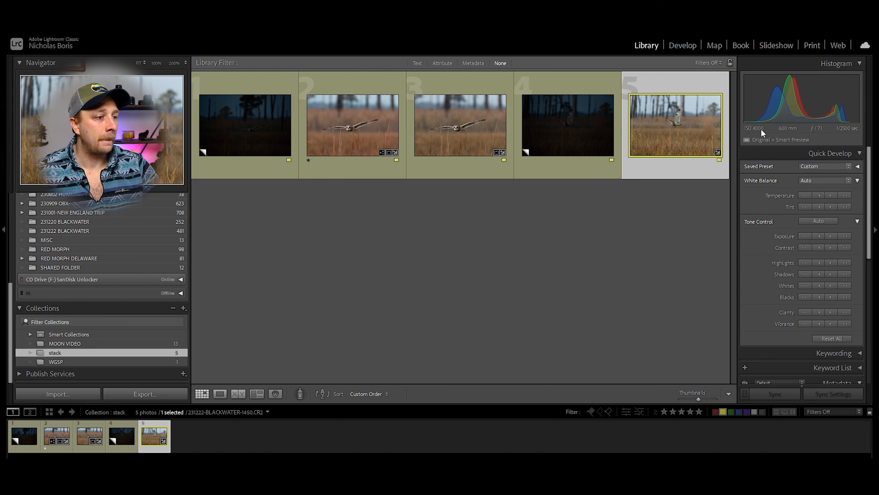
- Return to developing the owl photo and examine its pasted basic settings and tone curve
left_click(684, 45)
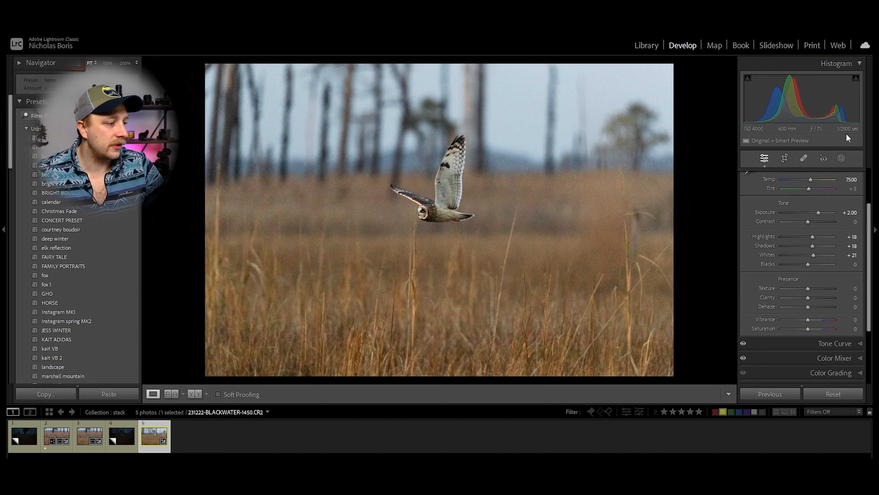
scroll(838, 298, "down", 3)
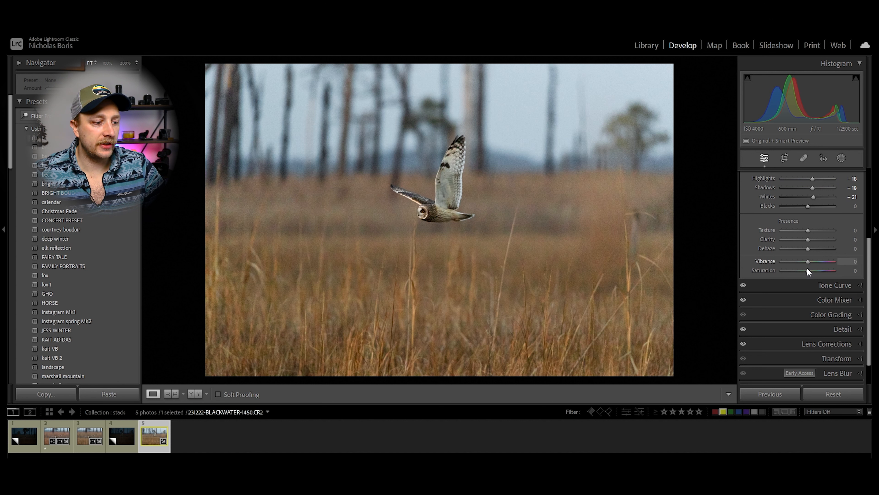
left_click(860, 285)
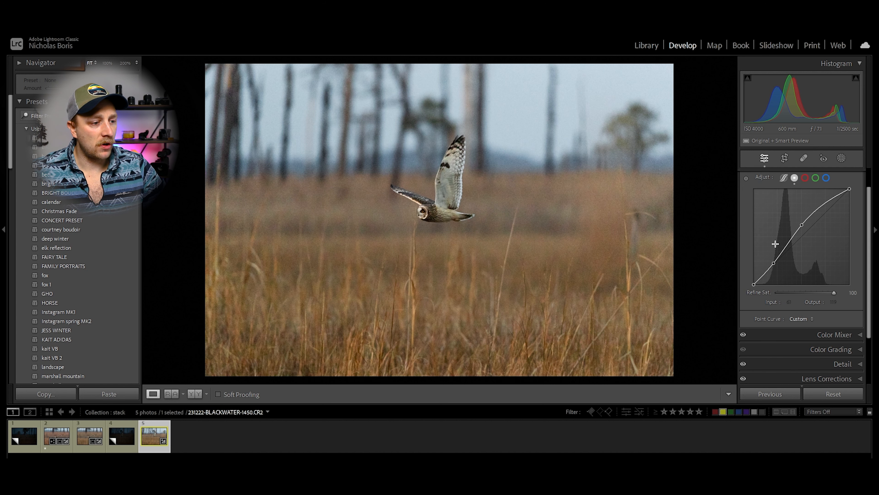
scroll(795, 218, "up", 1)
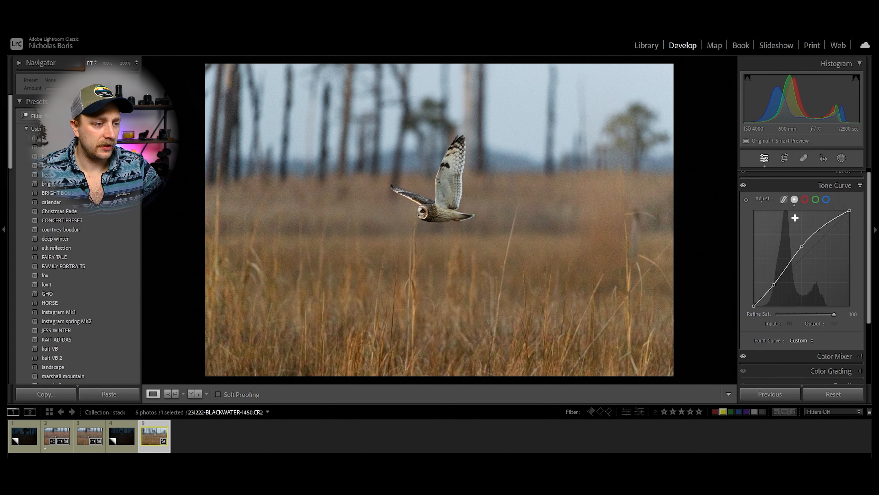
- Compare the owl photo with and without its tone curve adjustment several times
left_click(744, 185)
left_click(743, 186)
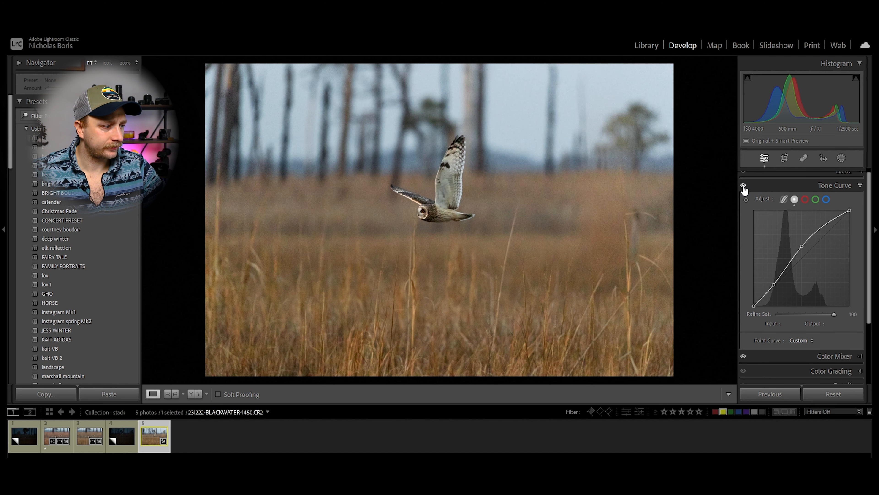
left_click(744, 185)
left_click(744, 186)
left_click(744, 186)
left_click(744, 186)
left_click(743, 186)
left_click(743, 186)
left_click(743, 186)
left_click(744, 186)
- Examine the pasted hue and saturation settings in the Color Mixer
scroll(851, 343, "down", 2)
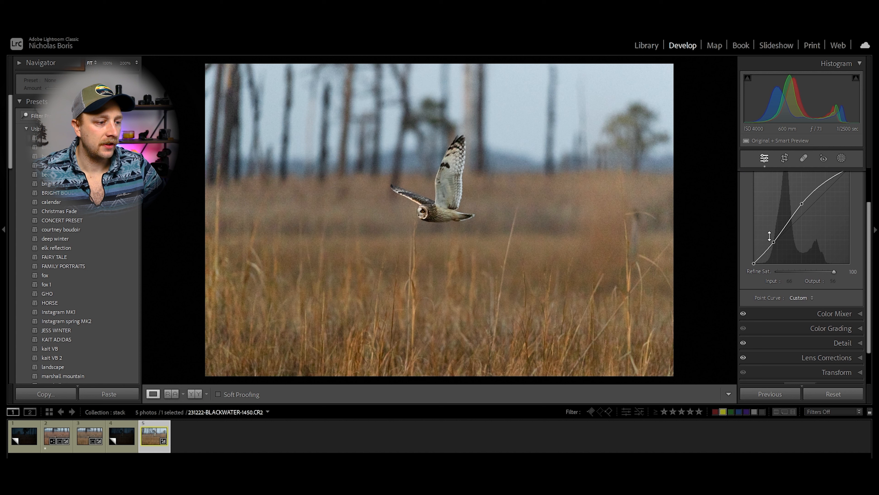
left_click(855, 313)
scroll(856, 303, "up", 2)
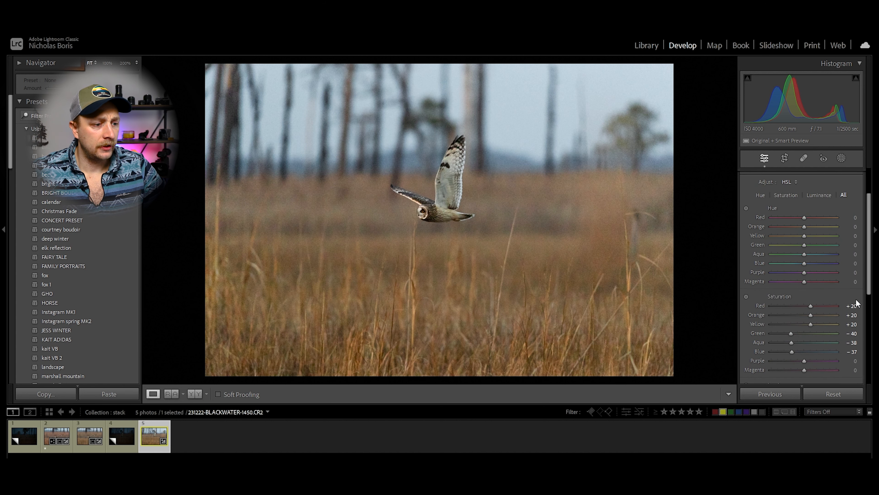
scroll(856, 303, "down", 2)
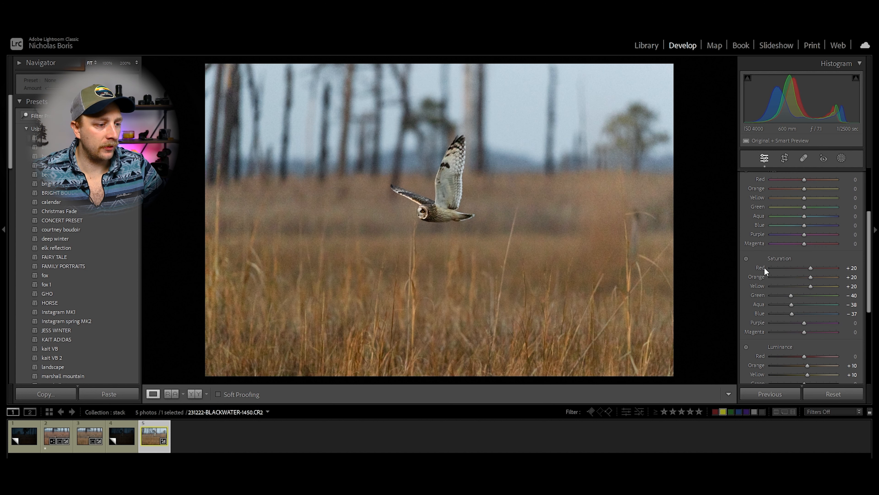
- Try the red and orange saturation at -100 and undo both changes
left_click(769, 268)
left_click(771, 277)
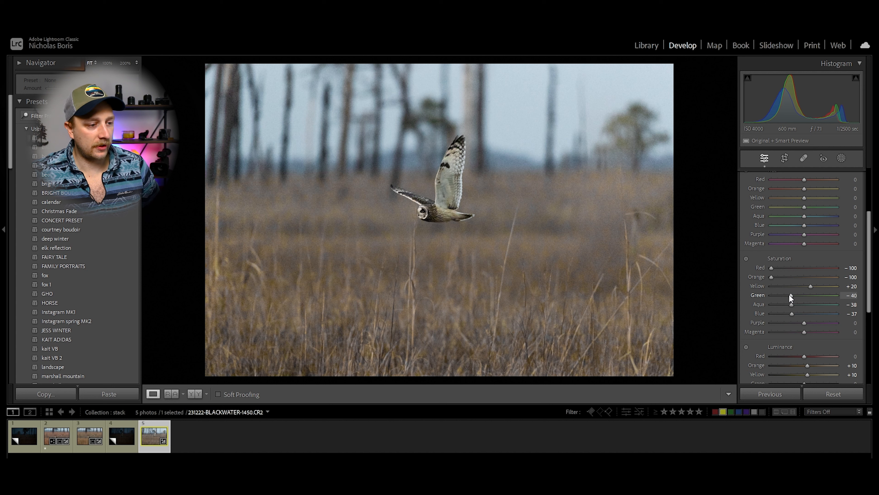
key("ctrl+z")
key("ctrl+z")
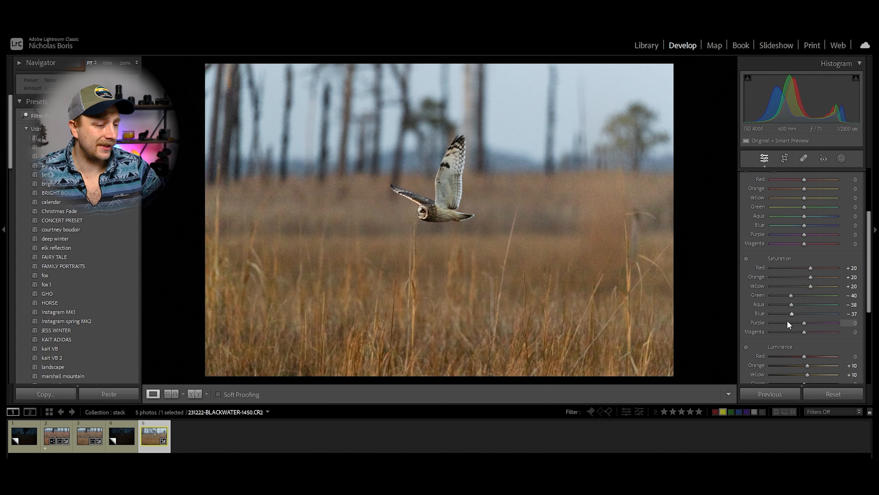
- Examine the luminance settings and inspect the noise around the owl's head at 200% magnification
scroll(787, 320, "down", 3)
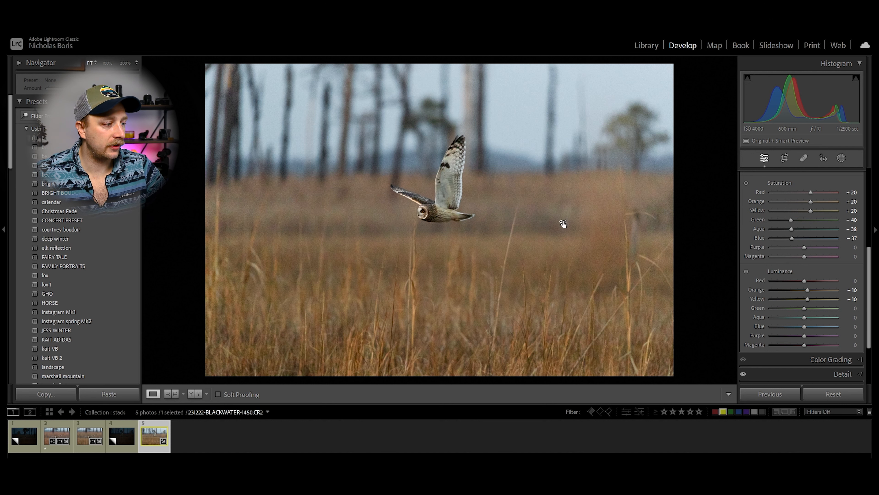
left_click(427, 215)
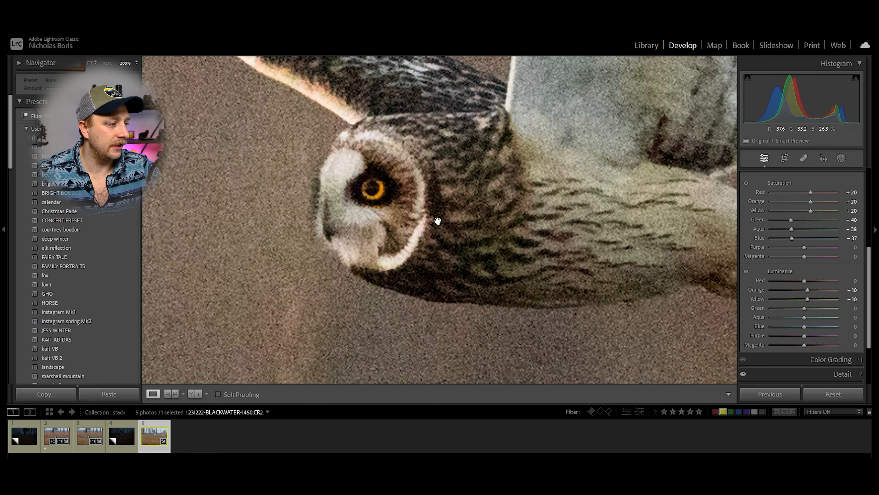
left_click(542, 209)
- Examine the pasted sharpening, noise reduction, lens correction and calibration settings
scroll(816, 337, "down", 4)
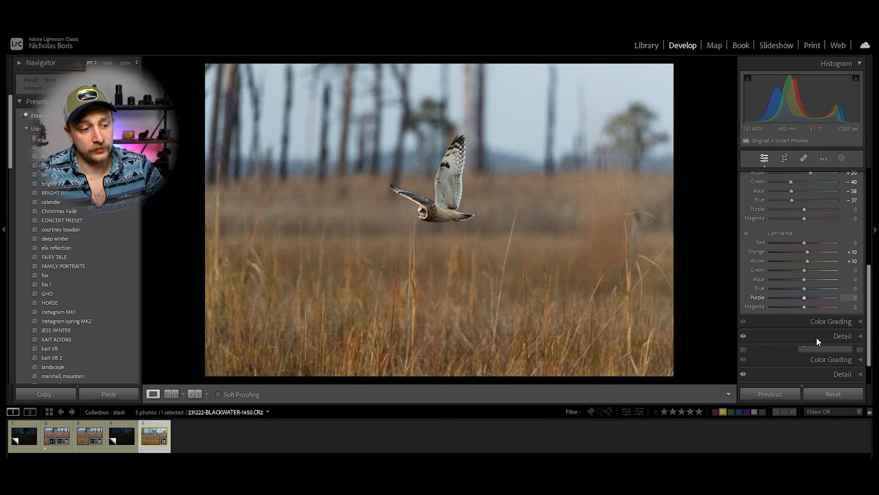
left_click(857, 305)
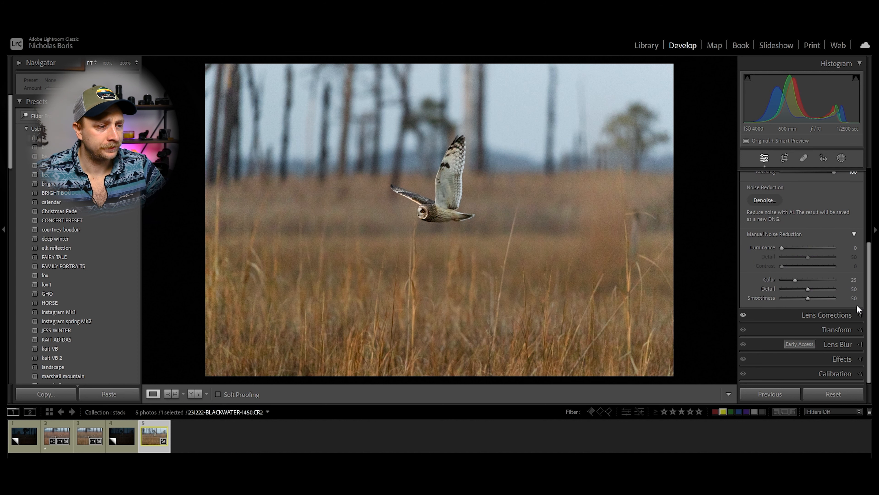
scroll(811, 238, "up", 2)
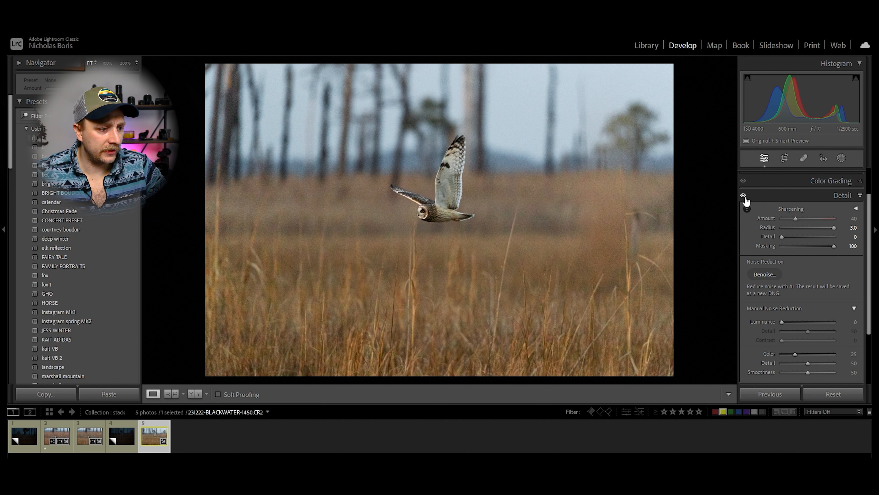
left_click(860, 196)
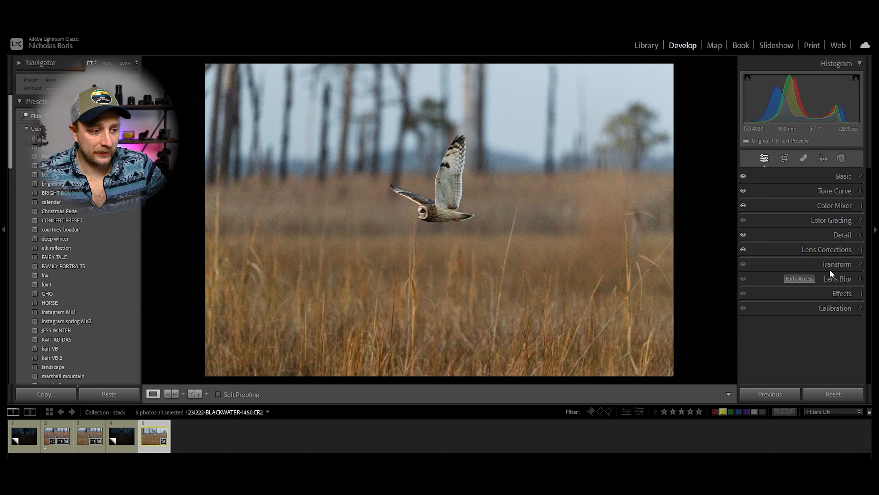
left_click(857, 250)
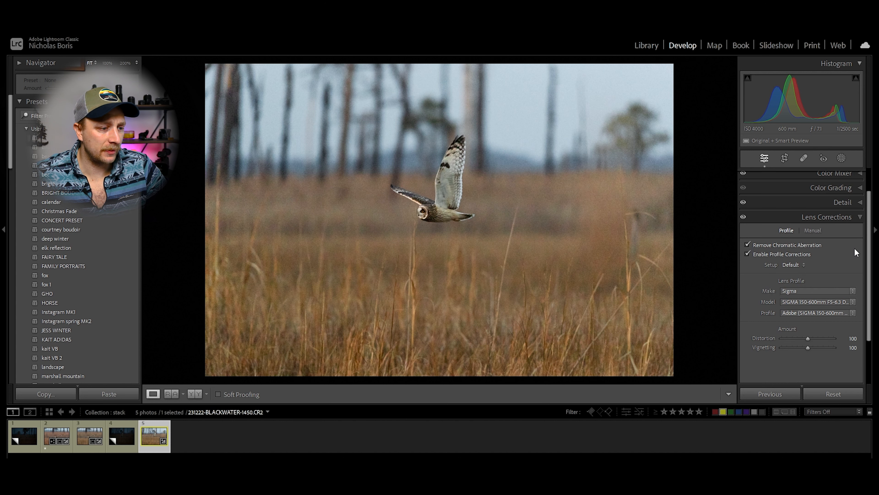
scroll(854, 253, "down", 4)
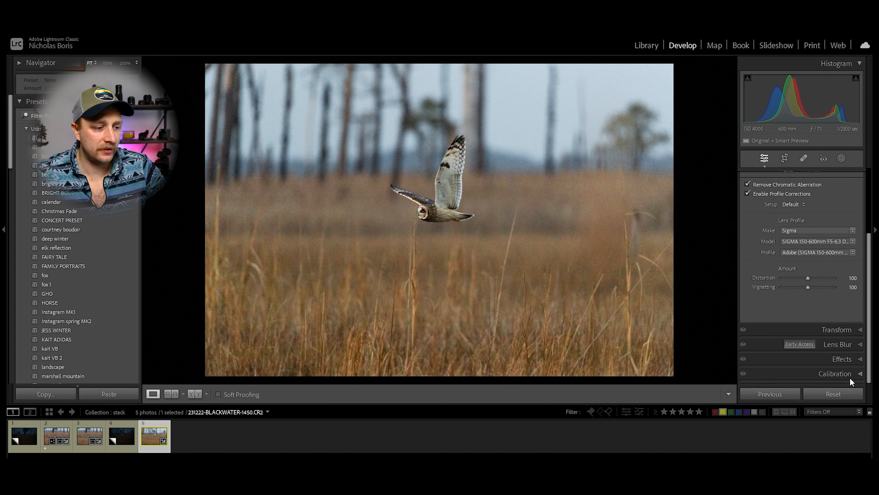
left_click(858, 374)
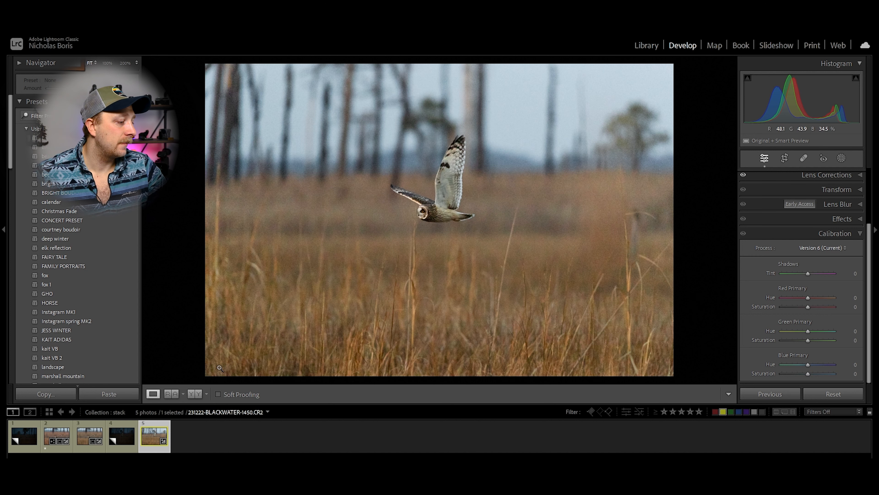
- Open 231222-BLACKWATER-1450.CR2 in Photoshop for editing and duplicate its Background layer
right_click(157, 434)
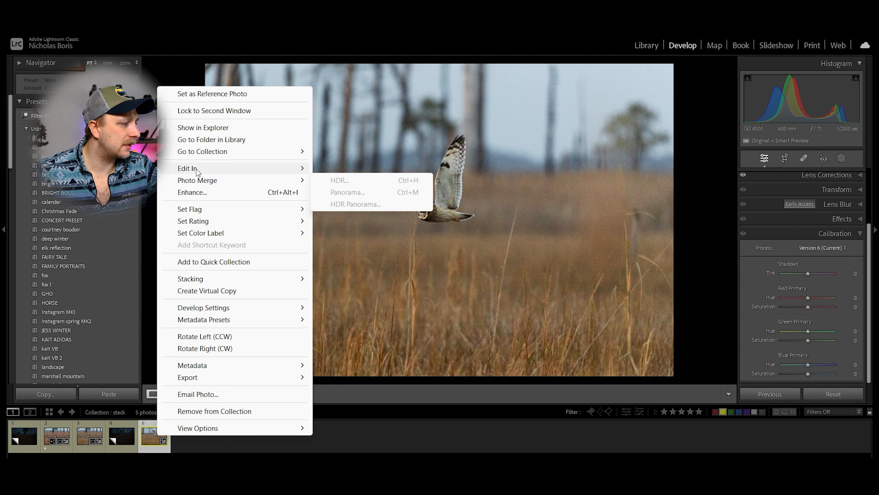
mouse_move(197, 169)
left_click(414, 168)
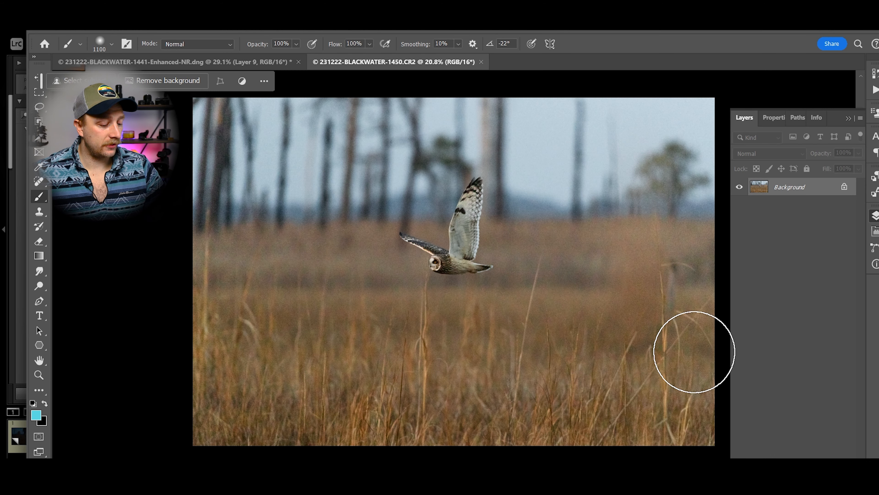
key("ctrl+j")
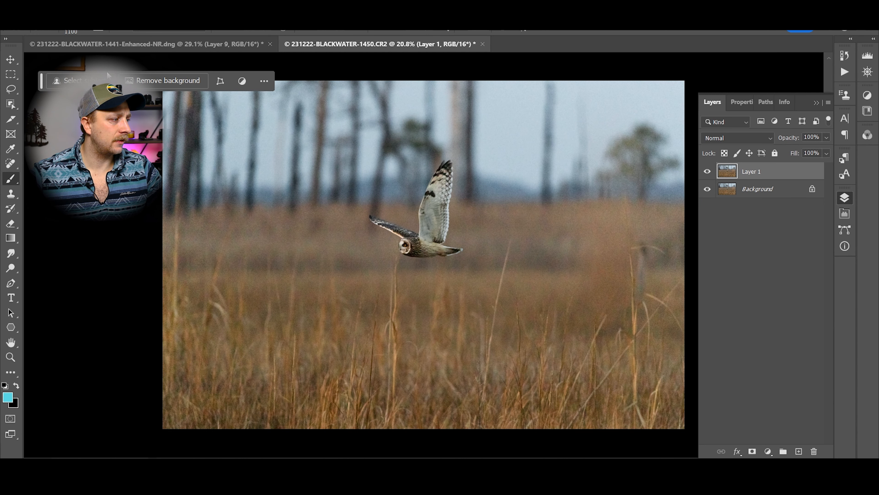
left_click_drag(42, 81, 31, 65)
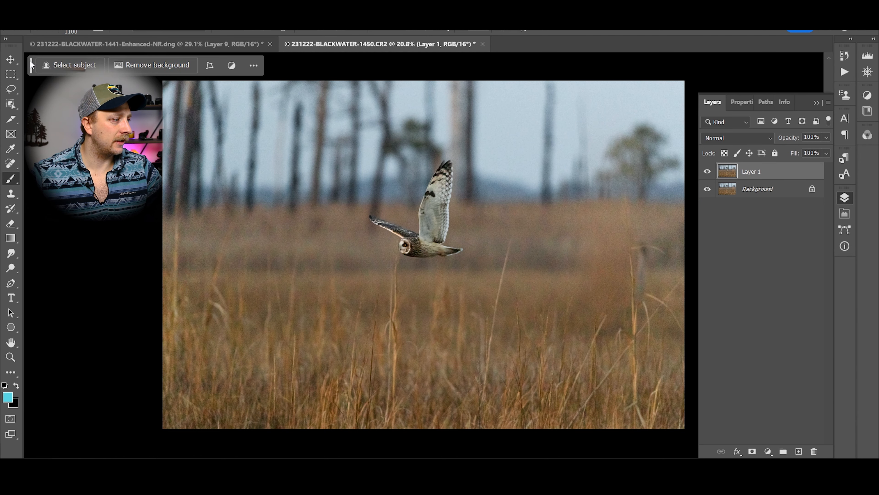
- Examine the layer stack of the finished edit 231222-BLACKWATER-1441-Enhanced-NR.dng from Layer 9 down to the Background
left_click(90, 40)
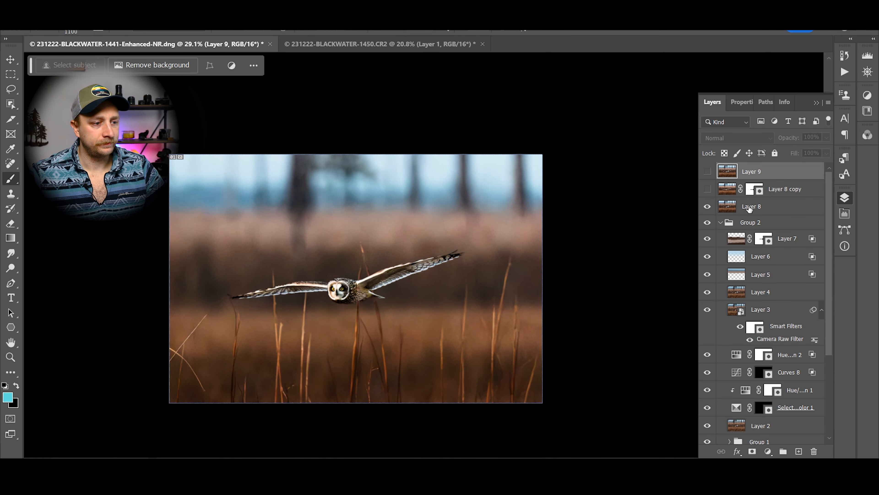
scroll(745, 194, "down", 5)
scroll(253, 246, "down", 2)
scroll(253, 246, "down", 3)
scroll(457, 295, "up", 4)
left_click_drag(418, 283, 484, 290)
scroll(769, 290, "up", 3)
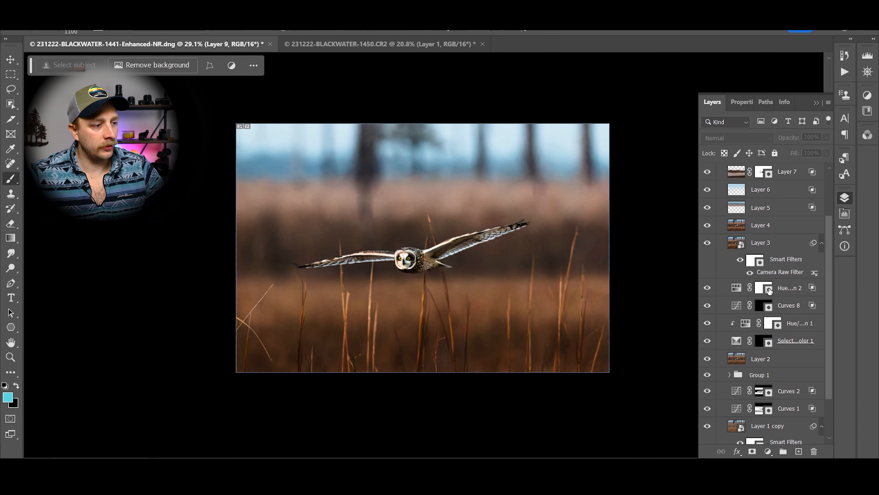
scroll(769, 290, "down", 3)
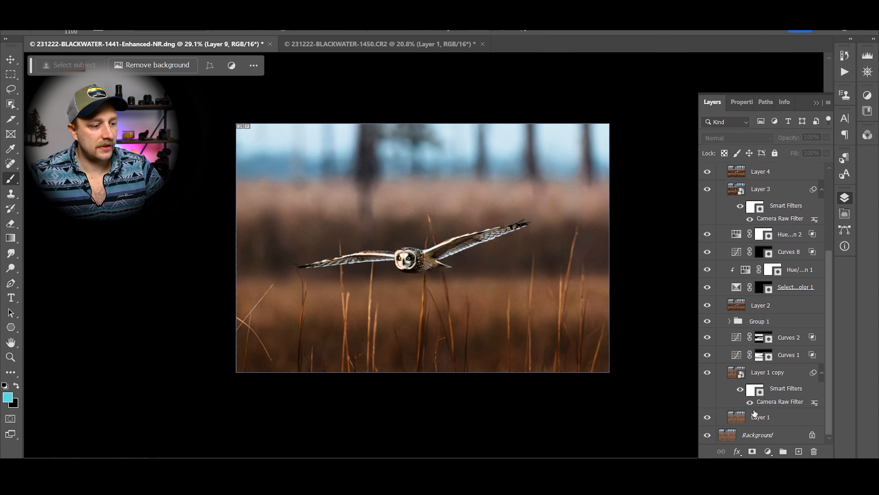
scroll(755, 381, "up", 5)
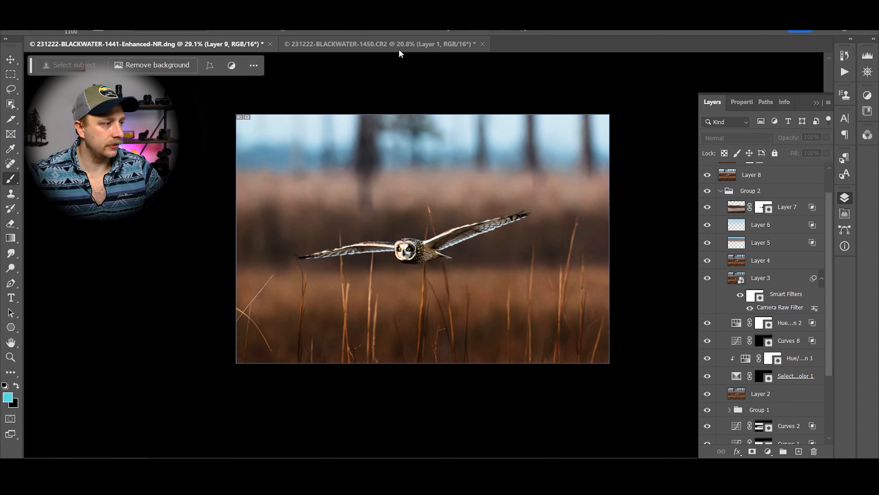
left_click(402, 46)
left_click(151, 44)
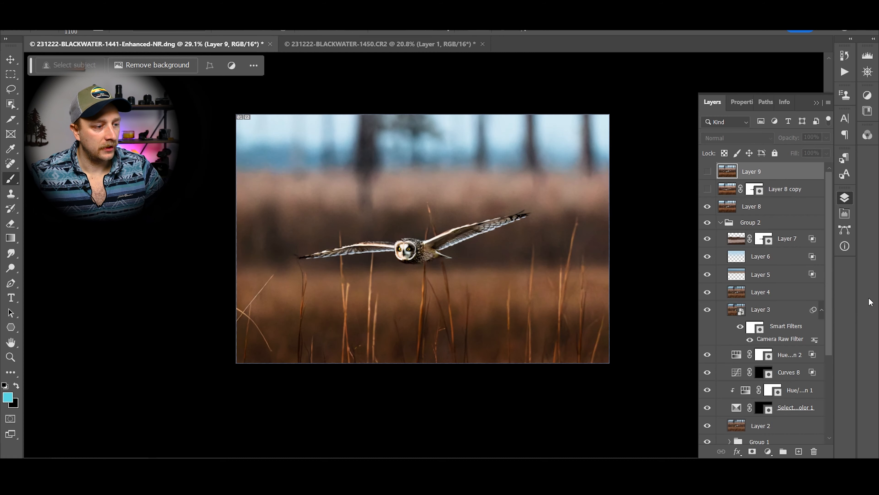
- Hide Layer 8 and everything below it through Layer 1 copy in the finished edit, and expand Group 1
left_click(707, 206)
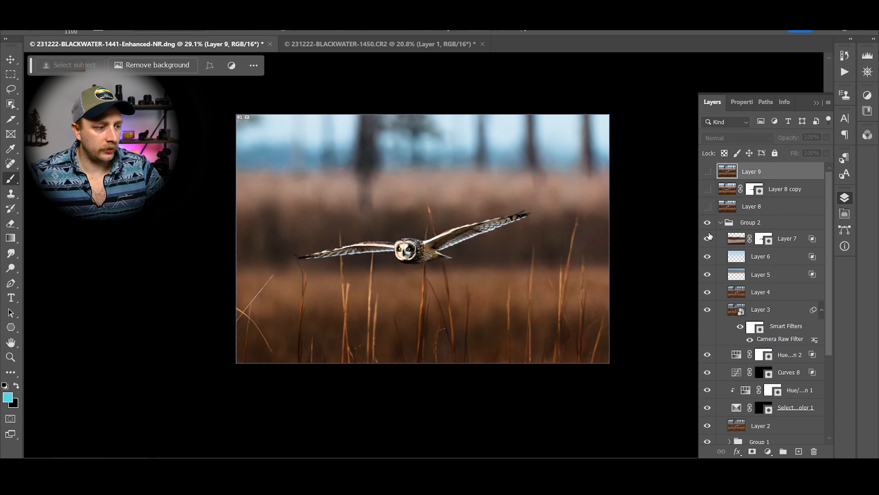
left_click_drag(708, 248, 708, 404)
scroll(712, 360, "down", 3)
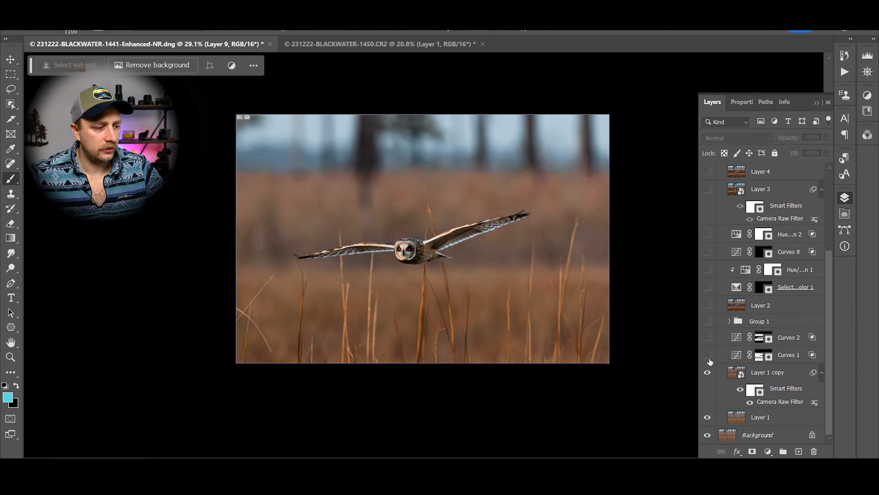
left_click(731, 321)
scroll(727, 329, "down", 5)
left_click(708, 372)
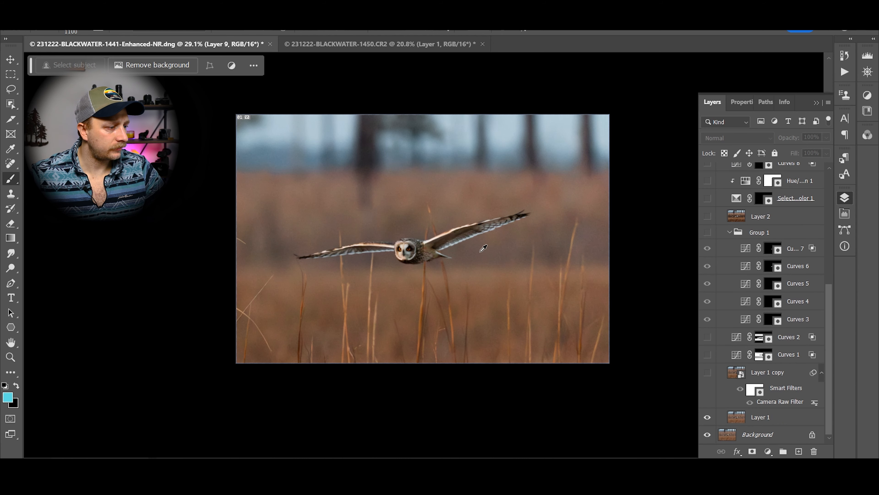
- Compare the noise on the owl up close in the 1441 edit and in 231222-BLACKWATER-1450.CR2
scroll(482, 251, "up", 3)
scroll(453, 258, "up", 2)
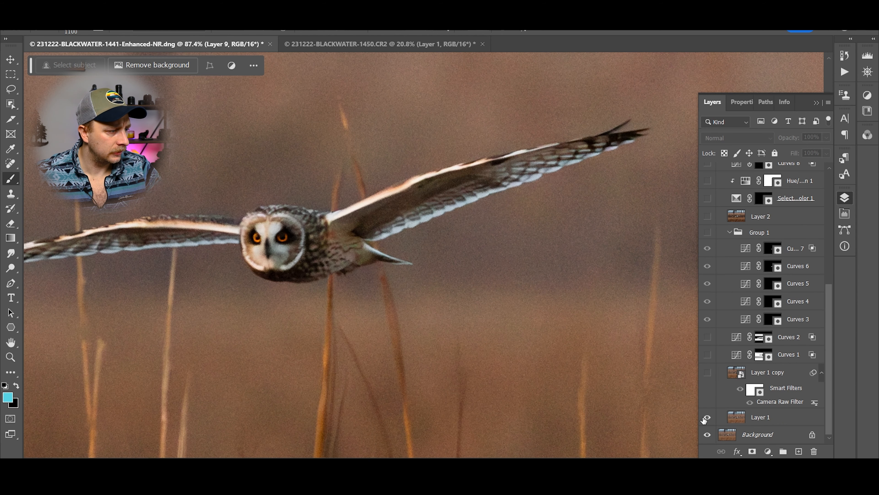
scroll(604, 320, "down", 2)
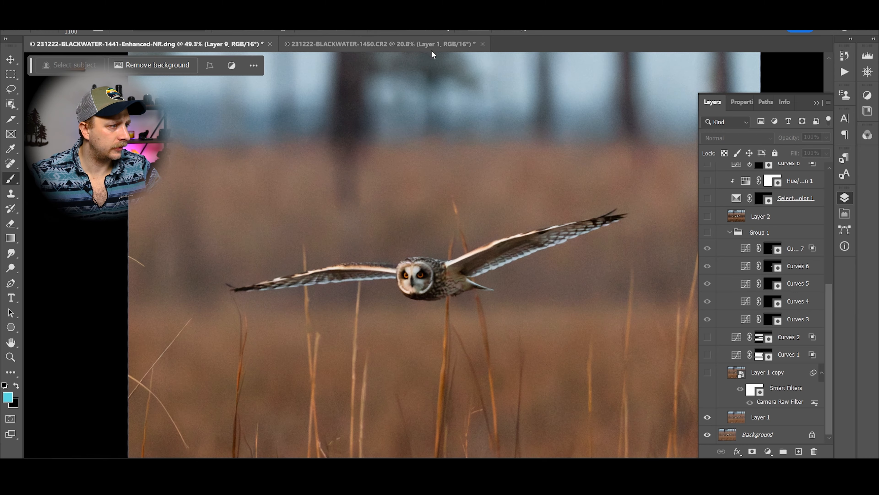
left_click(381, 44)
scroll(381, 228, "up", 5)
scroll(371, 230, "down", 4)
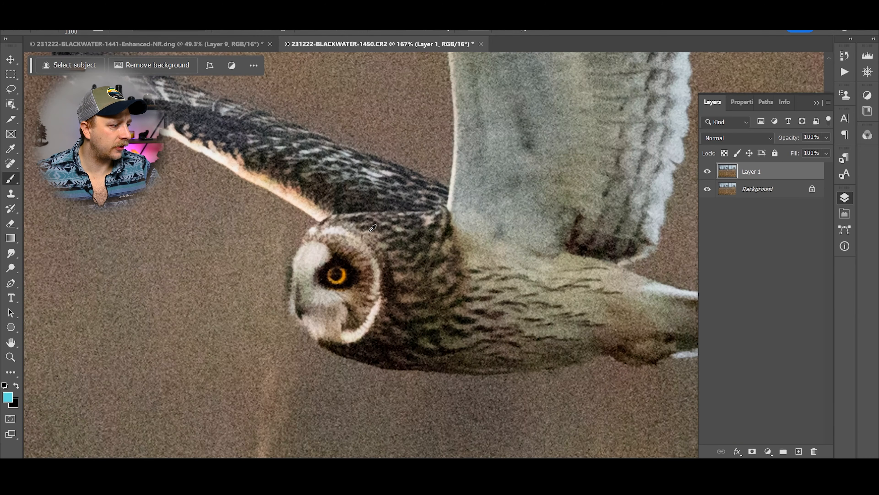
scroll(388, 224, "down", 2)
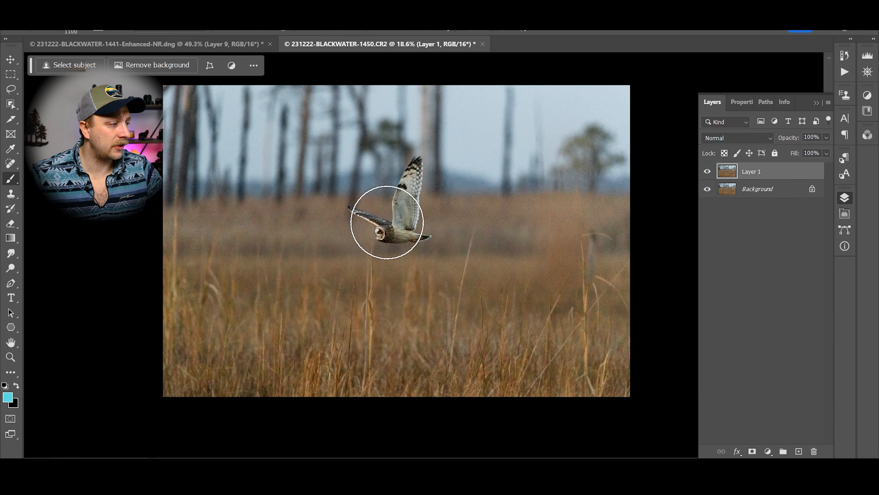
- Open Layer 1 in Topaz DeNoise AI and inspect the owl's noise at 100% in the split original/denoised preview
left_click(155, 8)
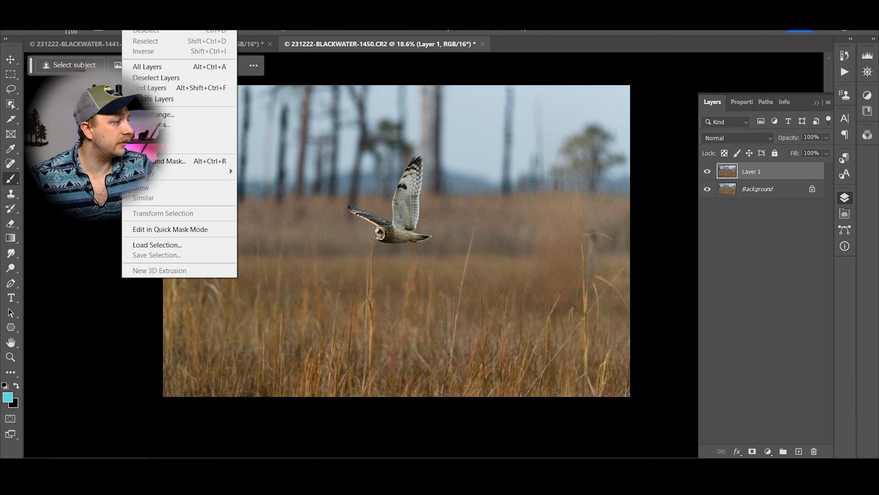
mouse_move(205, 253)
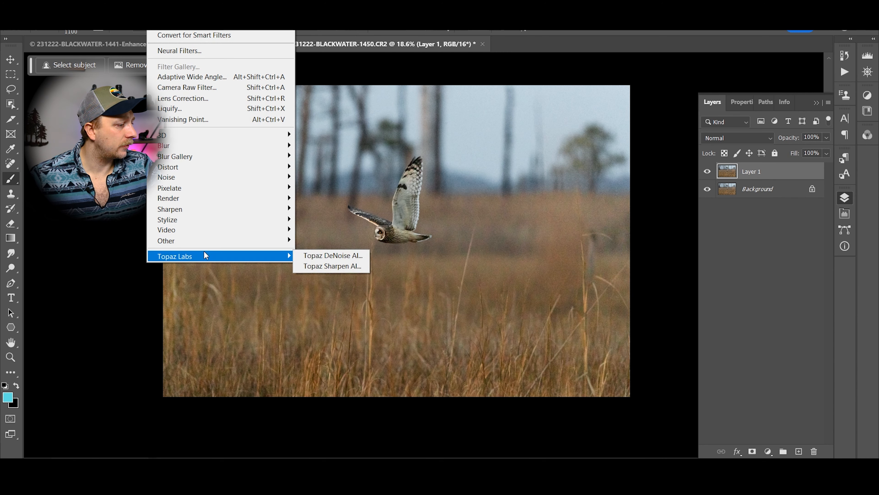
left_click(328, 255)
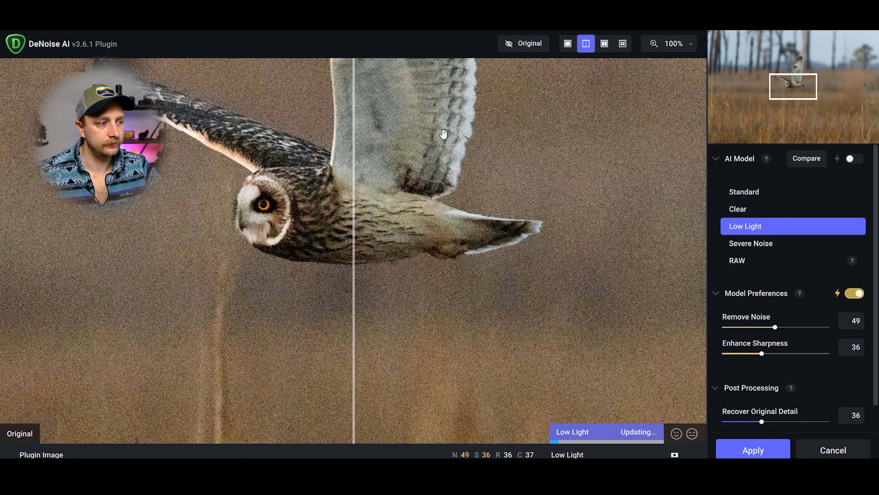
left_click_drag(442, 187, 459, 285)
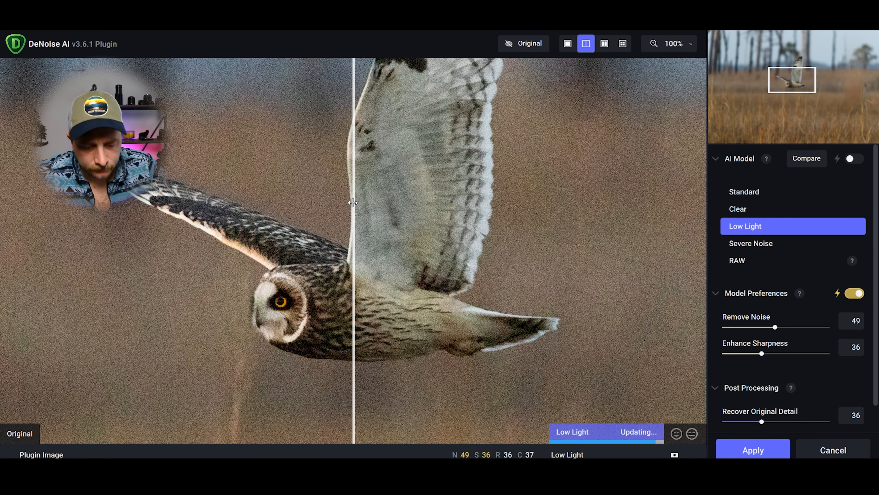
left_click_drag(352, 202, 610, 208)
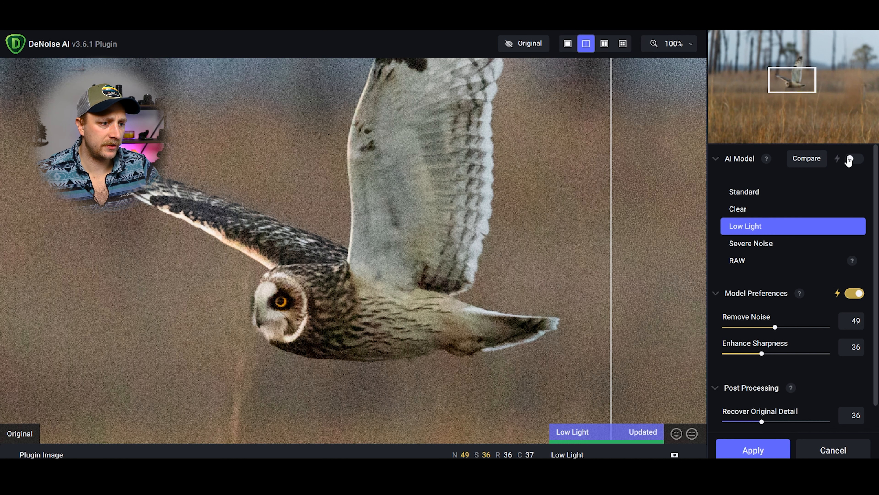
- Turn on automatic AI Model selection, review the denoised owl across the full preview, and apply the noise reduction to Layer 1
left_click(844, 160)
left_click(858, 293)
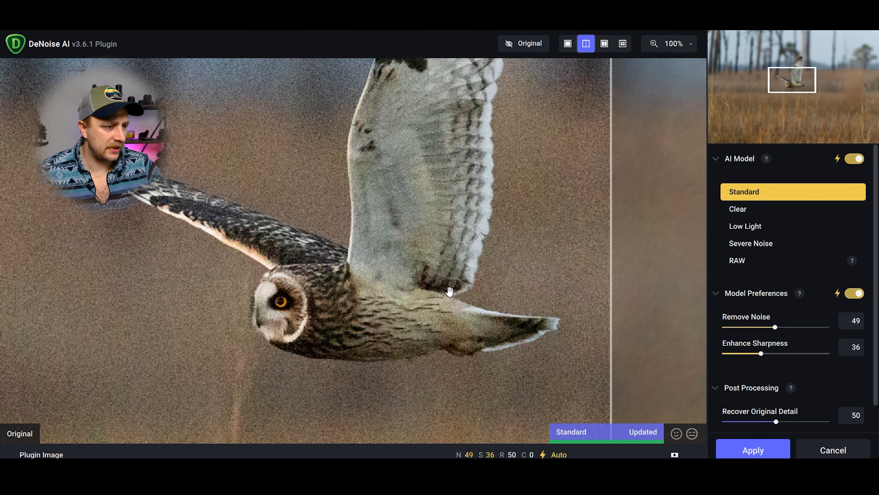
left_click_drag(611, 183, 2, 140)
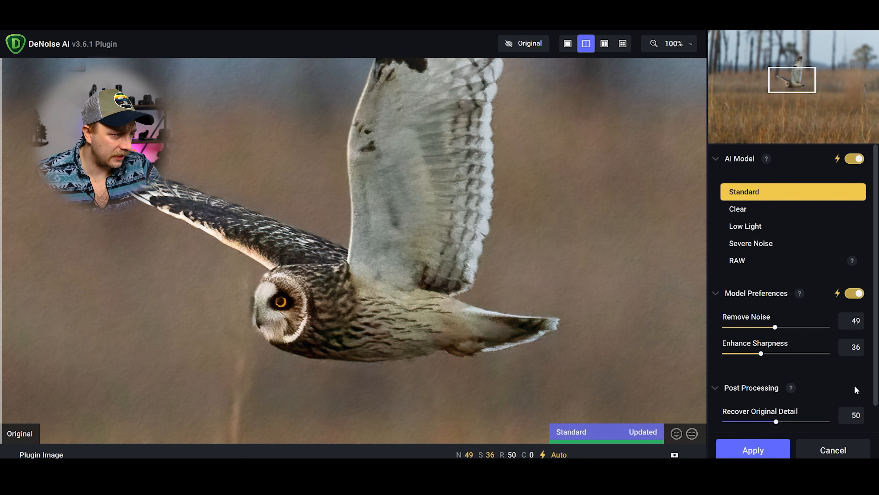
left_click(774, 454)
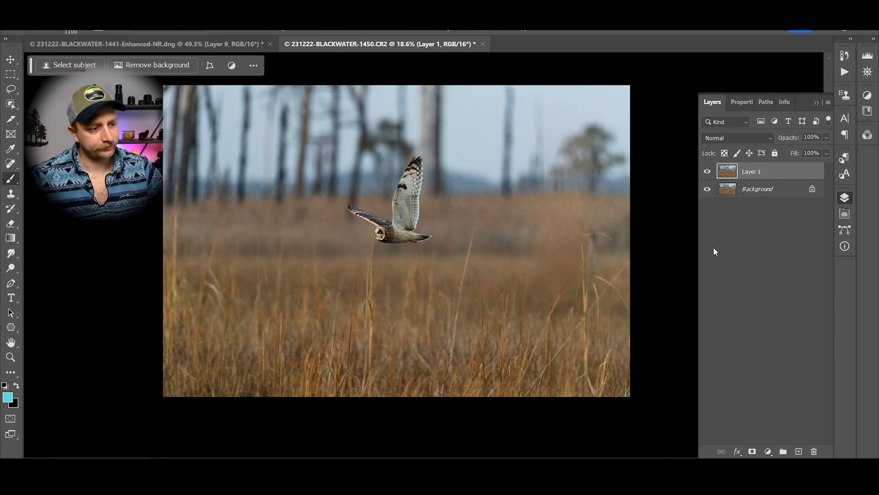
- Duplicate the Background layer beneath the denoised Layer 1
left_click(760, 191)
key("ctrl+j")
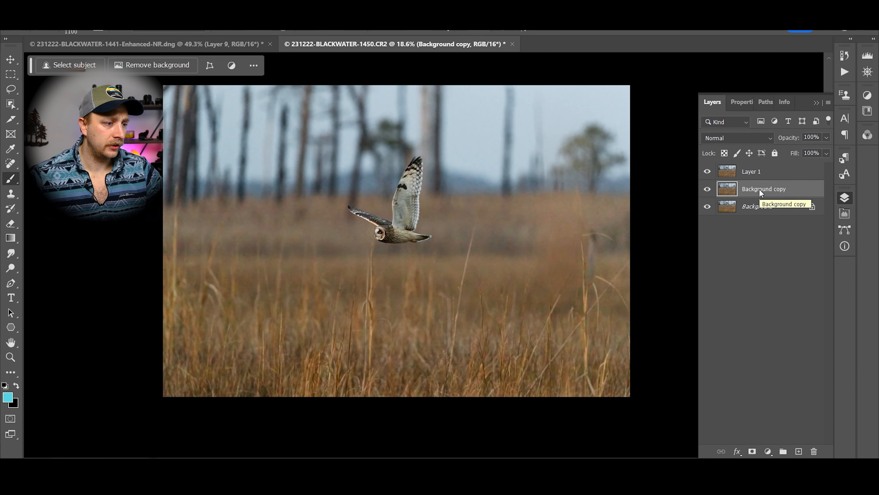
scroll(392, 201, "up", 8)
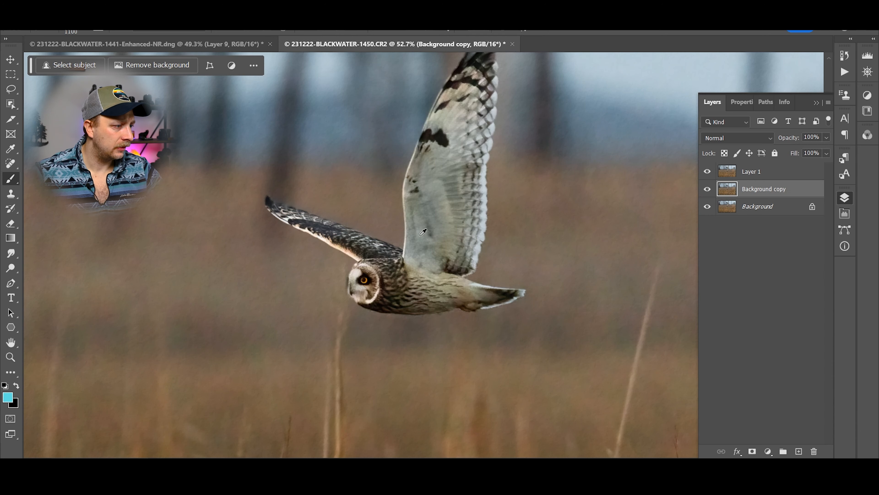
scroll(423, 232, "down", 5)
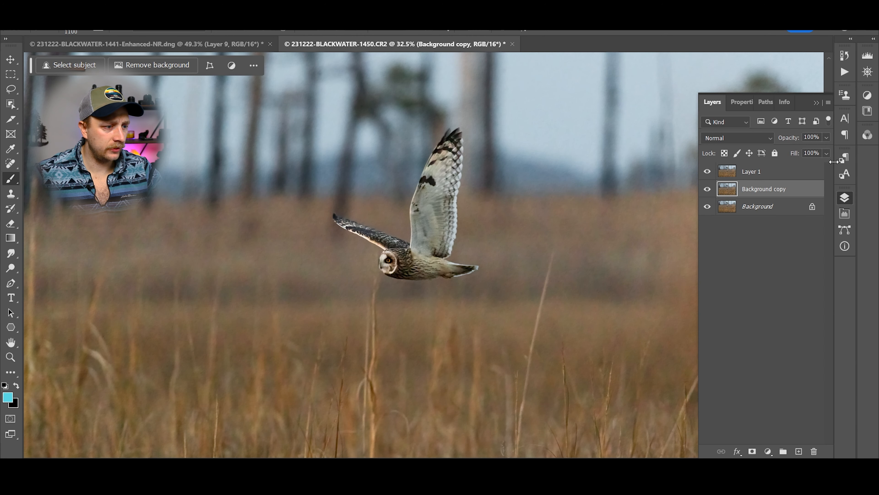
- Select the owl on Layer 1 and add a layer mask that limits the denoised layer to the bird
left_click(802, 177)
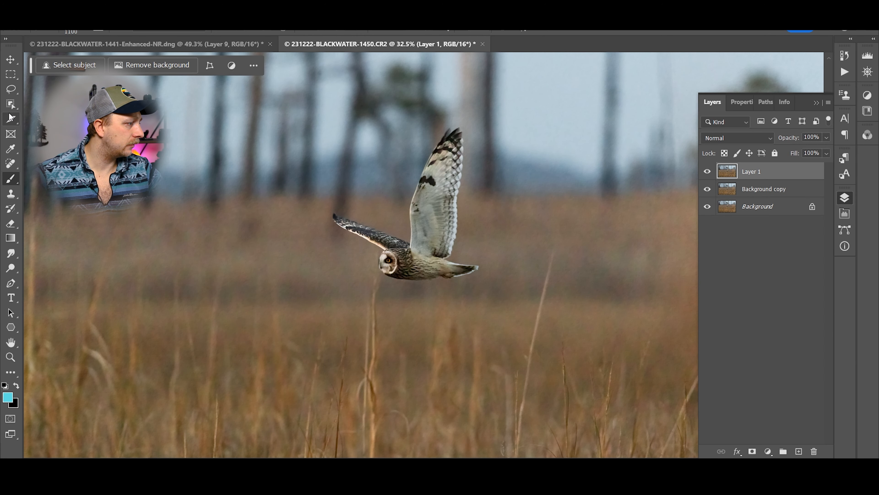
left_click(11, 104)
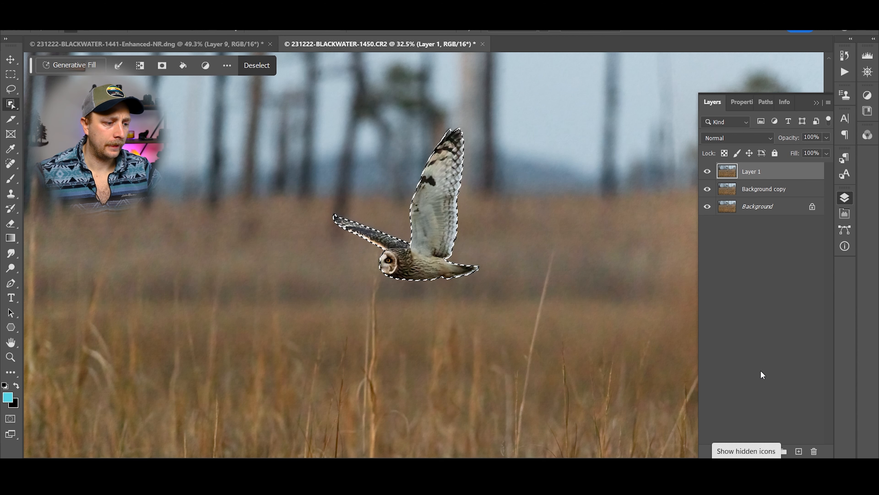
left_click(752, 451)
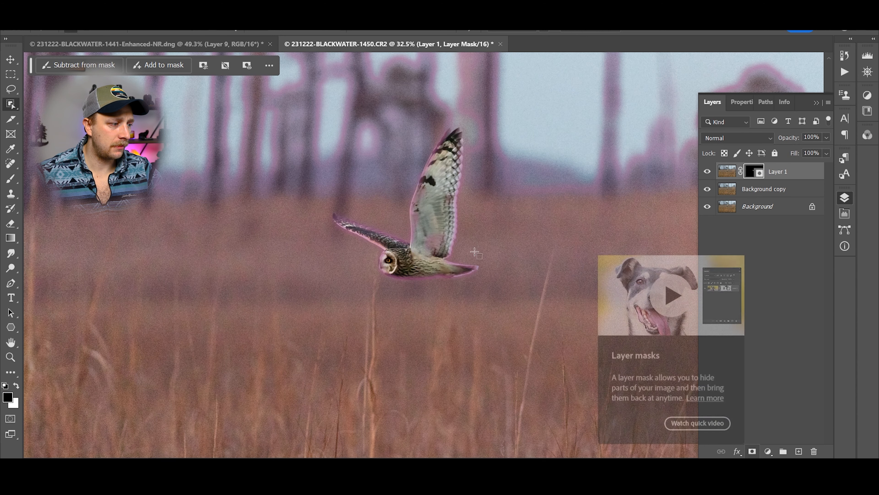
- Inspect Layer 1's owl mask as a red overlay with the Brush tool active
key("b")
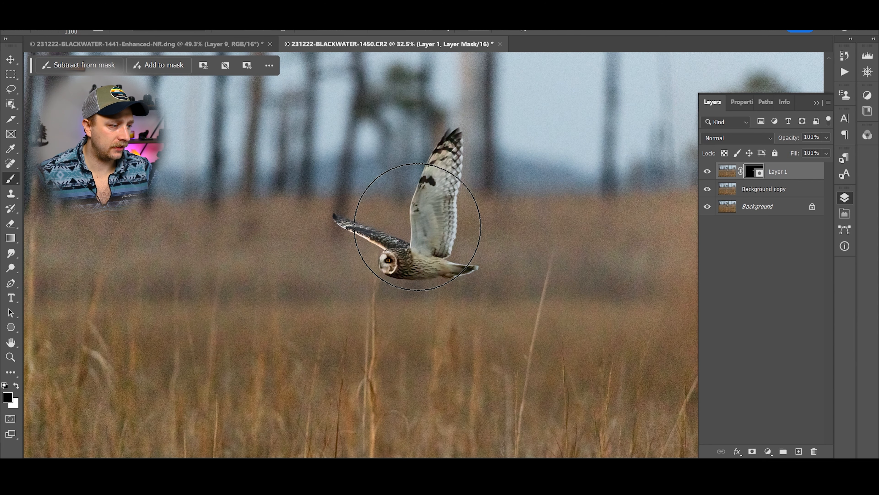
key("x")
key("backslash")
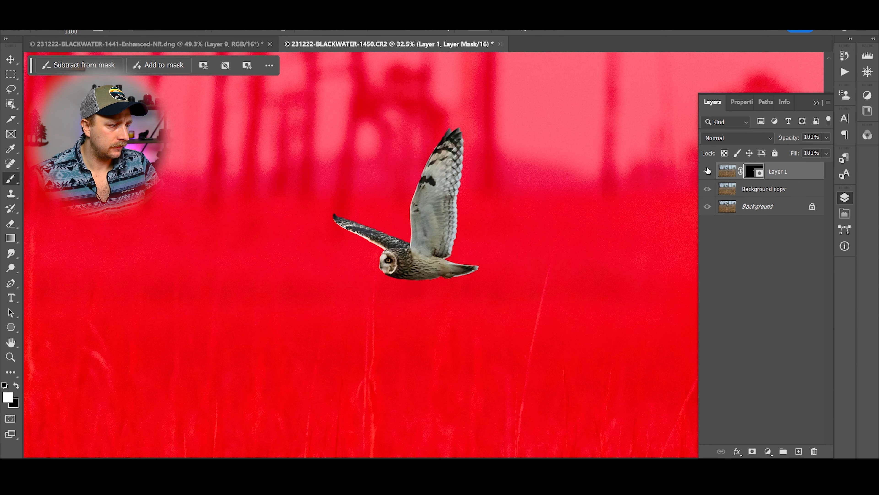
key("backslash")
key("x")
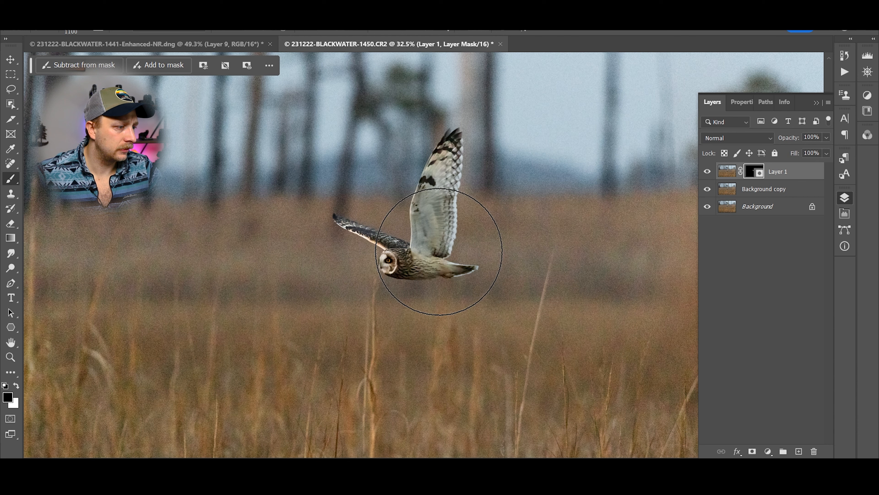
- Compare the owl with and without the masked Layer 1, both from a distance and up close
left_click(708, 173)
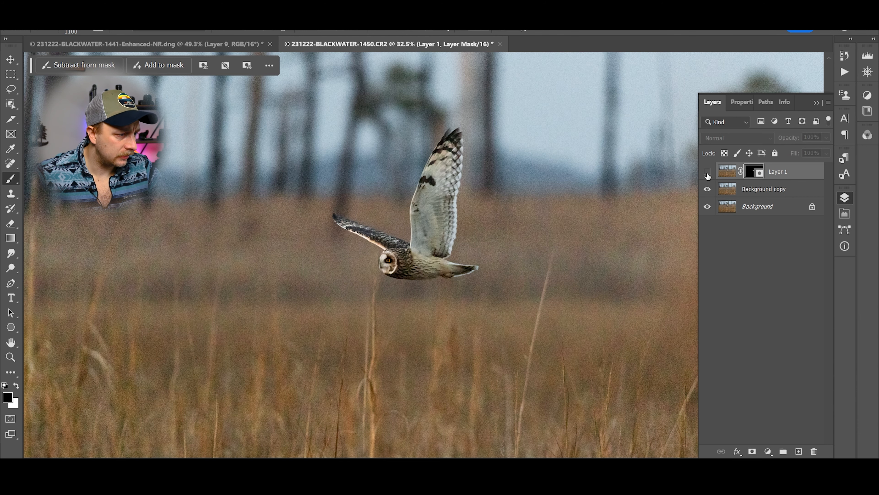
left_click(708, 172)
left_click(708, 172)
left_click(708, 172)
scroll(423, 250, "up", 5)
scroll(384, 215, "up", 2)
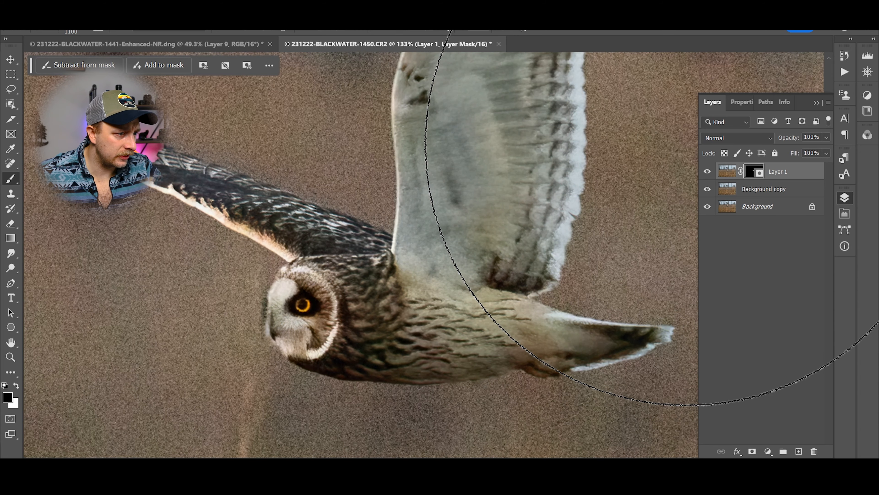
left_click(708, 172)
left_click(709, 173)
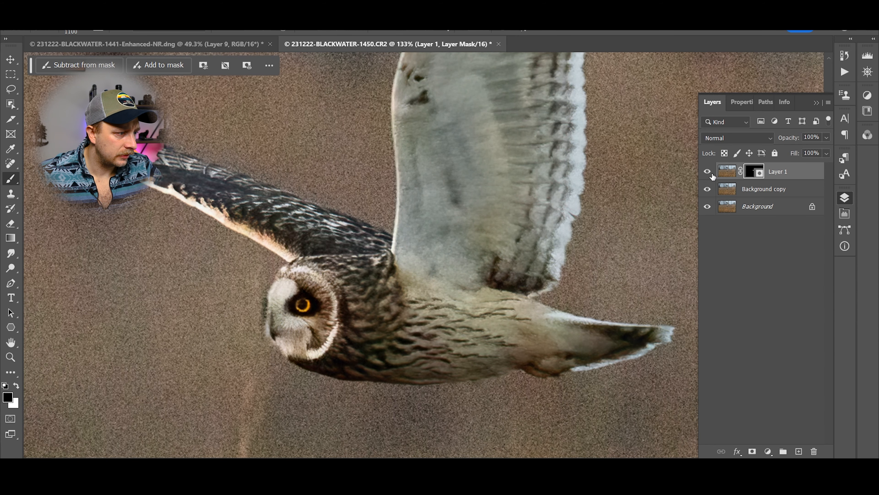
scroll(570, 240, "down", 6)
scroll(571, 240, "down", 3)
- Duplicate the masked Layer 1 and invert the copy's mask so it covers the background instead of the owl
mouse_move(610, 211)
left_mouse_down()
mouse_move(526, 214)
mouse_move(536, 213)
left_mouse_up()
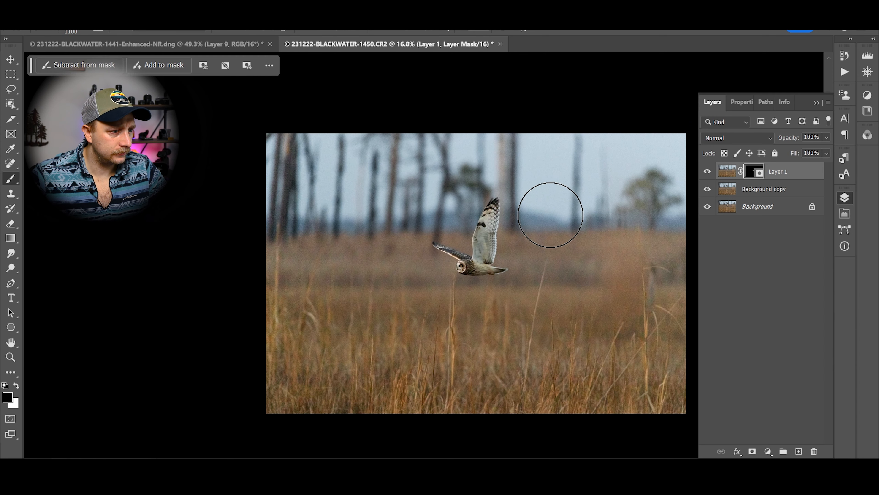
scroll(513, 224, "up", 1)
scroll(512, 224, "up", 2)
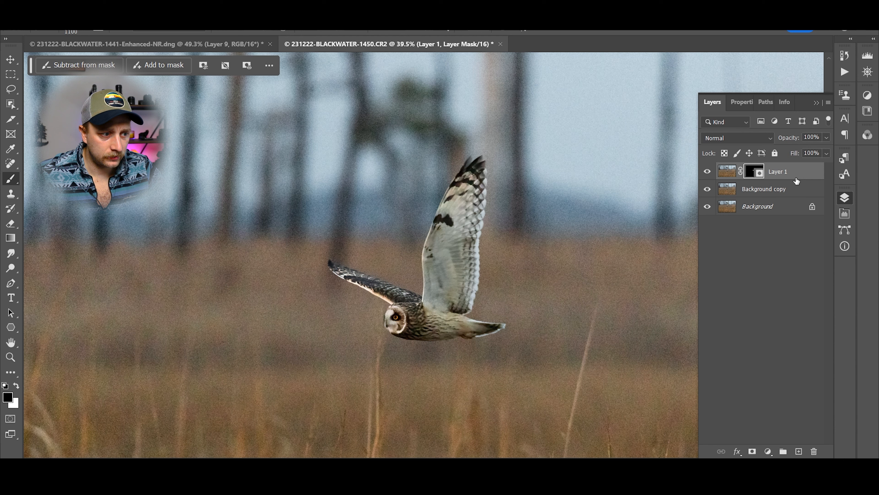
key("ctrl+j")
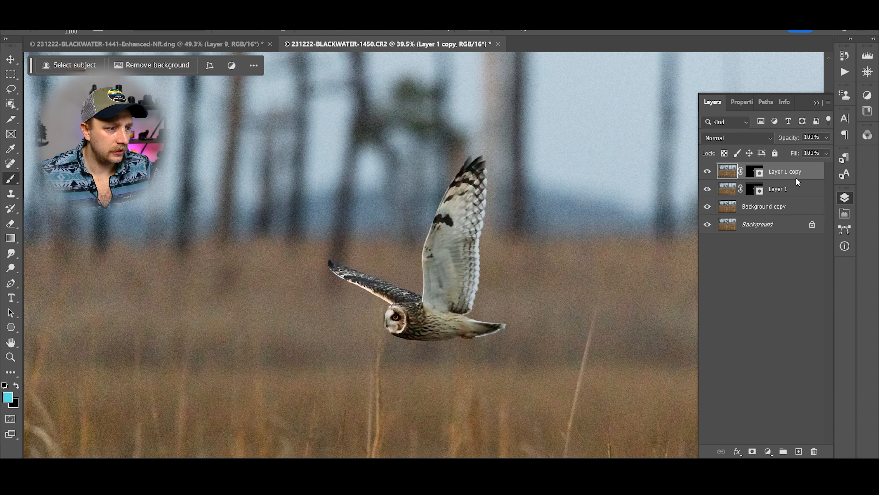
left_click(752, 173)
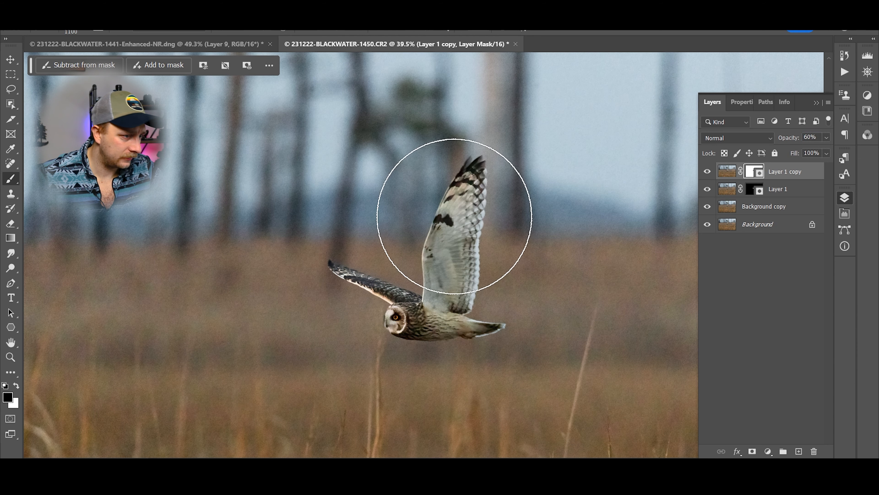
- Check the background's smoothness up close and set Layer 1 copy's opacity to 75%
scroll(660, 233, "up", 3)
scroll(553, 231, "up", 3)
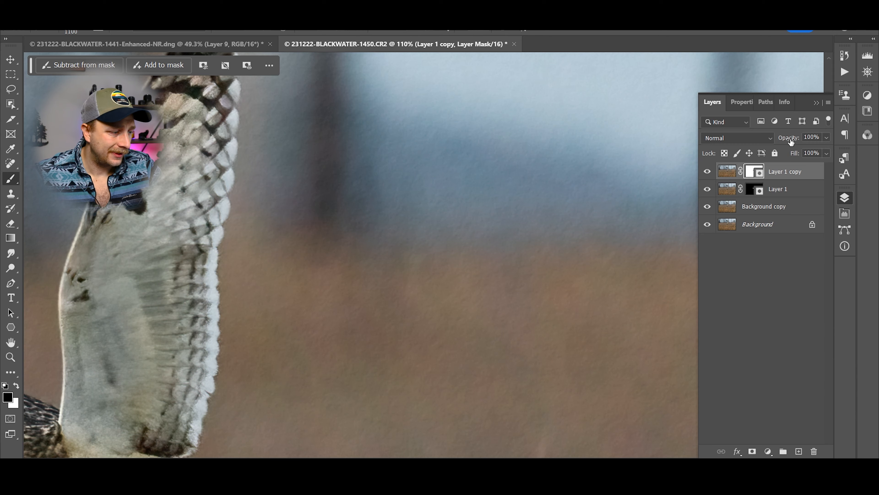
scroll(610, 267, "down", 6)
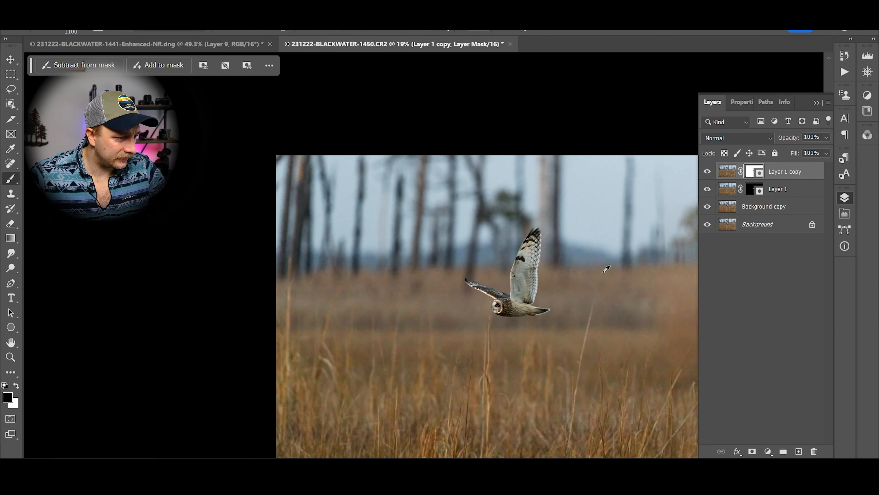
scroll(606, 268, "up", 6)
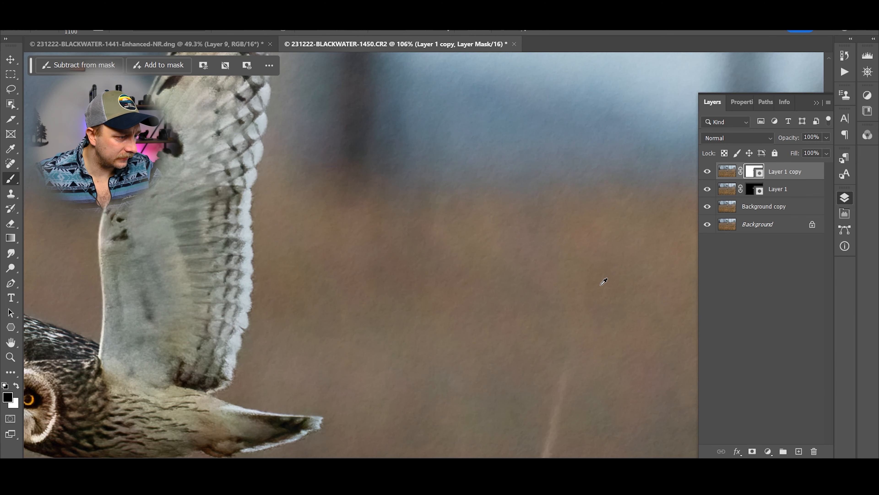
left_click_drag(787, 138, 772, 137)
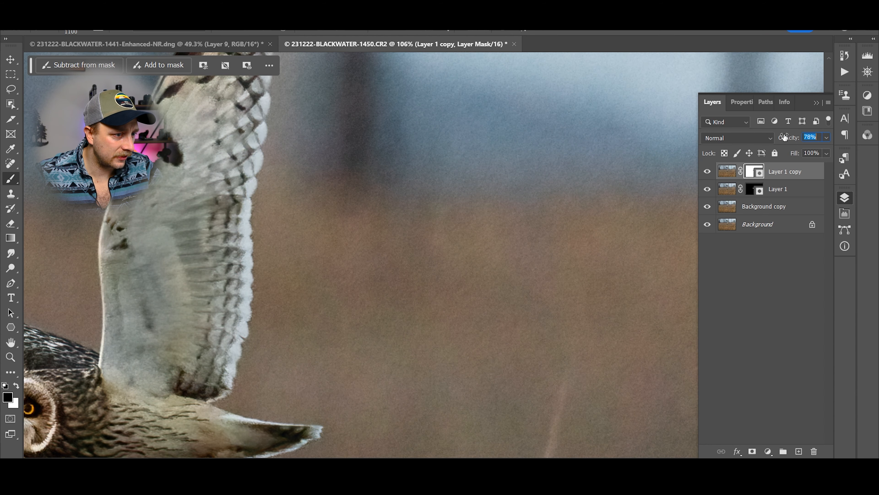
scroll(522, 275, "down", 4)
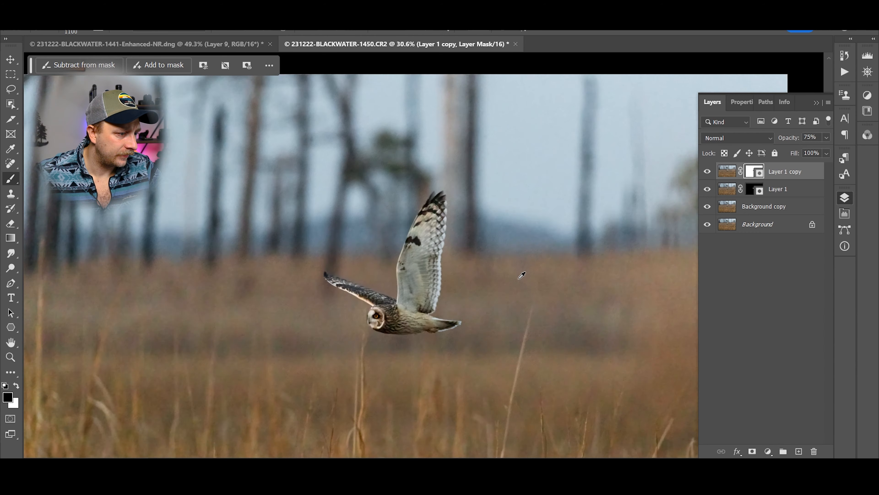
scroll(522, 275, "down", 2)
left_click_drag(514, 301, 487, 250)
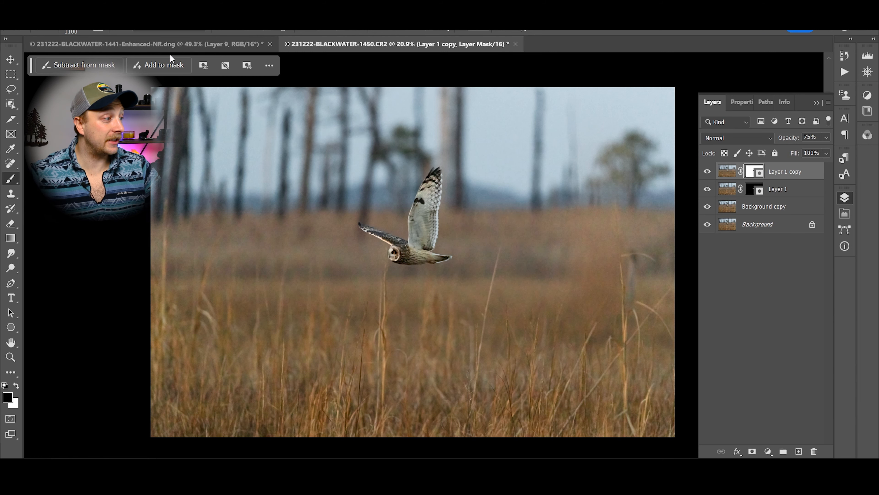
- Switch to 231222-BLACKWATER-1441-Enhanced-NR.dng and examine its background noise up close
left_click(170, 44)
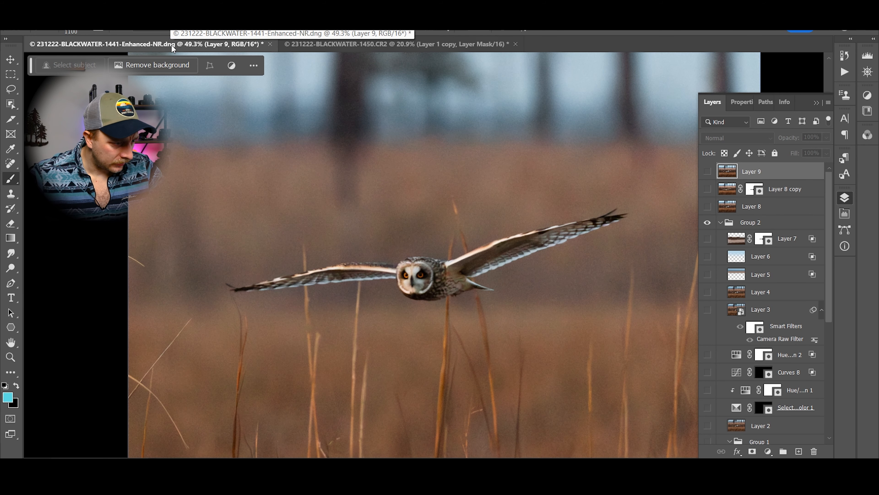
scroll(528, 169, "up", 5)
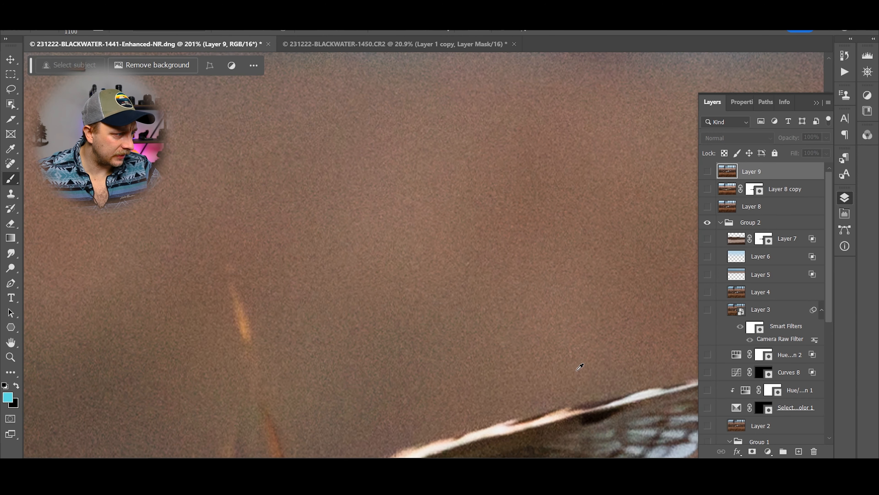
scroll(305, 211, "down", 5)
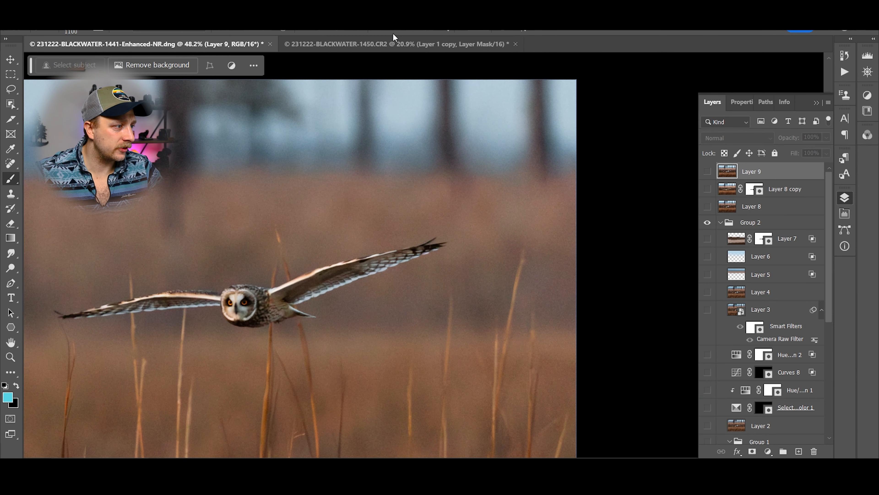
- Show Layer 1 copy with its Camera Raw smart filter in the finished 1441 edit and view its effect around the owl
scroll(781, 356, "down", 5)
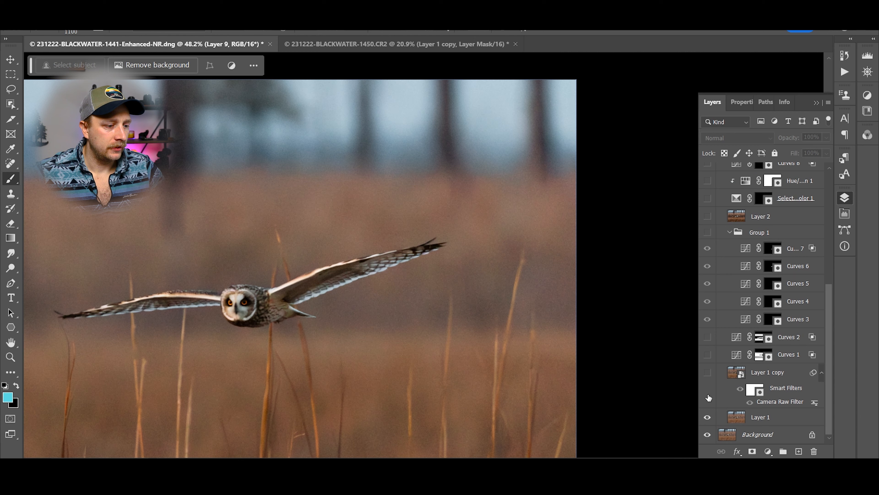
left_click(708, 372)
left_click_drag(304, 329, 448, 233)
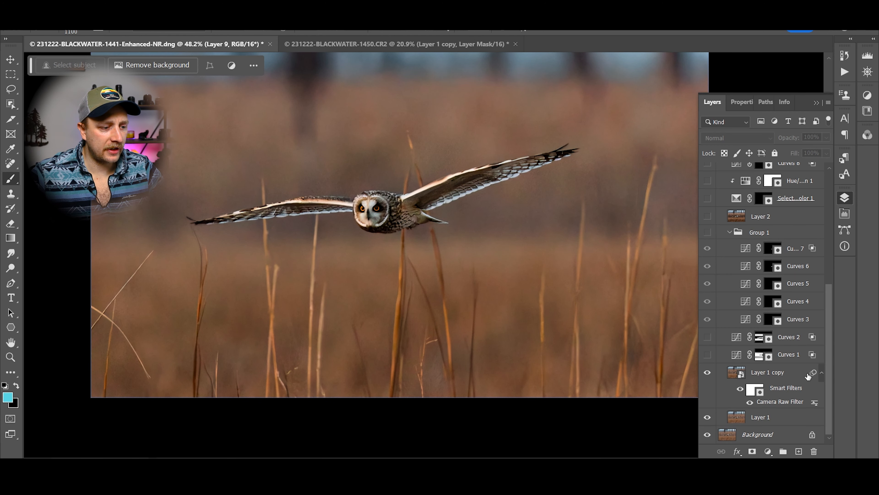
- Examine the Effects settings of Layer 1 copy's Camera Raw Filter in the 1441 edit and close the filter without changes
left_click(784, 403)
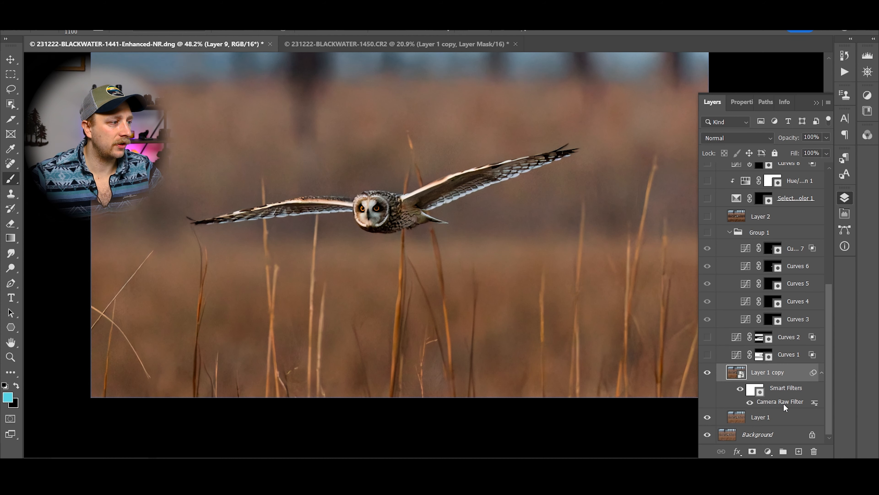
double_click(783, 402)
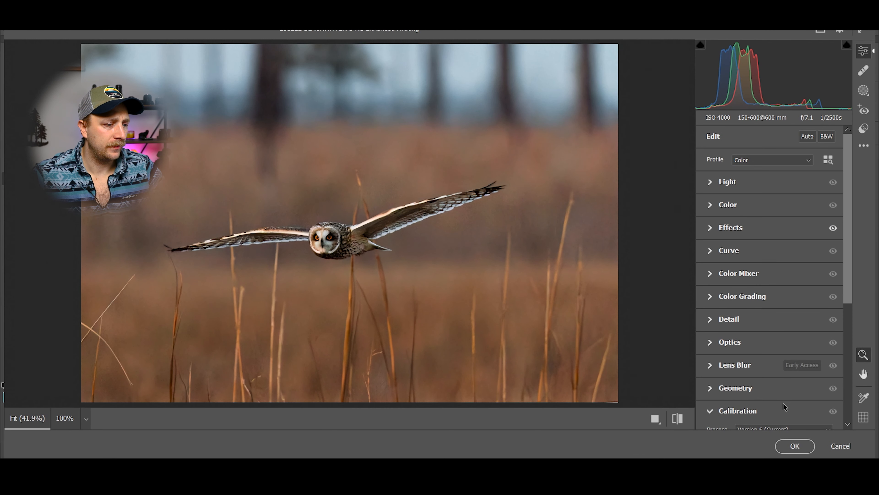
left_click(711, 228)
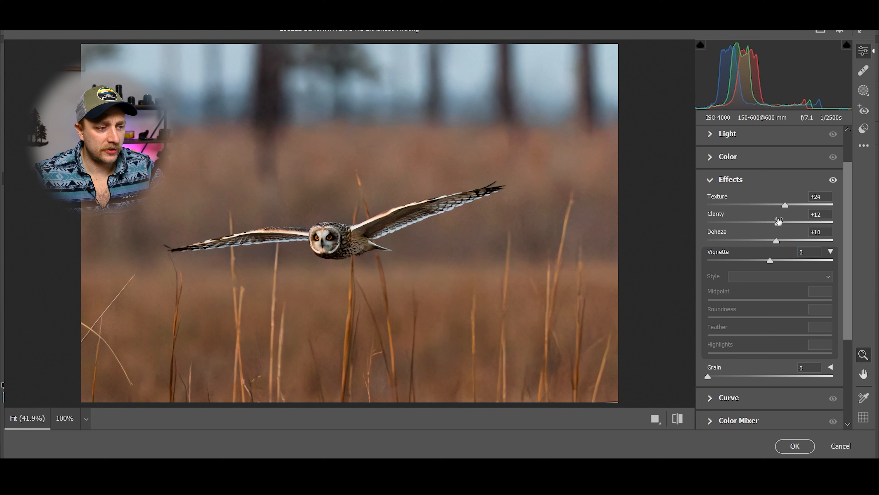
scroll(772, 352, "down", 4)
scroll(769, 358, "up", 5)
scroll(757, 382, "down", 5)
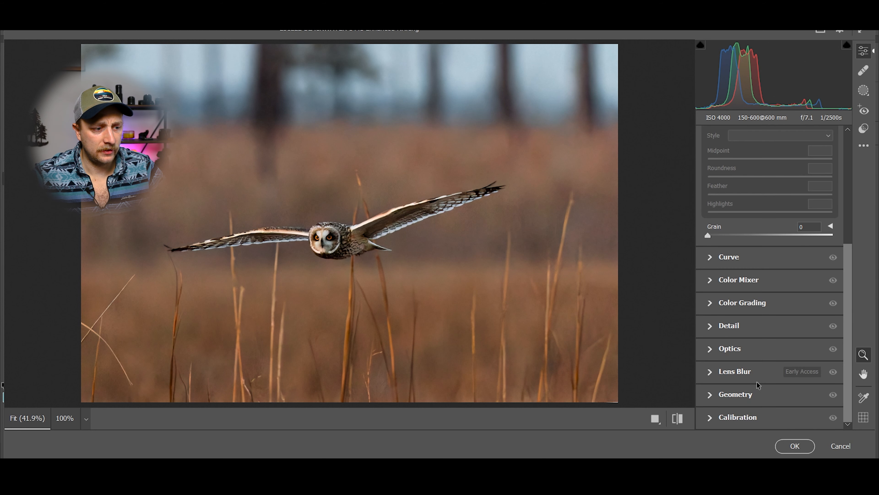
scroll(758, 381, "up", 6)
left_click(841, 446)
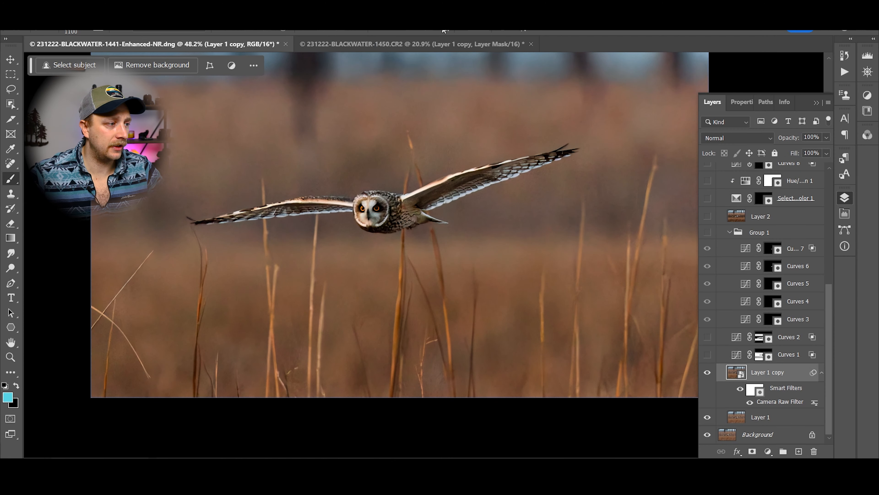
- Switch to 231222-BLACKWATER-1450.CR2 and examine the denoised owl and its surroundings up close
left_click(445, 44)
scroll(412, 278, "up", 6)
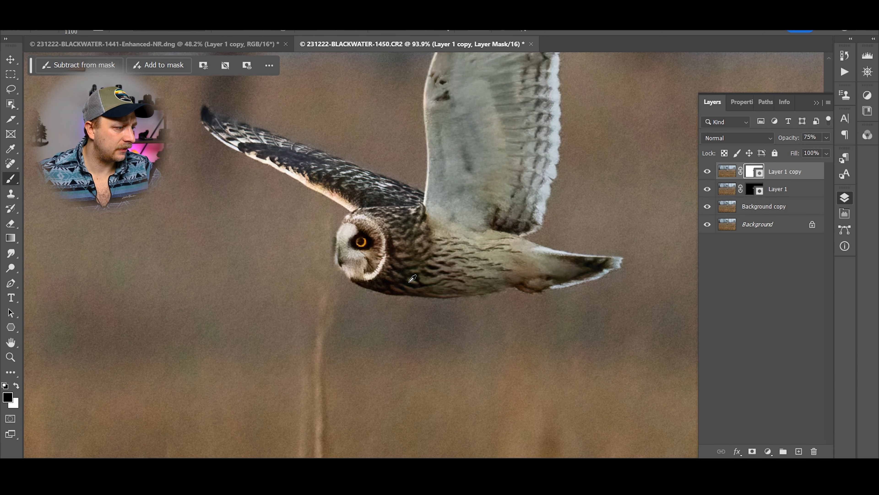
scroll(412, 278, "up", 1)
scroll(412, 279, "down", 7)
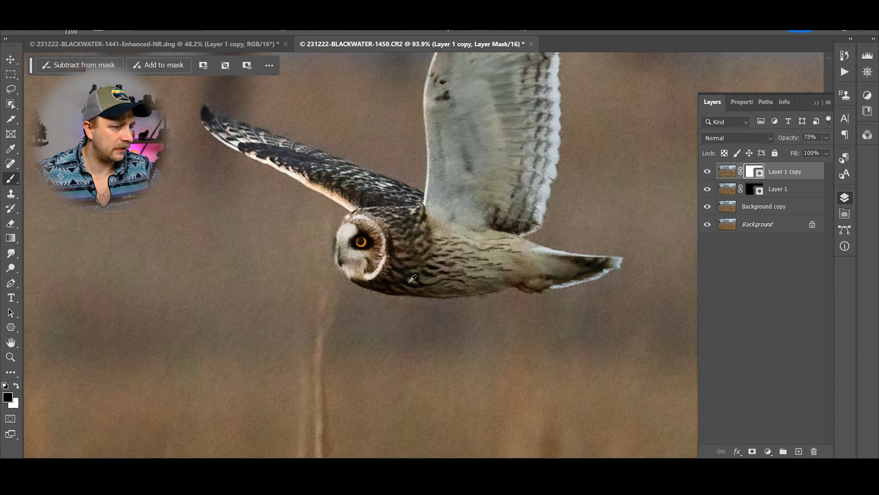
- Show the Curves 1 adjustment layer in the 1441 edit and copy it on top of the 1450 photo's layers
left_click(196, 44)
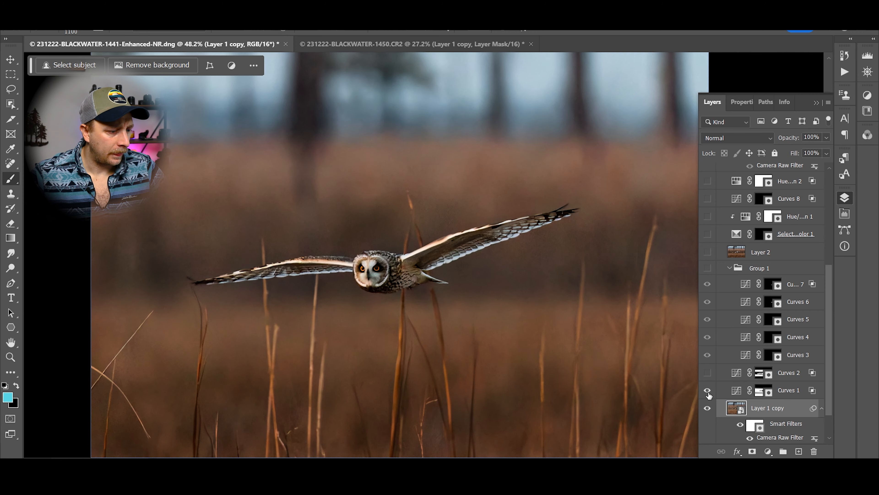
scroll(589, 367, "down", 3)
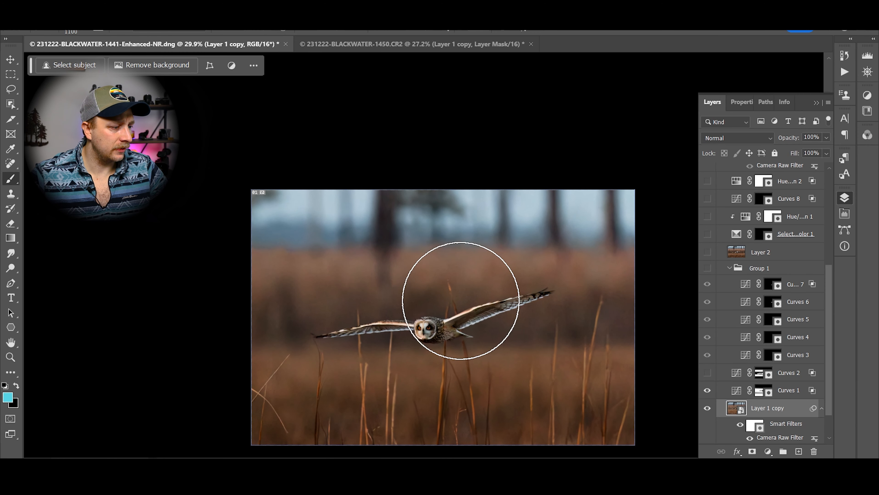
left_click(785, 390)
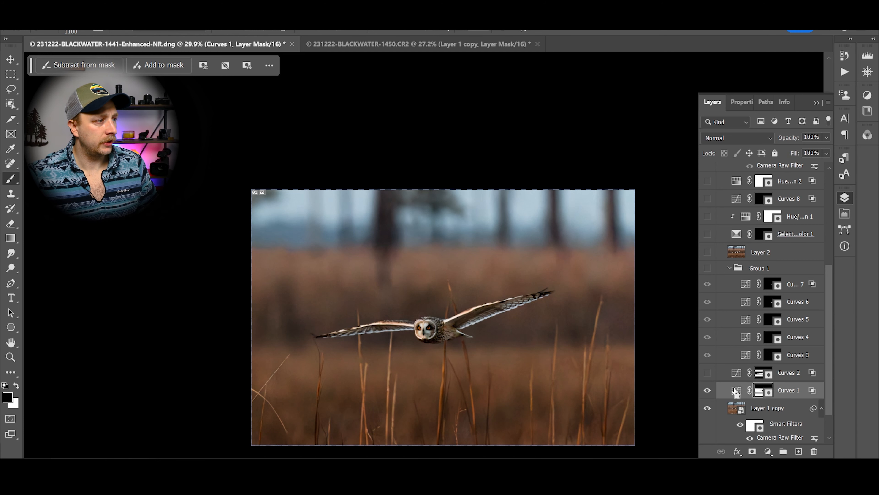
left_click(418, 44)
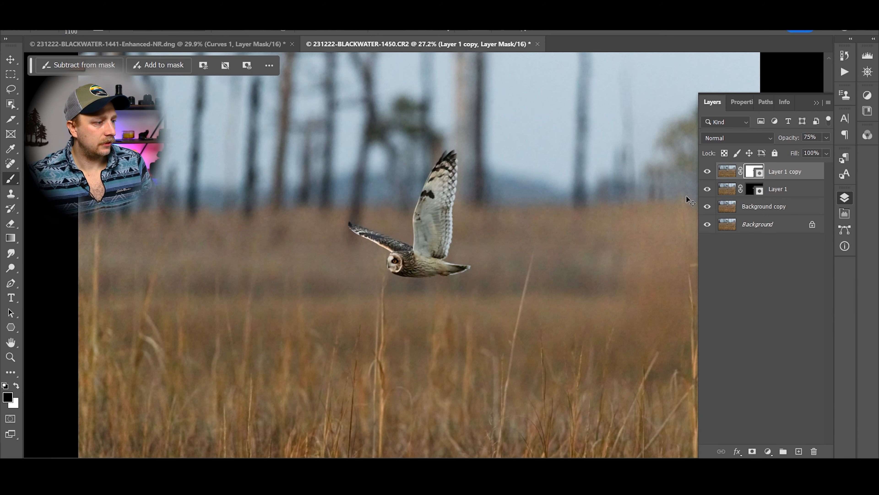
left_click_drag(689, 200, 678, 194)
scroll(586, 212, "down", 3)
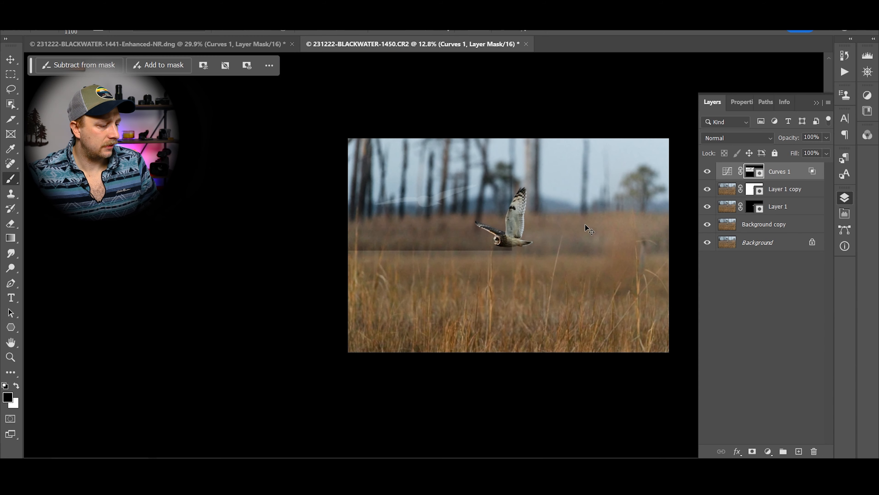
- Try to fit the copied Curves 1 mask to the 1450 photo's frame with Free Transform
key("ctrl+t")
left_click_drag(512, 199, 668, 206)
left_click_drag(609, 233, 612, 292)
left_click_drag(516, 176, 514, 137)
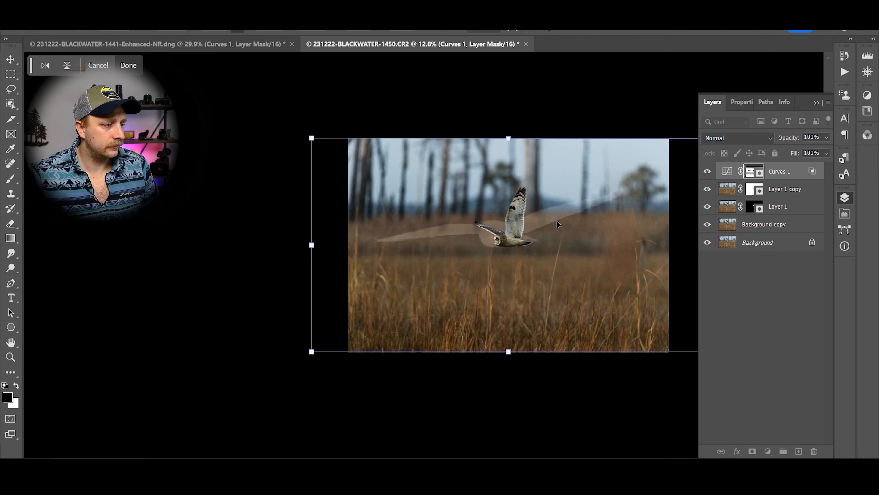
left_click_drag(561, 236, 509, 241)
key("Return")
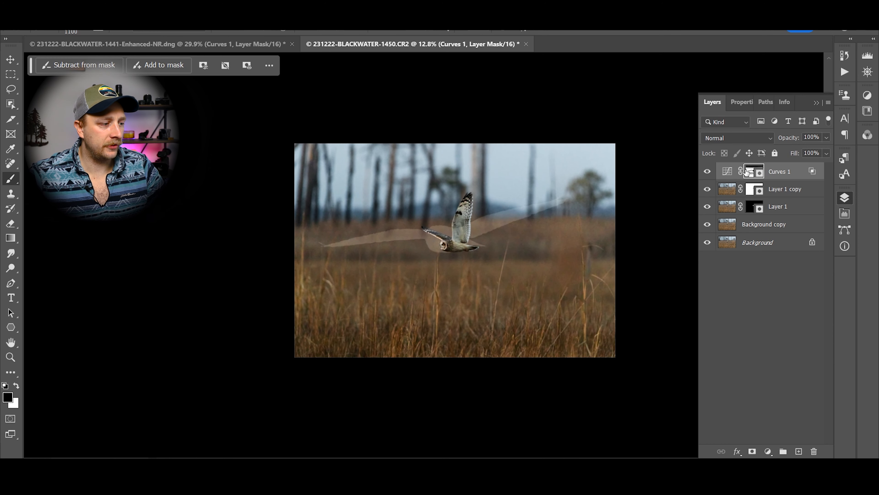
- Delete Curves 1's copied mask, add a fresh layer mask and invert it to black
left_click_drag(749, 172, 814, 451)
left_click(753, 451)
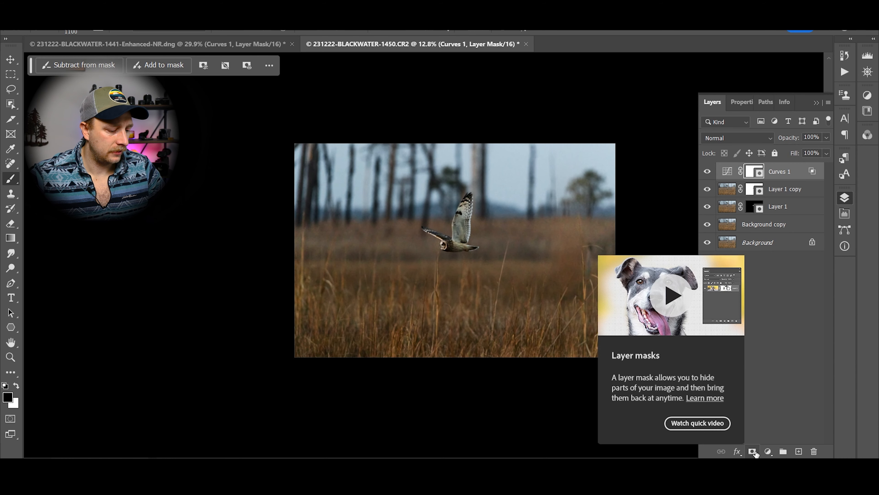
key("ctrl+i")
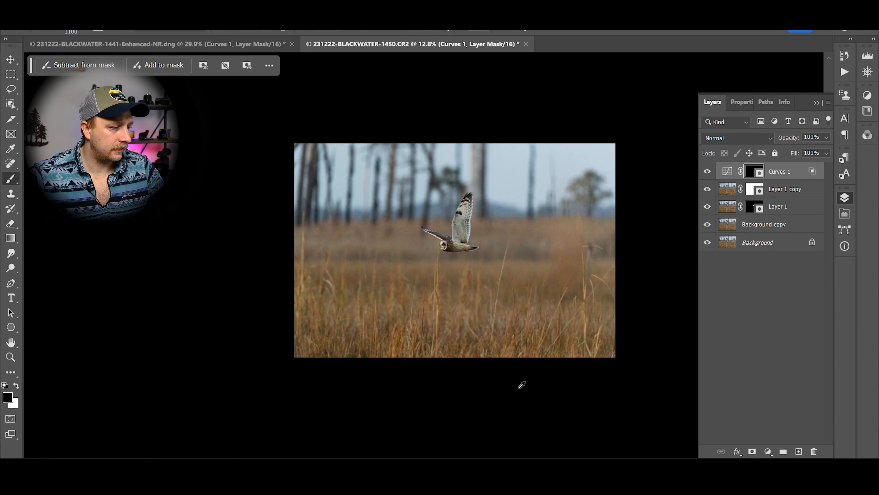
- Paint white on Curves 1's mask with a large soft brush to darken the grass along the photo's bottom edge
scroll(485, 343, "up", 5)
left_click_drag(519, 264, 454, 255)
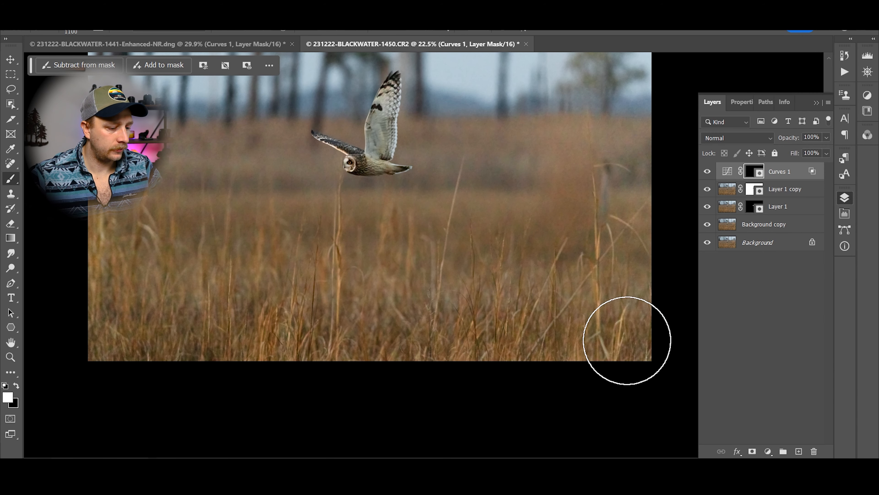
key("bracketright")
key("bracketright")
key("bracketright")
left_click_drag(590, 355, 83, 363)
- Paint white with a smaller brush on Curves 1's mask to darken the right half of the grass band below the owl
key("bracketleft")
key("bracketleft")
key("bracketleft")
key("bracketleft")
key("bracketleft")
key("bracketleft")
key("bracketleft")
key("bracketleft")
key("bracketleft")
key("bracketleft")
key("bracketleft")
key("bracketleft")
key("bracketleft")
key("bracketleft")
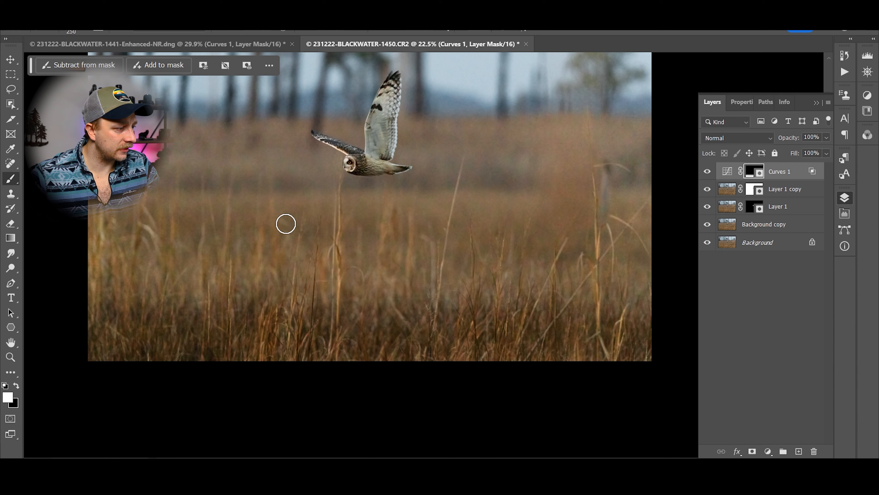
key("bracketright")
key("bracketright")
key("bracketright")
key("bracketright")
key("bracketright")
left_click_drag(643, 240, 411, 230)
- Continue the white mask painting across the left half of the grass band below the owl to the photo's left edge
key("bracketleft")
key("bracketleft")
key("bracketleft")
key("bracketleft")
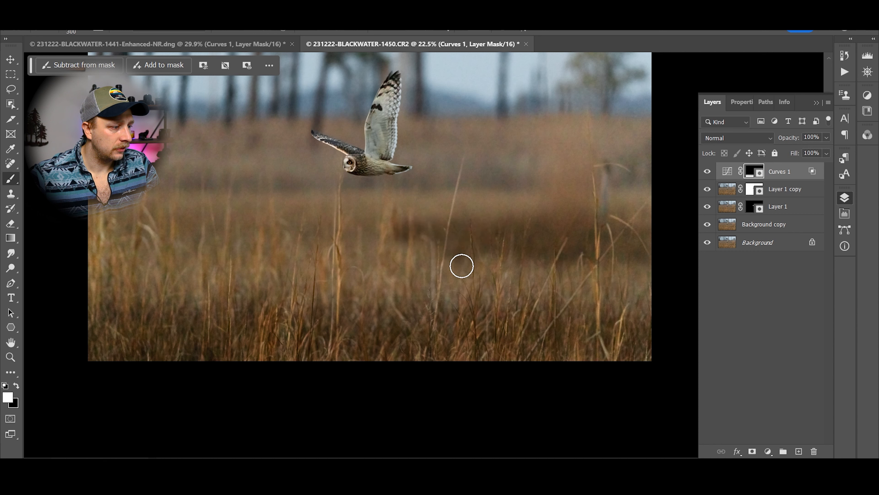
key("bracketright")
mouse_move(401, 236)
left_mouse_down()
mouse_move(393, 255)
mouse_move(366, 238)
mouse_move(348, 265)
mouse_move(358, 278)
mouse_move(330, 237)
mouse_move(271, 233)
mouse_move(322, 277)
mouse_move(260, 236)
mouse_move(301, 233)
mouse_move(234, 228)
mouse_move(227, 242)
mouse_move(236, 256)
mouse_move(214, 252)
mouse_move(192, 230)
mouse_move(84, 230)
left_mouse_up()
- Paint white on Curves 1's mask along the distant dark band behind the owl's body, across the photo's width
key("bracketleft")
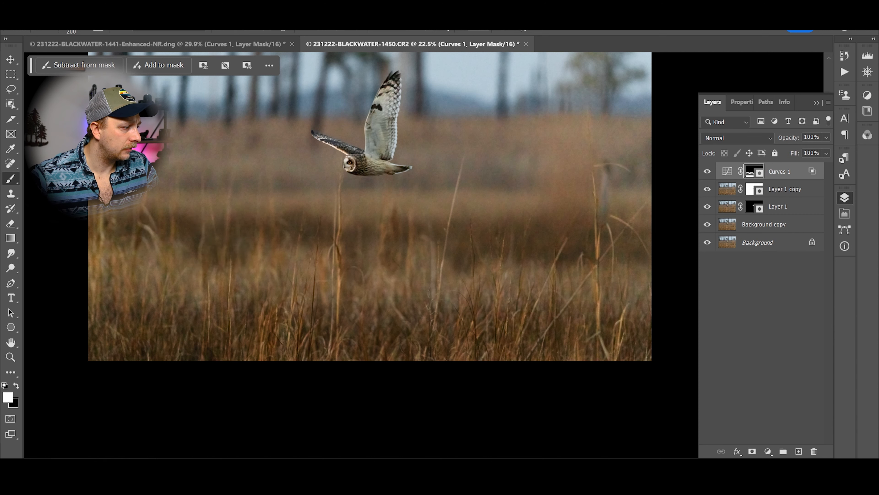
key("bracketright")
mouse_move(187, 181)
left_mouse_down()
mouse_move(207, 180)
mouse_move(172, 180)
mouse_move(417, 186)
mouse_move(438, 175)
mouse_move(431, 183)
mouse_move(634, 179)
mouse_move(678, 170)
left_mouse_up()
key("bracketleft")
key("bracketleft")
key("bracketright")
key("bracketright")
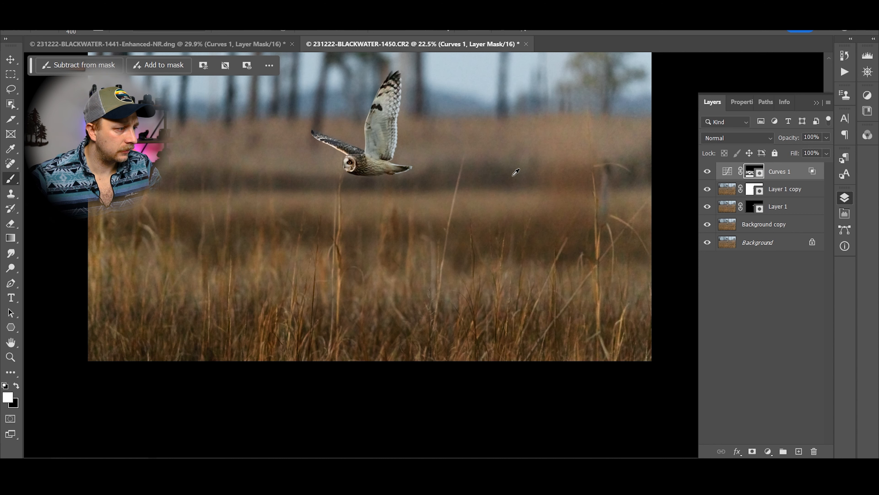
- Load Layer 1's mask as an owl selection, paint black inside it on Curves 1's mask, check the mask overlay and deselect
left_click(744, 208, "ctrl")
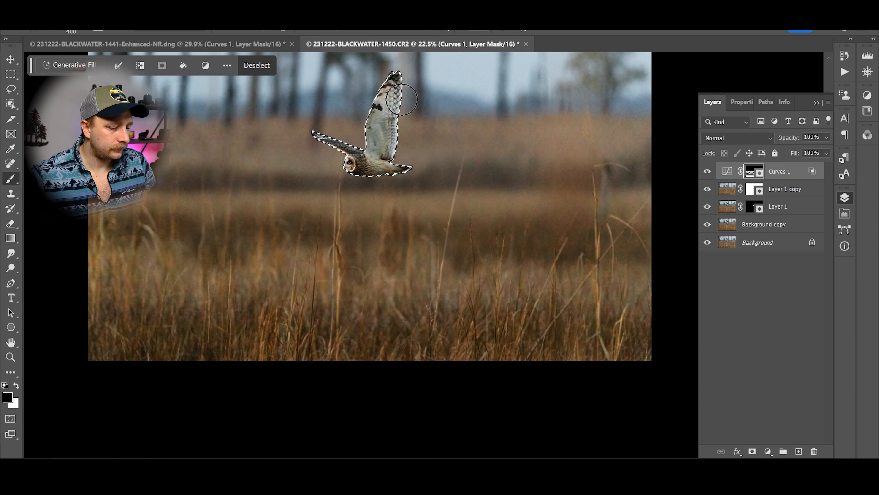
key("x")
key("backslash")
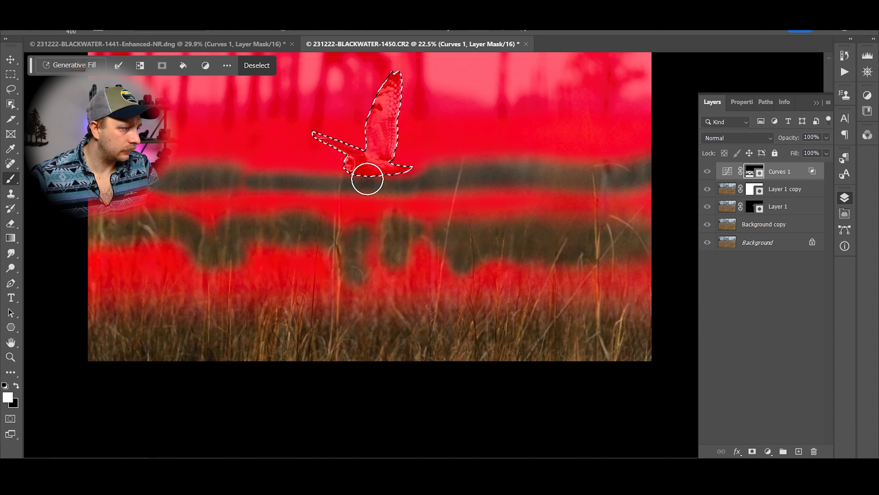
key("x")
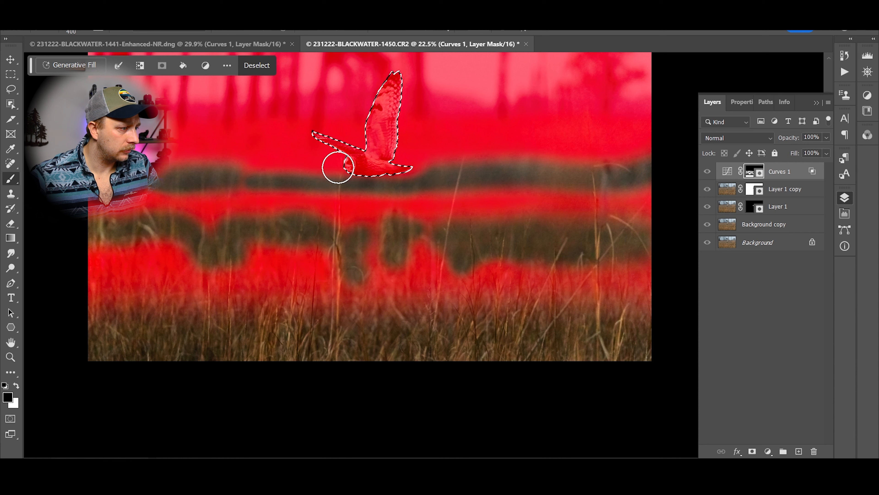
key("backslash")
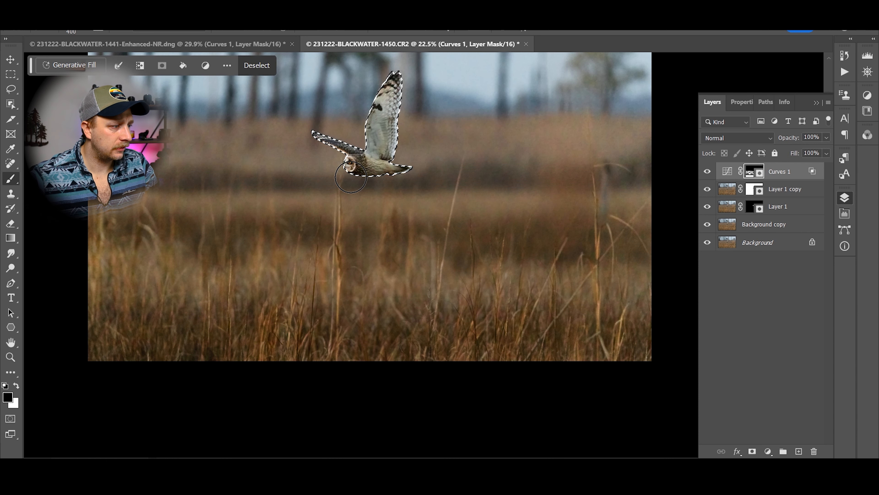
key("ctrl+d")
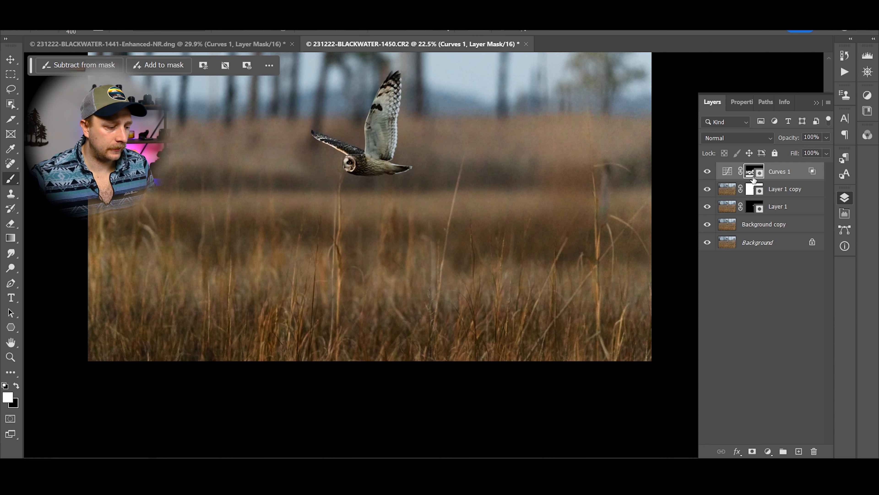
left_click(753, 213, "ctrl")
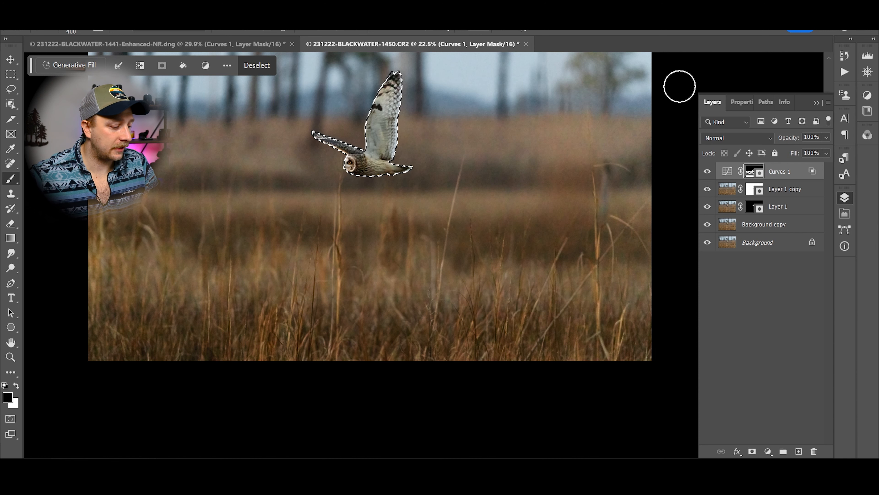
key("ctrl+d")
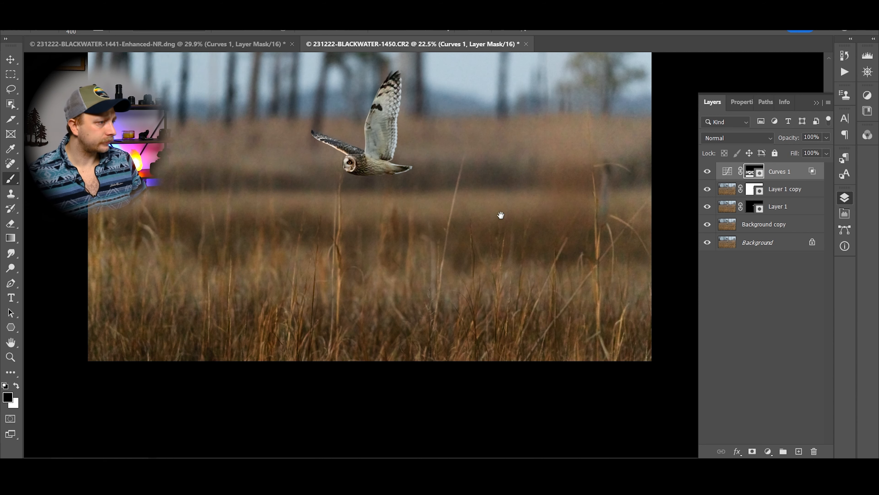
- Compare the whole photo with and without Curves 1 and inspect its mask as a red overlay
left_click_drag(501, 212, 492, 302)
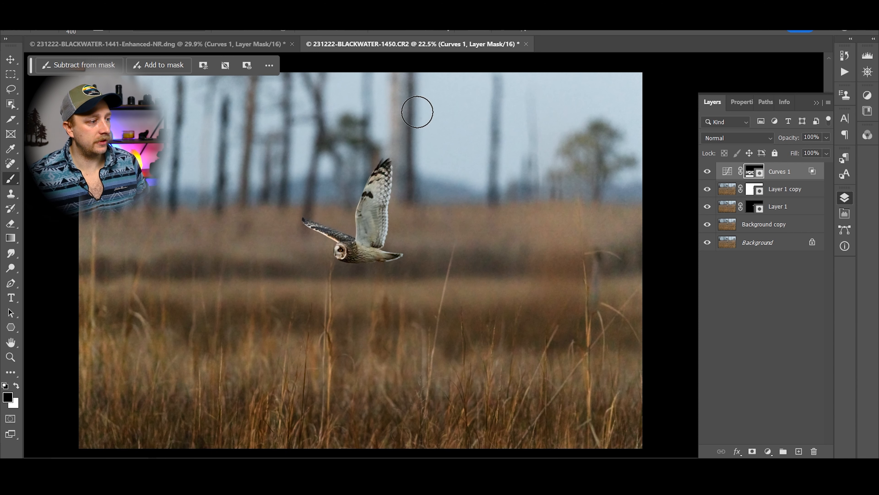
left_click(708, 172)
left_click(708, 172)
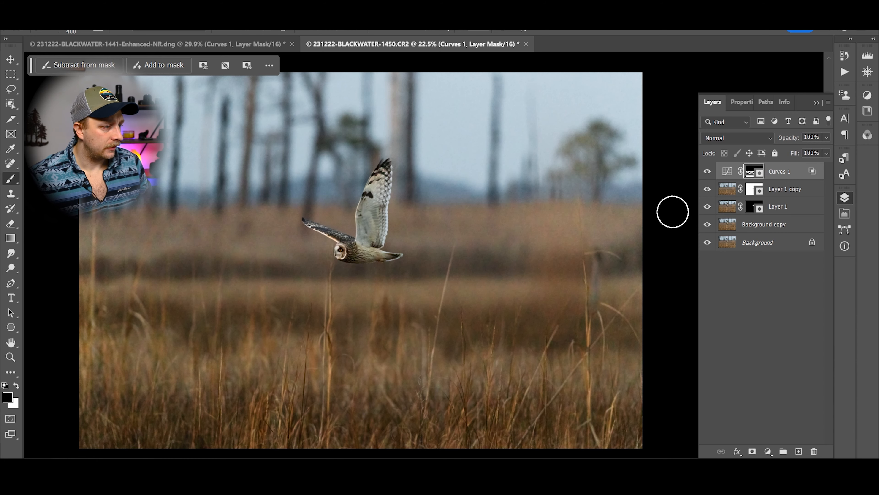
scroll(567, 304, "down", 2)
left_click(706, 172)
left_click(706, 173)
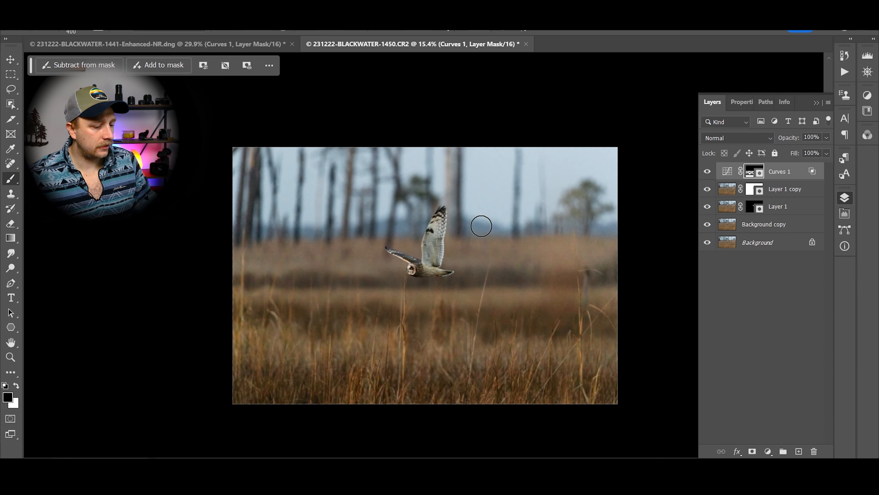
key("backslash")
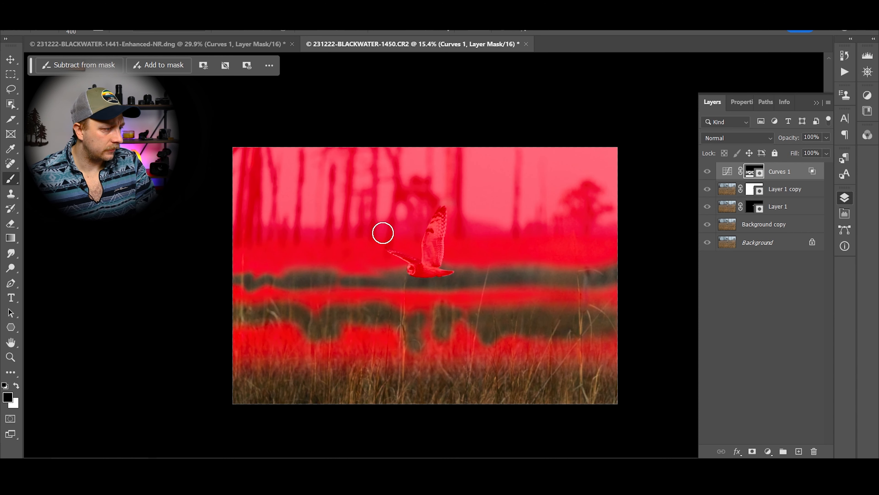
key("x")
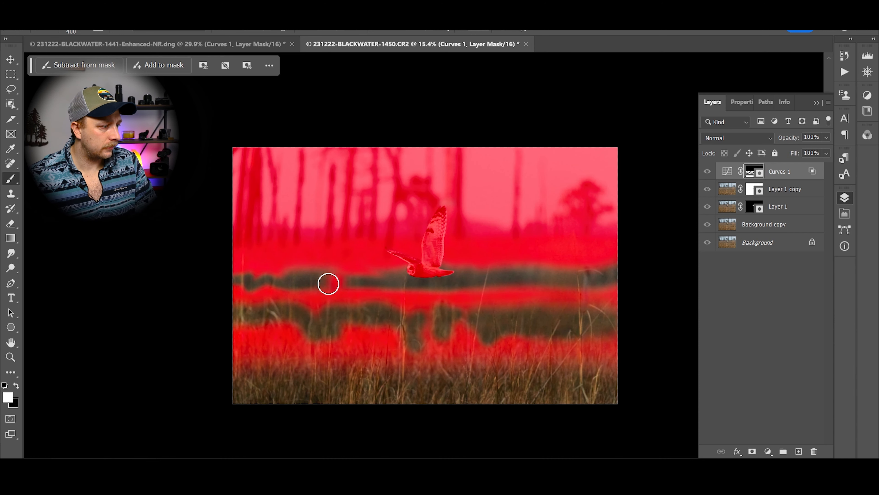
key("backslash")
key("x")
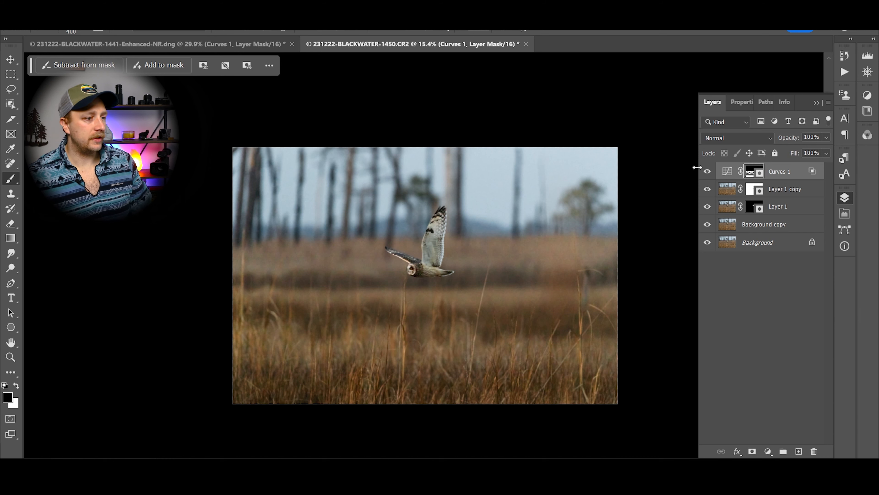
left_click(709, 173)
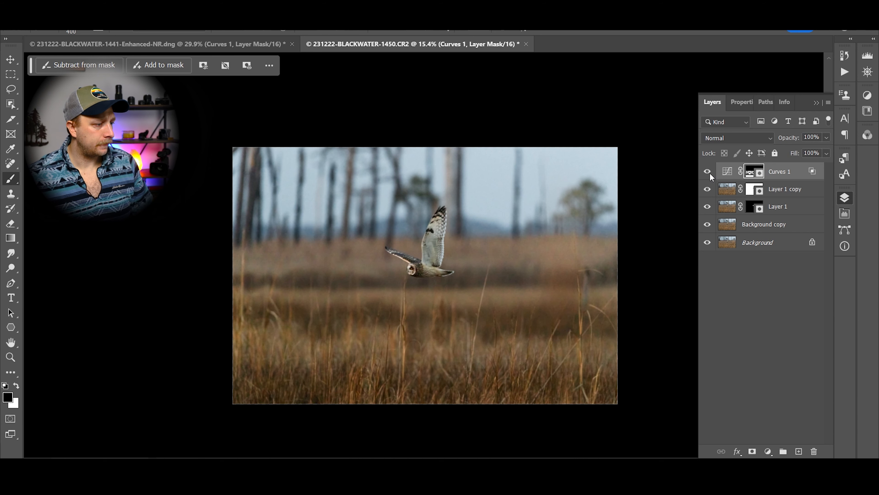
- Set Curves 1's Blend If so the Underlying Layer's white slider is split to 0 / 255
double_click(817, 175)
left_click_drag(732, 300, 578, 303)
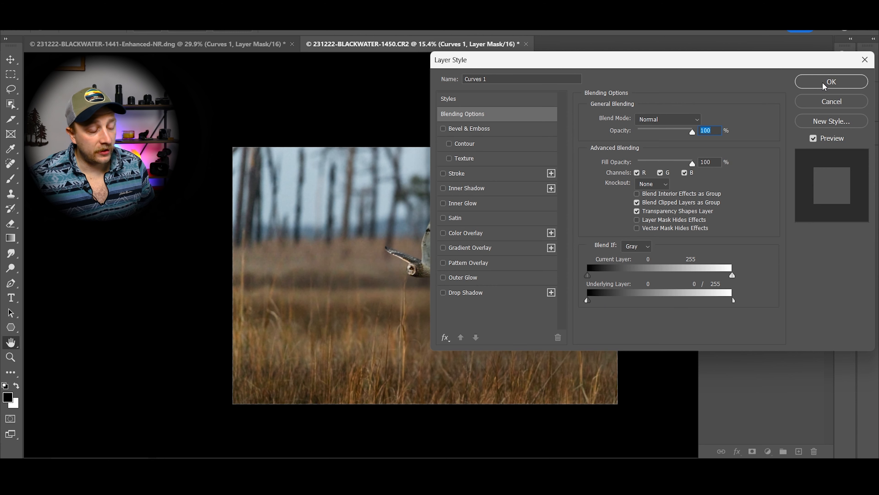
left_click(831, 81)
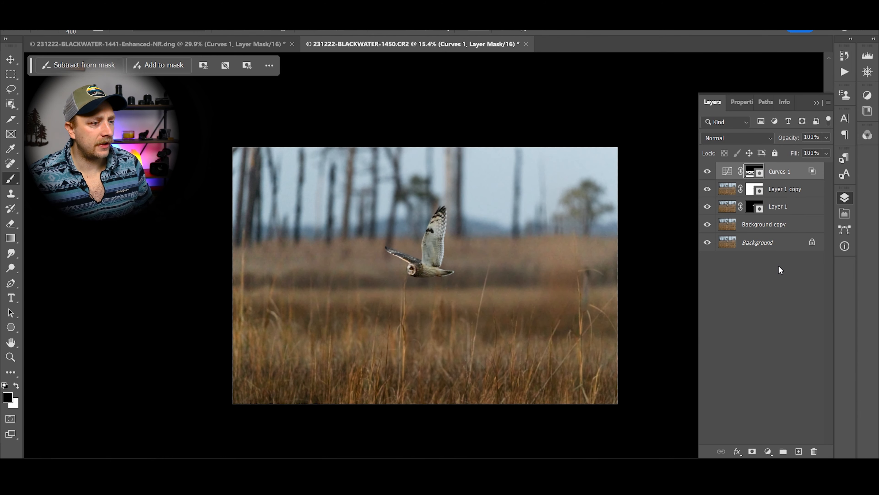
- Lower Curves 1's opacity to 78% and compare the photo with and without the layer
left_click_drag(789, 141, 781, 138)
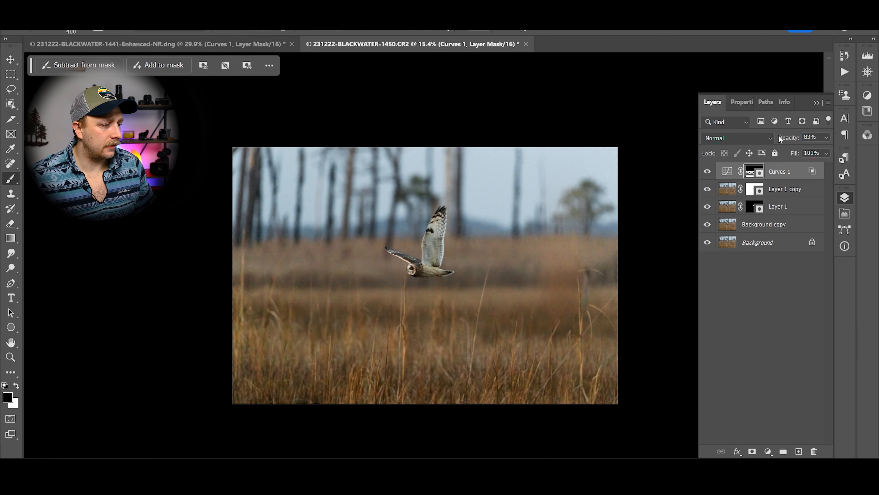
left_click(707, 171)
left_click(707, 171)
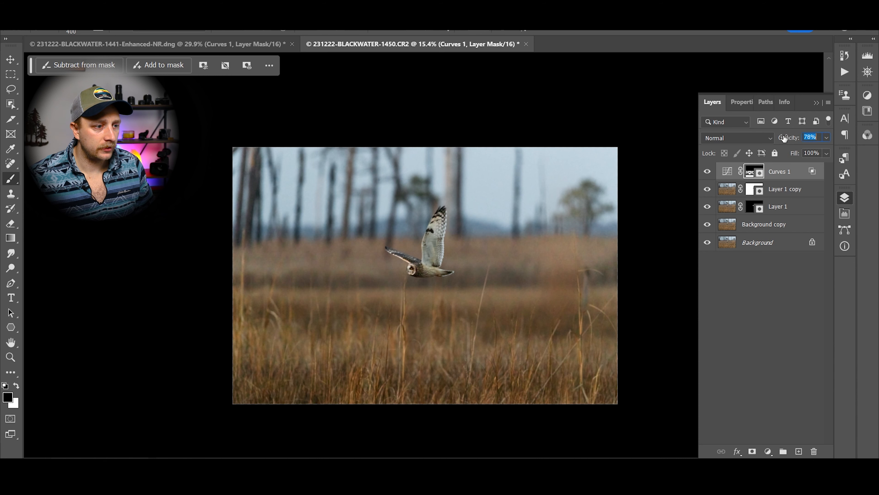
left_click(708, 173)
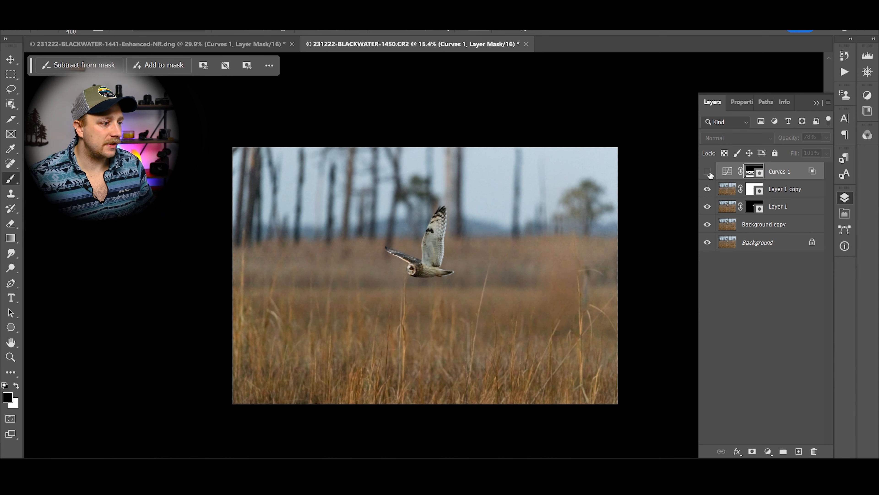
left_click(708, 171)
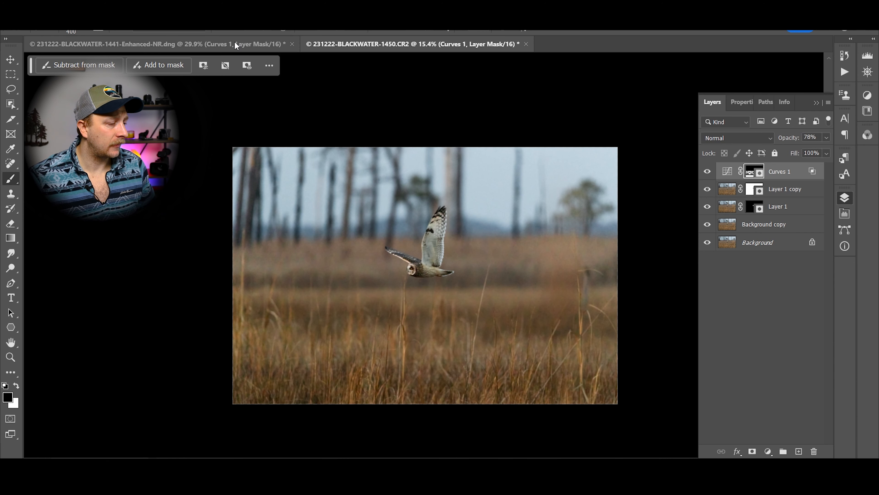
- Duplicate Curves 1, switch to 231222-BLACKWATER-1441-Enhanced-NR.dng, show Curves 2 and open its curve for reference
key("ctrl+j")
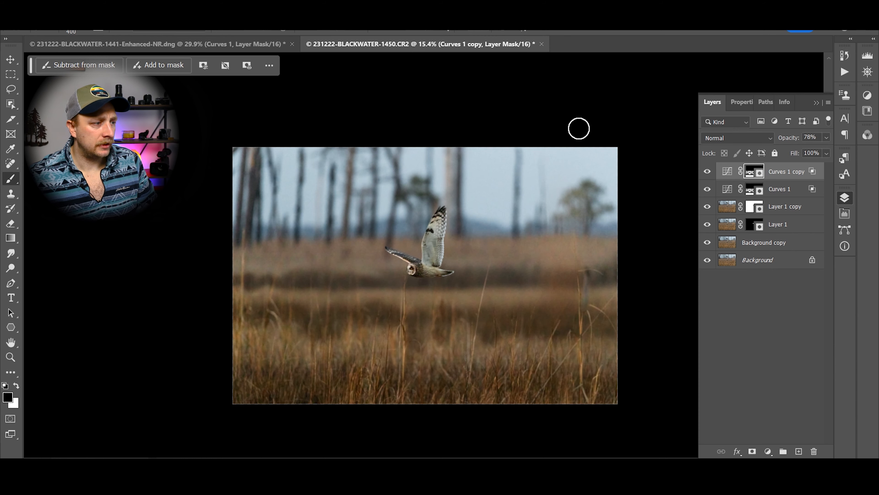
left_click(104, 46)
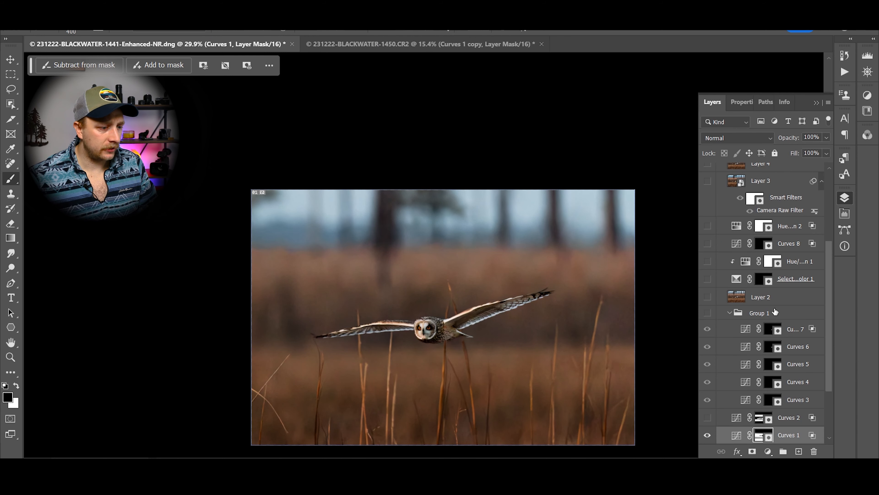
left_click(707, 418)
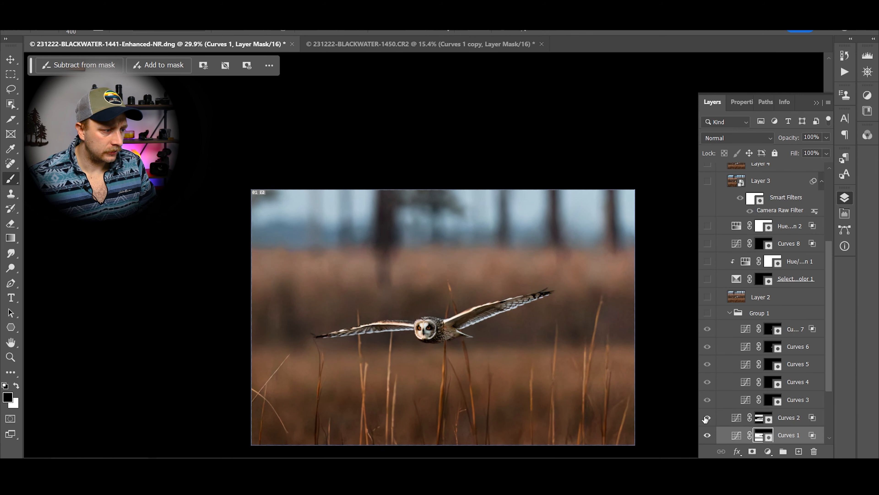
double_click(737, 418)
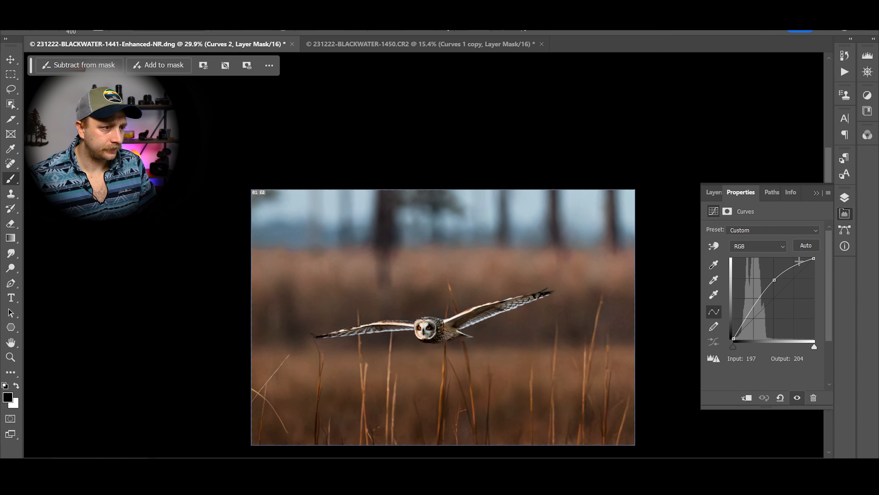
- In 231222-BLACKWATER-1450.CR2, raise the midtones of Curves 1 copy's RGB curve and replace its mask with a solid black one
left_click(483, 45)
left_click_drag(774, 308, 775, 278)
left_click(845, 198)
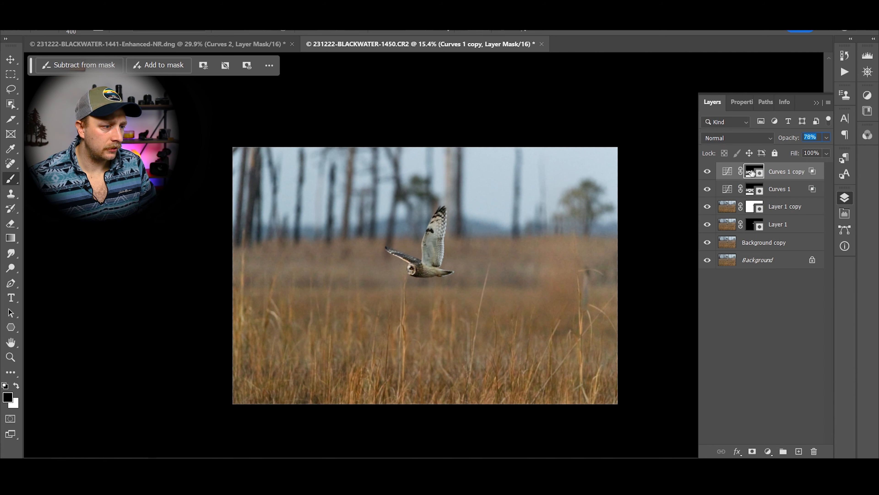
left_click_drag(751, 172, 813, 449)
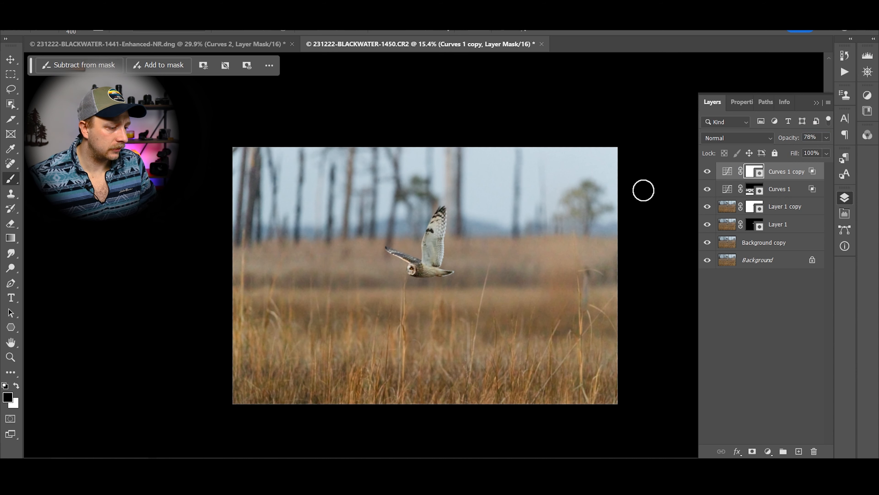
key("ctrl+i")
- Paint white on Curves 1 copy's mask with a 600 px brush across the foreground grass, over the photo's full width
key("bracketright")
key("bracketright")
key("bracketright")
key("bracketleft")
key("x")
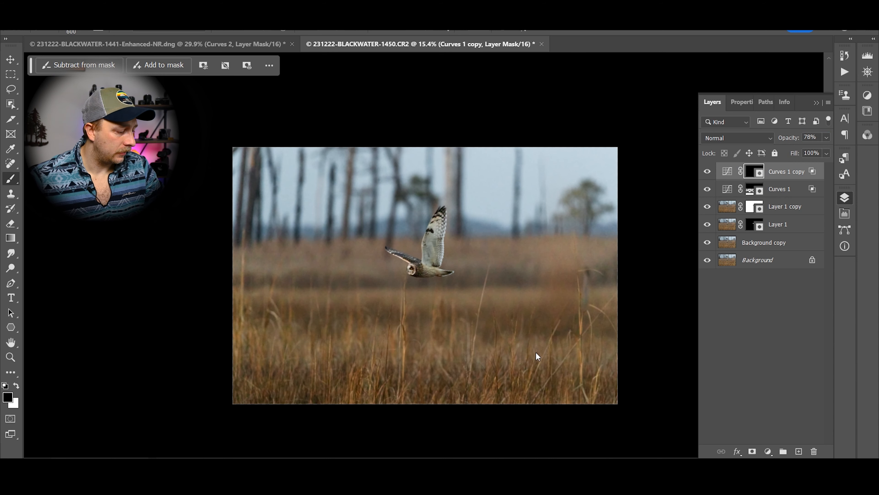
mouse_move(618, 357)
left_mouse_down()
mouse_move(367, 354)
mouse_move(455, 337)
mouse_move(330, 349)
mouse_move(222, 345)
left_mouse_up()
- Paint white on Curves 1 copy's mask along the thin light band below the owl and the light distant grass band
key("bracketleft")
key("bracketleft")
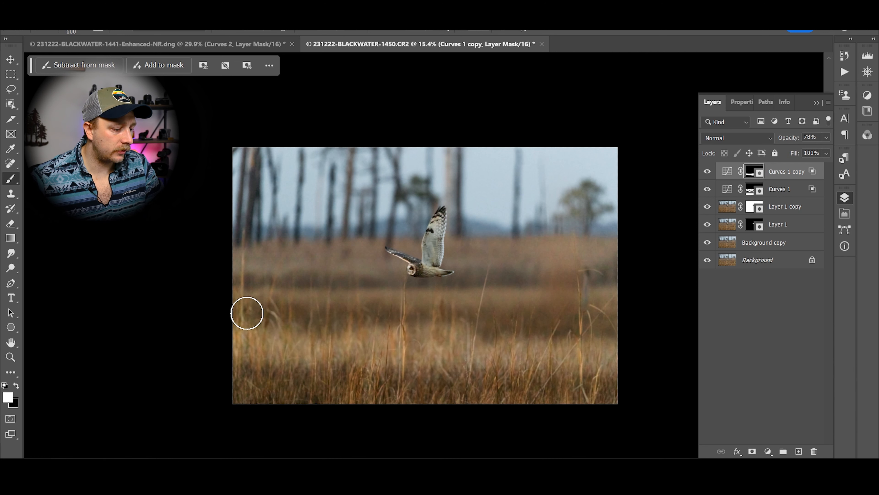
left_click_drag(241, 296, 450, 300)
key("bracketright")
key("bracketright")
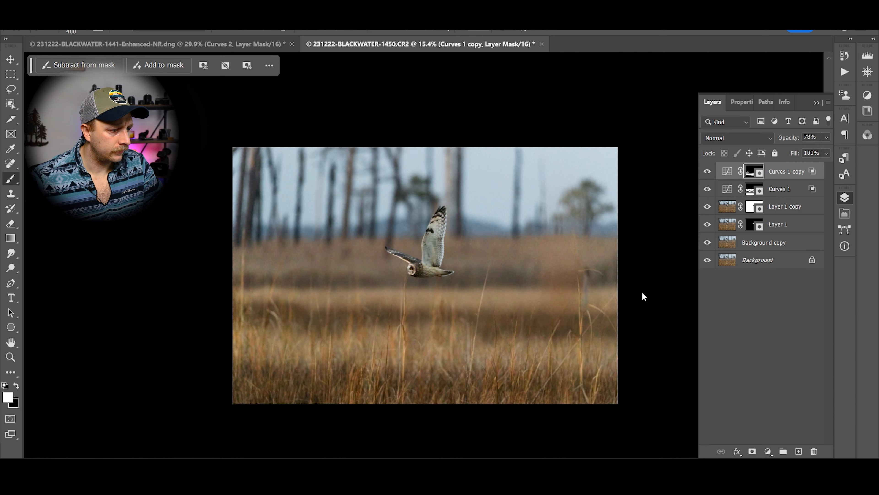
key("bracketright")
key("bracketright")
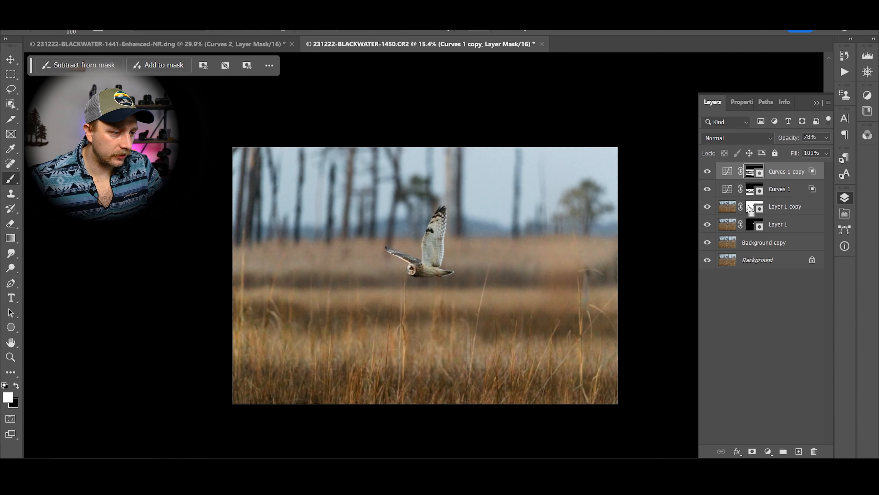
- Load Layer 1's mask as an owl selection, paint black inside it on Curves 1 copy's mask, and deselect
left_click(755, 227, "ctrl")
key("x")
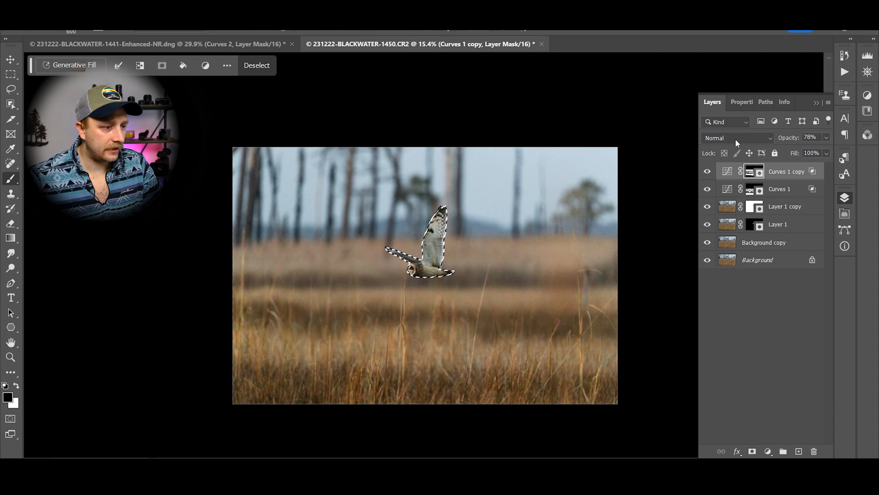
key("ctrl+d")
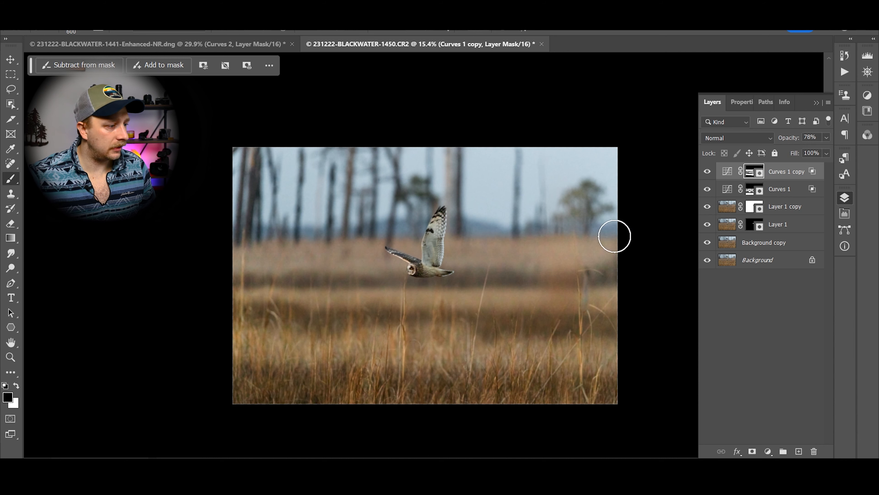
left_click(707, 172)
left_click(706, 172)
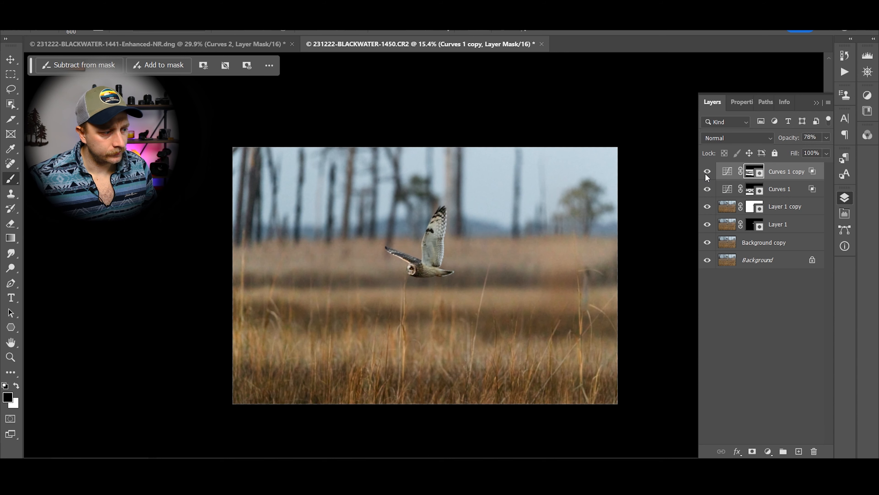
- Move half of the Underlying Layer's black Blend If slider on Curves 1 copy to the white end, and compare the layer on and off
double_click(810, 169)
left_click_drag(587, 300, 733, 300)
left_click(808, 82)
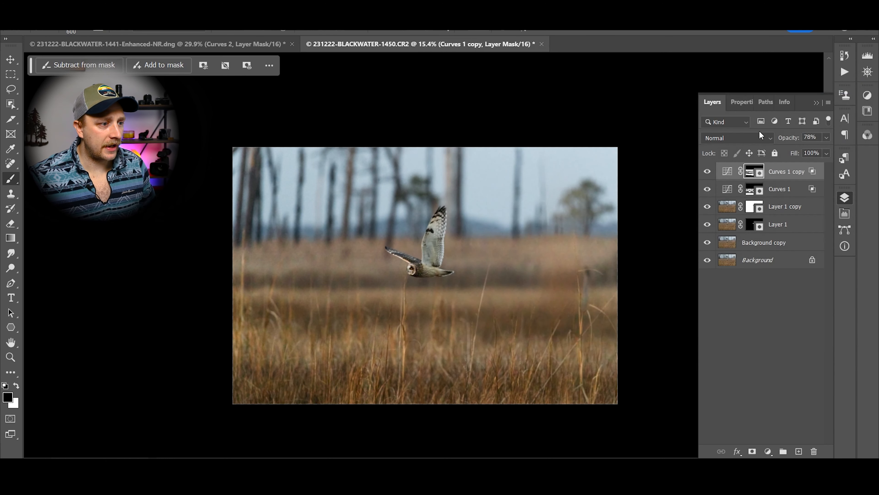
left_click(708, 172)
left_click(708, 172)
left_click(707, 173)
left_click(707, 172)
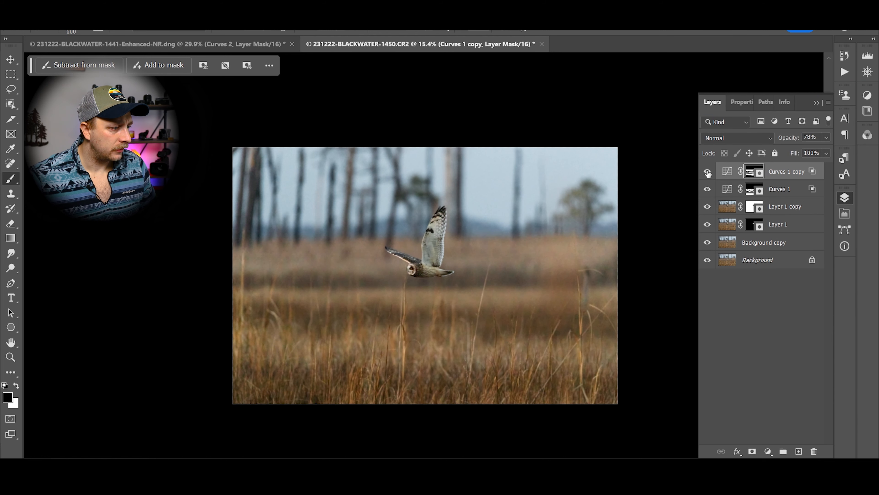
- Compare the edit with the Background layer alone and set Curves 1 copy's opacity to 50%
scroll(506, 260, "down", 3)
scroll(505, 270, "up", 3)
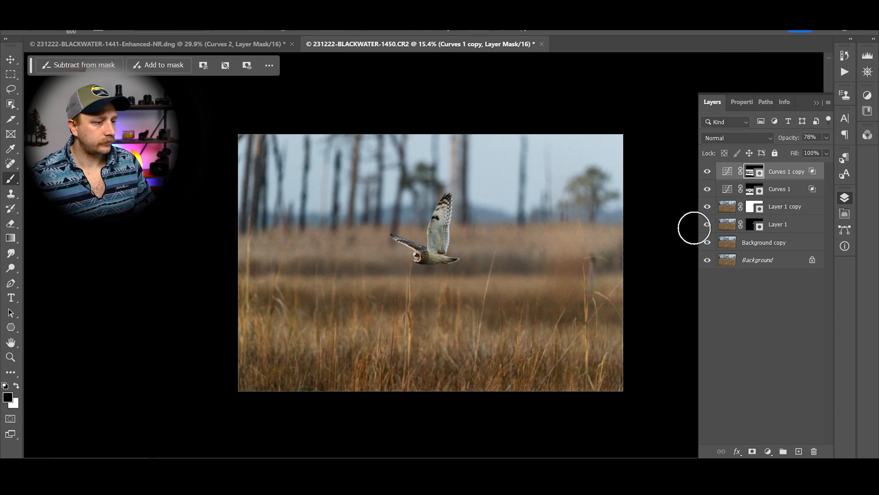
left_click(707, 261, "alt")
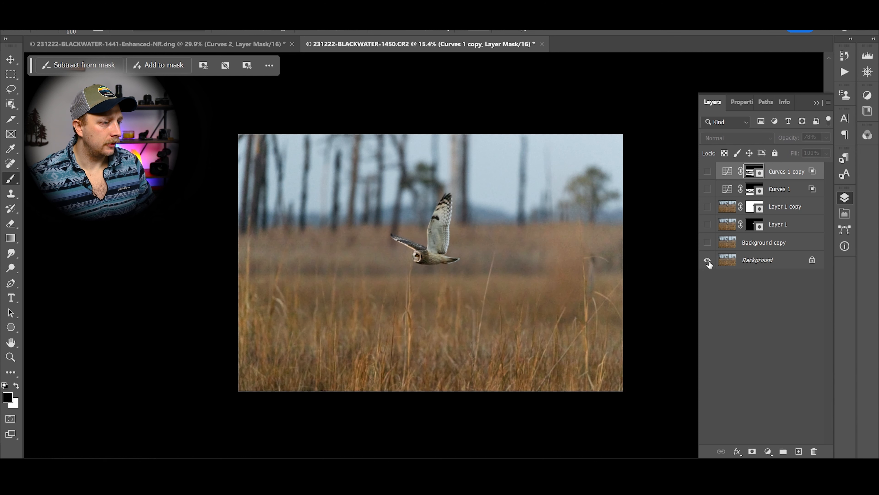
left_click(707, 261, "alt")
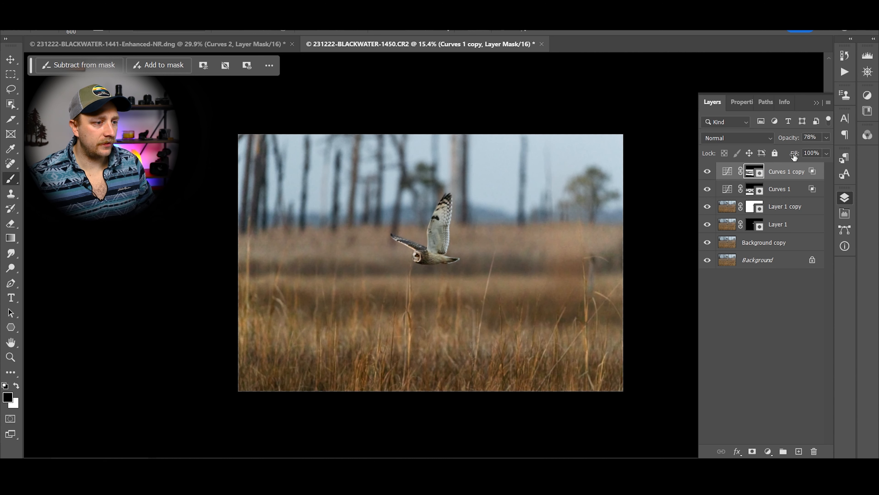
type("50")
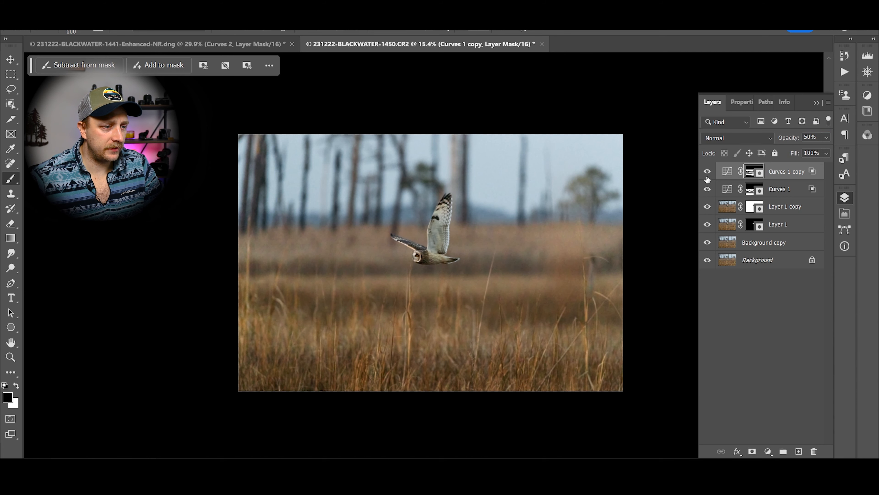
left_click(707, 190)
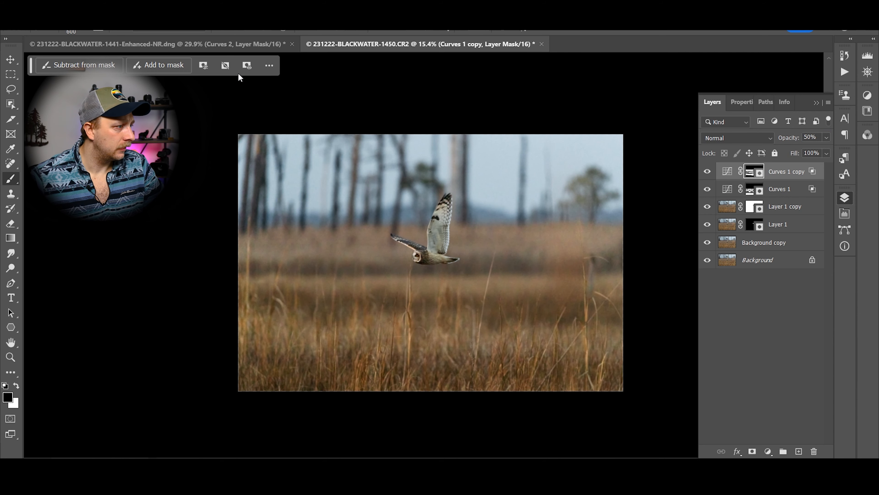
- In 231222-BLACKWATER-1441-Enhanced-NR.dng, show Group 1 and hide Curves 3 through Curves 7 inside it
left_click(229, 42)
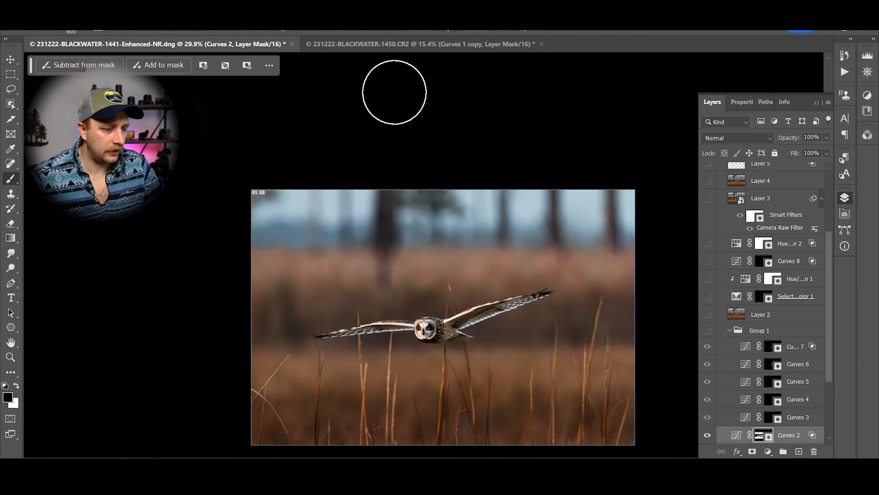
scroll(640, 264, "down", 1)
scroll(766, 312, "down", 3)
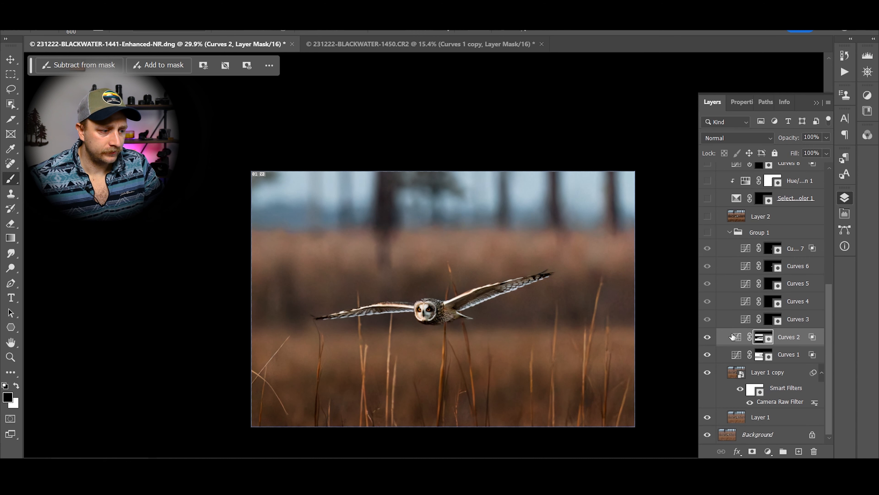
left_click(707, 233)
left_click_drag(708, 318, 711, 289)
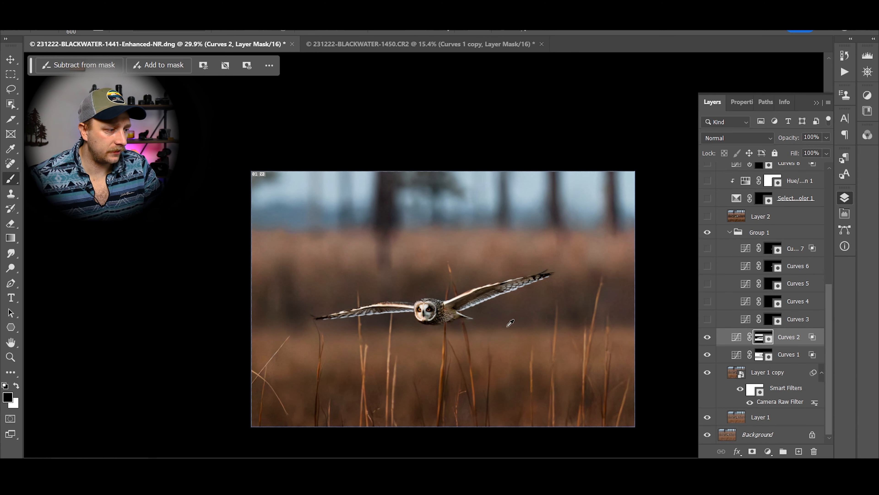
- Examine the reference owl's face up close with and without the finished Layer 9, and with Curves 3 shown
scroll(417, 317, "up", 8)
left_click_drag(573, 258, 390, 210)
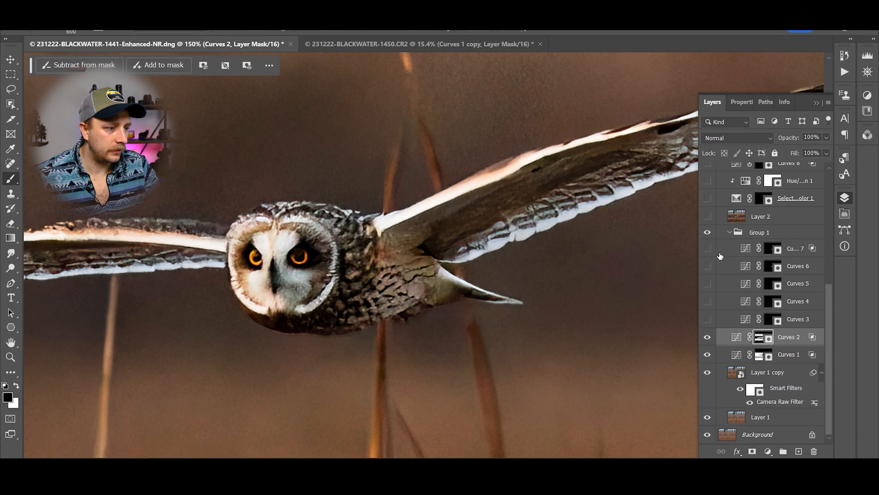
scroll(720, 256, "up", 6)
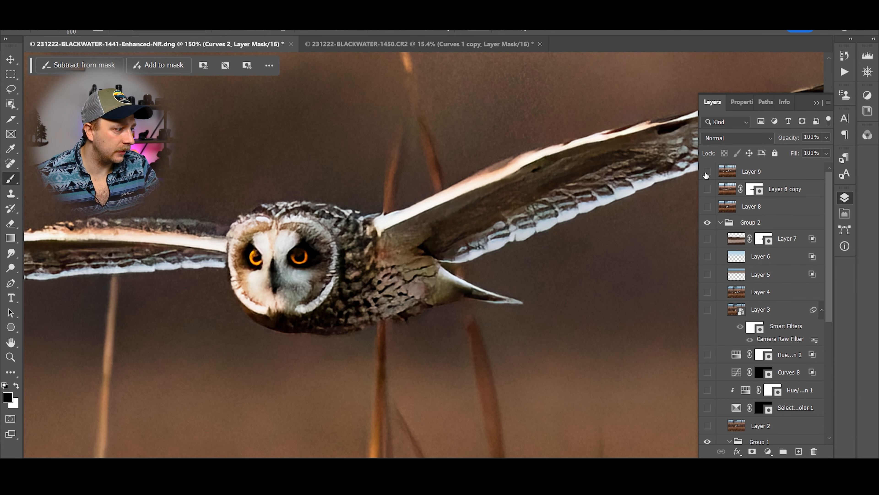
left_click(707, 172)
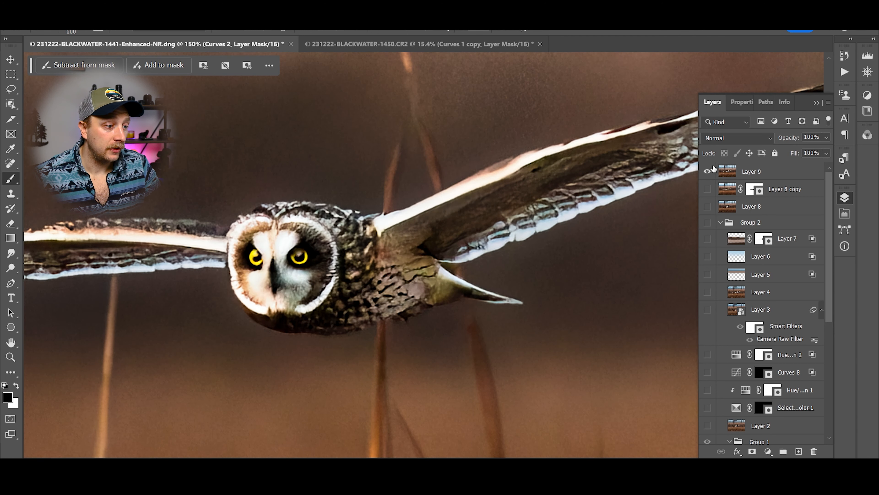
left_click(707, 172)
scroll(723, 297, "down", 8)
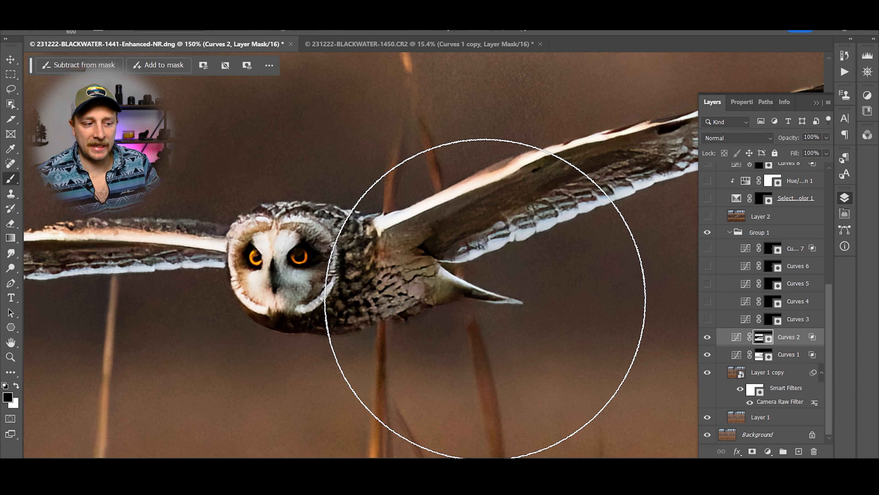
left_click(707, 321)
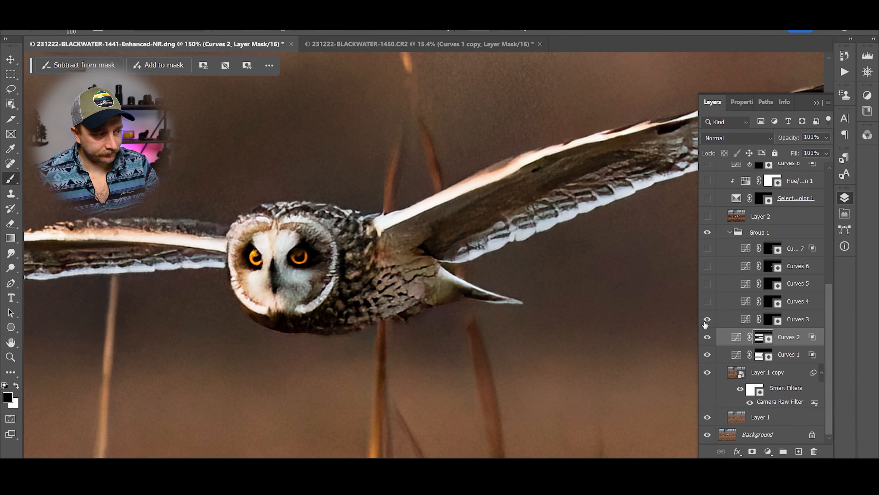
- In 231222-BLACKWATER-1450.CR2, add a Curves layer lifting input 122 to output 255, and invert its mask to black
left_click(425, 45)
scroll(435, 236, "up", 16)
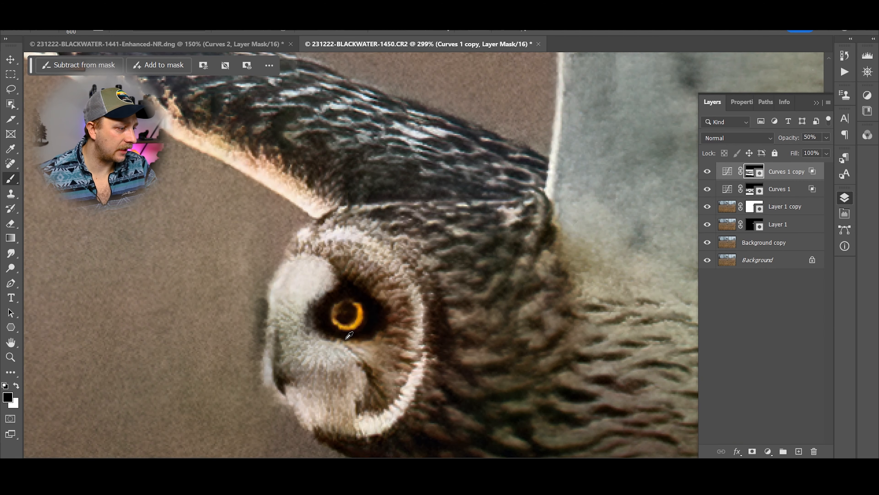
scroll(346, 337, "down", 3)
scroll(349, 334, "down", 1)
left_click_drag(393, 323, 363, 220)
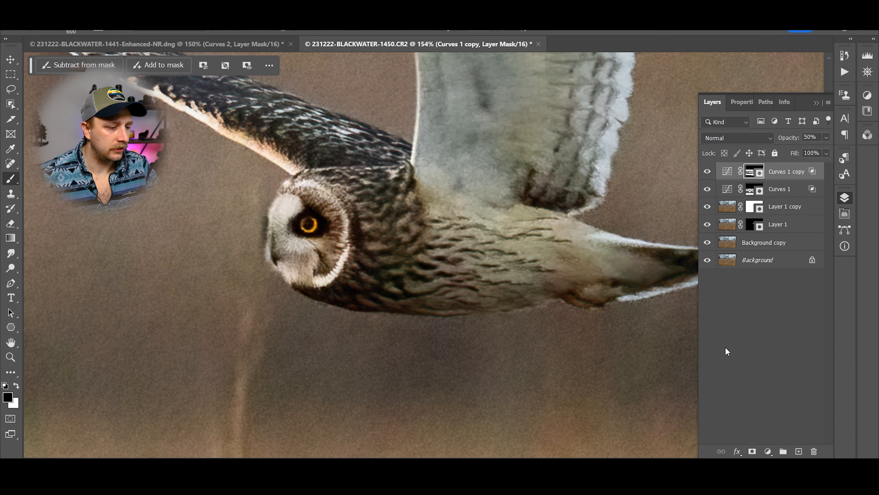
left_click(768, 451)
left_click(784, 303)
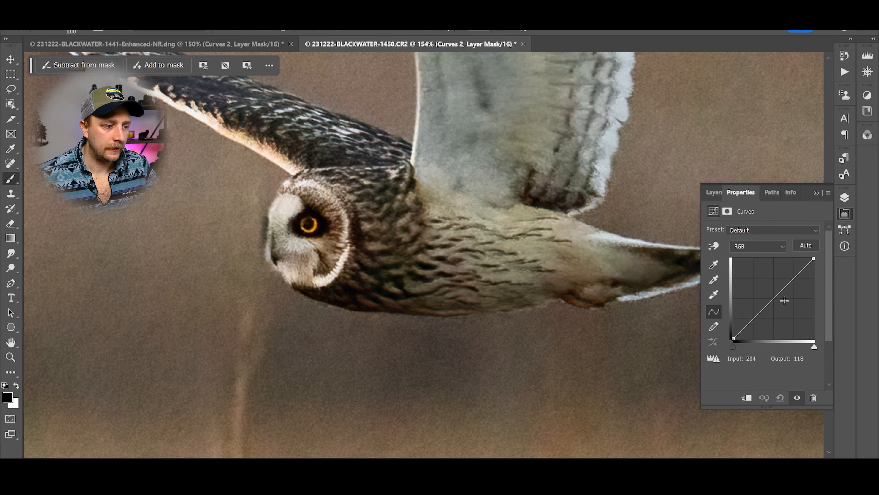
left_click_drag(773, 299, 772, 258)
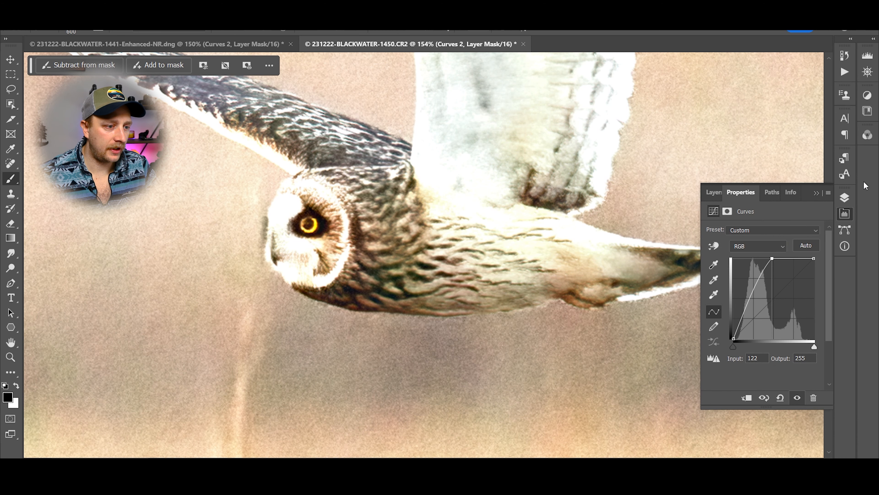
left_click(846, 199)
key("ctrl+i")
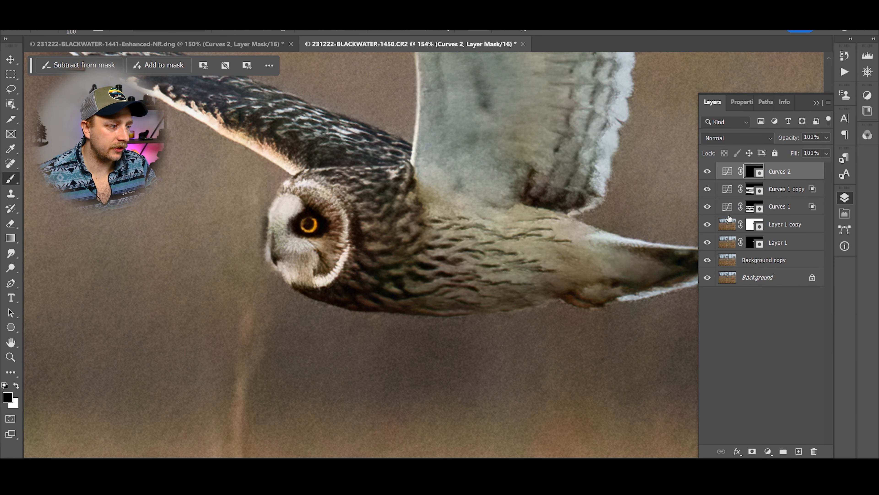
- Shrink the brush to 25 px and paint white over the shadowed upper front part of the owl's eye on the Curves 2 mask
key("bracketleft")
key("bracketleft")
key("bracketleft")
key("bracketleft")
key("bracketleft")
key("bracketleft")
key("bracketleft")
key("bracketleft")
key("bracketleft")
key("bracketleft")
key("bracketleft")
key("bracketleft")
key("bracketleft")
key("bracketleft")
key("bracketleft")
key("bracketleft")
key("bracketleft")
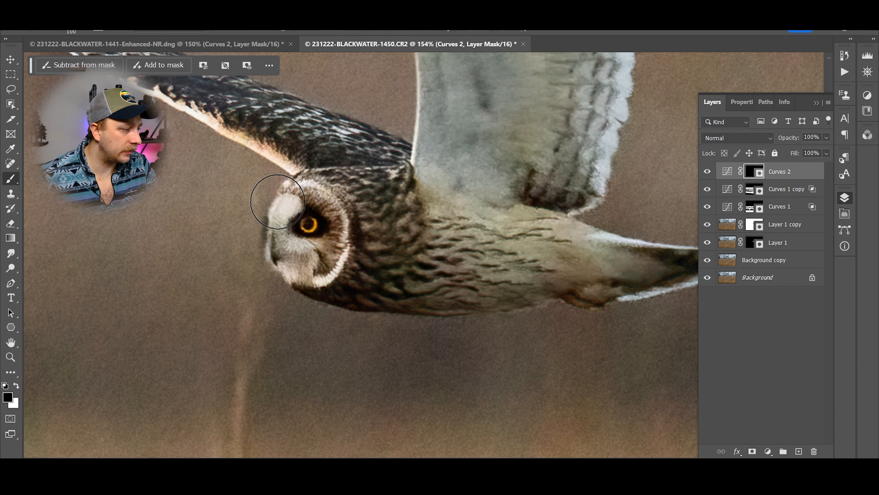
key("bracketleft")
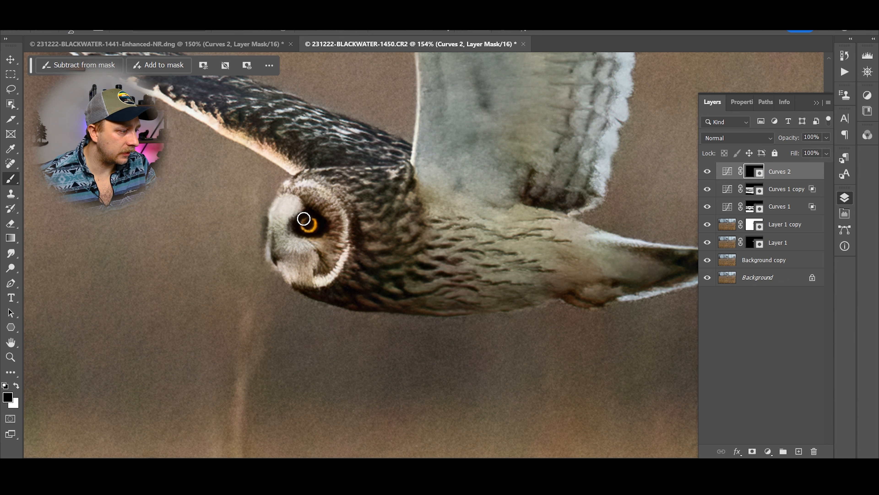
key("x")
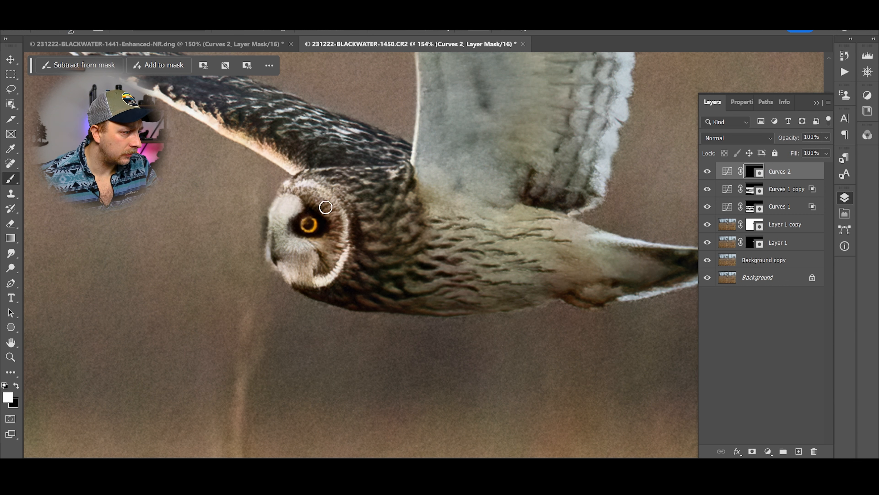
key("x")
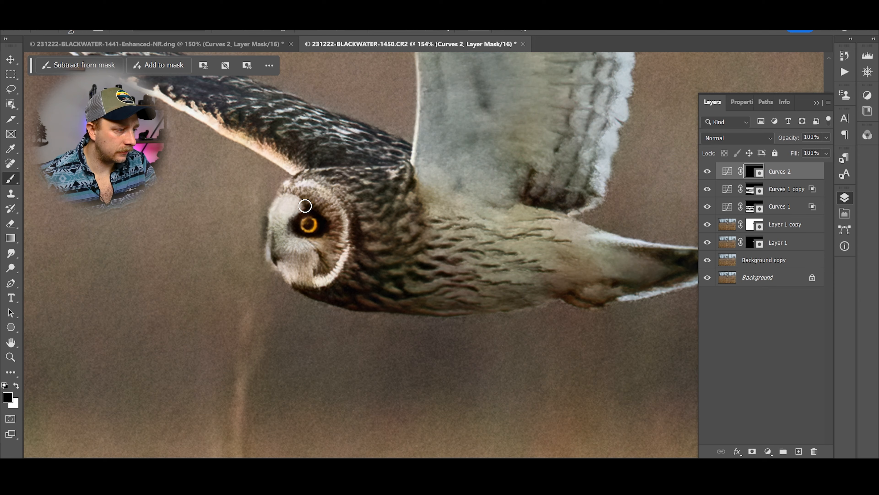
key("x")
- With the mask overlay shown, use a smaller brush to confine the Curves 2 mask to the eye's shadowed part
key("backslash")
scroll(306, 208, "up", 6)
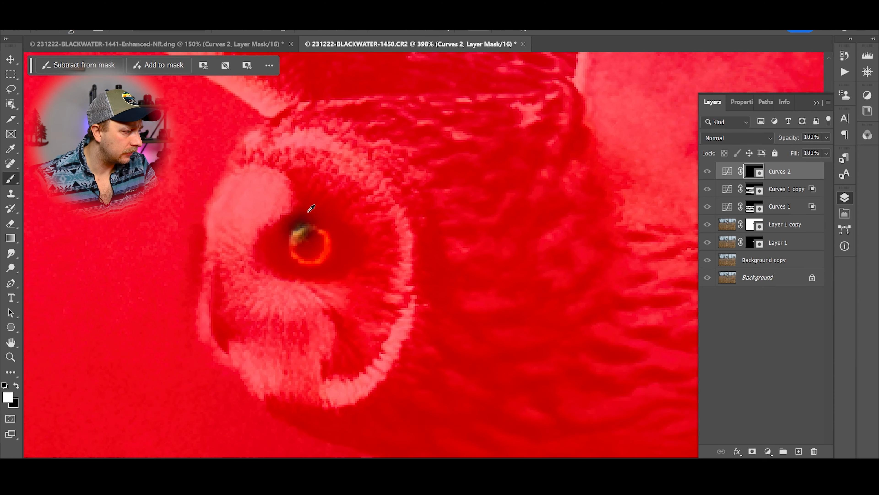
key("bracketleft")
key("bracketleft")
key("bracketleft")
key("bracketleft")
mouse_move(306, 212)
left_mouse_down()
mouse_move(261, 221)
mouse_move(259, 230)
mouse_move(271, 210)
mouse_move(234, 220)
mouse_move(249, 231)
mouse_move(304, 216)
left_mouse_up()
key("x")
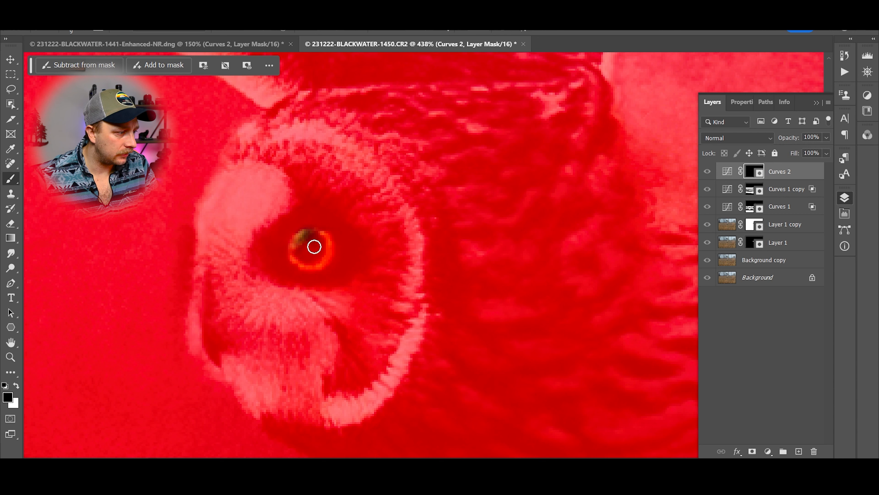
key("x")
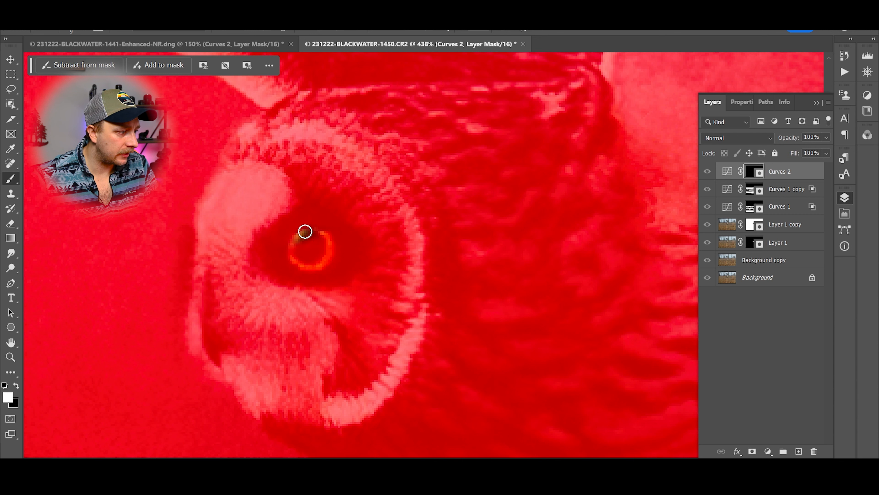
key("x")
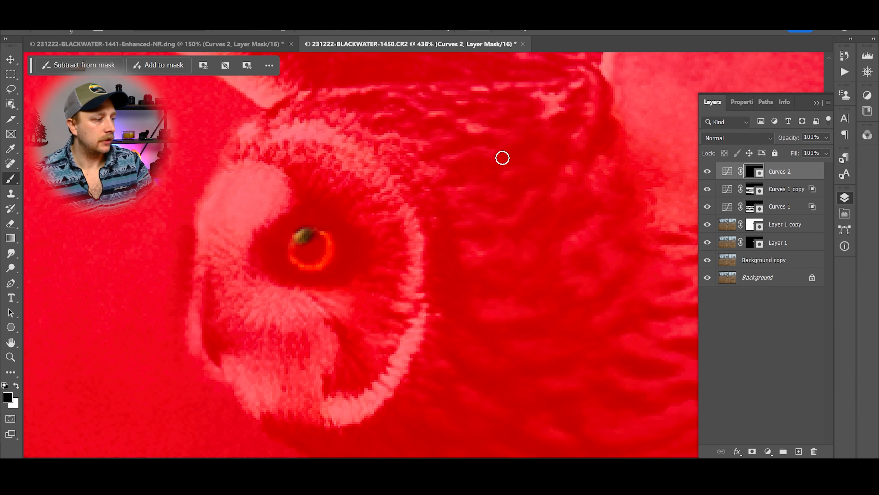
- Hide the mask overlay and compare the owl's eye with Curves 2 on and off
key("backslash")
left_click(707, 173)
left_click(707, 172)
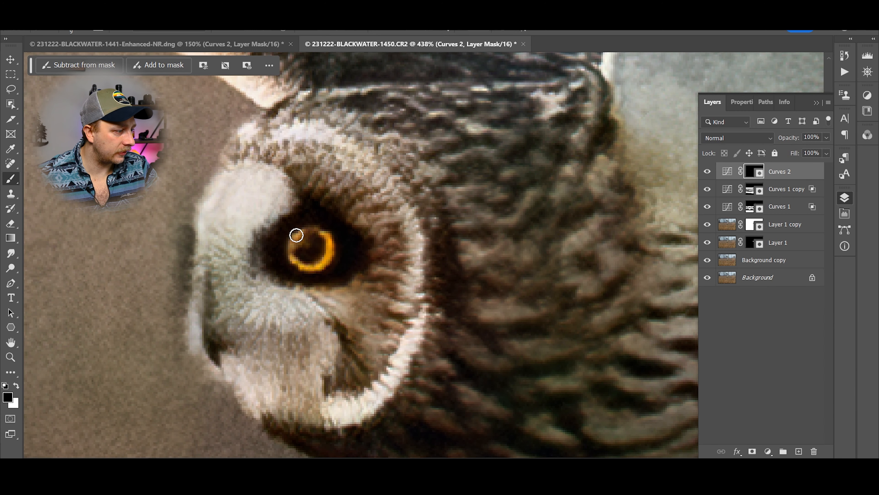
scroll(449, 228, "down", 3)
scroll(449, 228, "down", 3)
scroll(332, 291, "up", 6)
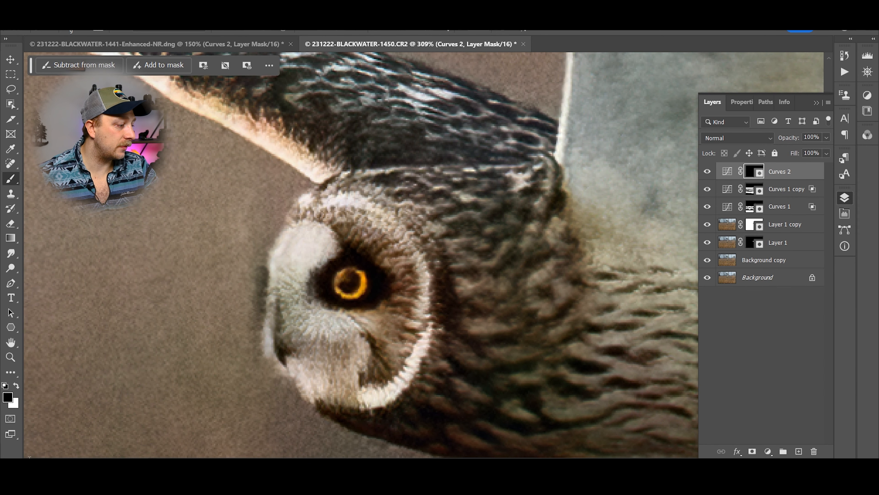
- Show Curves 4 in 231222-BLACKWATER-1441-Enhanced-NR.dng, inspect its curve, and return to 231222-BLACKWATER-1450.CR2
left_click(226, 44)
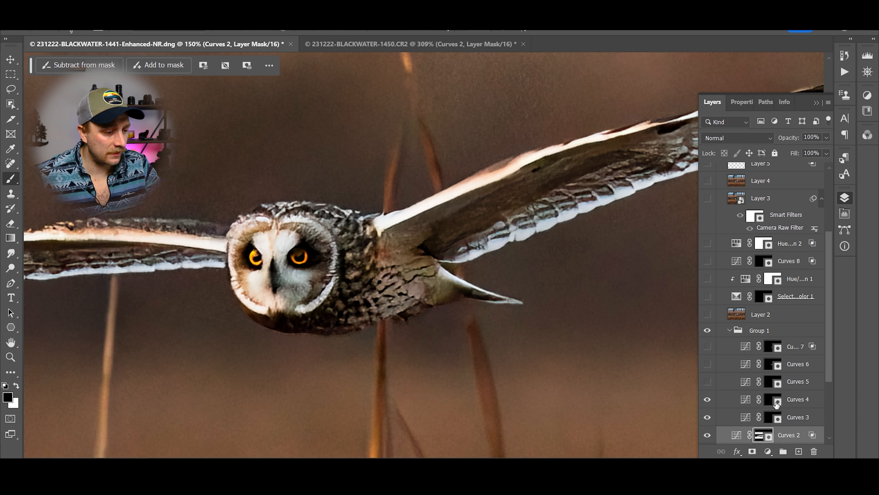
left_click(749, 402)
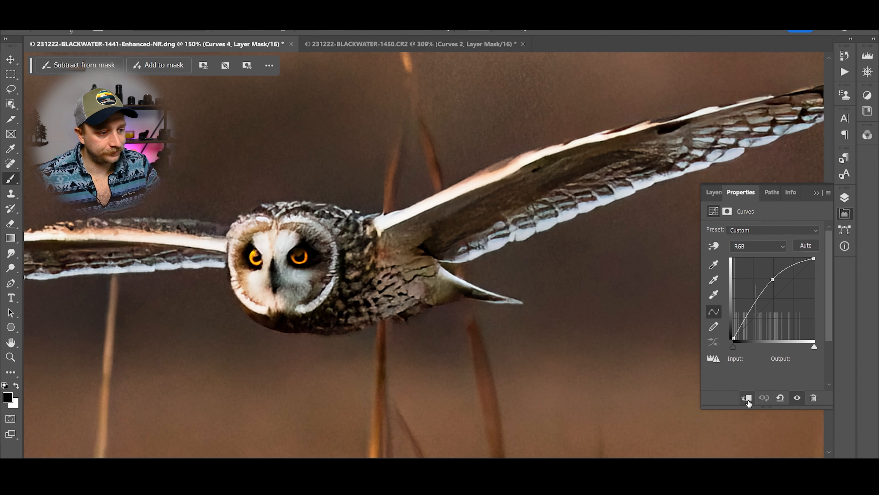
left_click(324, 44)
scroll(290, 217, "up", 1)
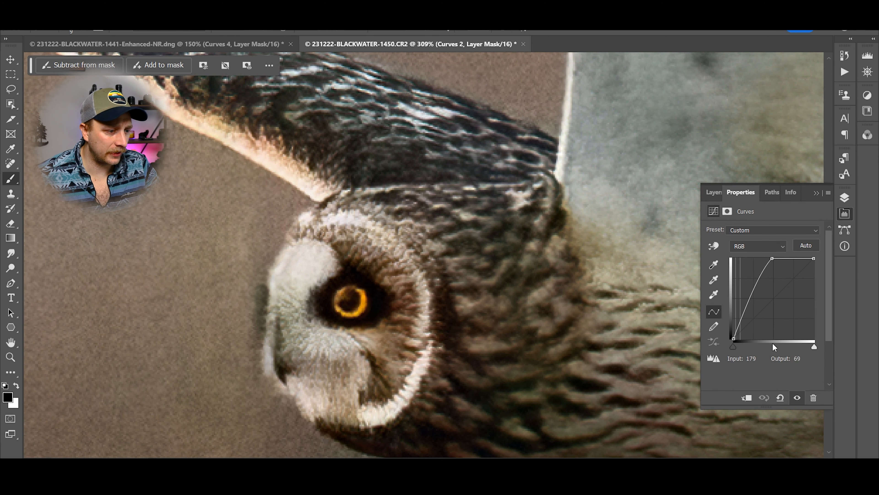
- Add another Curves layer above Curves 2 with its midpoint raised moderately, and invert its mask to black
left_click(845, 198)
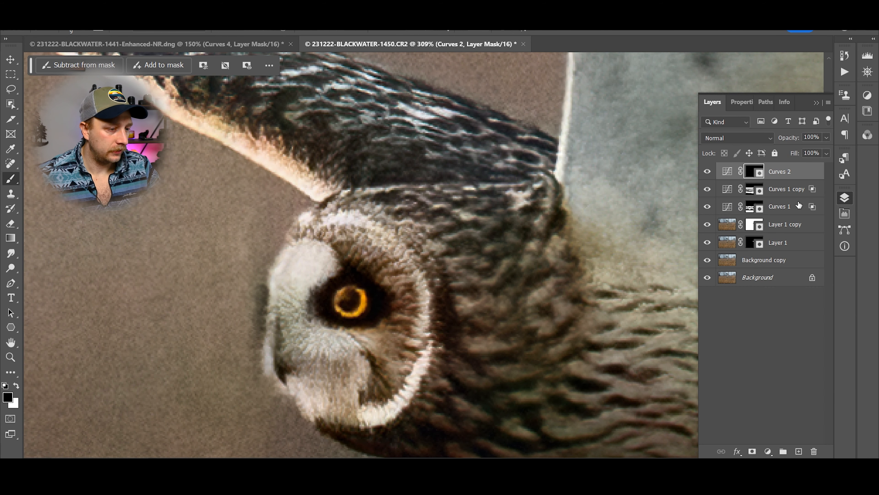
key("ctrl+i")
key("ctrl+i")
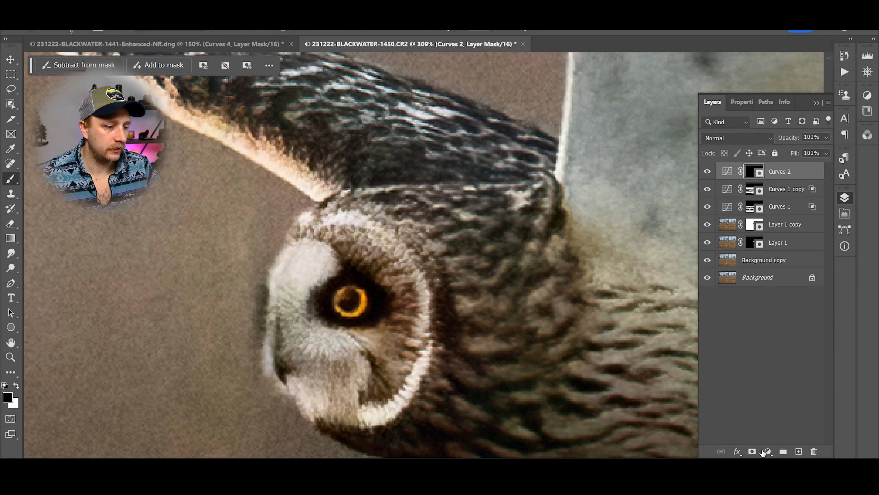
left_click(768, 451)
left_click(773, 308)
left_click_drag(775, 298, 774, 279)
left_click(844, 198)
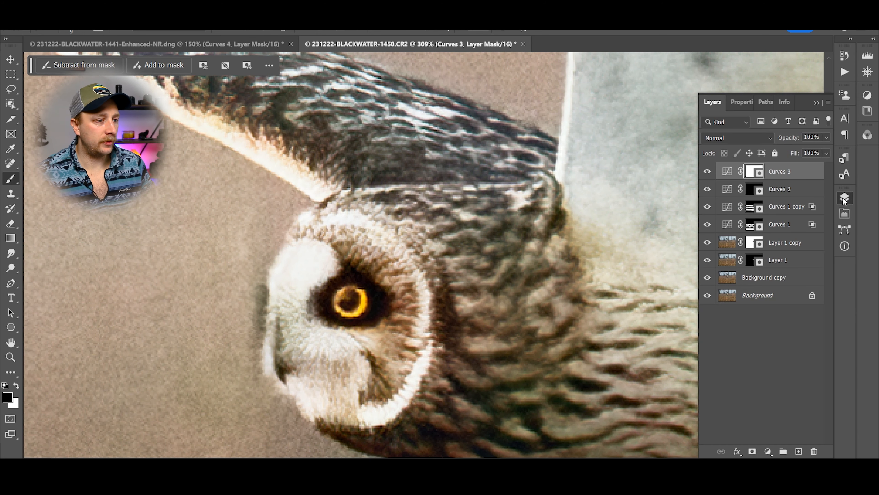
key("ctrl+i")
- Paint white along the owl's yellow iris ring on the Curves 3 mask, and clean its edges with black using the mask overlay
scroll(386, 288, "up", 3)
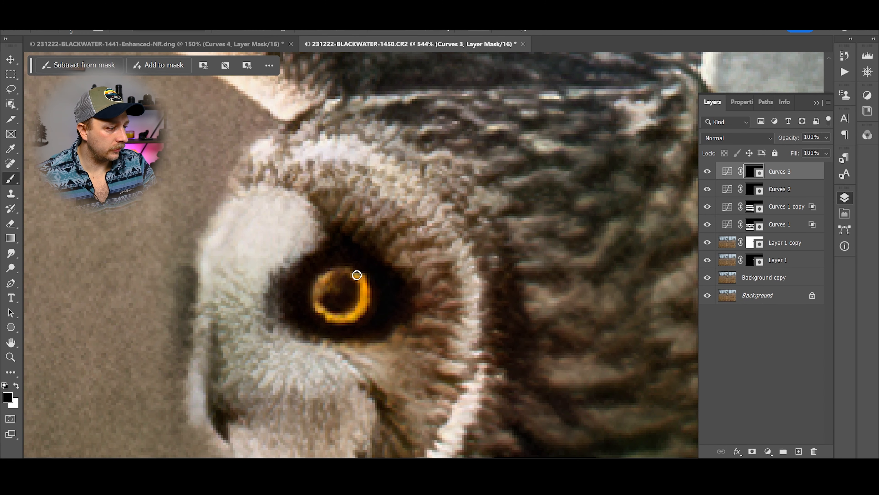
key("x")
mouse_move(357, 277)
left_mouse_down()
mouse_move(366, 299)
mouse_move(353, 316)
mouse_move(337, 319)
mouse_move(315, 305)
mouse_move(314, 288)
mouse_move(328, 273)
left_mouse_up()
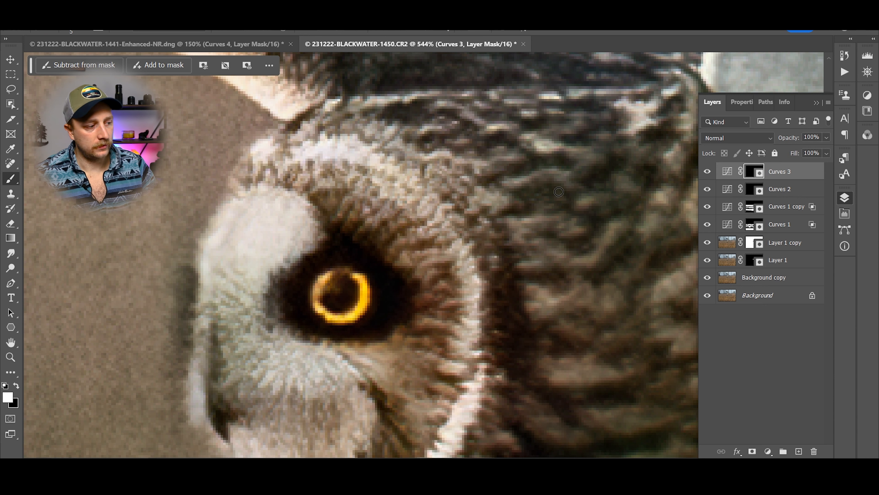
key("backslash")
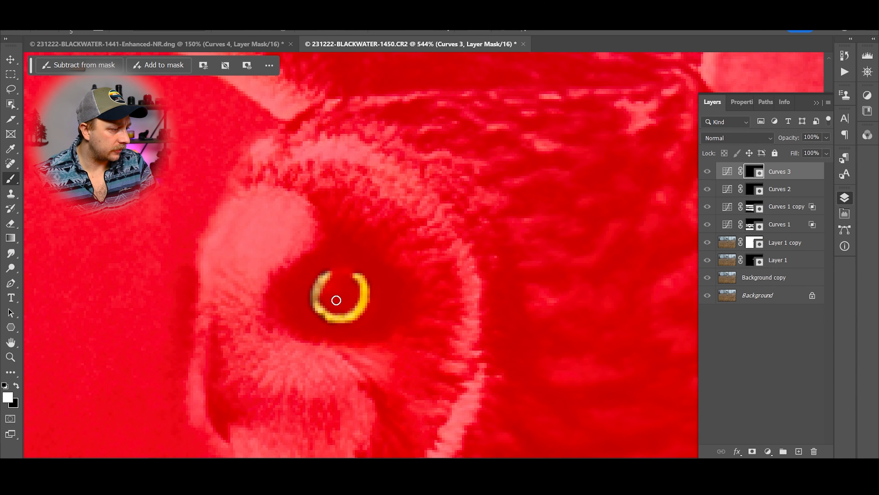
key("x")
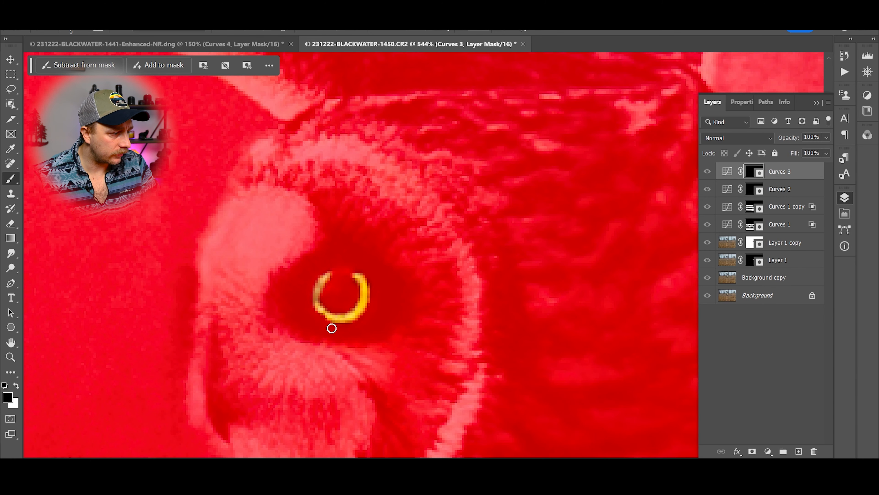
key("backslash")
key("x")
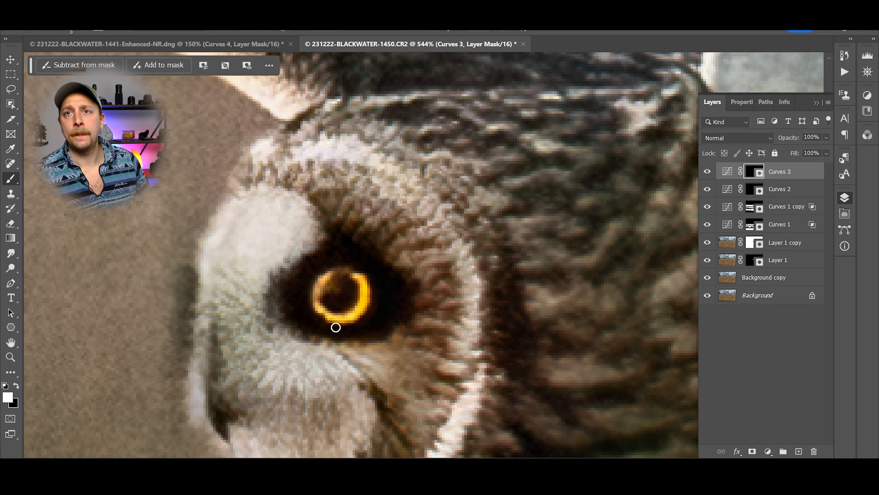
- Check the eye layers Curves 4 and Curves 5 in the reference photo, and set Curves 3's opacity to 40% in 231222-BLACKWATER-1450.CR2
left_click(271, 44)
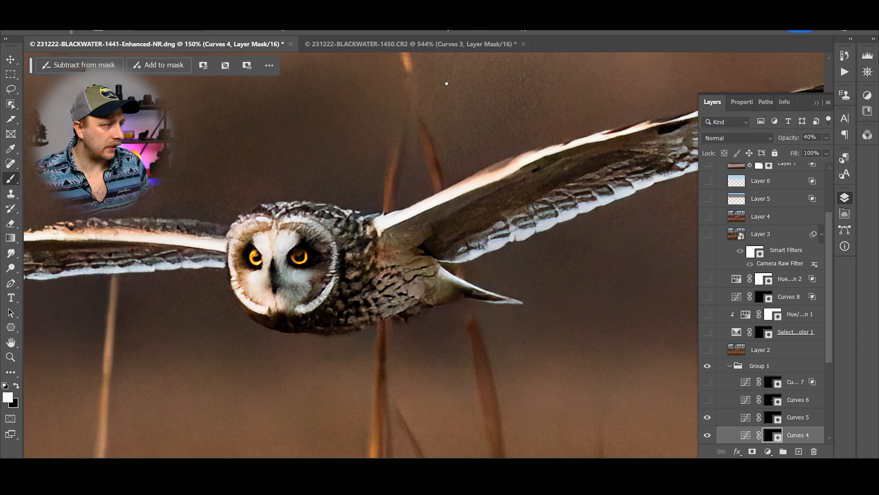
left_click(412, 44)
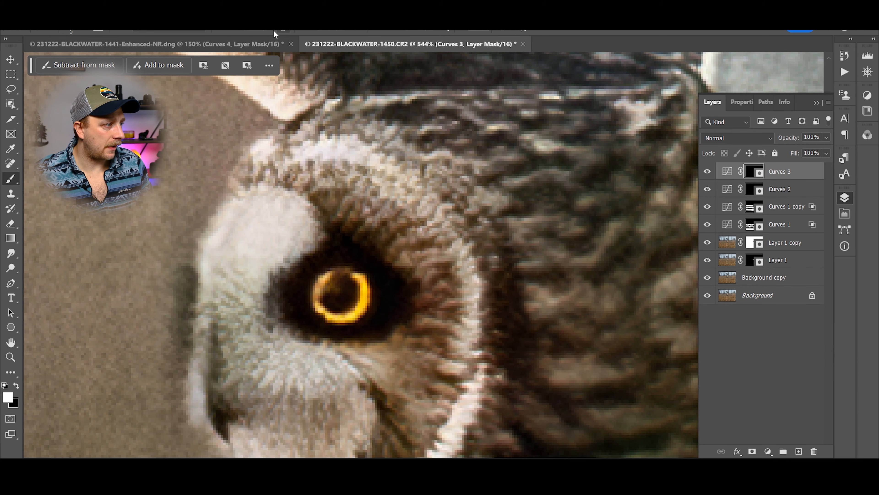
left_click(276, 44)
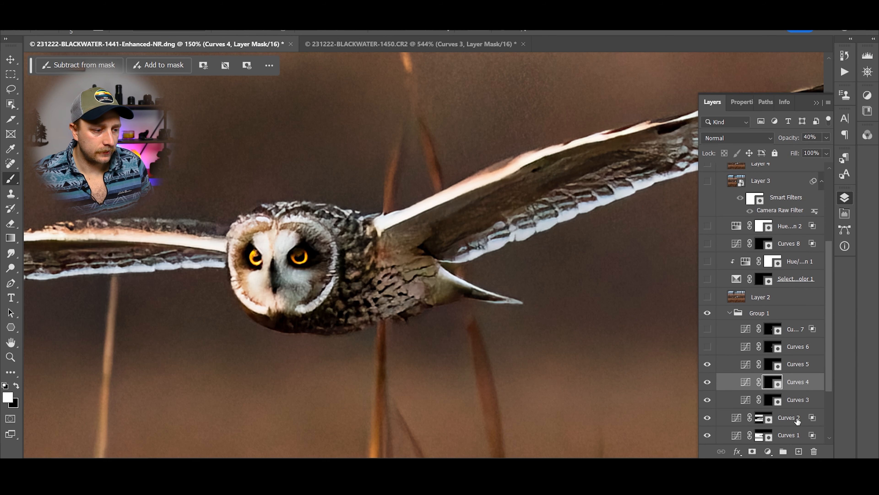
left_click(800, 365)
key("ctrl+Tab")
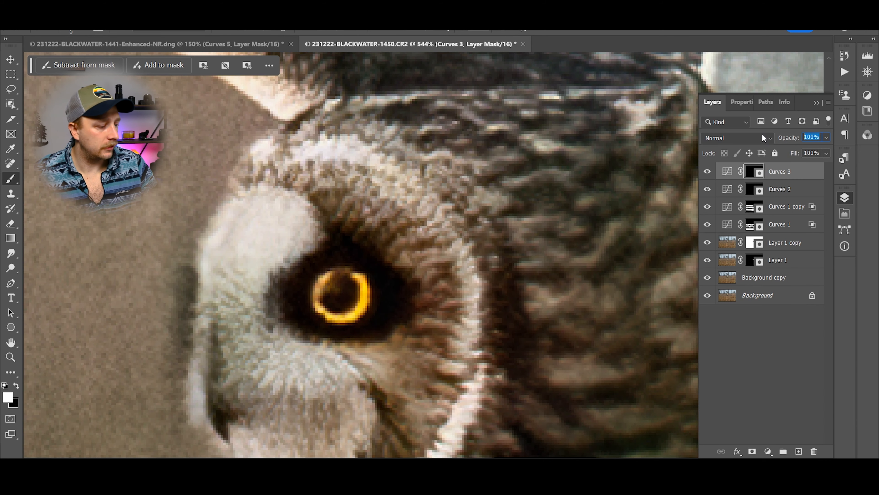
type("40")
key("Return")
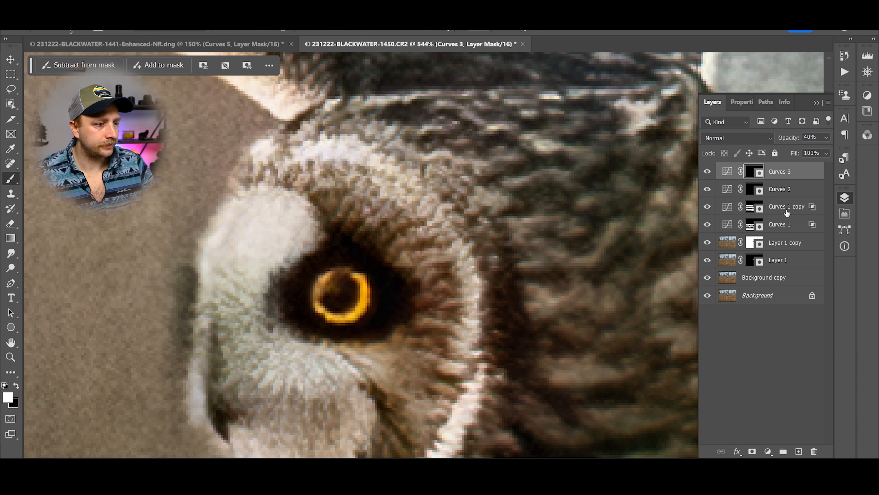
- Add a Curves layer above Curves 3 lifting input 118 to output 255, and invert its mask to black
left_click(766, 452)
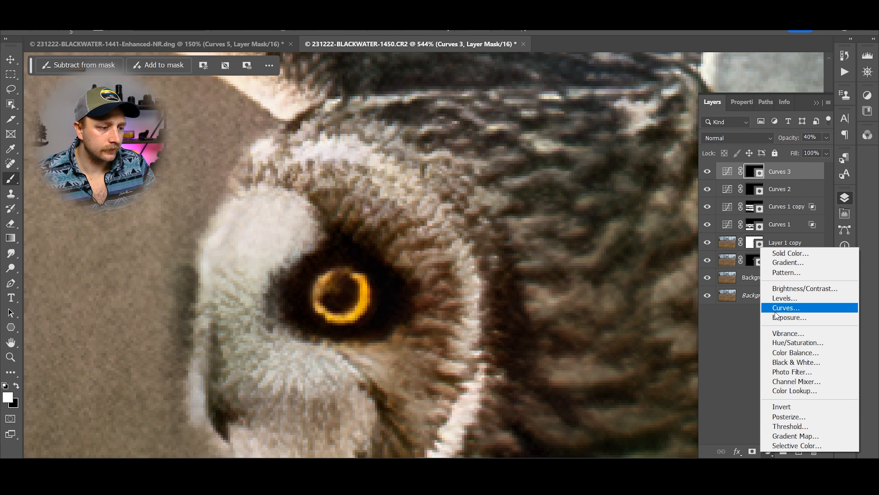
left_click(786, 308)
left_click_drag(771, 300, 774, 260)
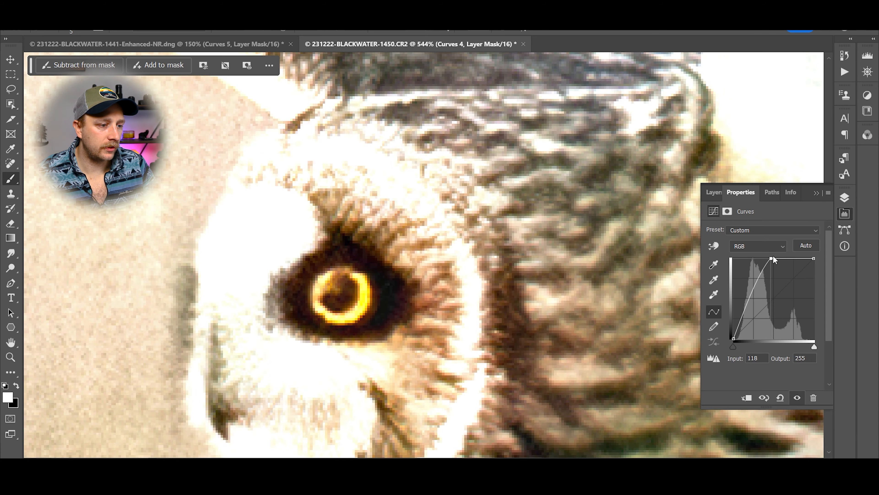
left_click(846, 200)
key("ctrl+i")
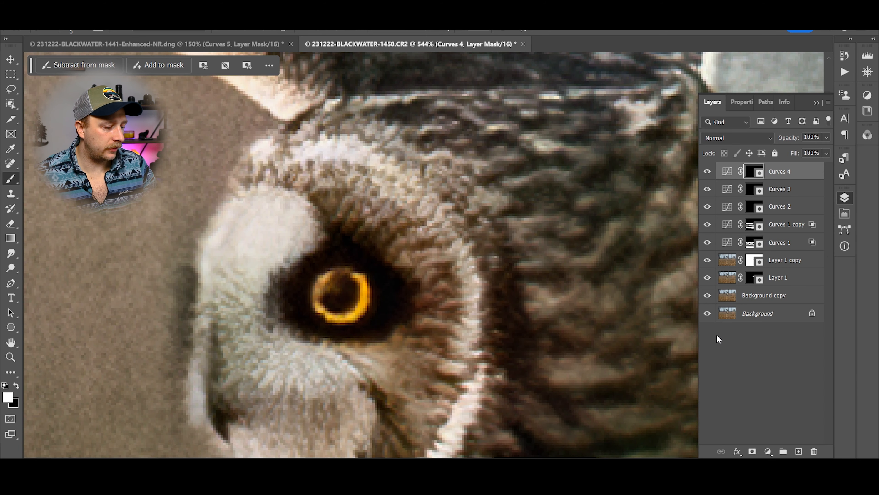
- Paint white over the iris's shaded lower edge on the Curves 4 mask with a small brush to brighten a crescent there
key("bracketright")
key("bracketright")
key("bracketright")
key("bracketright")
key("bracketright")
key("bracketright")
key("bracketright")
key("bracketright")
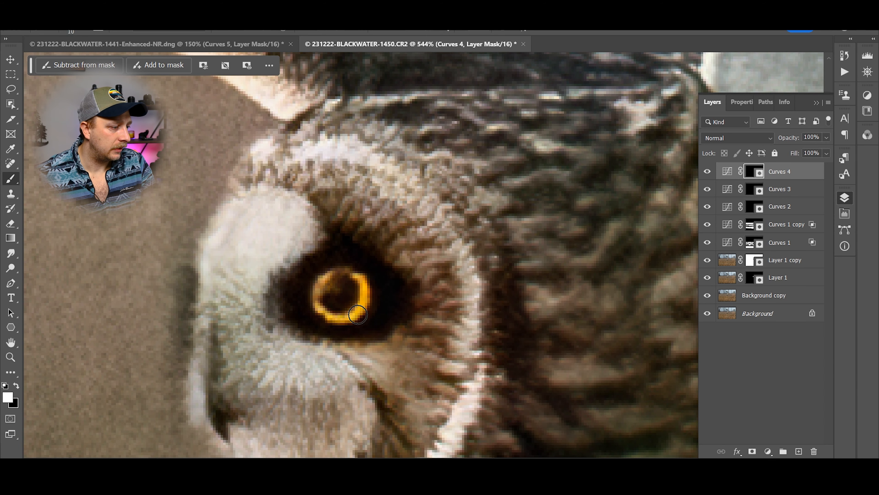
key("bracketleft")
key("bracketleft")
left_click_drag(324, 269, 350, 301)
key("bracketright")
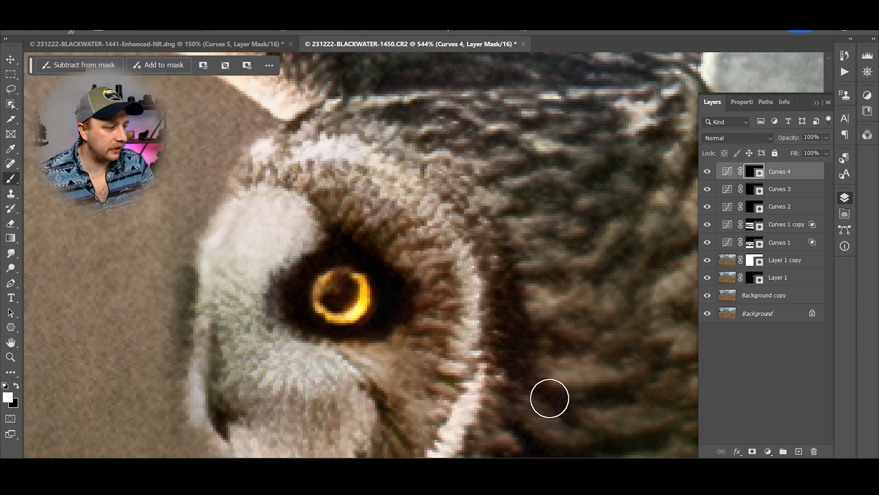
- Clean the Curves 4 mask with black around the iris's outer edge and inside the pupil, using the mask overlay
key("x")
key("backslash")
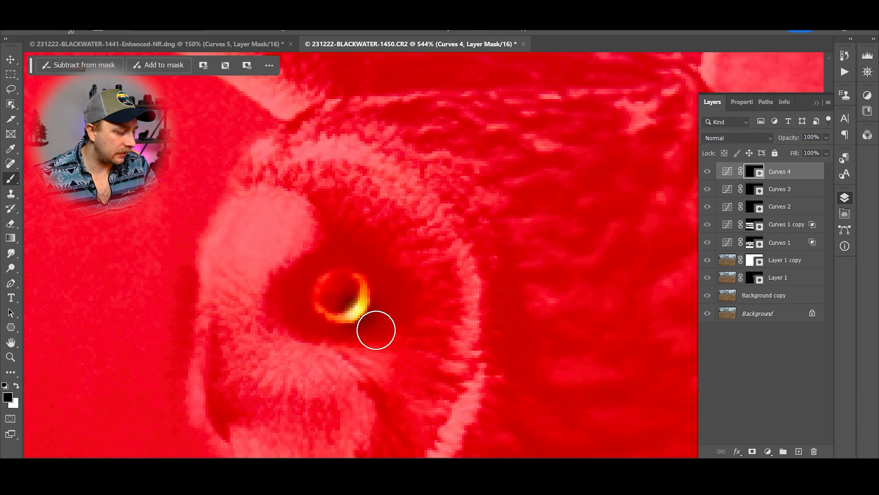
key("bracketleft")
key("bracketleft")
key("bracketleft")
key("x")
mouse_move(377, 297)
left_mouse_down()
mouse_move(379, 285)
mouse_move(384, 310)
left_mouse_up()
key("x")
left_click_drag(379, 275, 392, 324)
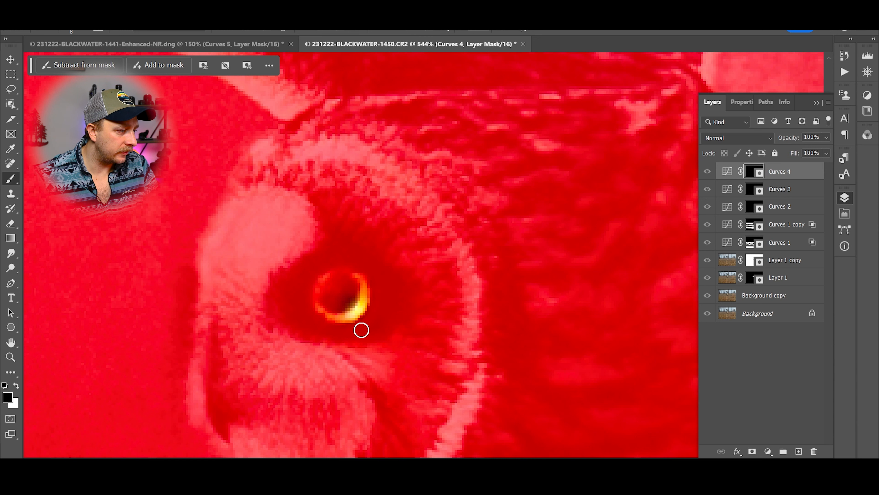
mouse_move(378, 309)
left_mouse_down()
mouse_move(347, 290)
mouse_move(332, 302)
mouse_move(344, 303)
left_mouse_up()
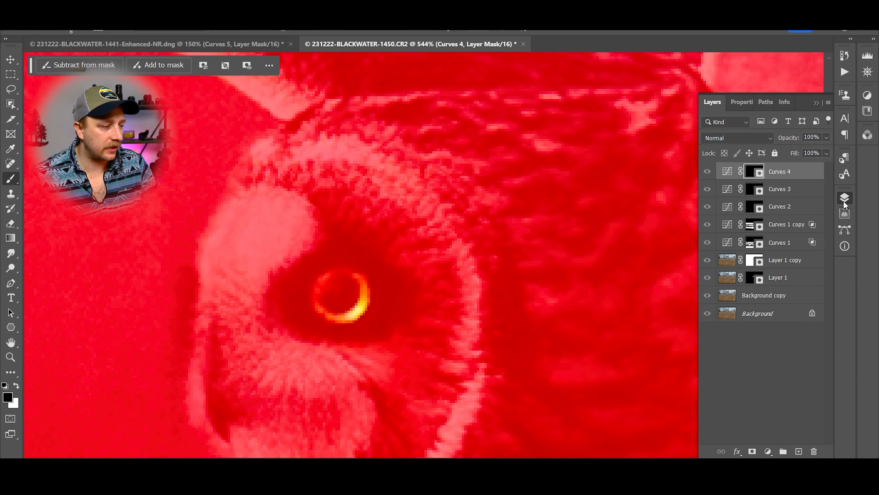
key("x")
key("backslash")
- Group Curves 2, Curves 3 and Curves 4, and name the group "eye"
scroll(623, 286, "down", 12)
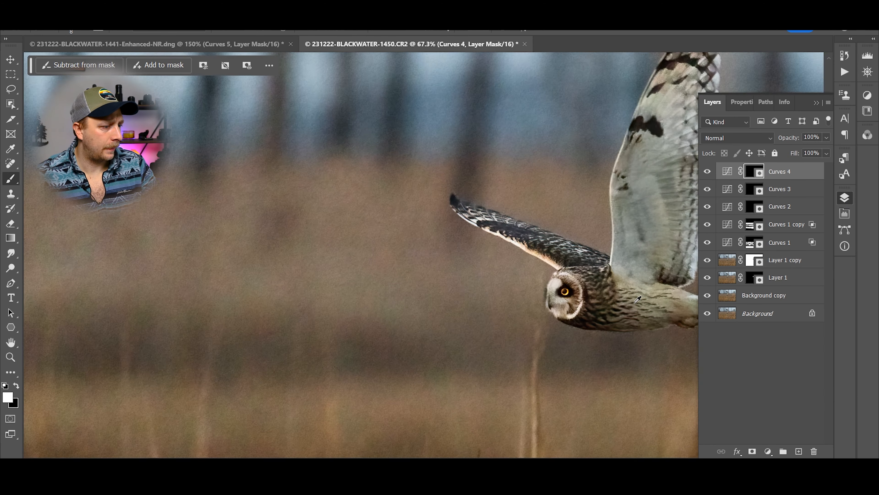
left_click_drag(648, 283, 461, 256)
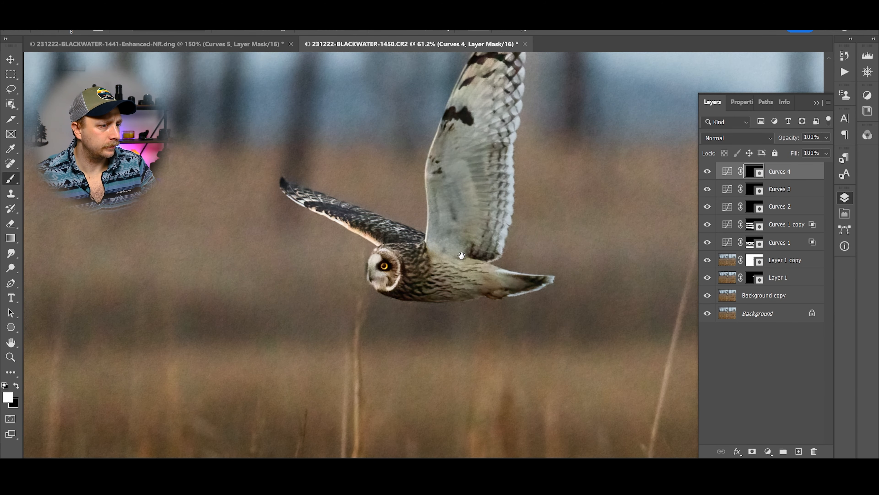
left_click(782, 207, "shift")
key("ctrl+g")
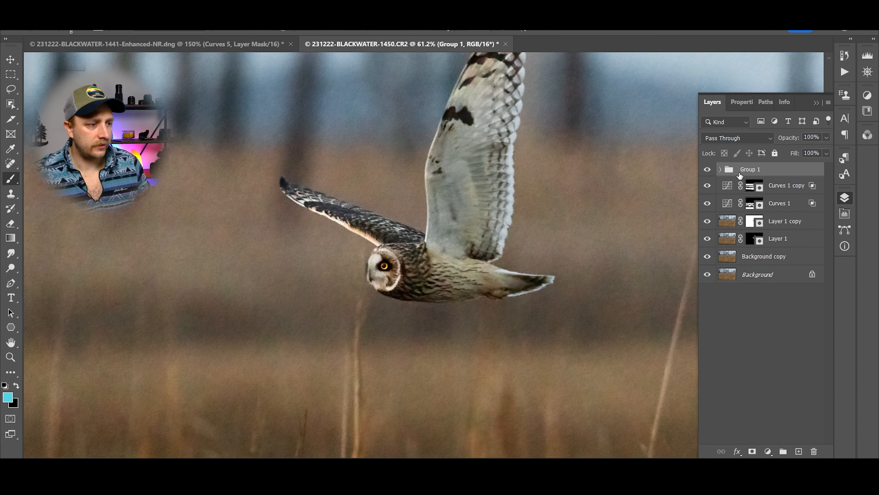
type("eye")
key("Return")
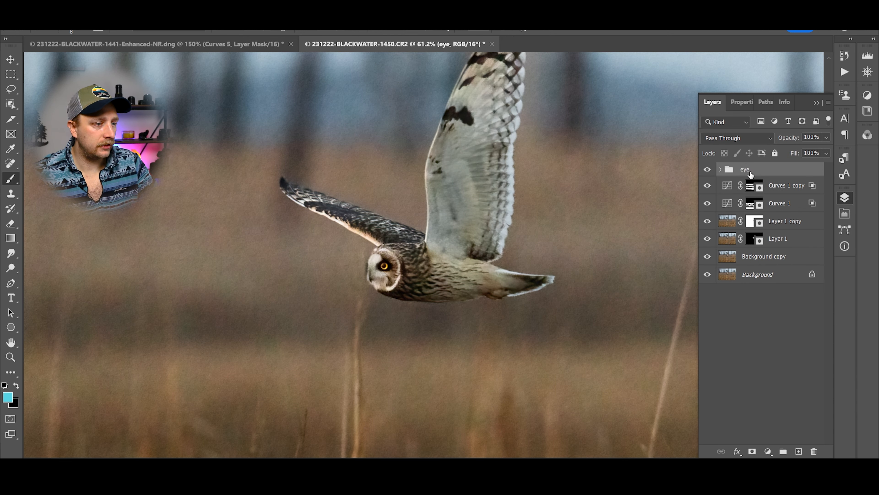
- Compare the photo with and without the eye group, both close up and with the whole image in view
left_click(708, 172)
left_click(708, 172)
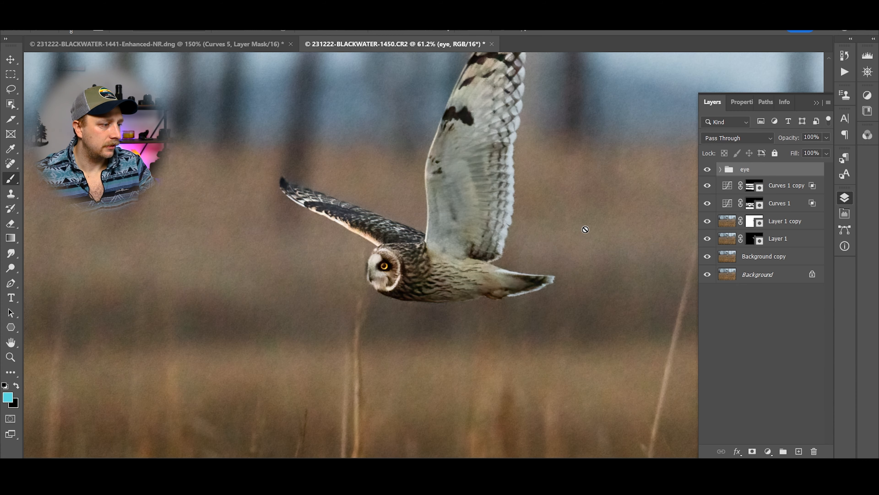
key("ctrl+0")
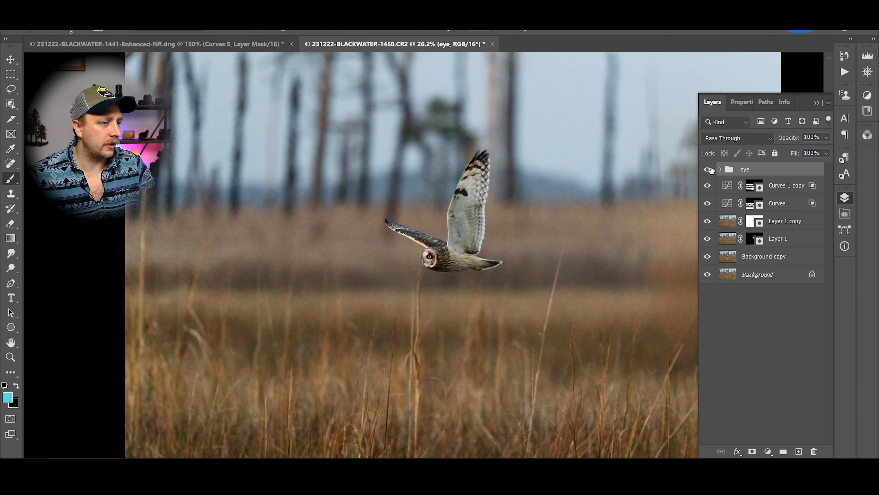
left_click(709, 170)
left_click(709, 169)
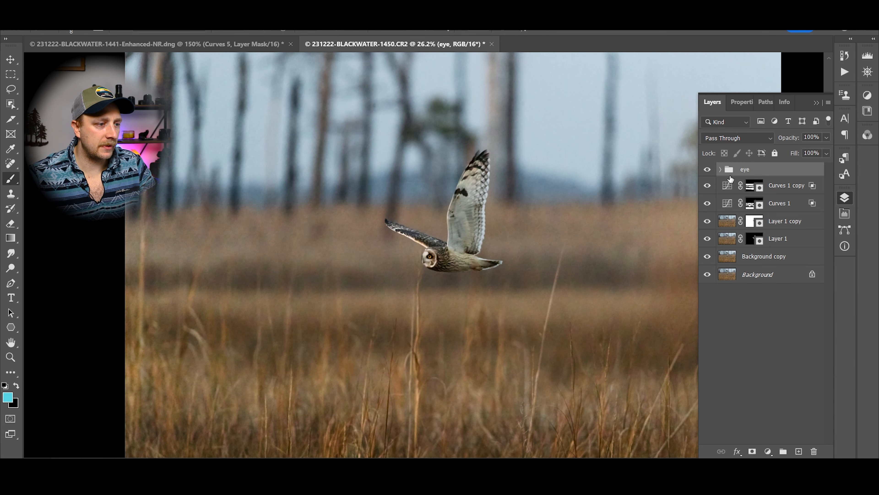
- Switch to 231222-BLACKWATER-1441-Enhanced-NR.dng and show the Curves 6 and Curves 7 layers to examine their effect on the owl
left_click(721, 170)
left_click(257, 47)
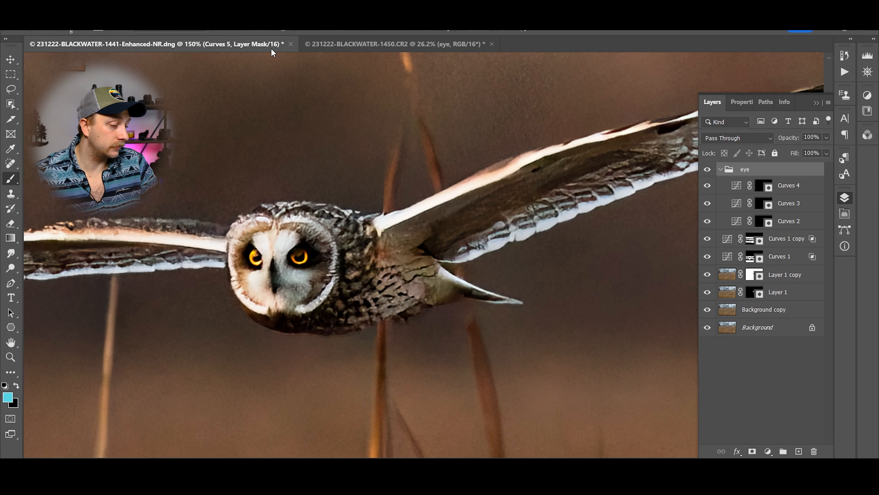
scroll(730, 394, "down", 1)
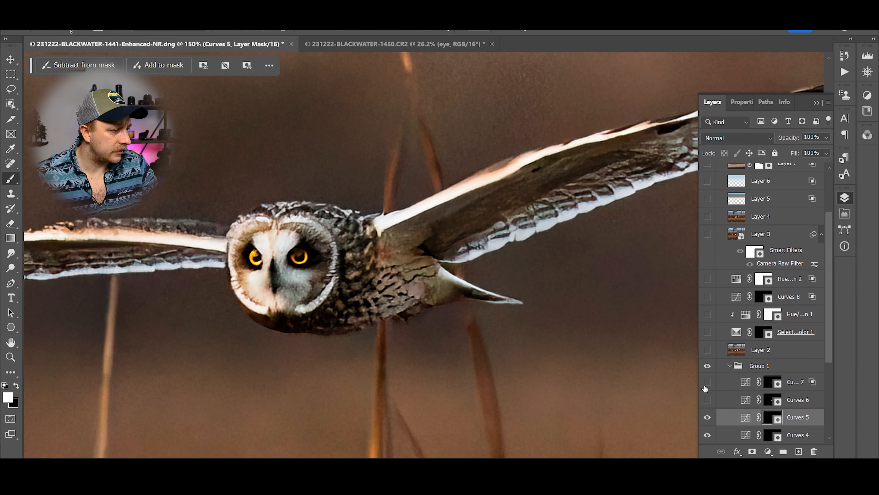
left_click(708, 406)
left_click(708, 406)
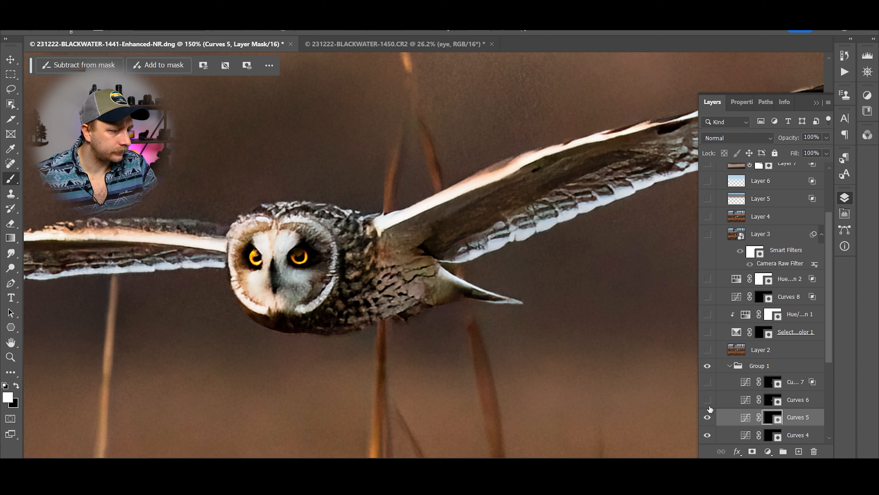
left_click(708, 400)
left_click(708, 400)
left_click(709, 382)
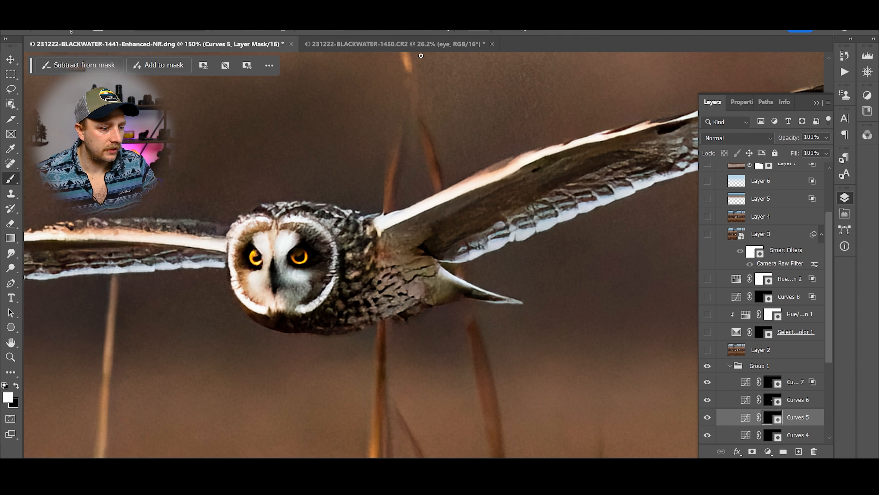
- Copy Curves 6 and Curves 7 into 231222-BLACKWATER-1450.CR2 above the collapsed eye group, and hide Curves 7
left_click(791, 403)
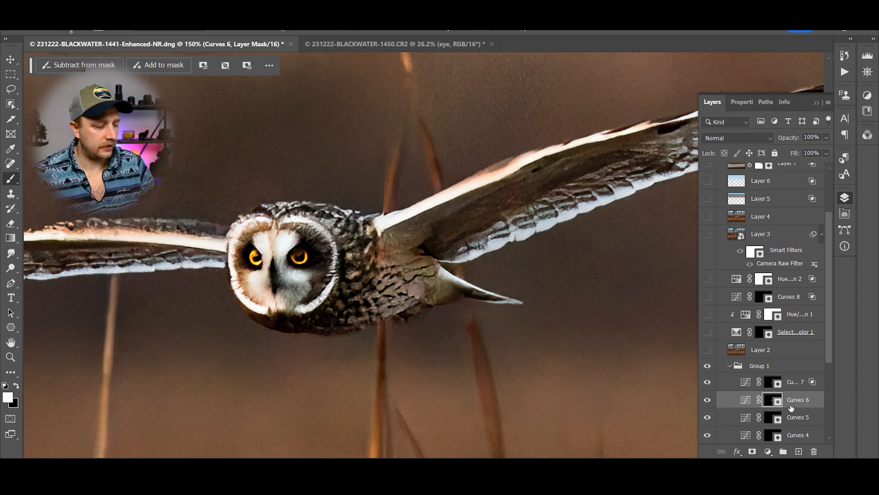
left_click(793, 387, "shift")
left_click(360, 44)
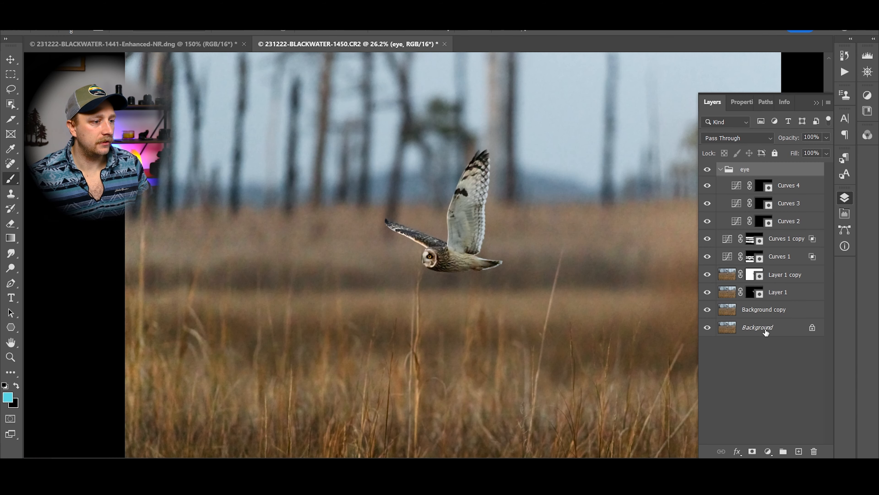
left_click(721, 169)
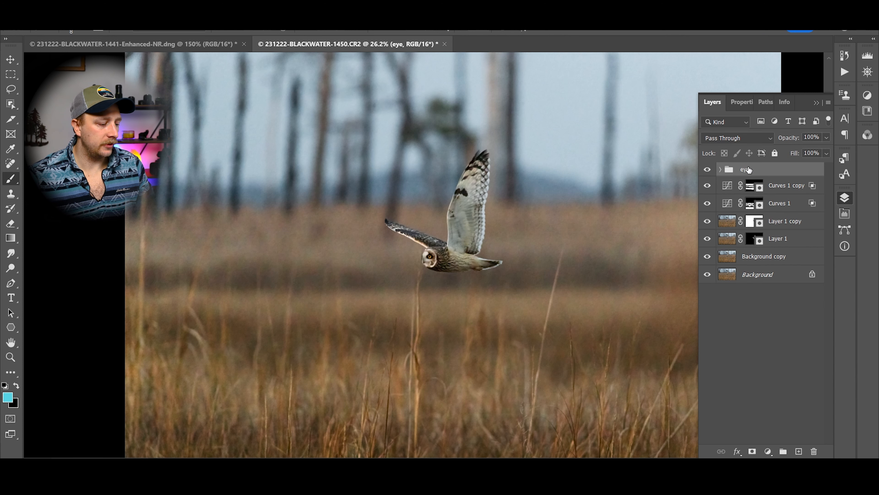
key("ctrl+v")
left_click(708, 172)
- Replace the pasted mask on Curves 6 with a new layer mask inverted to black
left_click(762, 191)
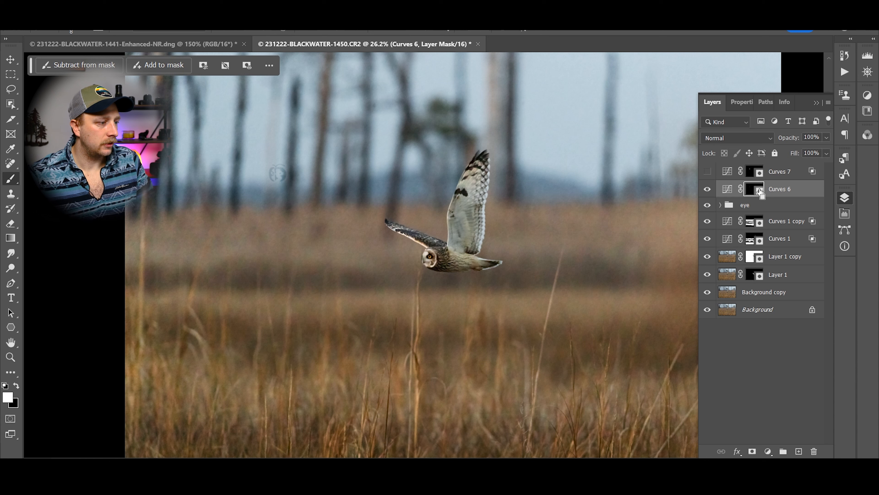
key("ctrl+t")
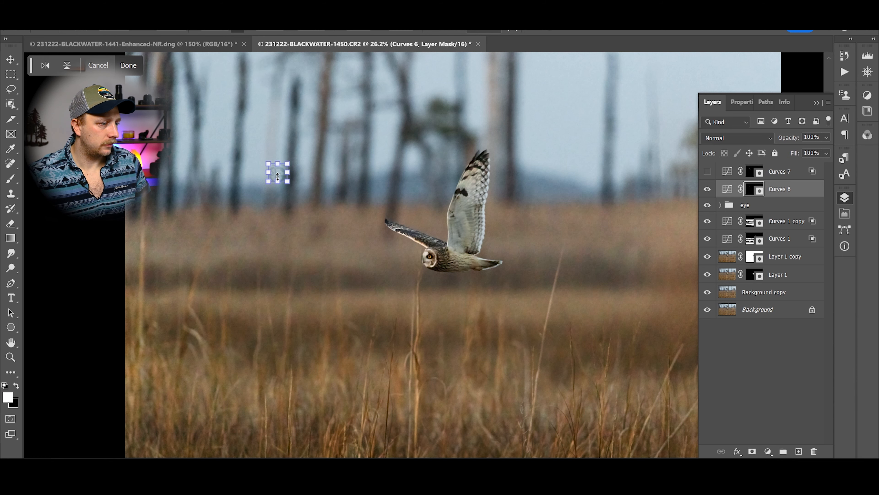
key("Escape")
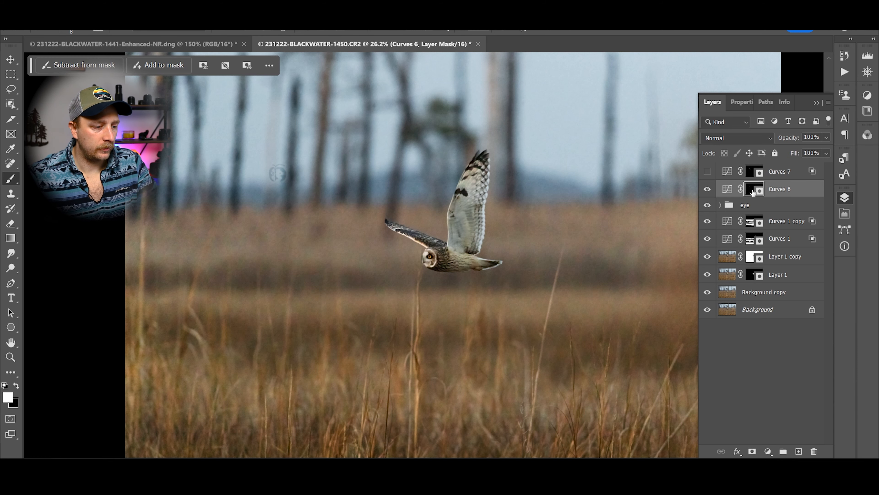
key("Delete")
left_click(753, 452)
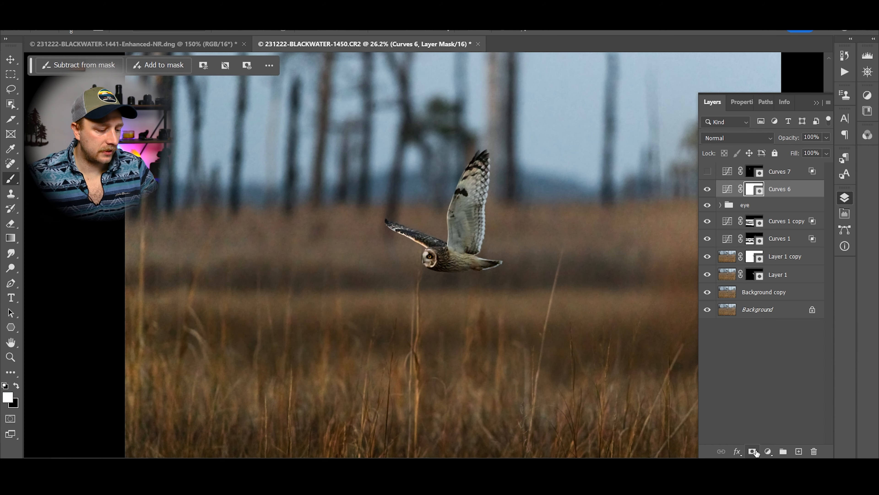
key("ctrl+i")
- Paint white on the Curves 6 mask over the dark feathers around the owl's eye and beak with a small brush
scroll(429, 258, "up", 10)
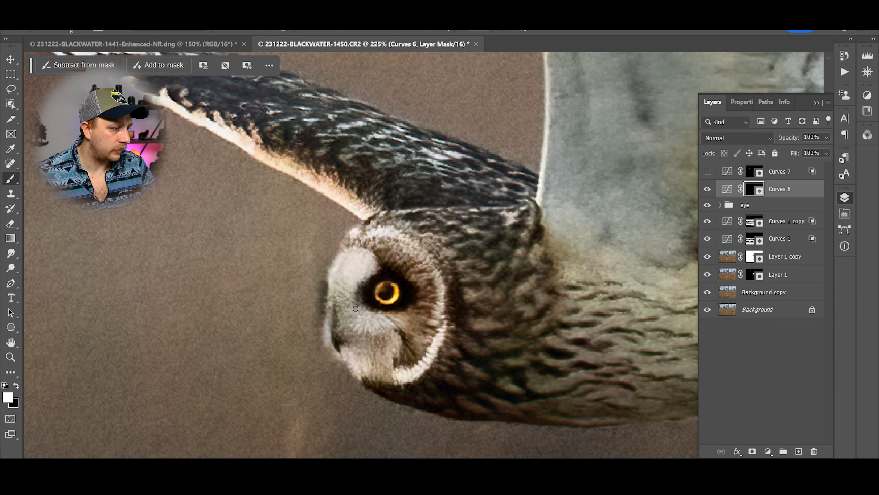
key("bracketright")
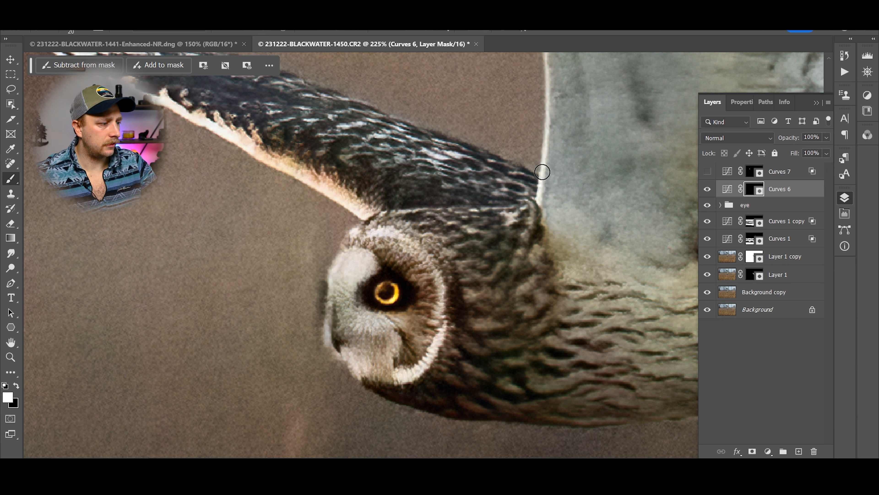
key("bracketleft")
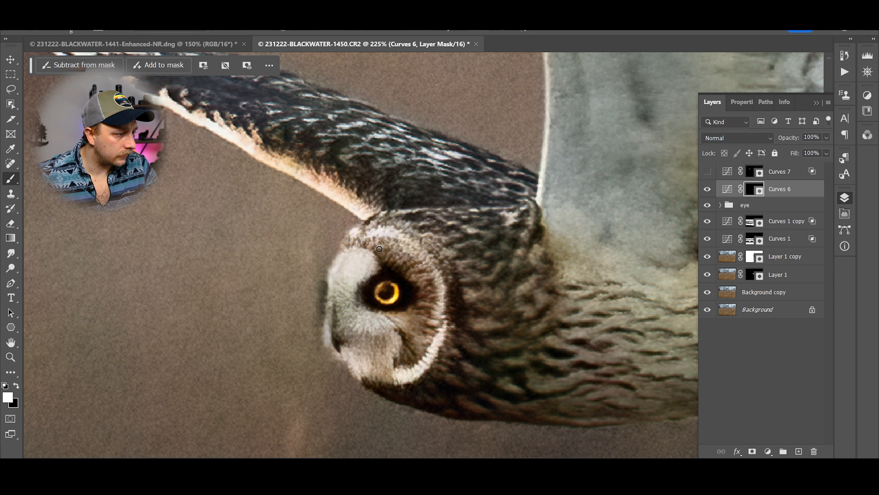
key("bracketright")
key("bracketleft")
key("bracketleft")
mouse_move(426, 296)
left_mouse_down()
mouse_move(417, 319)
mouse_move(413, 308)
mouse_move(407, 365)
mouse_move(411, 349)
left_mouse_up()
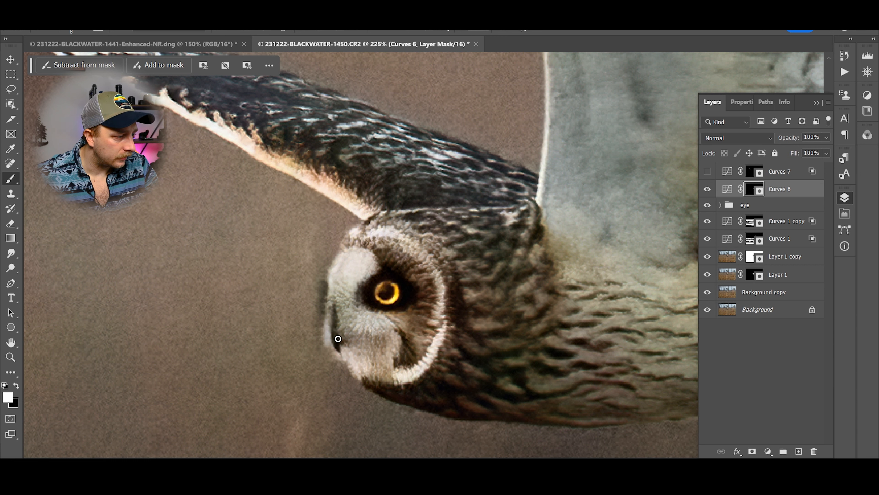
key("bracketright")
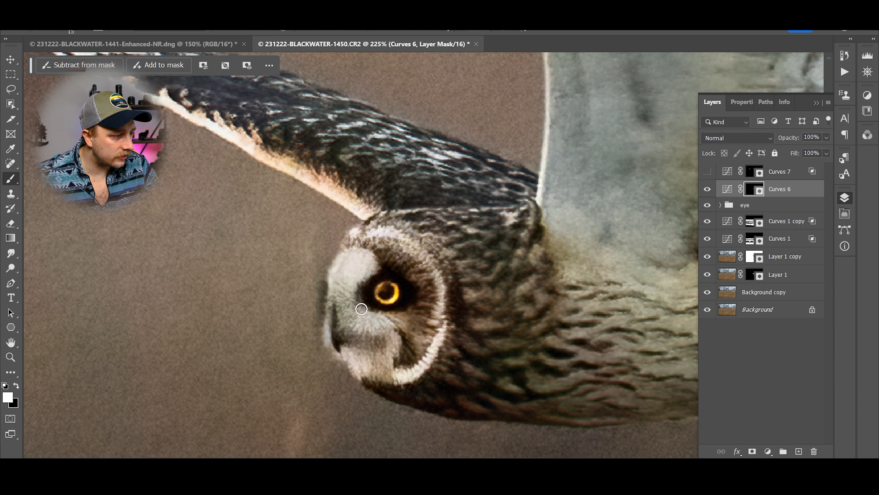
- Paint white on the Curves 6 mask over the shaded streaks on the inner half of the raised wing, varying the brush size
left_click_drag(514, 306, 435, 193)
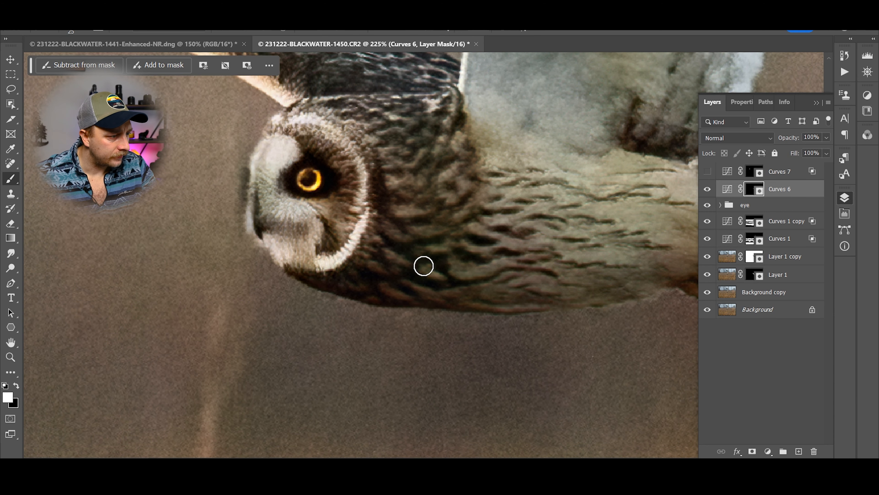
left_click_drag(495, 181, 310, 419)
key("bracketright")
mouse_move(304, 140)
left_mouse_down()
mouse_move(321, 279)
mouse_move(353, 304)
mouse_move(314, 311)
mouse_move(390, 304)
mouse_move(415, 333)
mouse_move(407, 303)
left_mouse_up()
key("bracketright")
key("bracketright")
key("bracketleft")
mouse_move(346, 337)
left_mouse_down()
mouse_move(342, 361)
mouse_move(434, 384)
left_mouse_up()
left_click_drag(424, 301, 437, 437)
key("bracketright")
mouse_move(358, 274)
left_mouse_down()
mouse_move(379, 313)
mouse_move(386, 361)
left_mouse_up()
key("bracketleft")
key("bracketleft")
key("bracketleft")
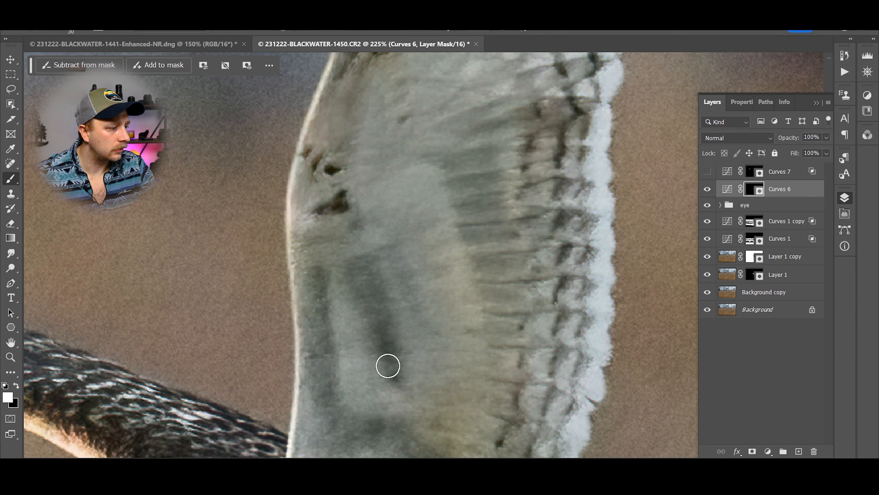
left_click_drag(395, 241, 442, 338)
scroll(538, 268, "down", 3)
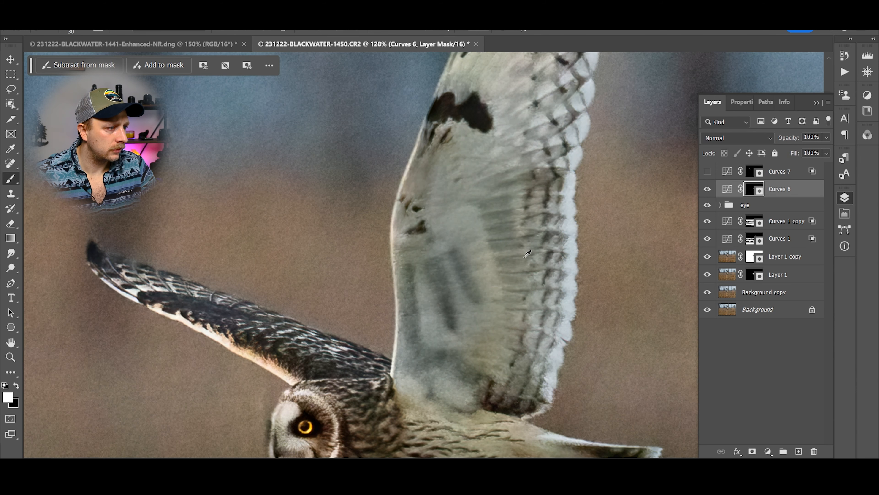
- Paint the middle of the raised wing white on the Curves 6 mask with a larger brush
key("bracketright")
key("bracketright")
key("bracketright")
key("bracketright")
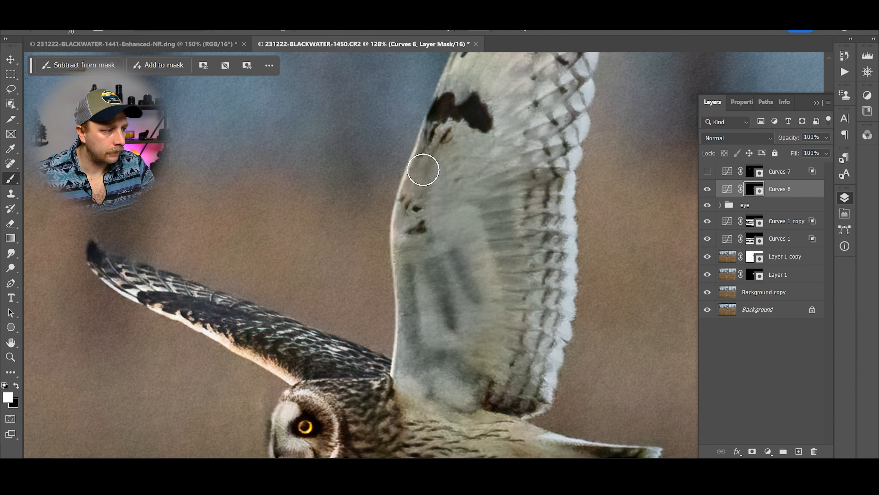
mouse_move(441, 160)
left_mouse_down()
mouse_move(502, 181)
mouse_move(517, 342)
left_mouse_up()
key("bracketleft")
key("bracketleft")
- Paint white on the Curves 6 mask over the dark markings near the raised wing's tip and on the tail
left_click_drag(519, 230, 491, 417)
key("bracketleft")
key("bracketleft")
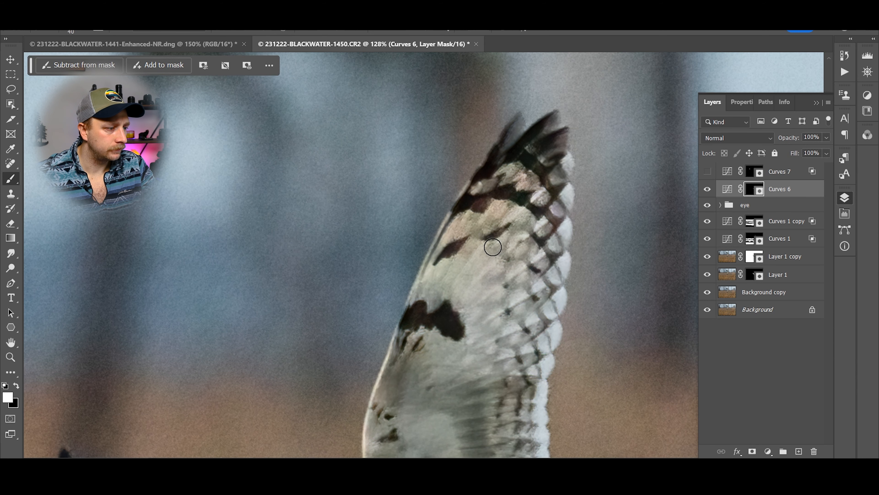
mouse_move(496, 254)
left_mouse_down()
mouse_move(503, 279)
mouse_move(479, 334)
mouse_move(511, 352)
mouse_move(536, 299)
mouse_move(542, 229)
mouse_move(479, 223)
mouse_move(468, 131)
mouse_move(476, 73)
left_mouse_up()
mouse_move(469, 395)
left_mouse_down()
mouse_move(522, 198)
mouse_move(420, 246)
left_mouse_up()
key("bracketright")
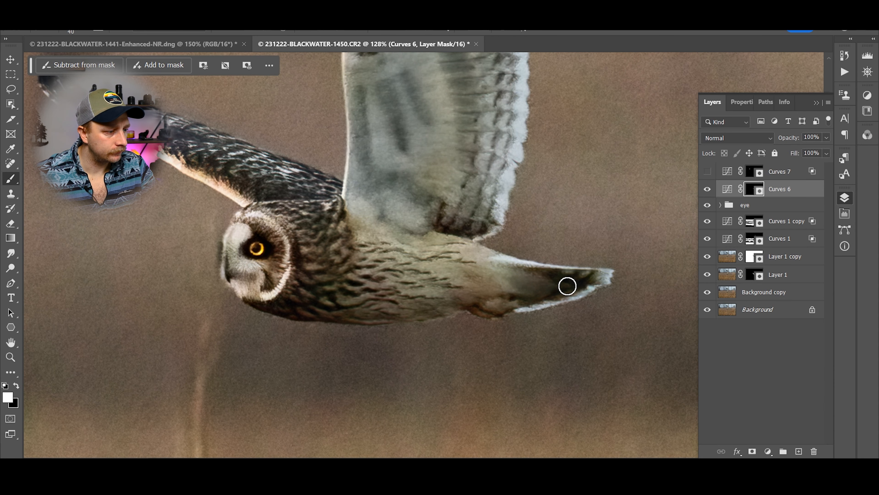
scroll(492, 284, "down", 5)
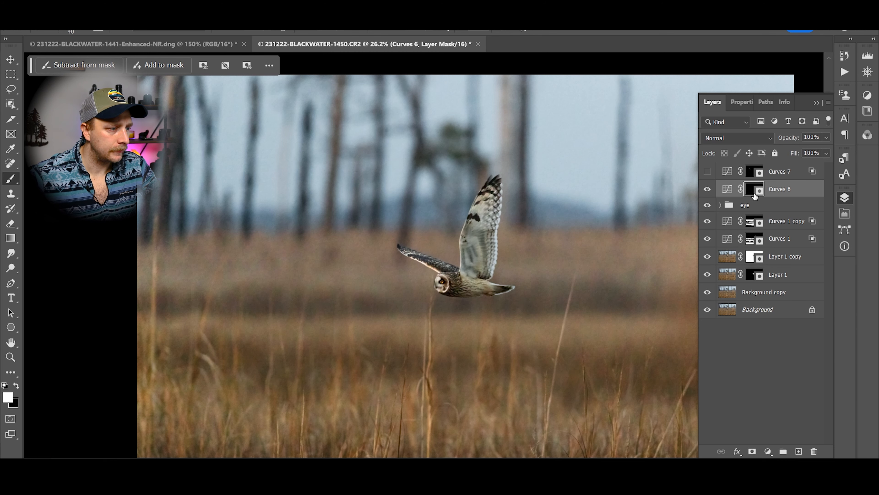
- Set Curves 6's Blend If so the underlying layer's white slider is split at 123 / 255
double_click(811, 191)
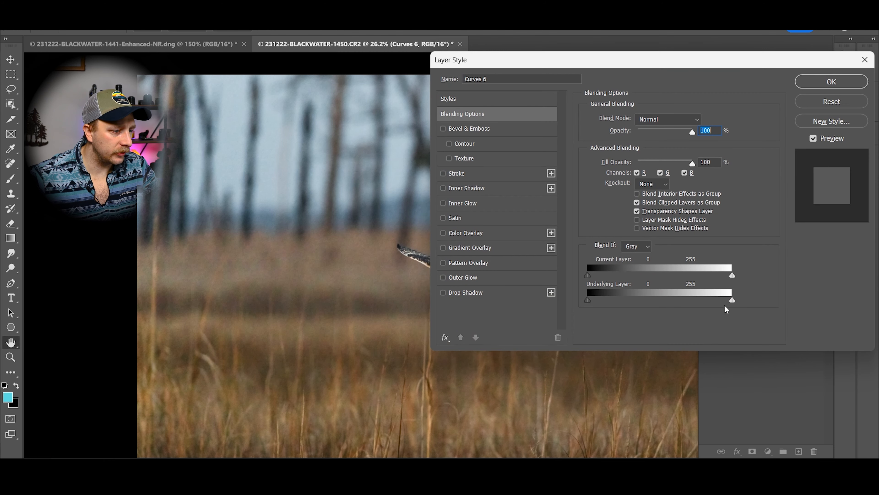
left_click_drag(732, 300, 656, 300)
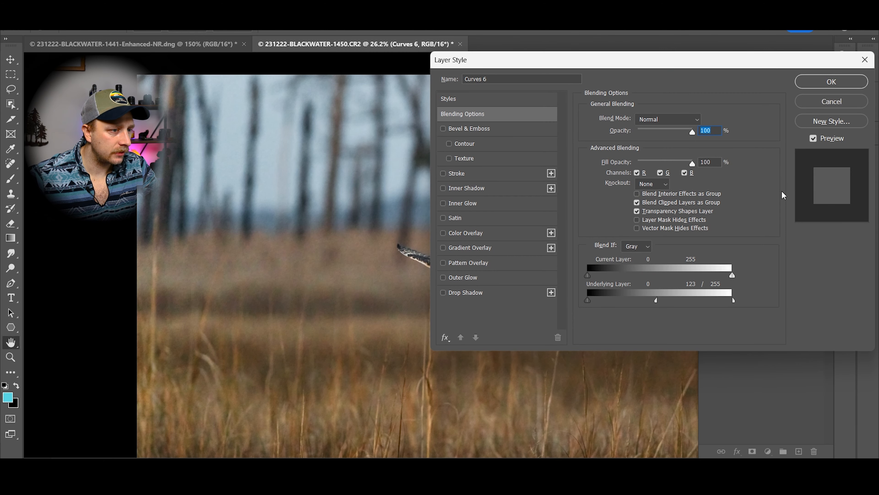
left_click(828, 80)
- Lower the Curves 6 layer's opacity to 66% and compare the owl with and without it
scroll(539, 210, "up", 7)
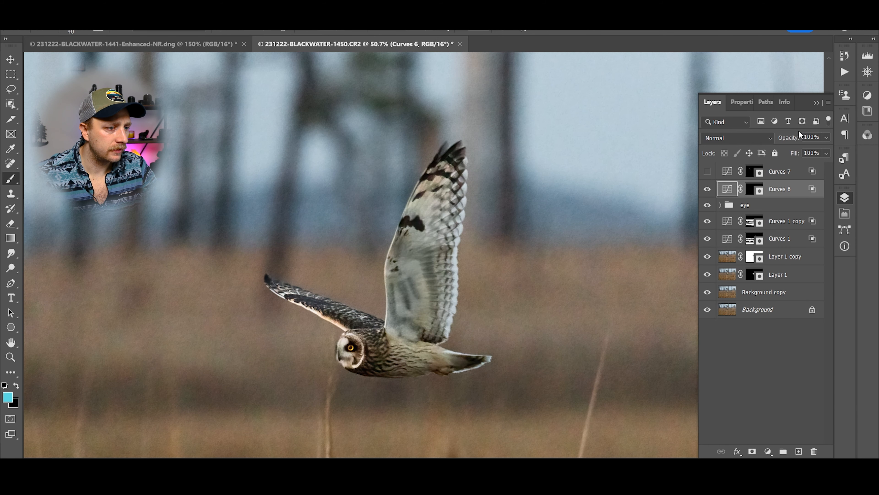
left_click_drag(793, 140, 774, 139)
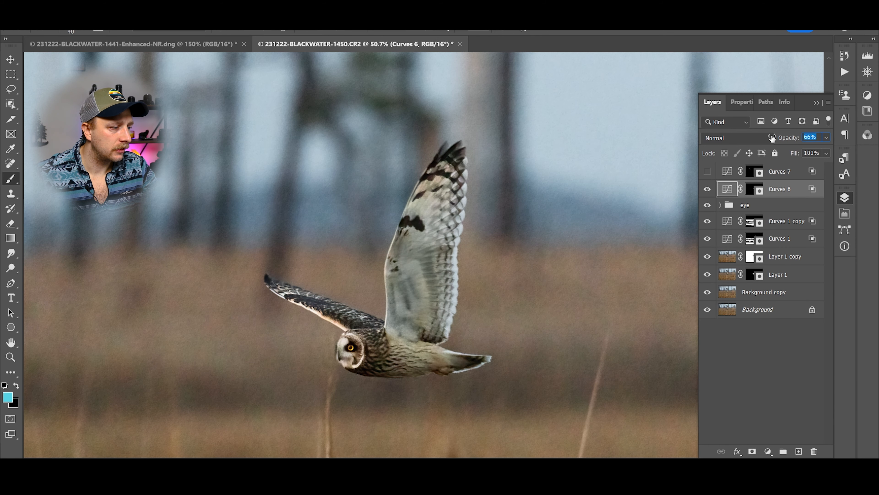
left_click(707, 189)
left_click(707, 189)
left_click(708, 190)
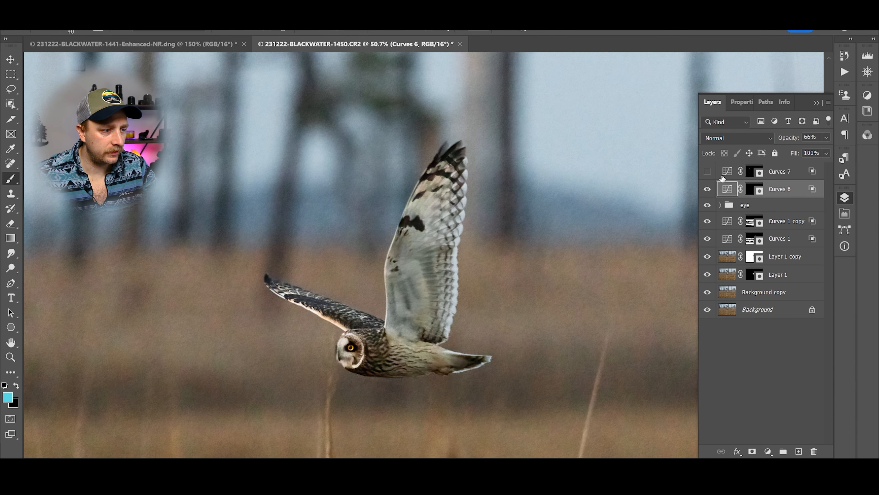
- Replace the mask on the Curves 7 layer with a new mask inverted to black
left_click_drag(760, 171, 814, 451)
left_click(750, 173)
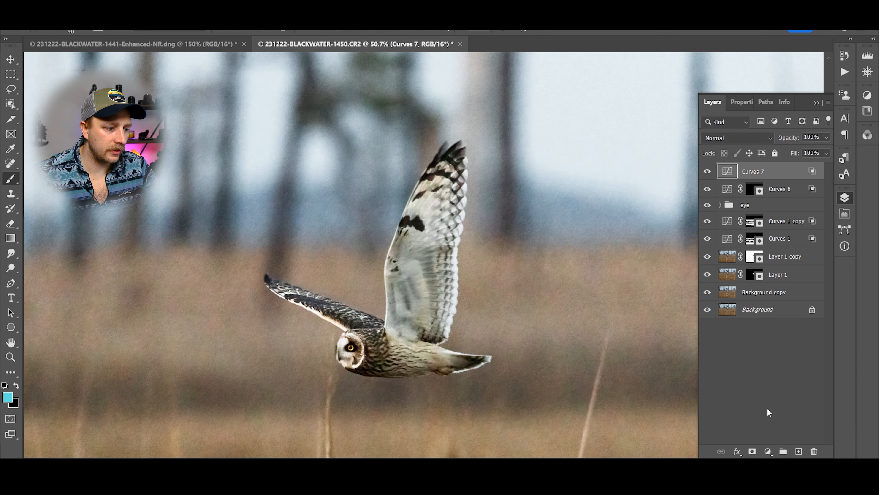
left_click(752, 451)
scroll(435, 371, "up", 1)
scroll(435, 371, "up", 5)
key("ctrl+i")
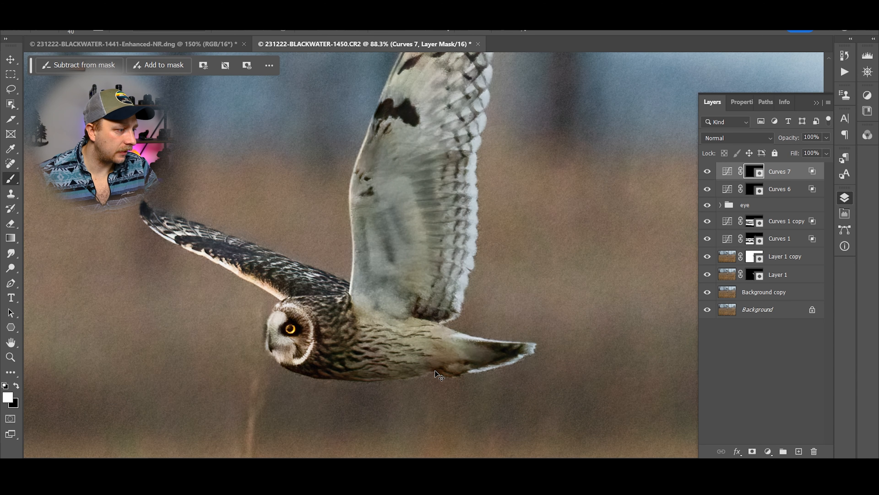
- Paint white on the Curves 7 mask over the pale feathers on the inner half of the raised wing
mouse_move(377, 252)
left_mouse_down()
mouse_move(392, 212)
mouse_move(374, 225)
mouse_move(357, 181)
left_mouse_up()
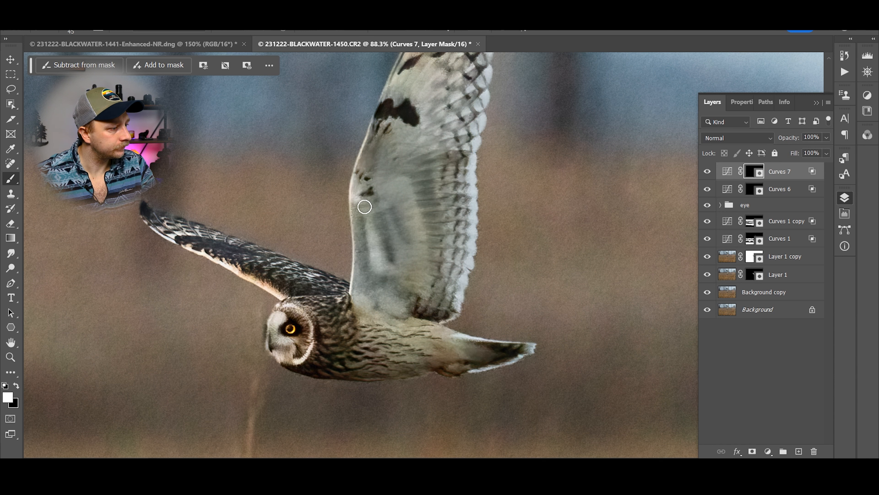
key("]")
mouse_move(385, 182)
left_mouse_down()
mouse_move(415, 217)
mouse_move(420, 284)
left_mouse_up()
mouse_move(389, 220)
left_mouse_down()
mouse_move(404, 265)
mouse_move(385, 298)
mouse_move(402, 310)
mouse_move(371, 308)
left_mouse_up()
- Paint white on the Curves 7 mask across the owl's body towards the tail with a larger brush
key("]")
key("]")
key("]")
left_click_drag(374, 341, 471, 353)
- Paint white on the Curves 7 mask over the pale feathers of the owl's face with a smaller brush
key("bracketleft")
key("bracketleft")
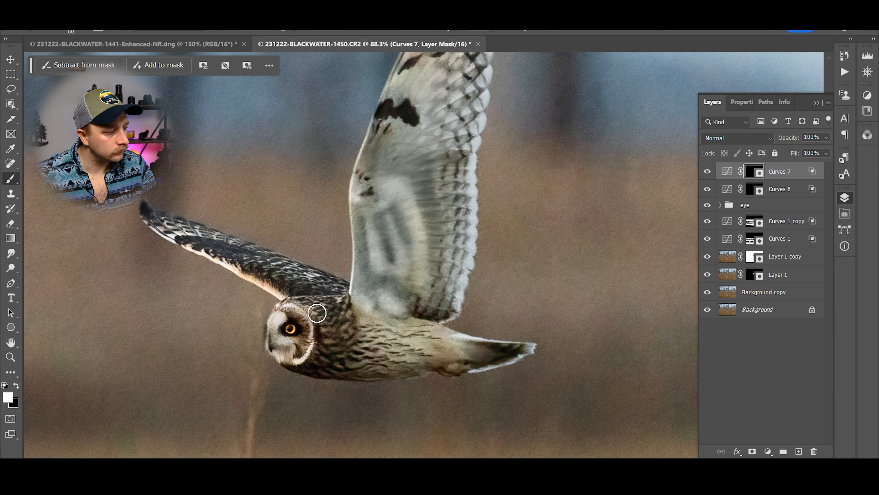
key("bracketleft")
key("bracketleft")
mouse_move(282, 306)
left_mouse_down()
mouse_move(302, 318)
mouse_move(295, 361)
left_mouse_up()
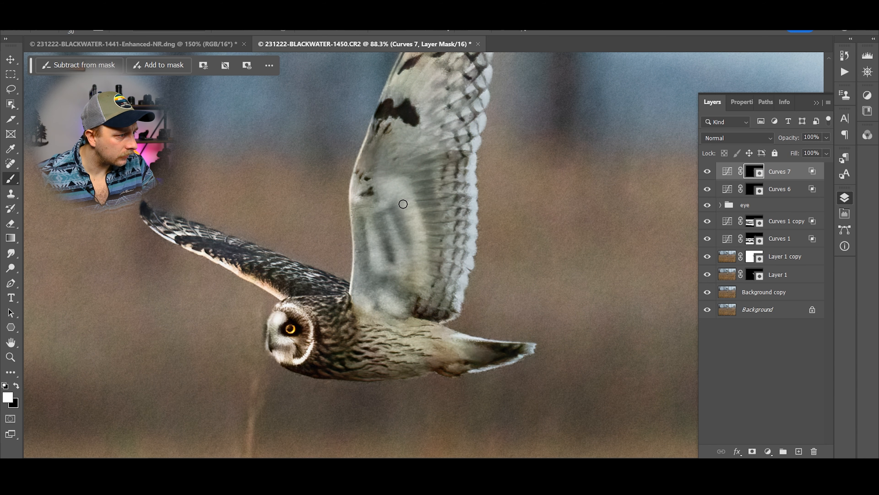
- Paint white on the Curves 7 mask over the middle and outer pale feathers of the raised wing, varying the brush size
left_click_drag(416, 143, 393, 251)
key("bracketright")
key("bracketright")
mouse_move(373, 195)
left_mouse_down()
mouse_move(405, 182)
mouse_move(439, 145)
left_mouse_up()
key("bracketleft")
key("bracketleft")
mouse_move(466, 111)
left_mouse_down()
mouse_move(450, 350)
mouse_move(433, 425)
left_mouse_up()
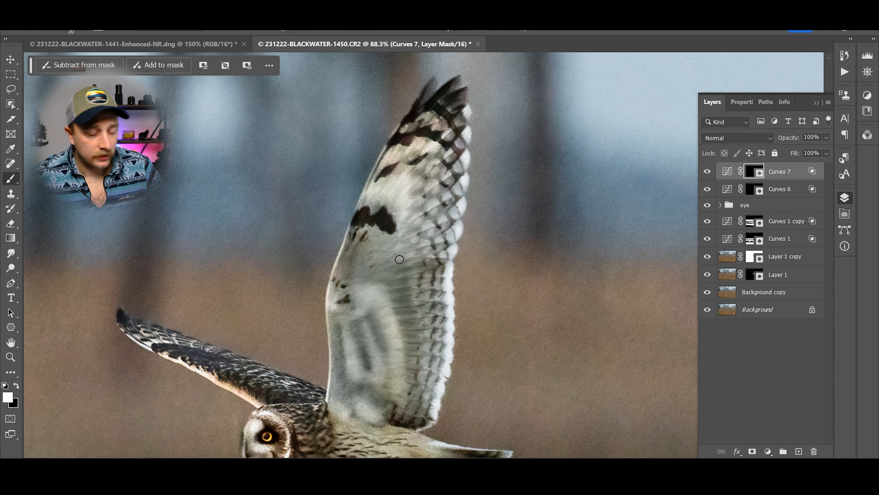
- Paint white on the Curves 7 mask along the tail's pale edges with a very small brush
scroll(396, 252, "down", 3)
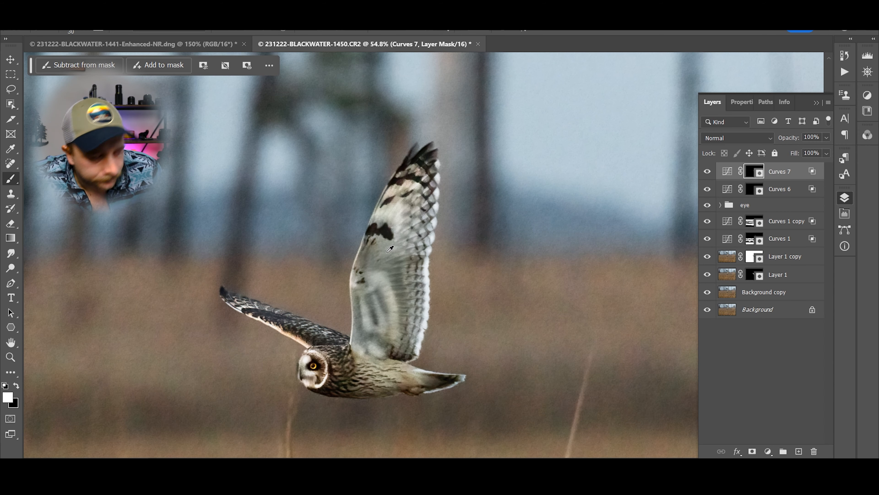
scroll(437, 393, "up", 7)
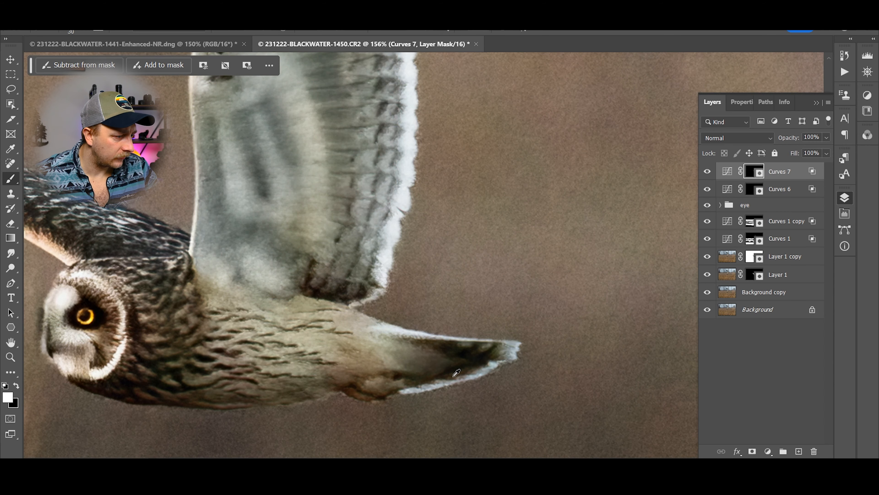
mouse_move(512, 352)
left_mouse_down()
mouse_move(437, 386)
mouse_move(437, 368)
left_mouse_up()
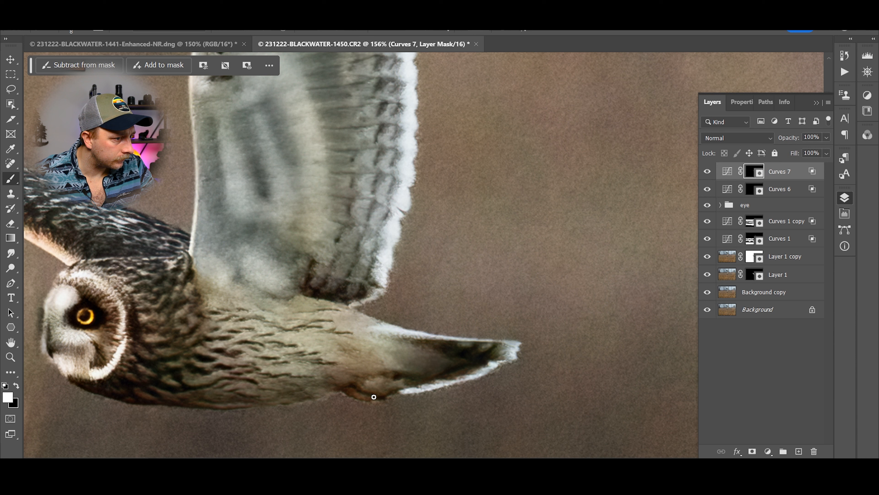
left_click_drag(501, 207, 595, 279)
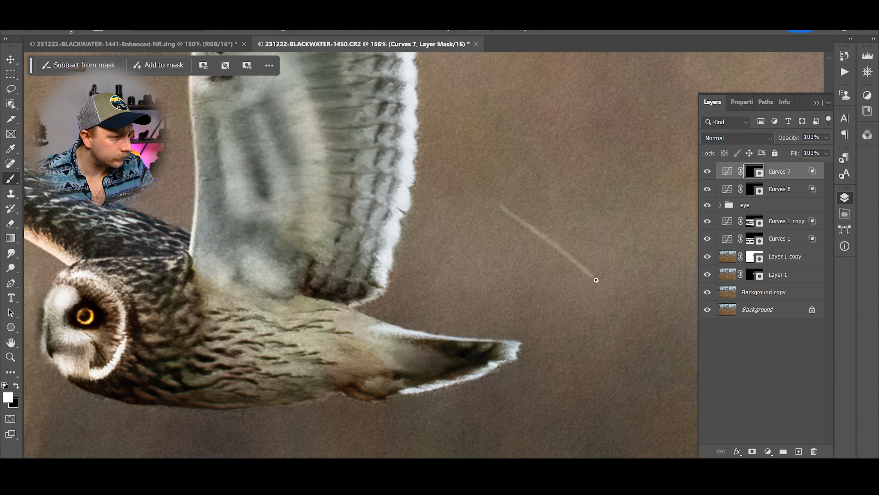
key("ctrl+z")
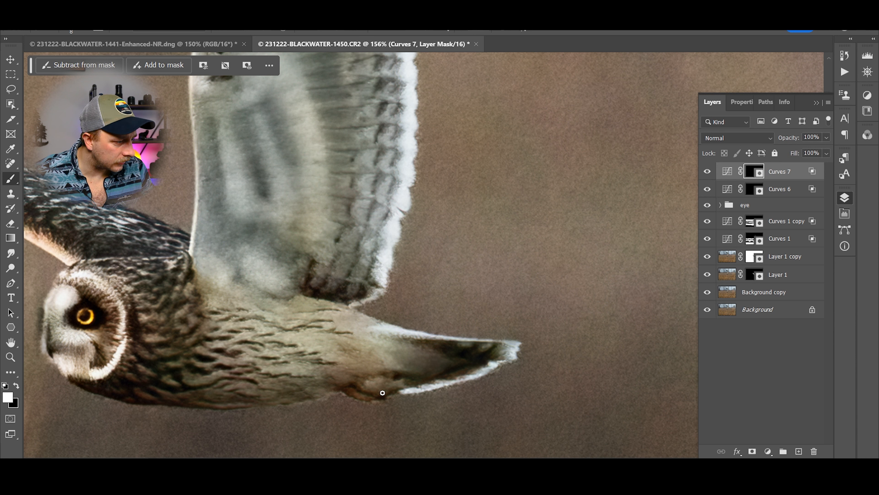
- Compare the whole owl with and without the Curves 7 layer
scroll(442, 368, "down", 10)
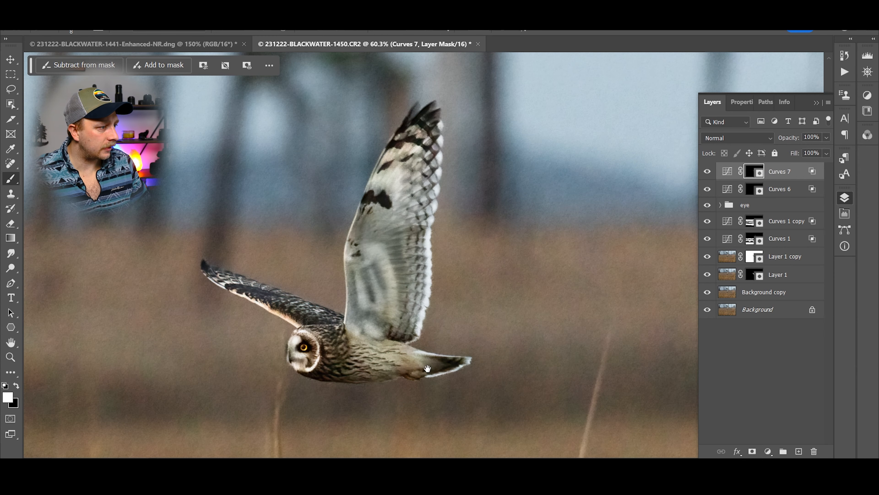
left_click_drag(428, 368, 429, 255)
scroll(429, 256, "down", 5)
left_click(707, 172)
left_click(707, 172)
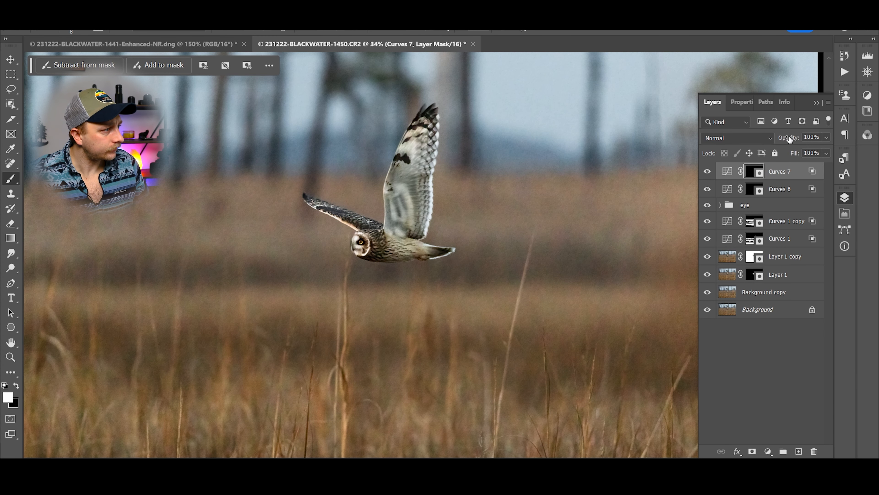
- Check the Curves layers inside Group 1 of the 231222-BLACKWATER-1441 photo and return to the 1450 photo
left_click(151, 44)
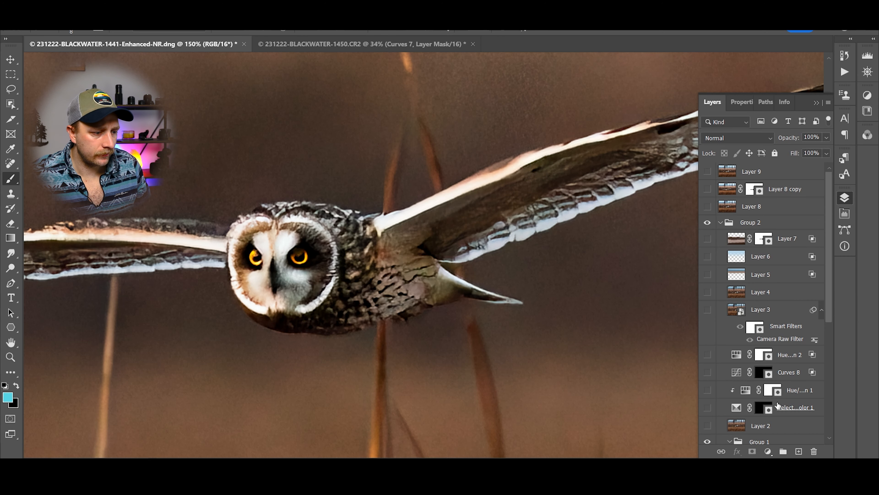
scroll(776, 409, "down", 3)
left_click(791, 387)
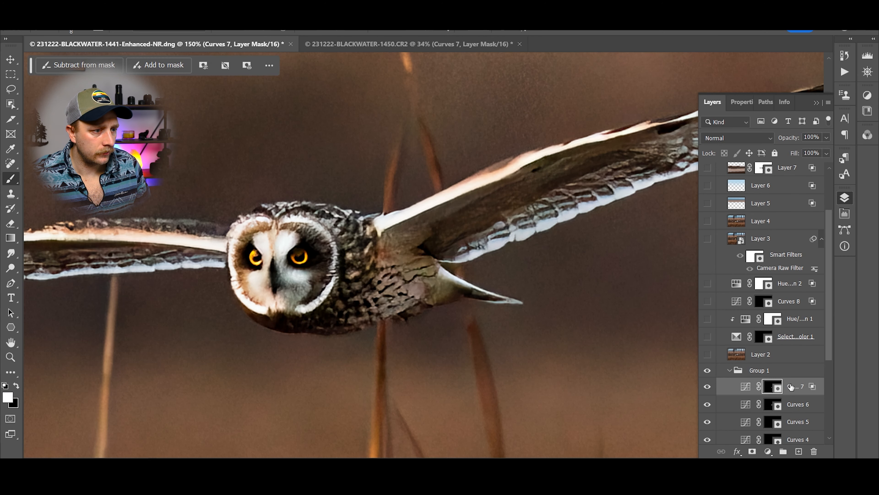
left_click(446, 44)
- Compare the full edit with the Background copy layer shown alone
scroll(432, 195, "up", 3)
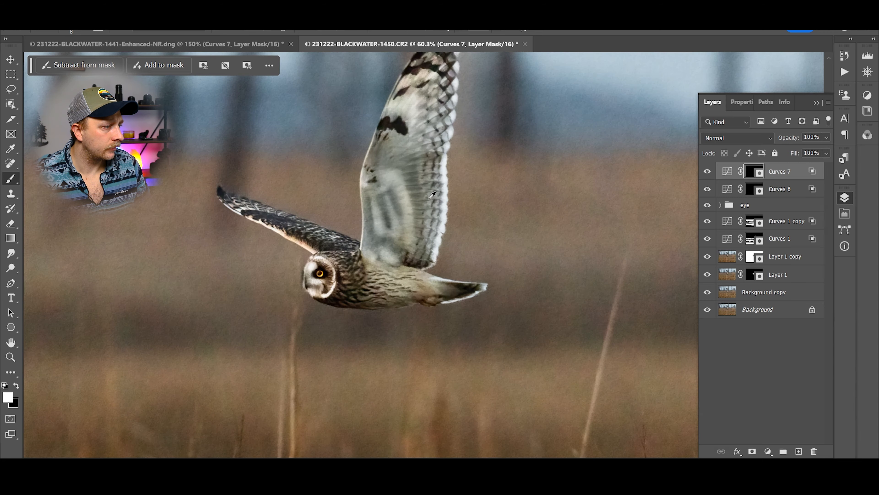
scroll(432, 195, "down", 2)
left_click(709, 294, "alt")
left_click(709, 294, "alt")
left_click(709, 294, "alt")
left_click(709, 294, "alt")
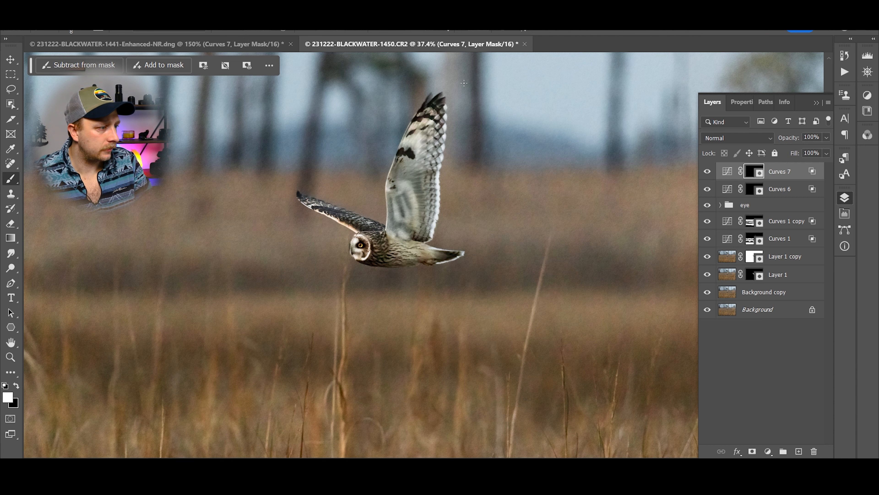
- Enlarge the brush to 800 and switch the foreground colour to black
key("bracketright")
key("bracketright")
key("bracketright")
key("bracketright")
key("bracketright")
key("bracketright")
key("bracketright")
key("bracketright")
key("bracketright")
key("bracketright")
key("bracketright")
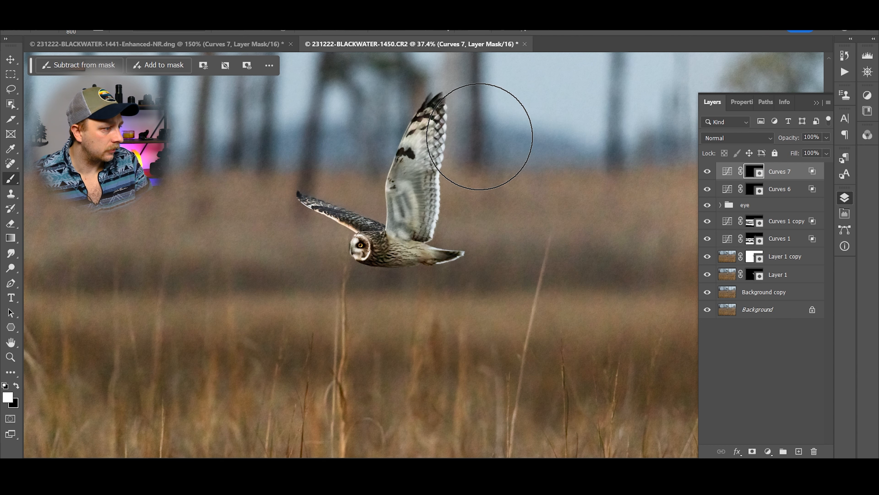
key("x")
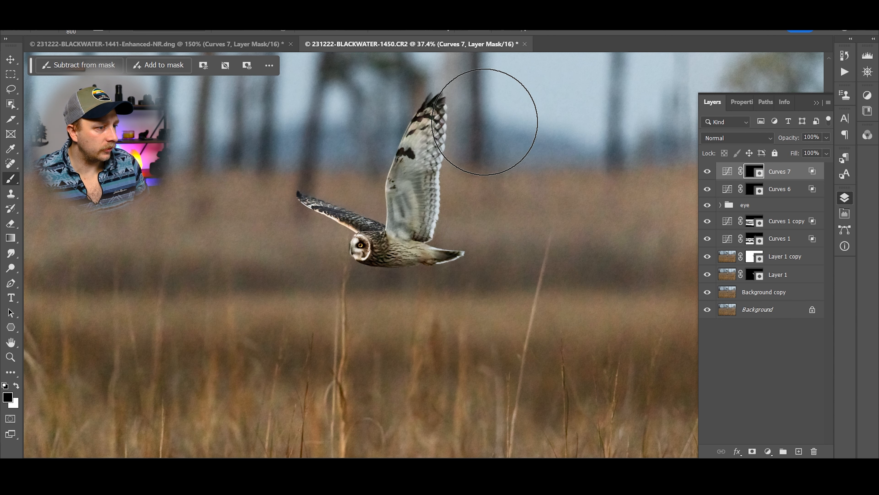
- Select the Curves 6 mask and compare the owl with and without that layer
left_click(753, 190)
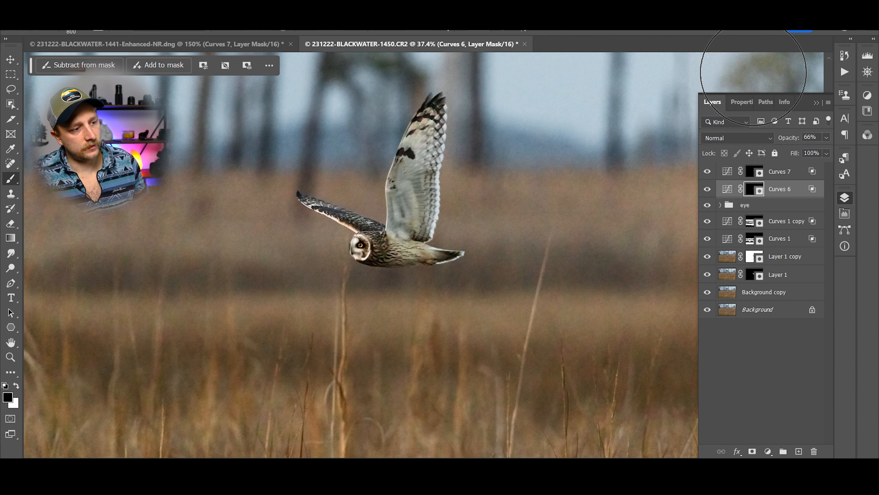
left_click(705, 189)
left_click(705, 190)
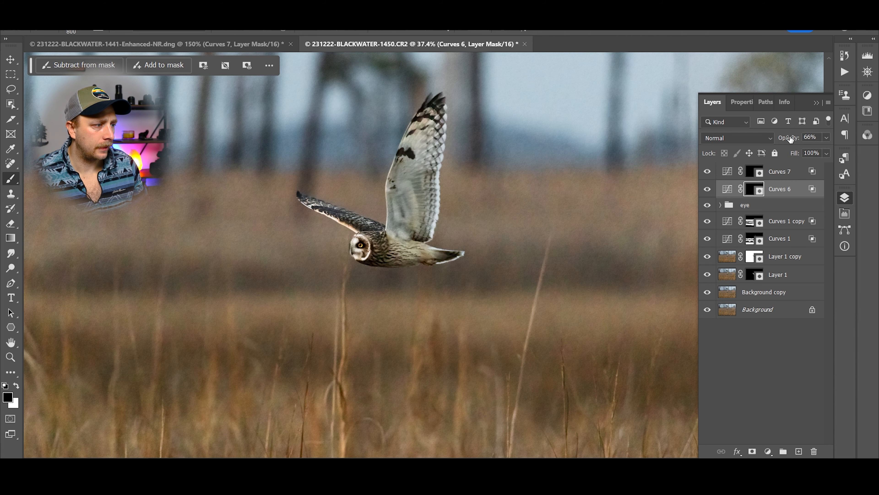
- Group the Curves 7 and Curves 6 layers and name the group "owl db"
left_click(789, 172)
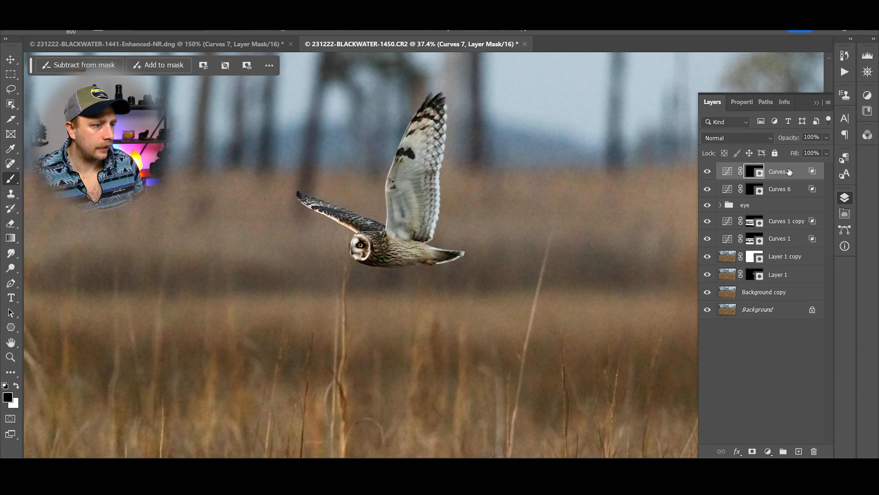
scroll(487, 210, "up", 5)
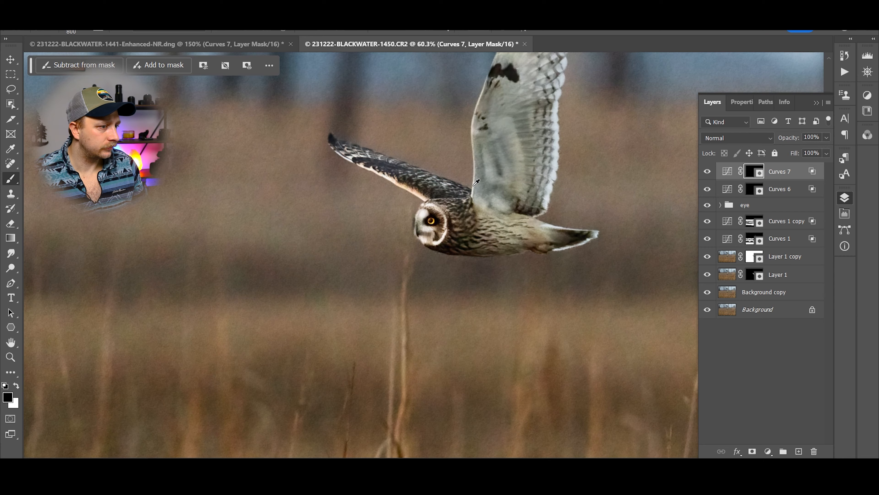
scroll(477, 182, "up", 1)
left_click(774, 188, "shift")
key("ctrl+g")
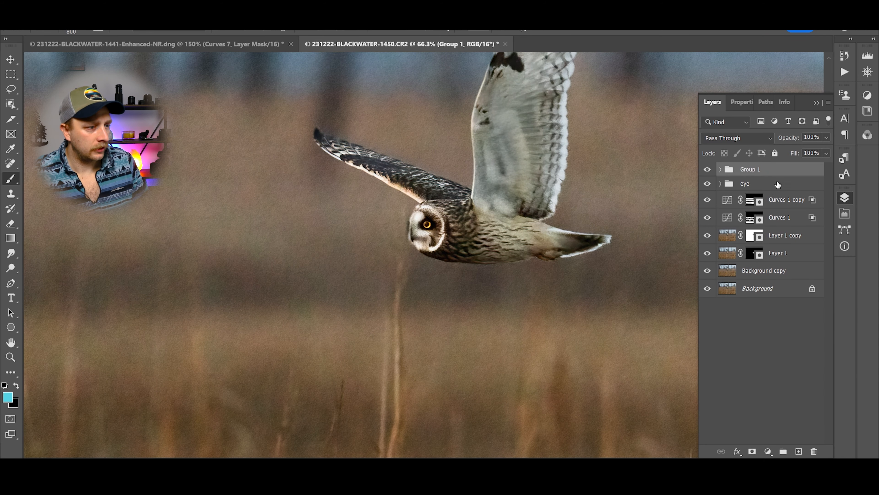
double_click(755, 173)
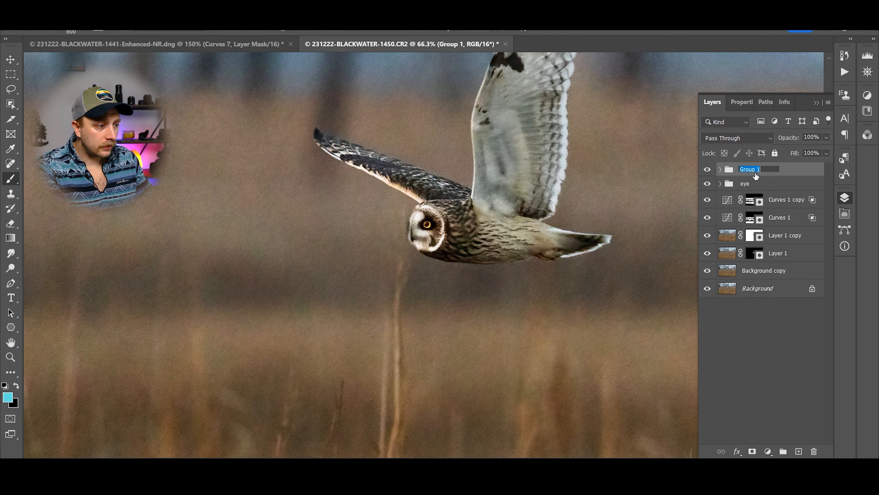
type("owl")
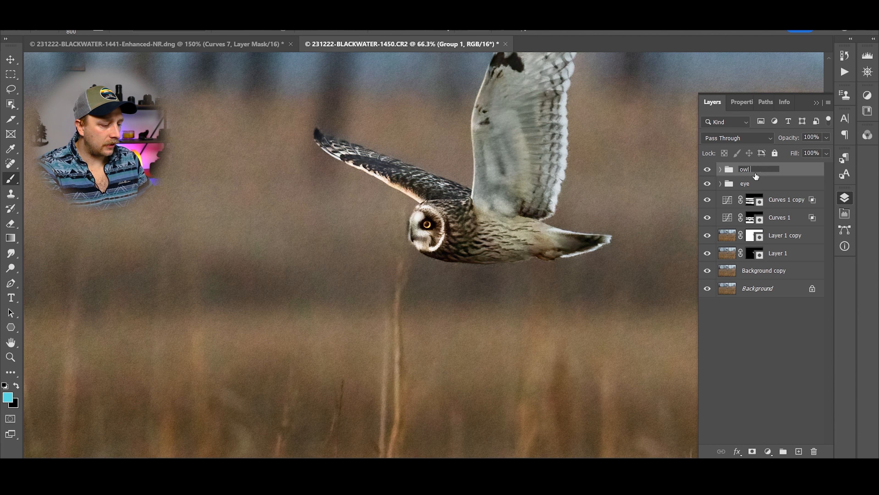
type(" db")
key("Return")
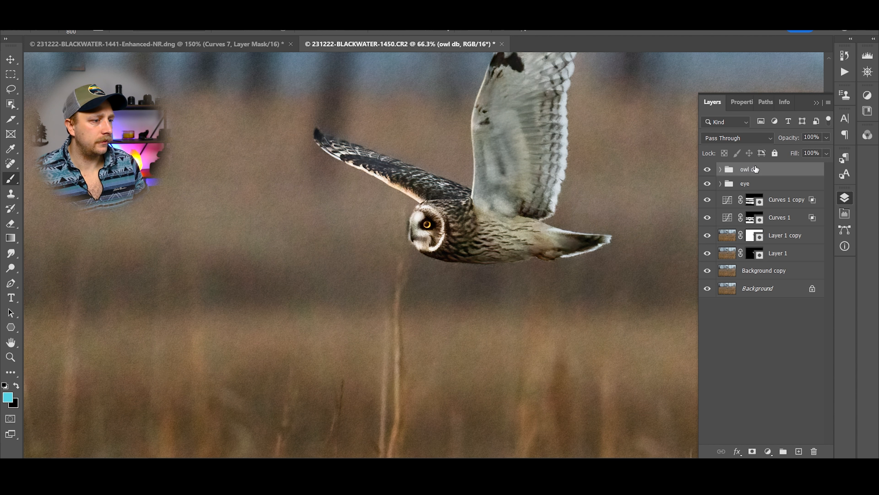
- Compare the owl with and without the "owl db" group and view the wider scene
left_click(708, 169)
left_click(709, 169)
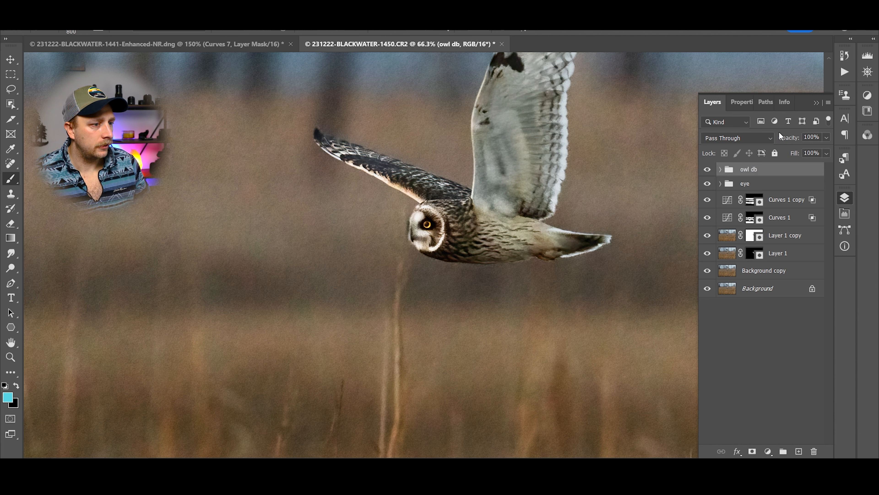
scroll(628, 259, "down", 6)
left_click_drag(627, 259, 554, 302)
- Switch to the 231222-BLACKWATER-1441 photo and select its Group 1 to check the layers around it
left_click(223, 45)
scroll(818, 398, "down", 5)
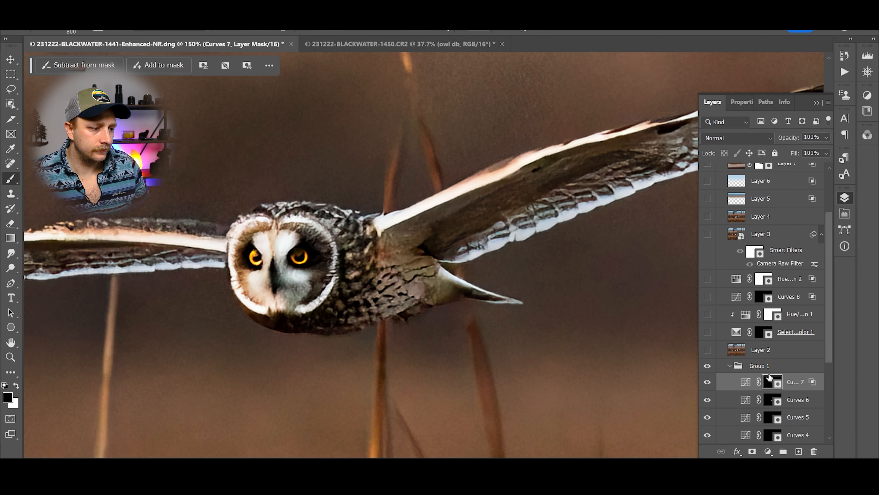
left_click(726, 369)
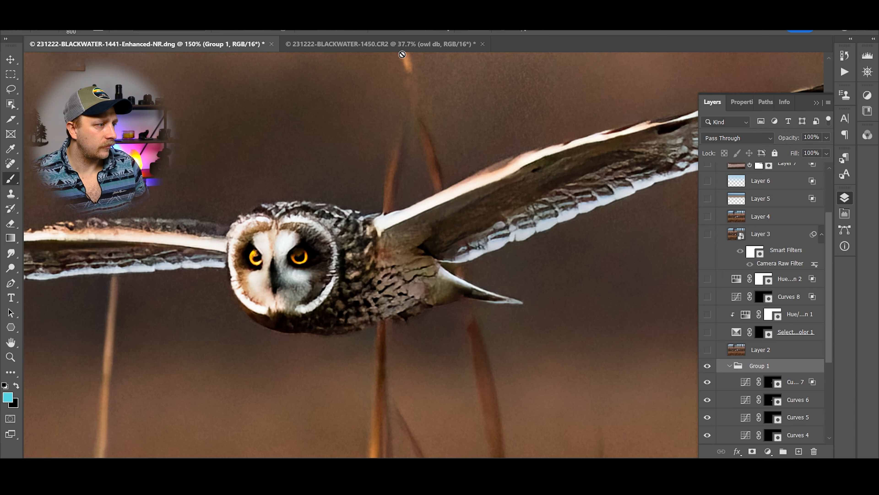
- Switch back to the 231222-BLACKWATER-1450 photo and stamp all visible layers into a new layer above the "owl db" group
left_click(402, 44)
scroll(490, 225, "down", 2)
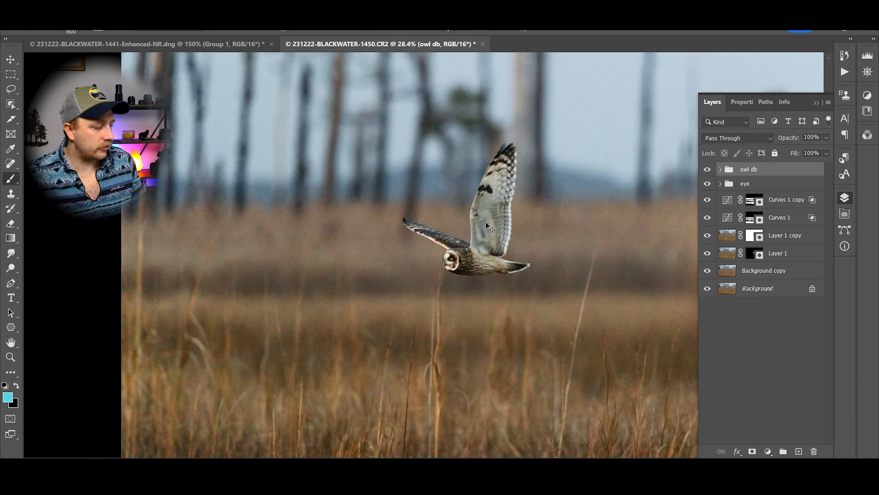
key("ctrl+shift+alt+e")
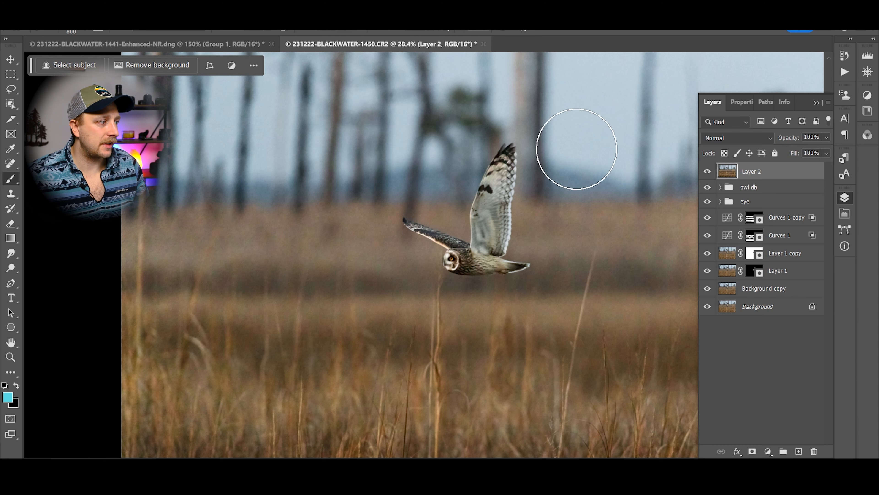
left_click(185, 45)
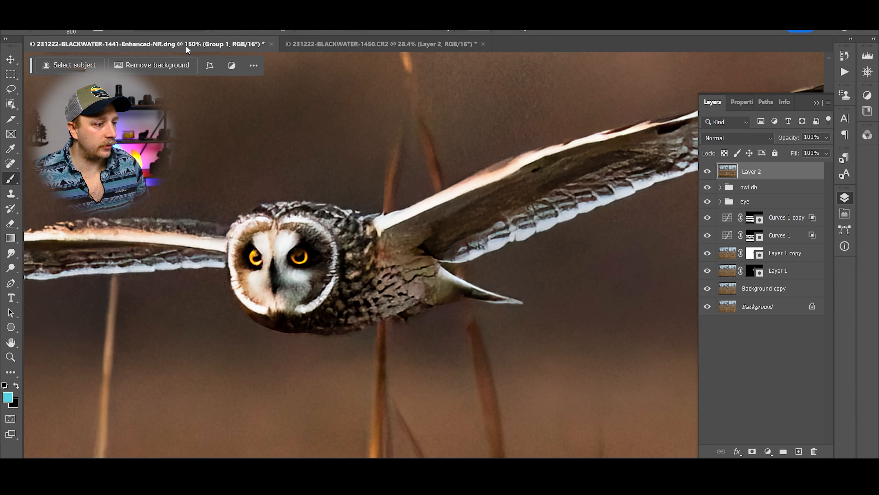
left_click(346, 44)
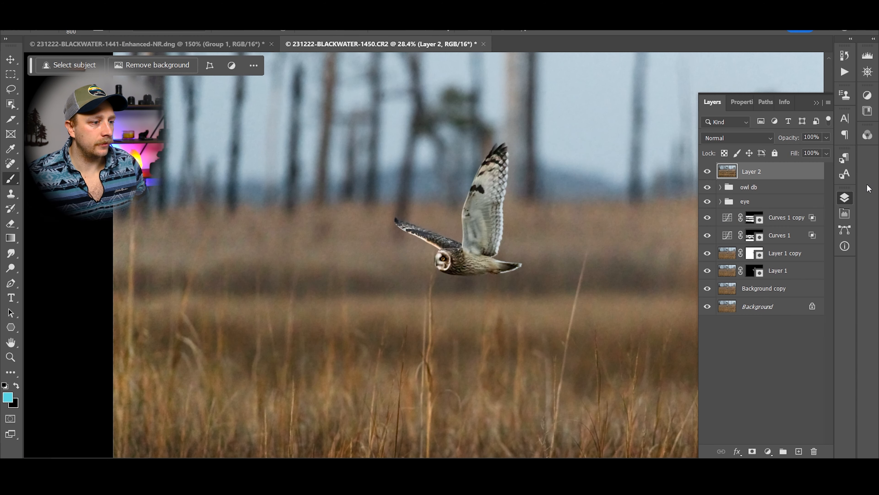
- Try grouping all layers between Layer 2 and Background, compare the photo with and without the edits, and undo the grouping
left_click(758, 295, "shift")
key("ctrl+g")
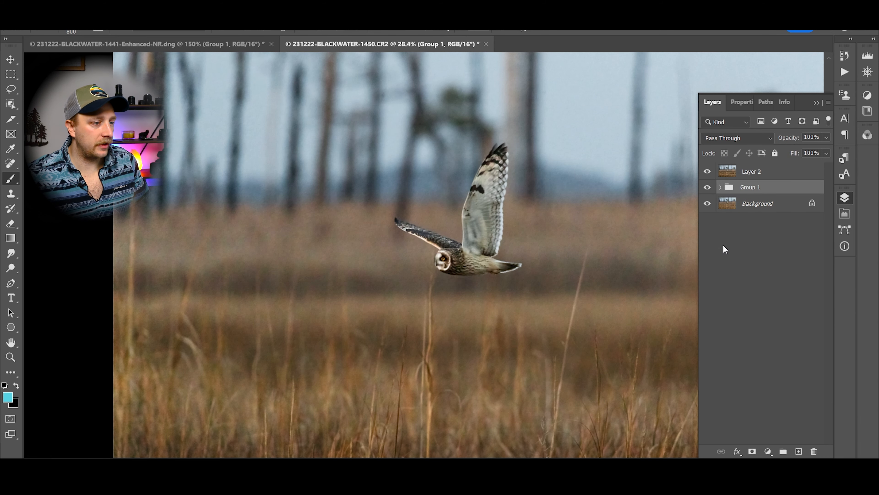
left_click(708, 187)
left_click(707, 171)
left_click(710, 173)
left_click(710, 172)
left_click(711, 172)
left_click(710, 172)
left_click(710, 172)
left_click(710, 173)
key("ctrl+z")
key("ctrl+z")
- In the 231222-BLACKWATER-1441 photo, show Layer 2, Selective Color 1, Hue/Saturation 1, Curves 8 and Hue/Saturation 2 with Group 1 visible
left_click(213, 44)
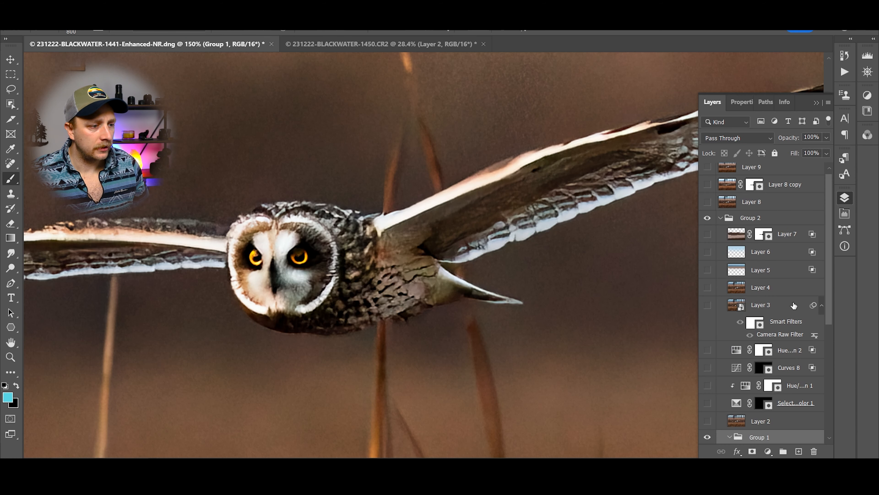
scroll(704, 363, "up", 2)
left_click(707, 400)
left_click(707, 387)
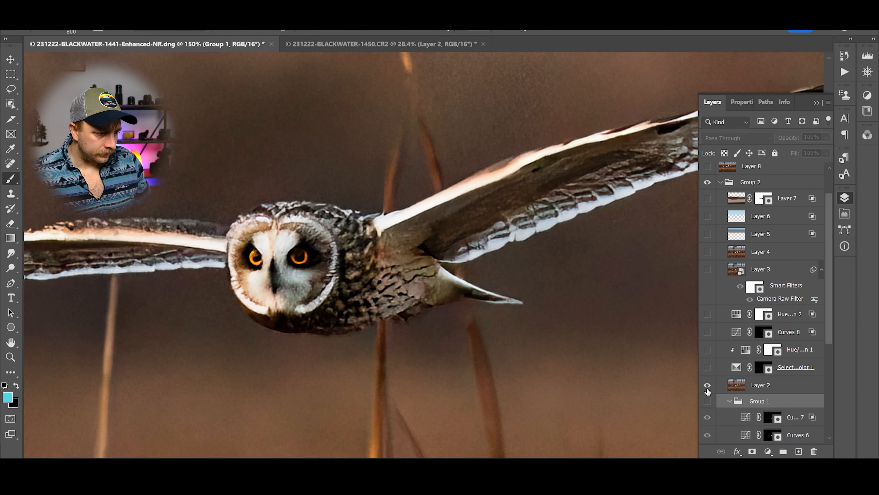
left_click(711, 402)
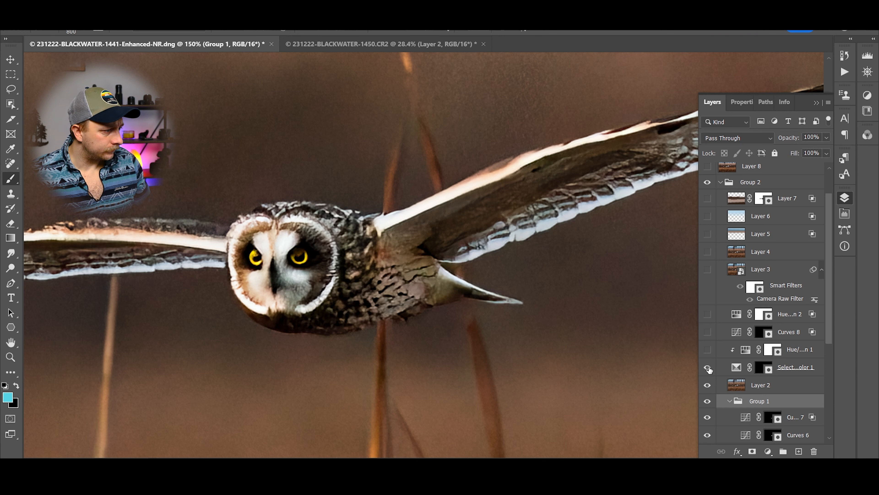
left_click(708, 368)
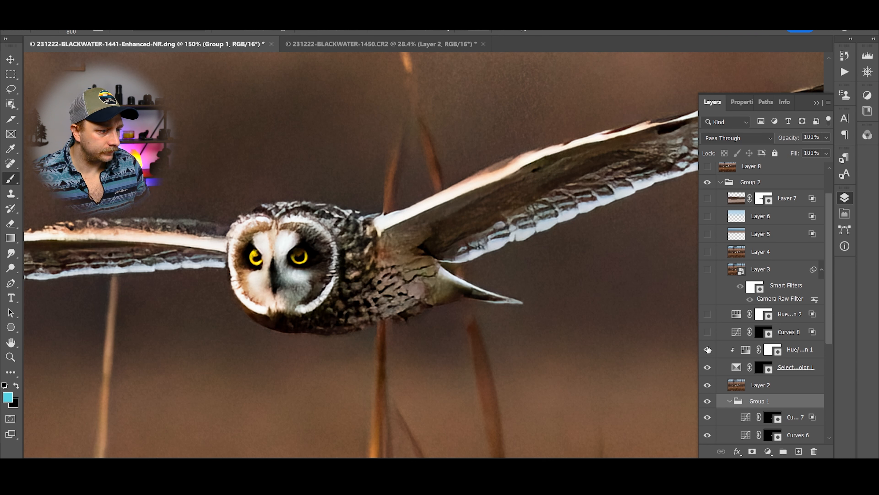
left_click(707, 333)
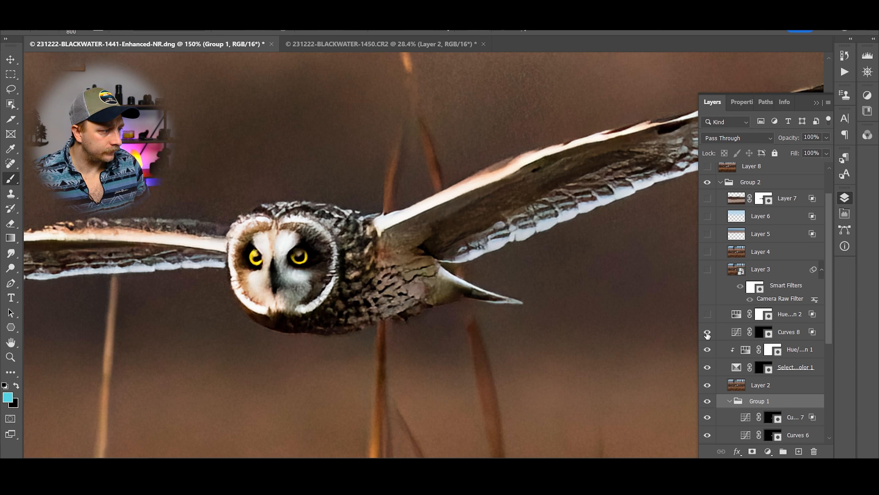
left_click(707, 315)
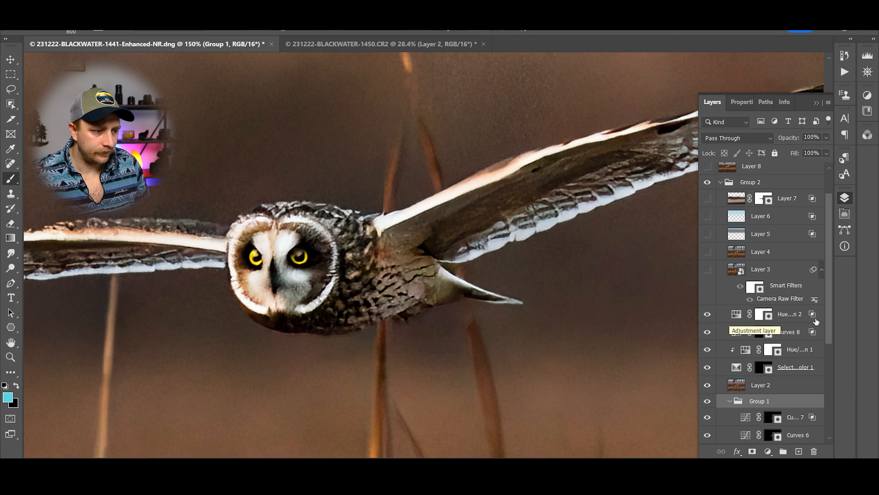
- Group the Selective Color 1 through Hue/Saturation 2 layers and copy the group above Layer 2 in the 231222-BLACKWATER-1450 photo
left_click(803, 315)
left_click(798, 369, "shift")
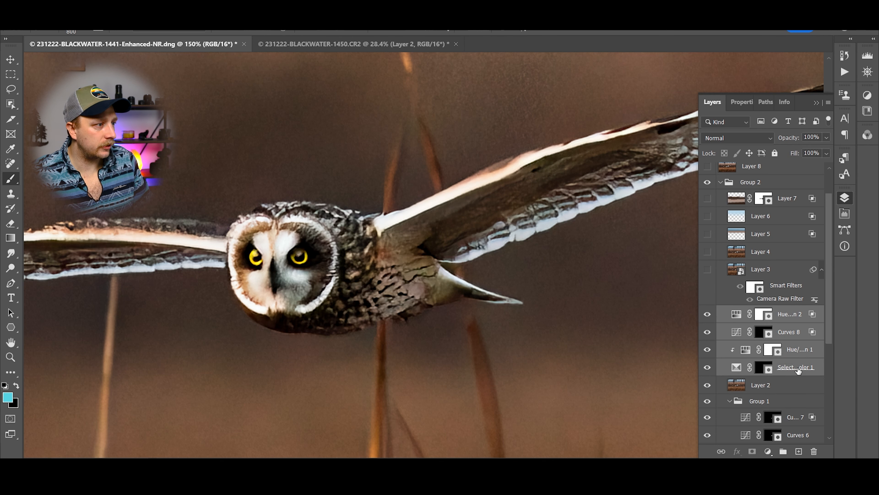
key("ctrl+g")
left_click(403, 55)
left_click(452, 197)
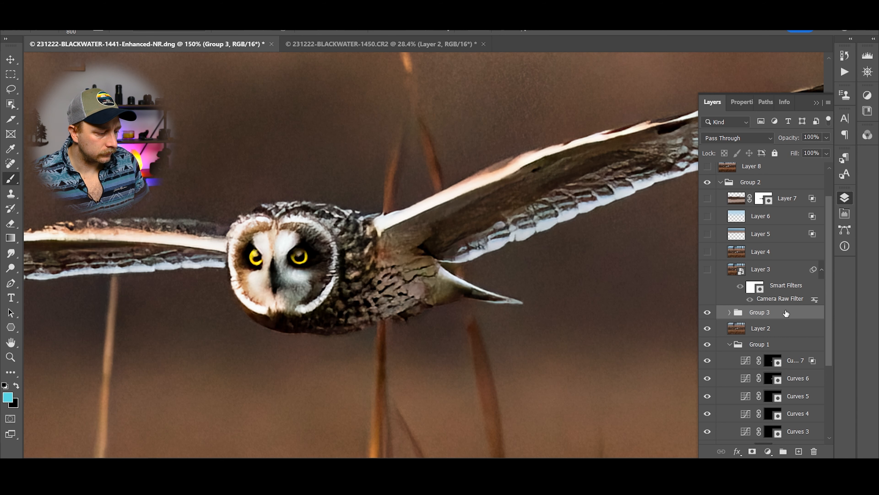
left_click(391, 45)
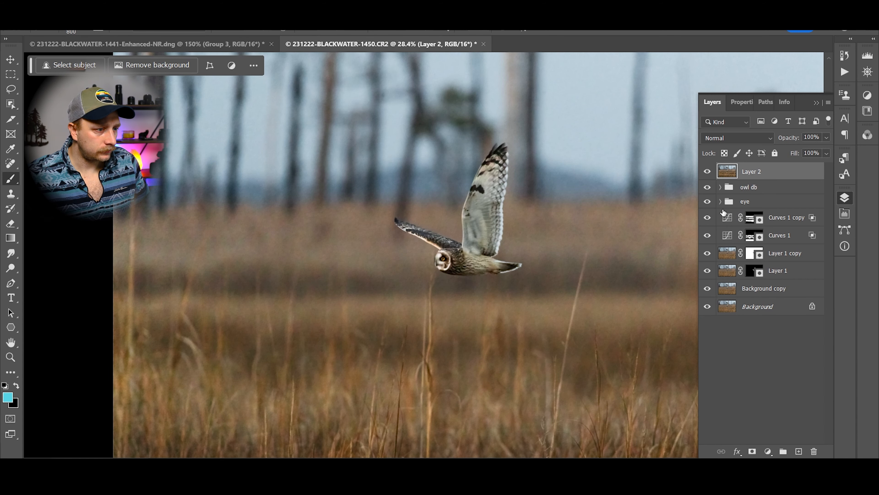
key("ctrl+v")
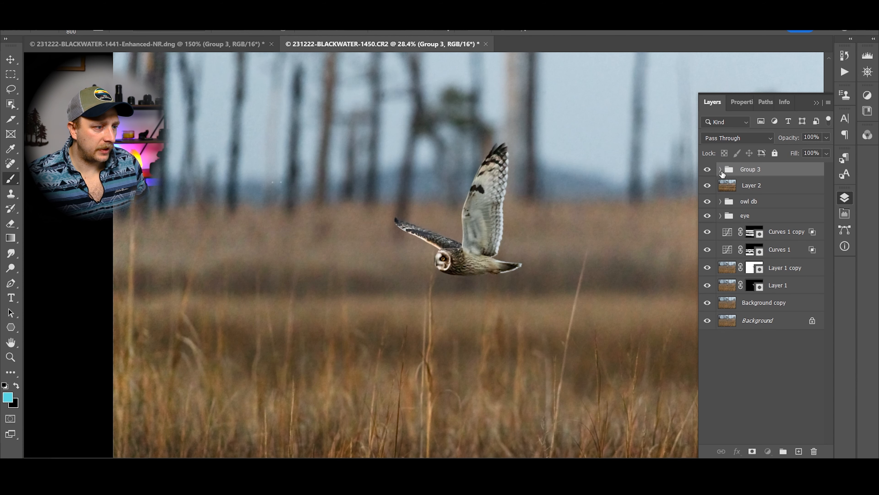
- Hide the three layers above Selective Color 1 in Group 3 and replace the Selective Color 1 mask with a new one
left_click(721, 169)
left_click_drag(708, 186, 707, 222)
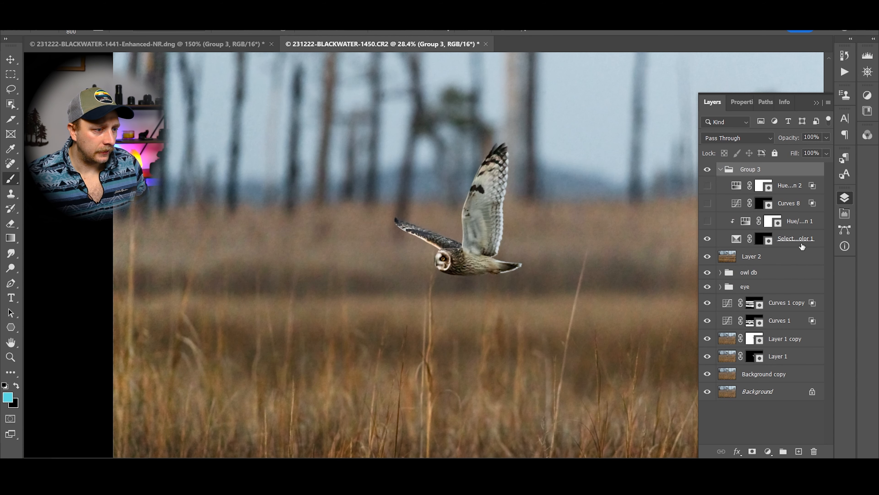
left_click_drag(765, 244, 814, 451)
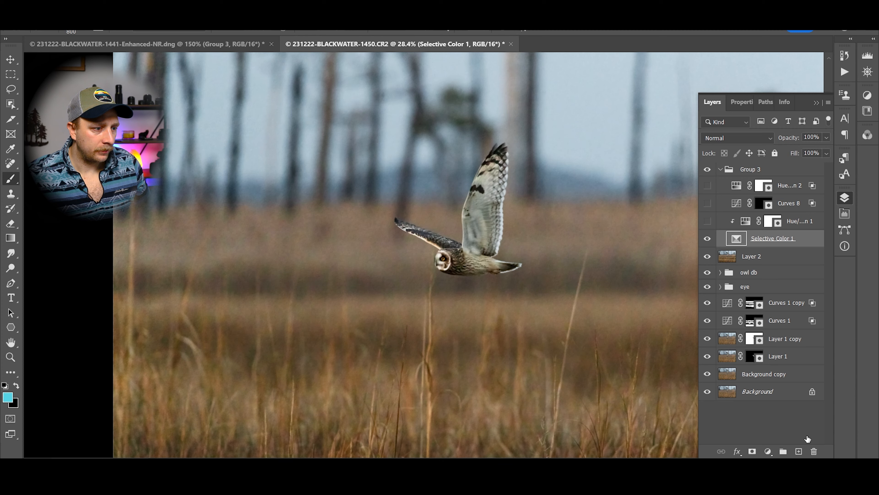
left_click(752, 451, "alt")
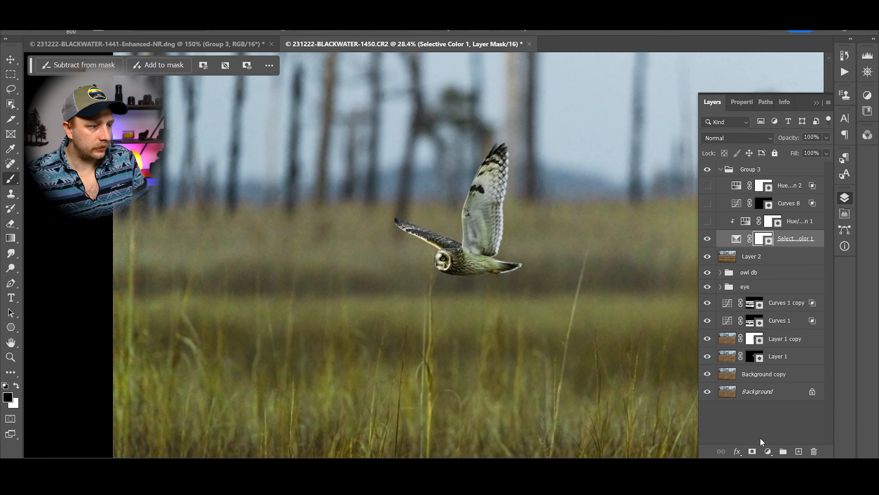
- Paint white over the owl's iris on the black Selective Color 1 mask with a small brush to reveal the color adjustment
scroll(437, 202, "up", 12)
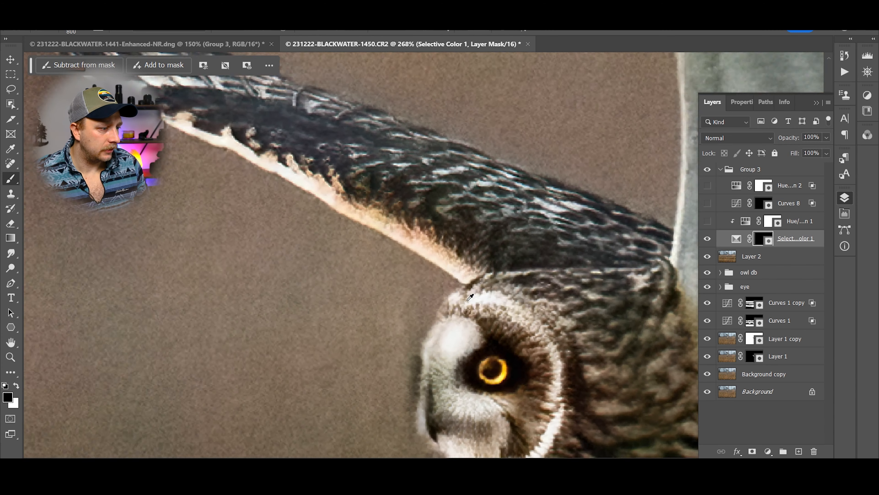
scroll(468, 300, "up", 2)
left_click_drag(499, 309, 414, 139)
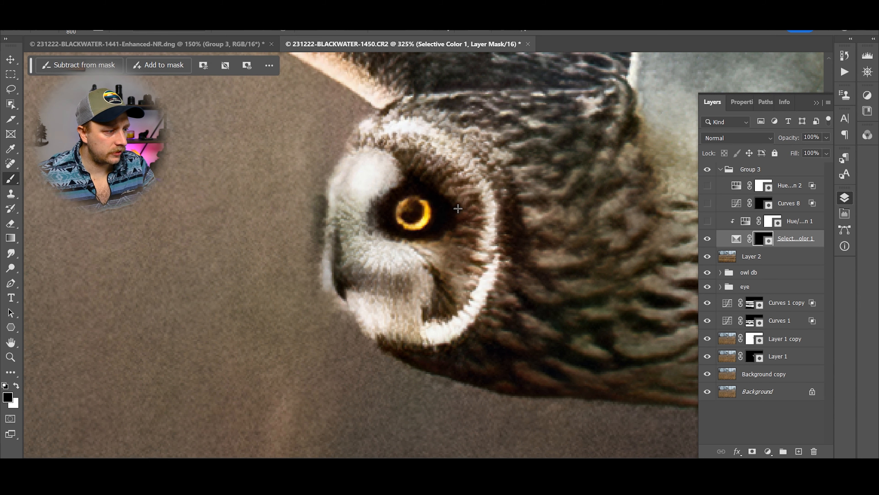
key("bracketleft")
key("bracketleft")
key("bracketleft")
key("bracketleft")
key("bracketleft")
key("bracketleft")
key("bracketleft")
key("bracketleft")
key("bracketleft")
key("bracketleft")
key("bracketleft")
key("bracketleft")
key("bracketleft")
key("bracketleft")
key("bracketleft")
key("bracketleft")
key("bracketleft")
key("bracketleft")
key("bracketleft")
key("bracketleft")
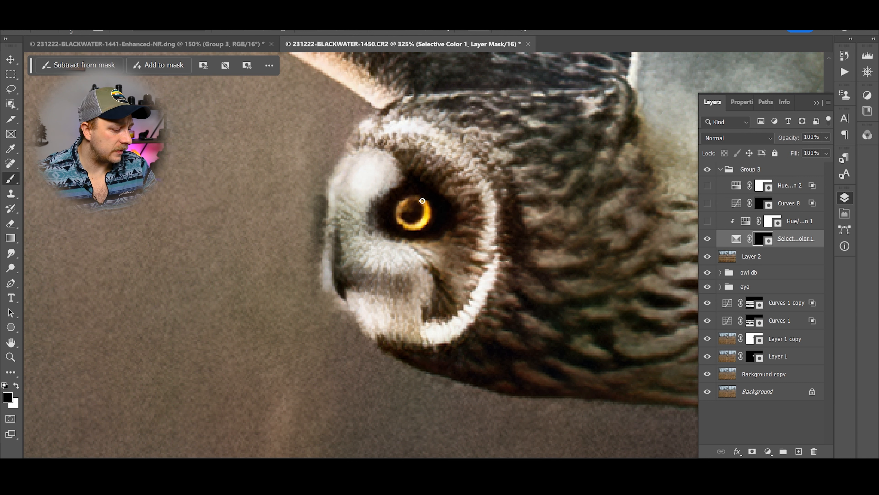
left_click_drag(431, 213, 432, 212)
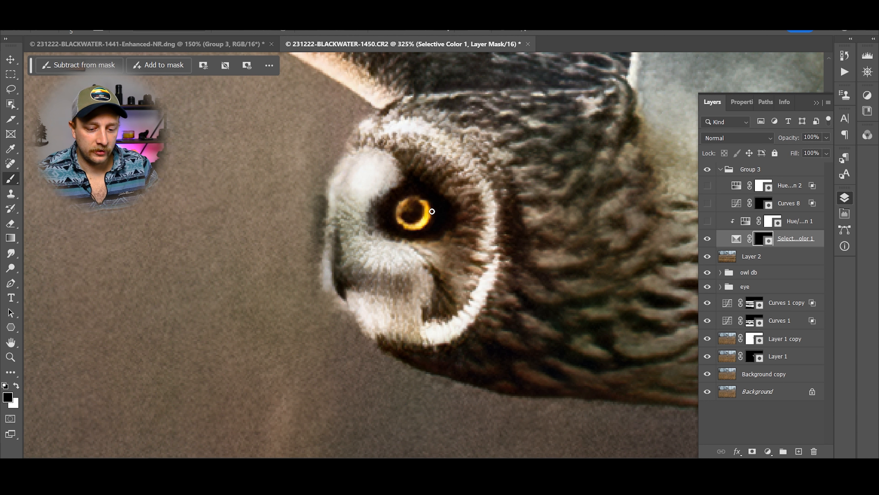
key("x")
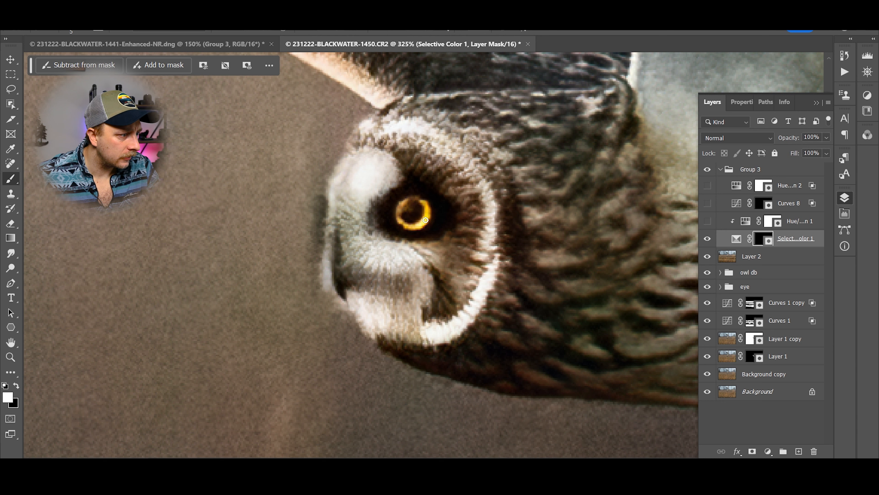
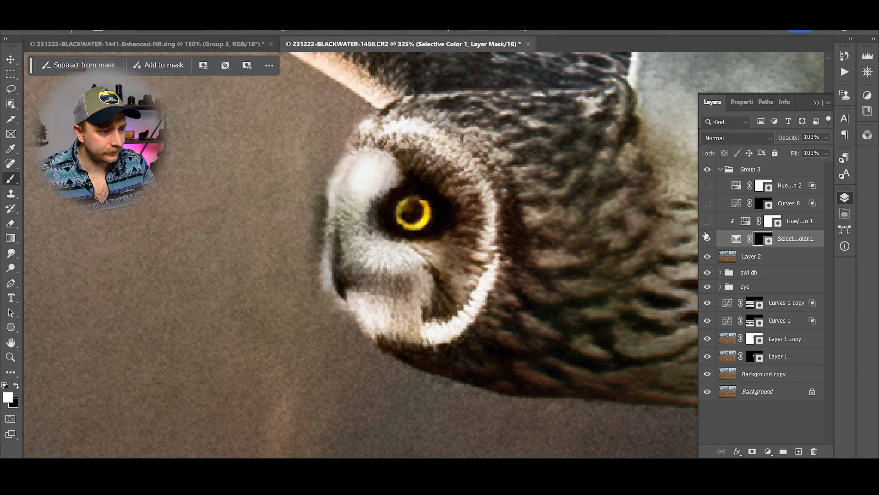
- Show Hue/Saturation 1 and select its mask, then hide Hue/Saturation 2 and Curves 8 in the 231222-BLACKWATER-1441 photo to compare its eyes
left_click(707, 221)
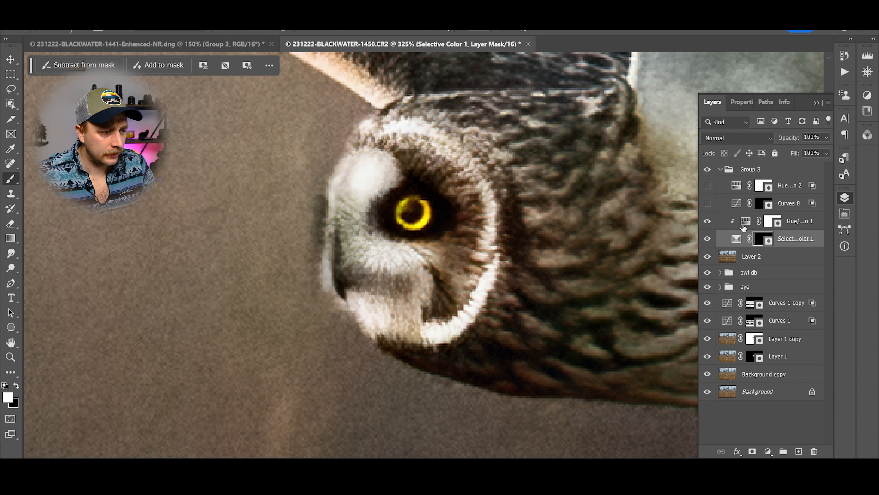
left_click(767, 223)
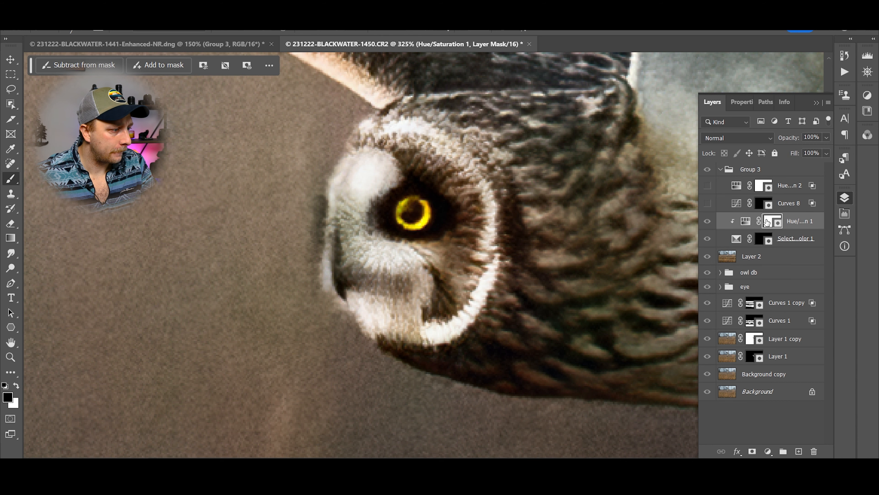
left_click(222, 44)
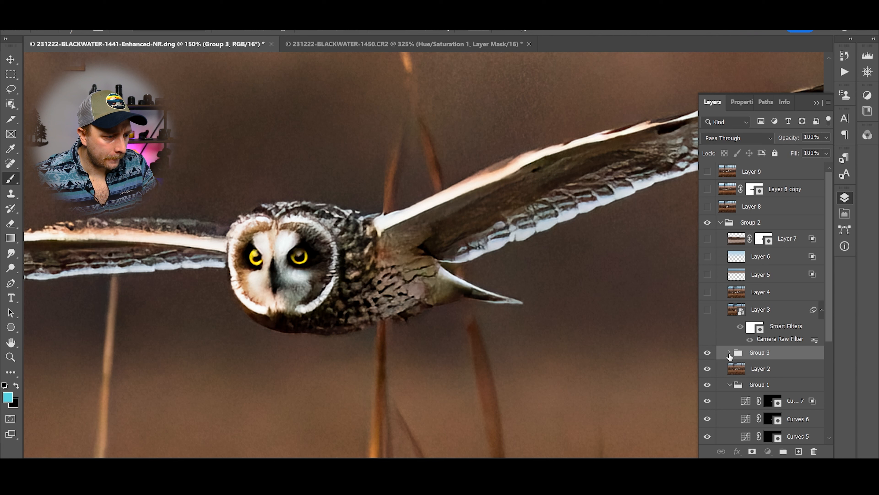
left_click(729, 353)
left_click(707, 297)
left_click(708, 315)
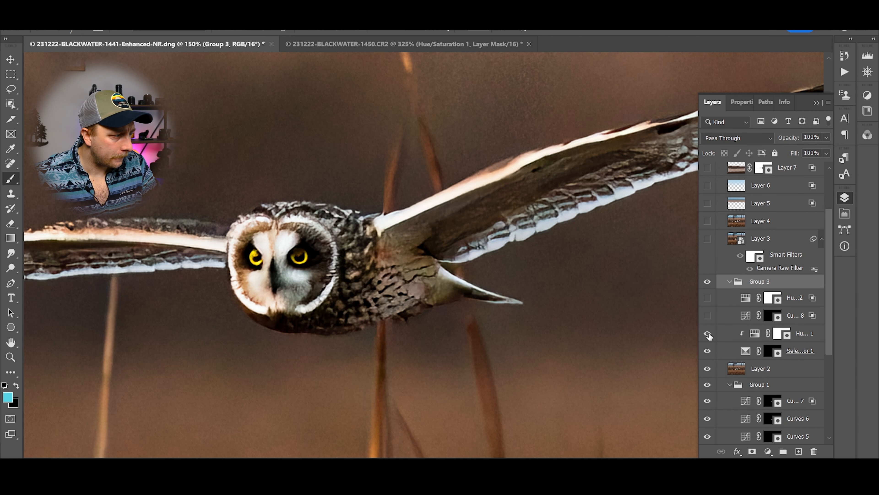
- Compare the 1450 owl's eye with and without Hue/Saturation 1, show Curves 8, and check the matching layer in the 1441 photo
left_click(429, 47)
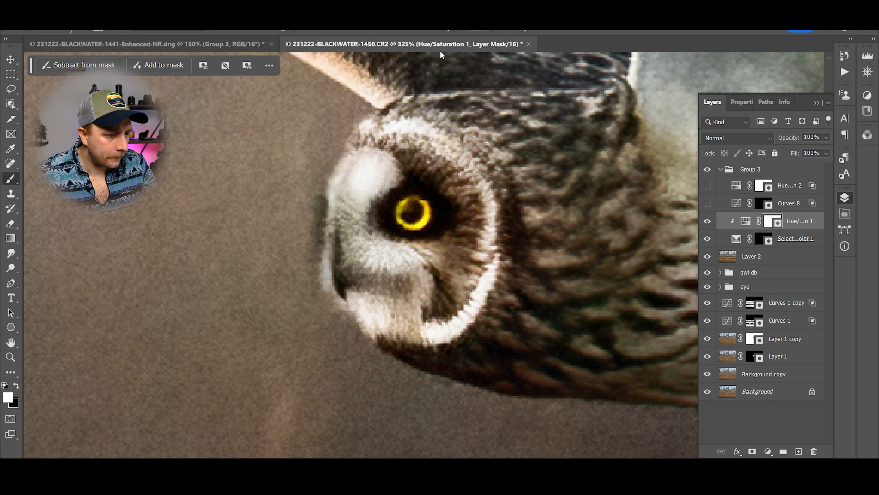
left_click(708, 221)
left_click(707, 221)
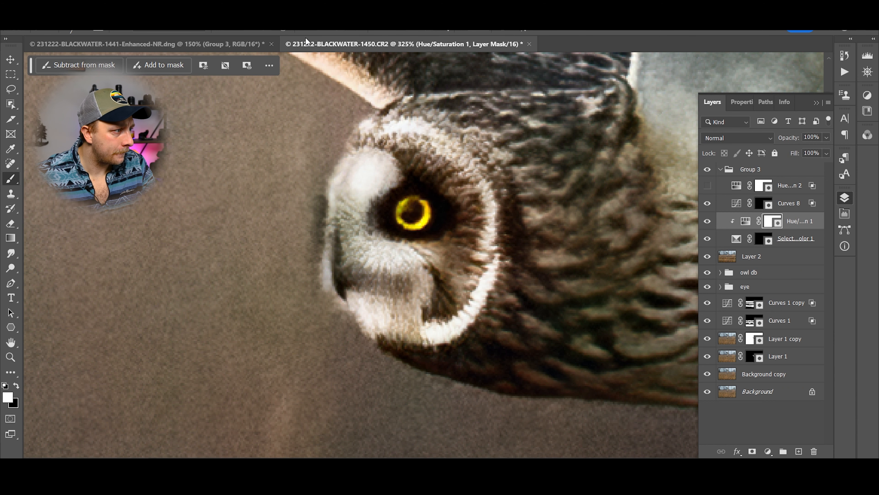
left_click(239, 44)
scroll(728, 382, "up", 3)
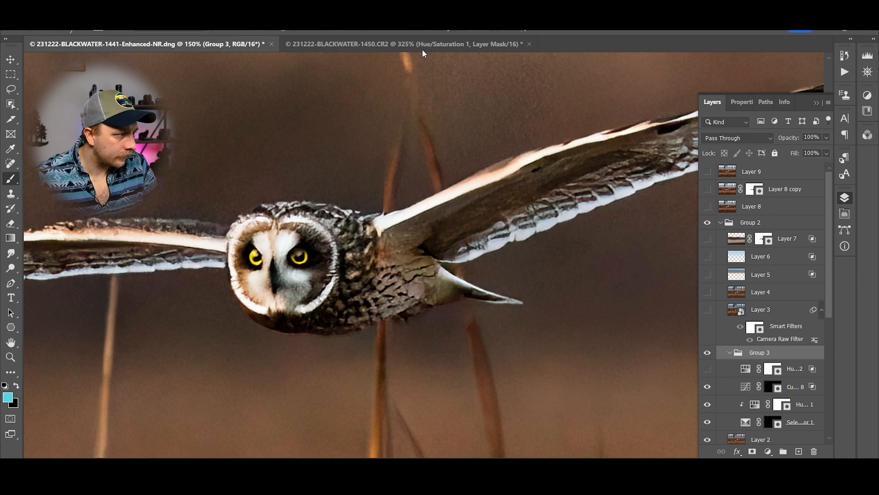
left_click(405, 44)
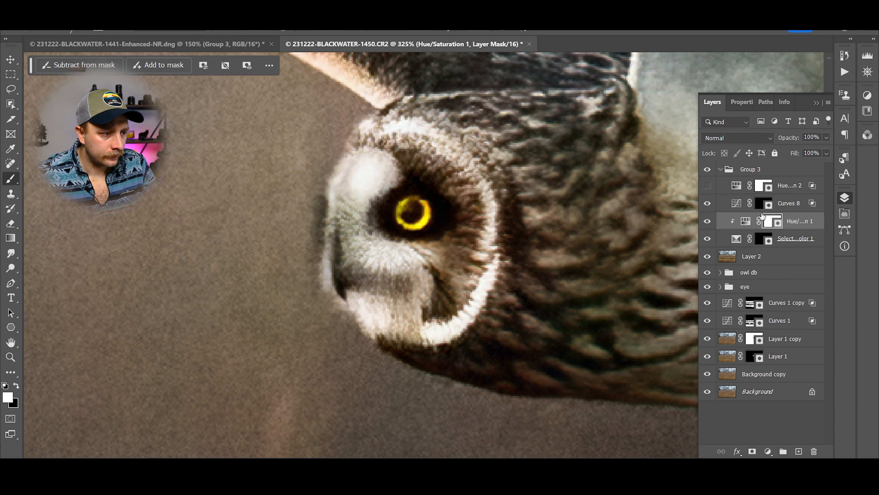
- Delete the copied layer masks from Curves 8 and Hue/Saturation 2 in the 1450 photo's Group 3
left_click(759, 204)
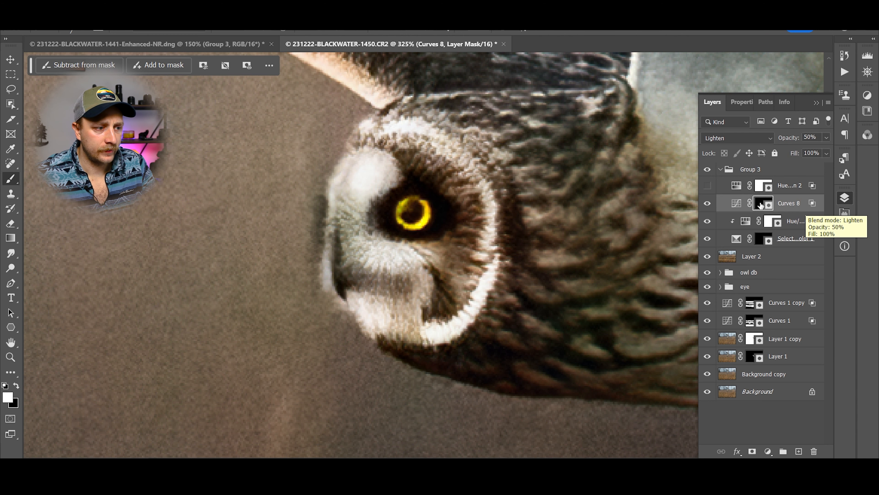
scroll(554, 178, "down", 8)
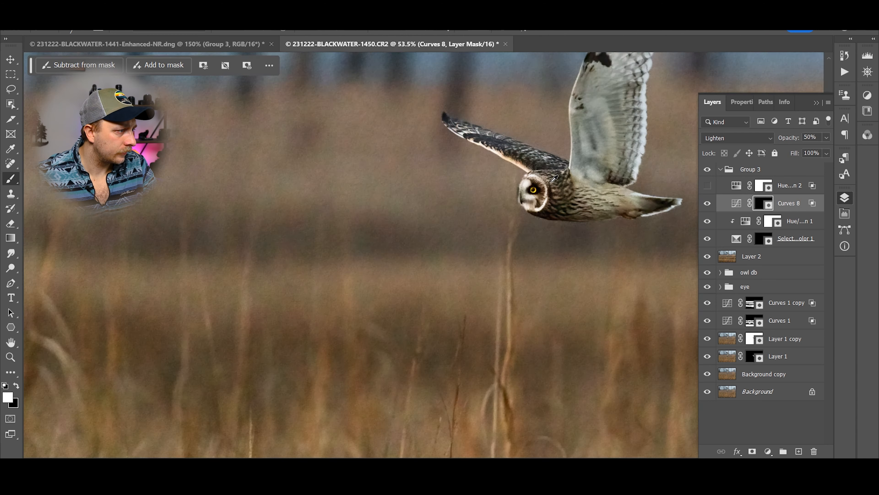
scroll(554, 178, "down", 2)
key("ctrl+t")
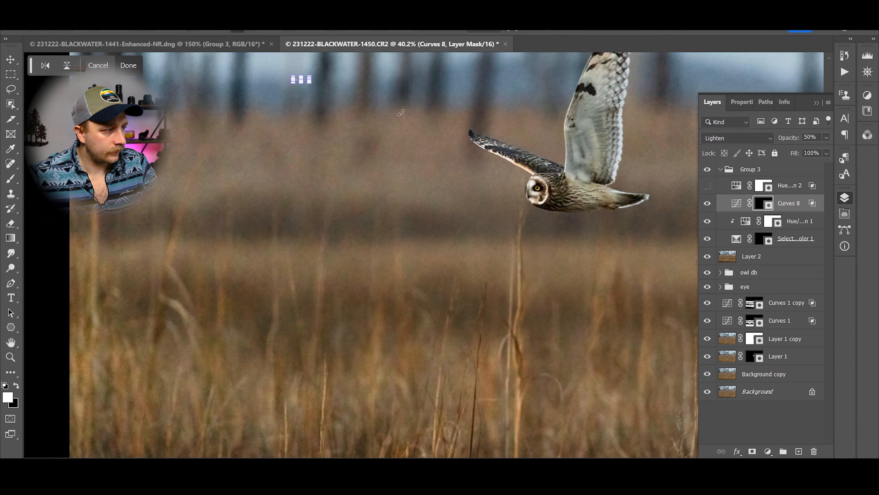
mouse_move(763, 203)
left_mouse_down()
mouse_move(813, 347)
mouse_move(815, 449)
left_mouse_up()
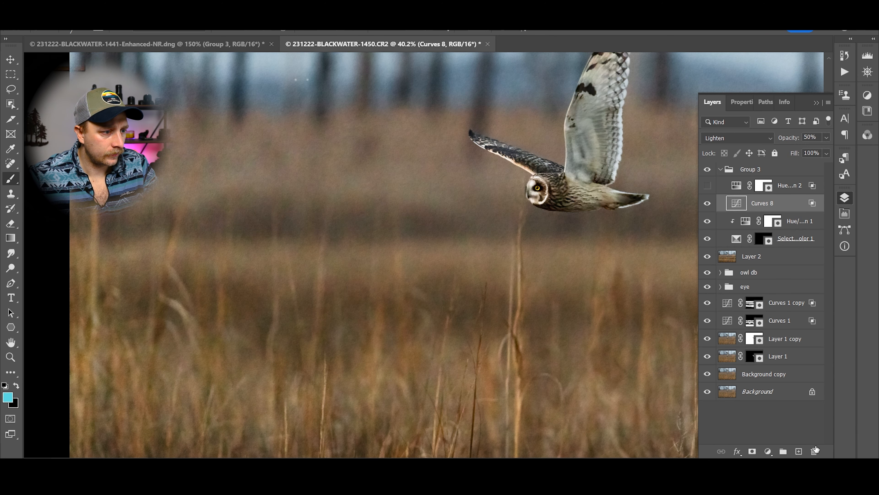
scroll(543, 181, "up", 14)
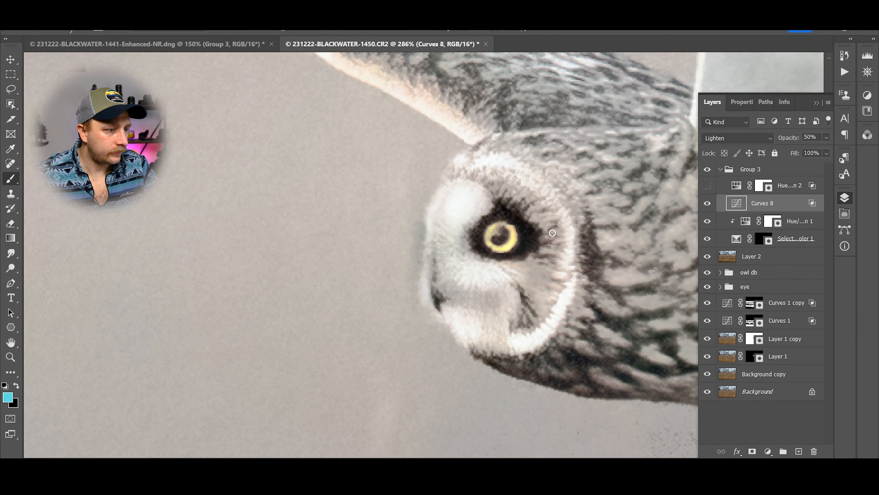
left_click(763, 186)
left_click_drag(763, 186, 816, 450)
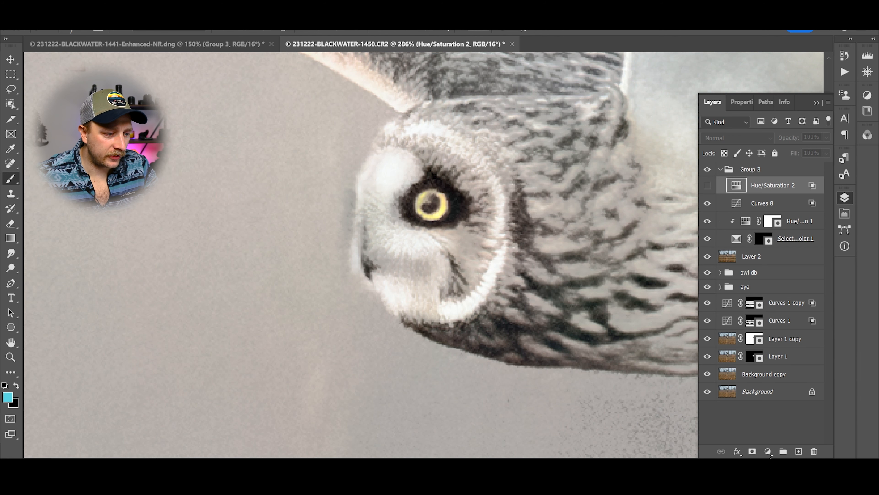
- Add new layer masks to Hue/Saturation 2 and Curves 8, and invert the Curves 8 mask to black
left_click(752, 450)
left_click(753, 205)
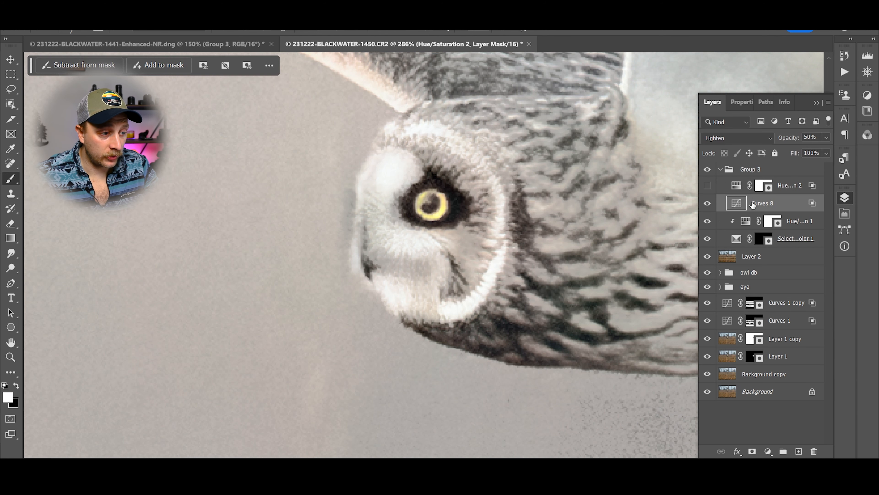
left_click(752, 451)
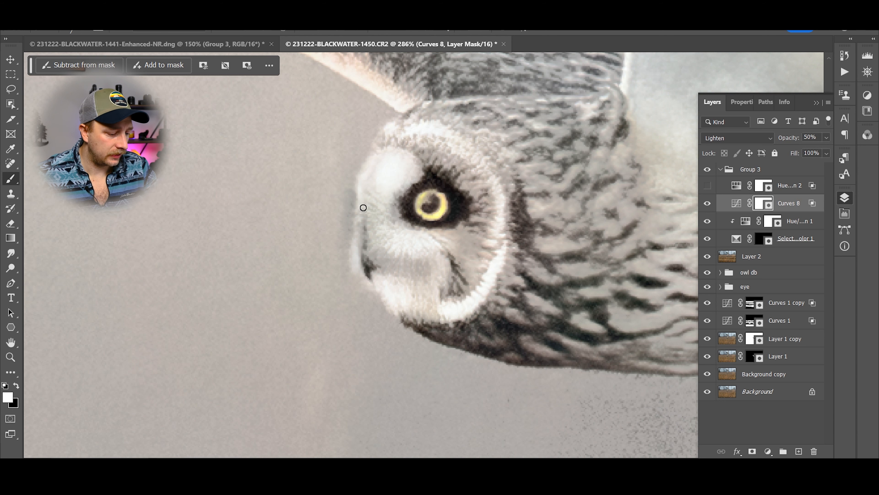
key("ctrl+i")
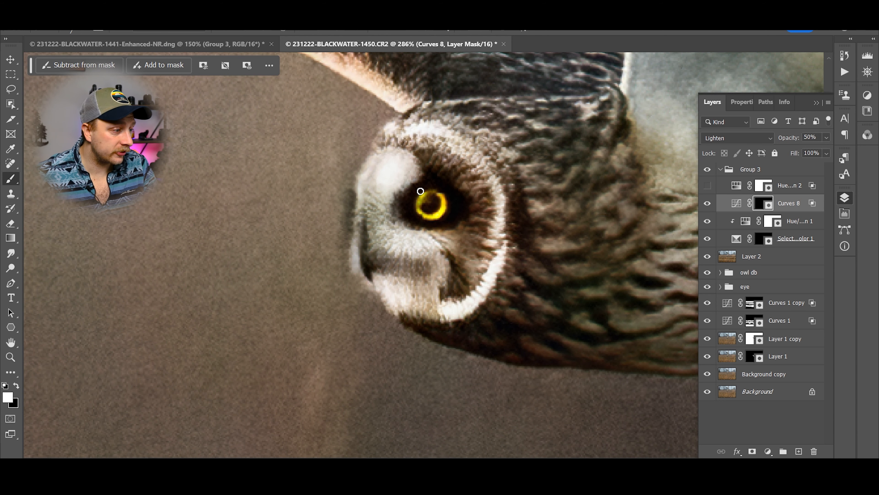
- Paint white over the owl's eye on the Curves 8 mask with a resized brush, and compare the eye with and without the layer
key("bracketright")
key("bracketright")
key("bracketright")
key("bracketleft")
key("bracketleft")
key("bracketright")
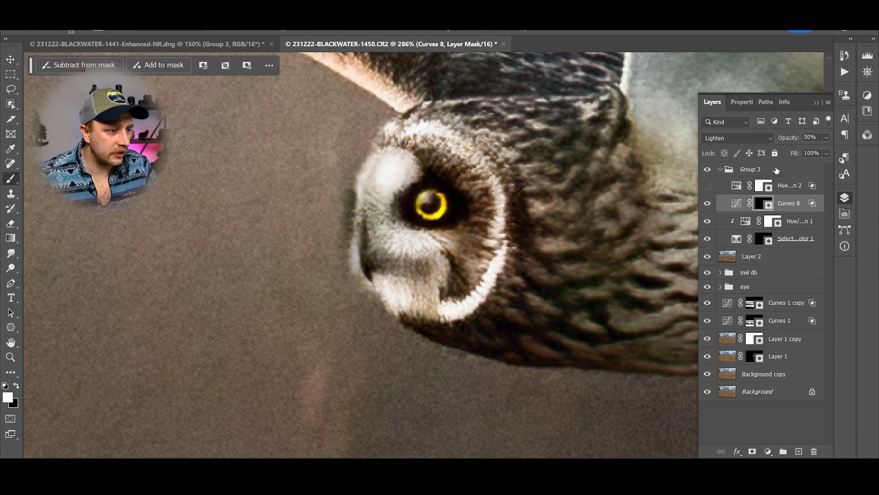
left_click(707, 203)
left_click(708, 205)
- Show Hue/Saturation 2 and invert its mask to black
left_click(707, 186)
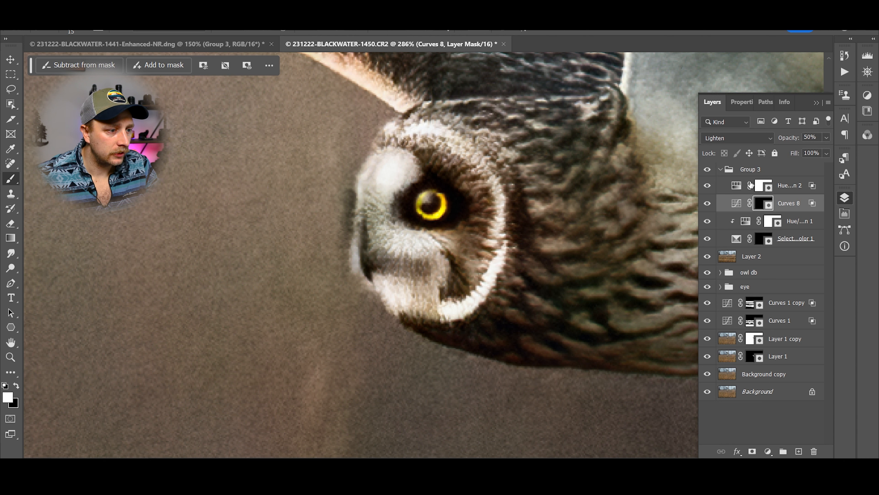
left_click(758, 186)
key("ctrl+i")
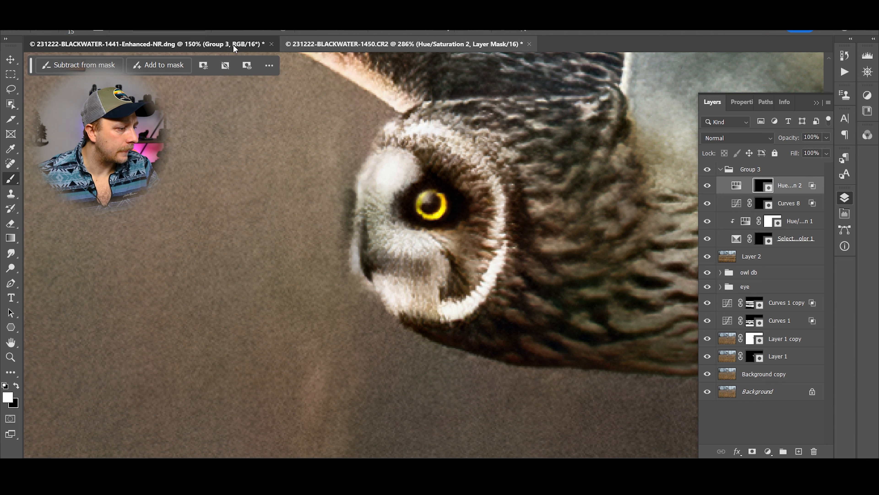
- In the 231222-BLACKWATER-1441 photo, show Hue/Saturation 2, select its mask, and compare the image with and without the layer
left_click(221, 44)
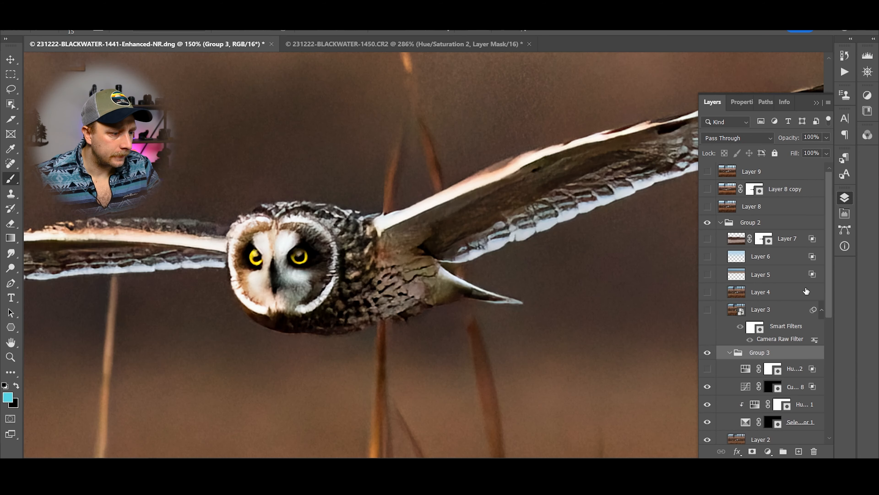
left_click(707, 368)
left_click(772, 369)
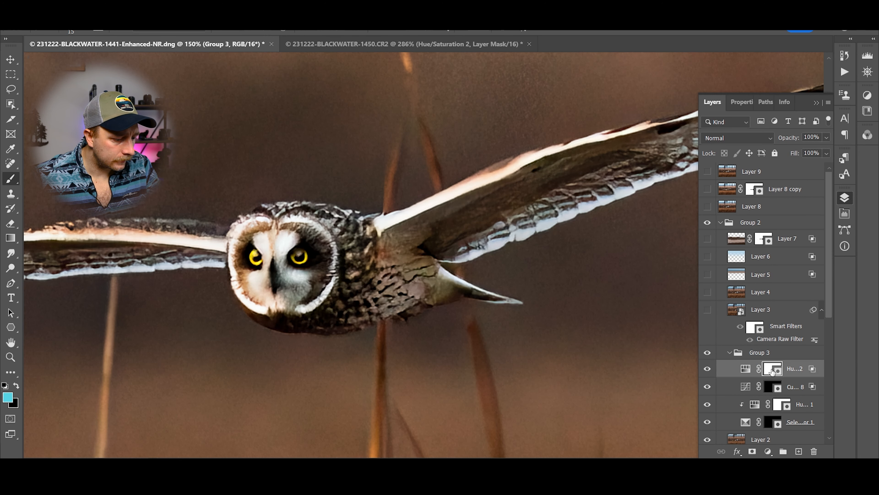
key("d")
scroll(568, 342, "down", 5)
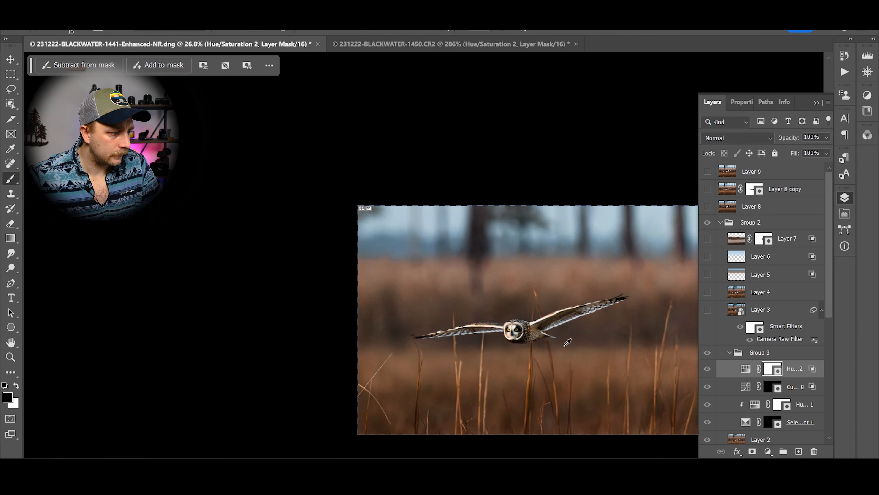
left_click_drag(572, 336, 501, 261)
key("x")
scroll(448, 261, "up", 5)
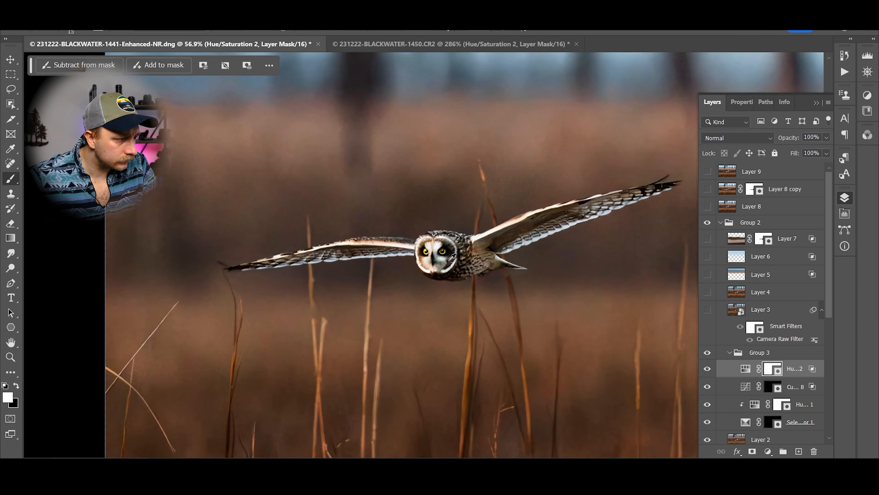
left_click(708, 368)
left_click(707, 369)
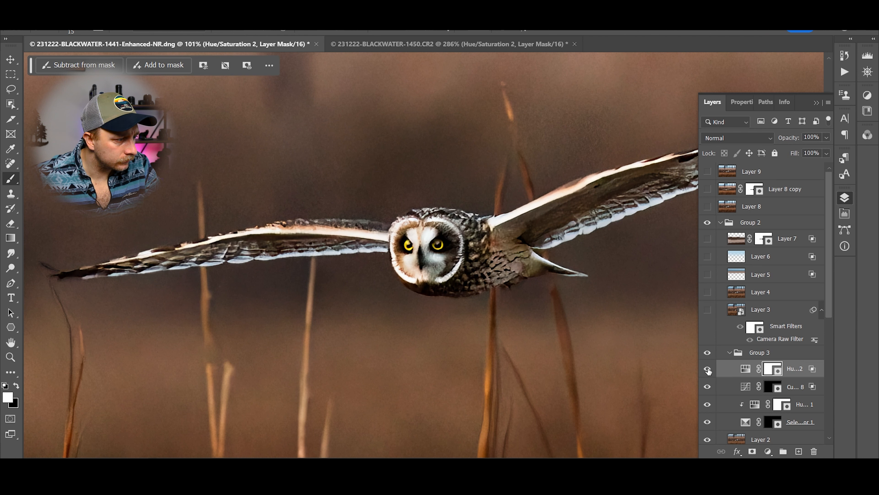
- Examine the Yellows, Reds and Cyans settings of Hue/Saturation 2 in the 1441 photo
double_click(745, 369)
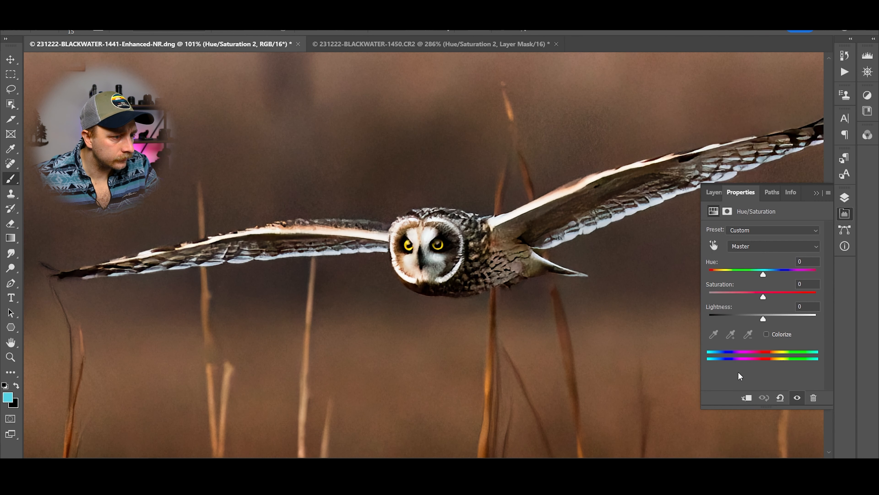
left_click(759, 246)
left_click(740, 276)
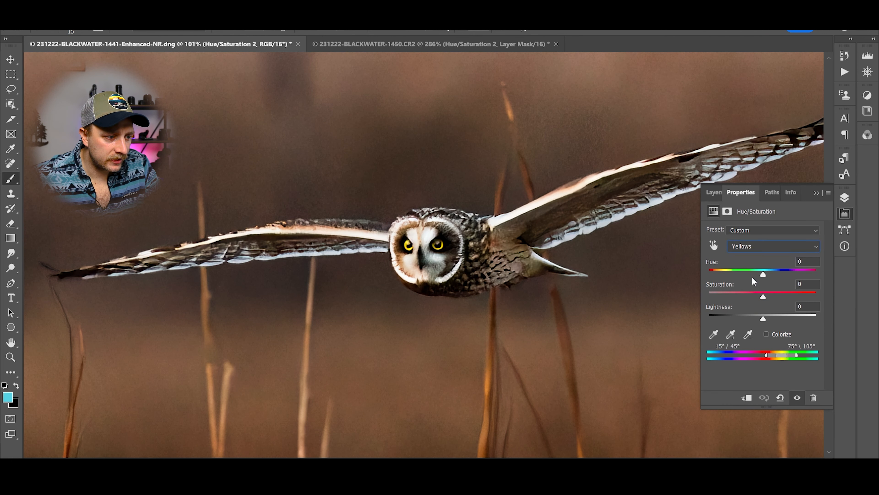
left_click(755, 246)
left_click(757, 267)
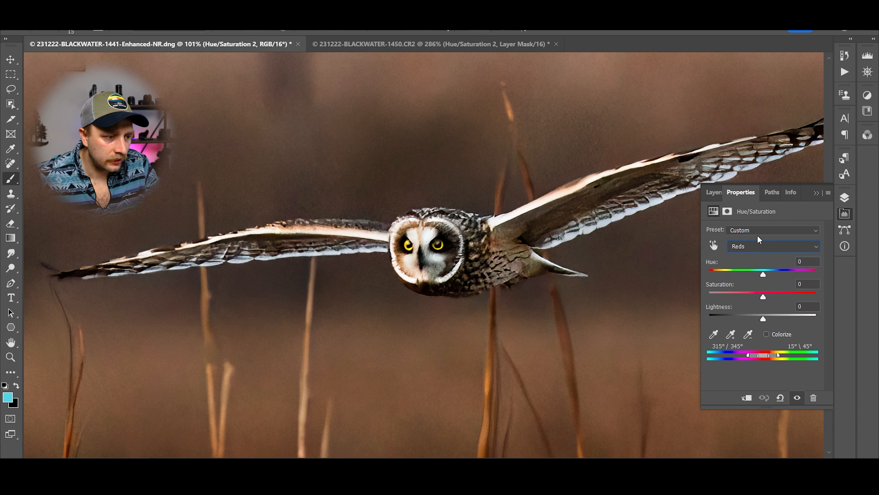
left_click(759, 246)
left_click(755, 294)
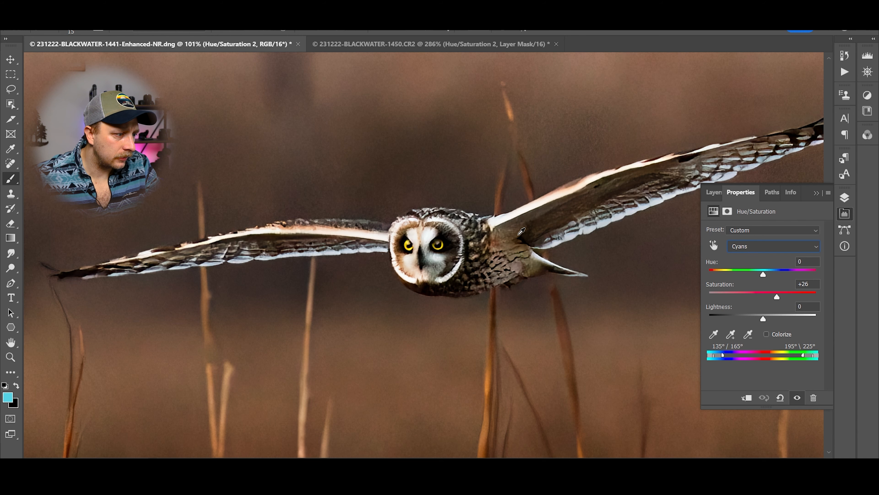
- Compare the whole 1441 photo with and without Hue/Saturation 2
scroll(518, 235, "down", 5)
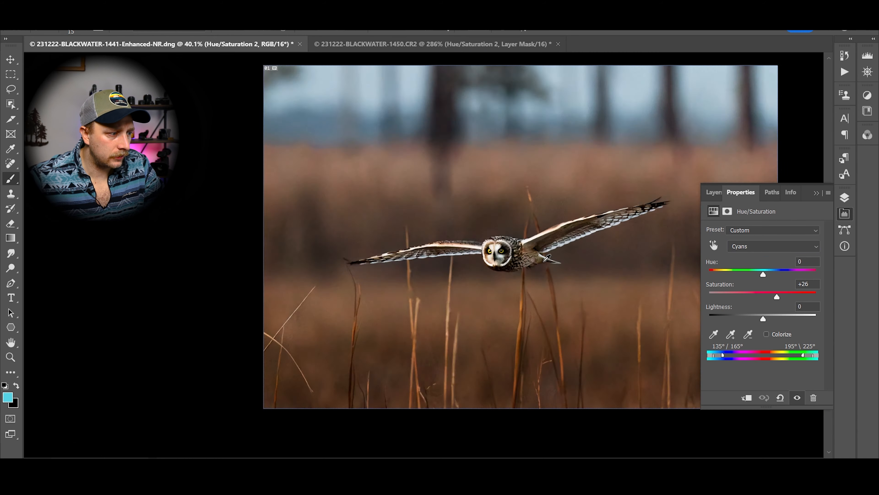
left_click(845, 197)
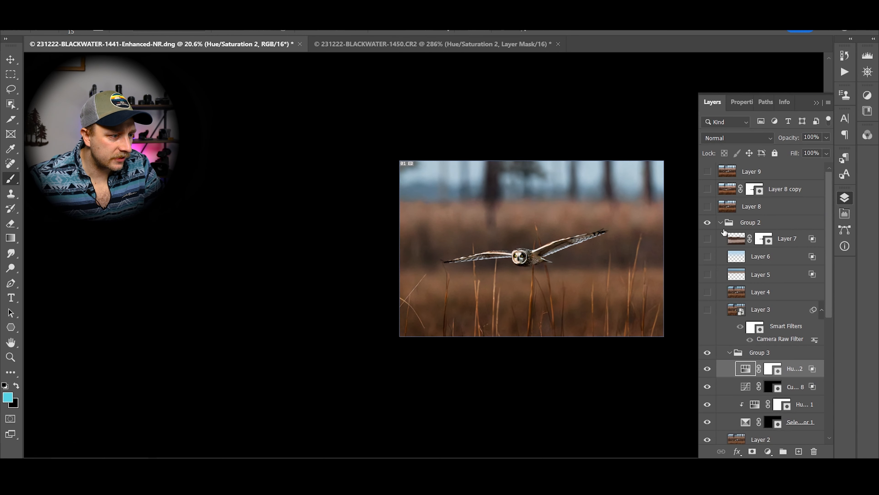
left_click(706, 369)
left_click(706, 369)
left_click(707, 369)
left_click(707, 369)
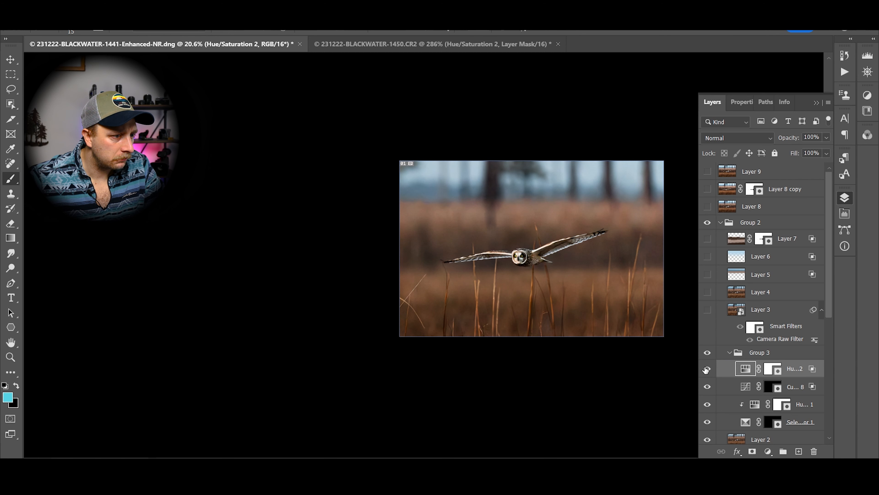
- Switch back to the 231222-BLACKWATER-1450 photo and check the Hue/Saturation 2 mask over the whole image with the red mask overlay
left_click(494, 44)
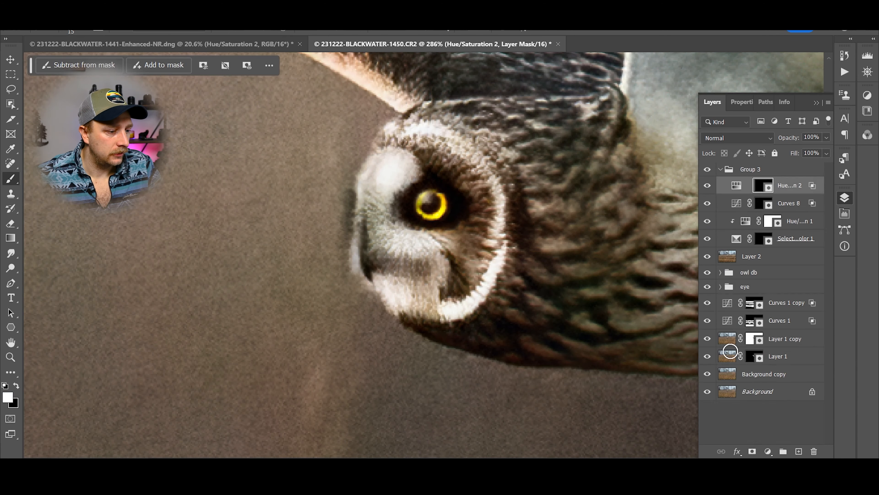
scroll(567, 241, "down", 5)
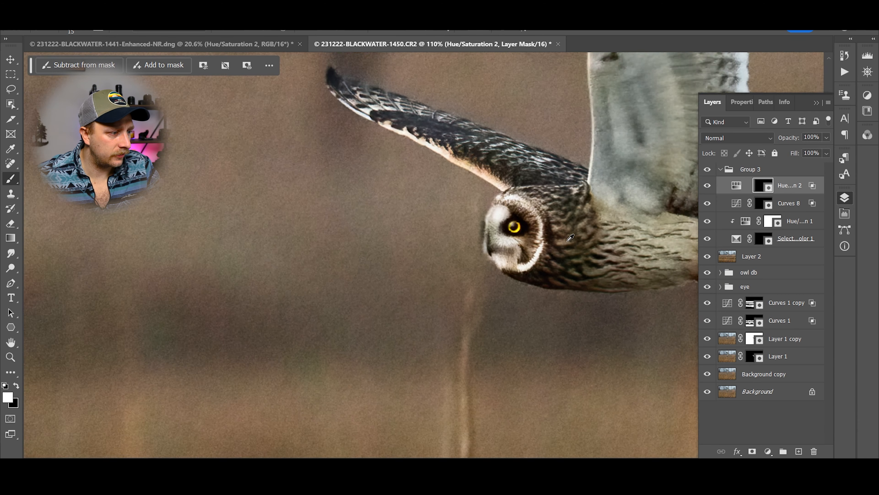
scroll(567, 240, "down", 6)
left_click_drag(571, 238, 497, 320)
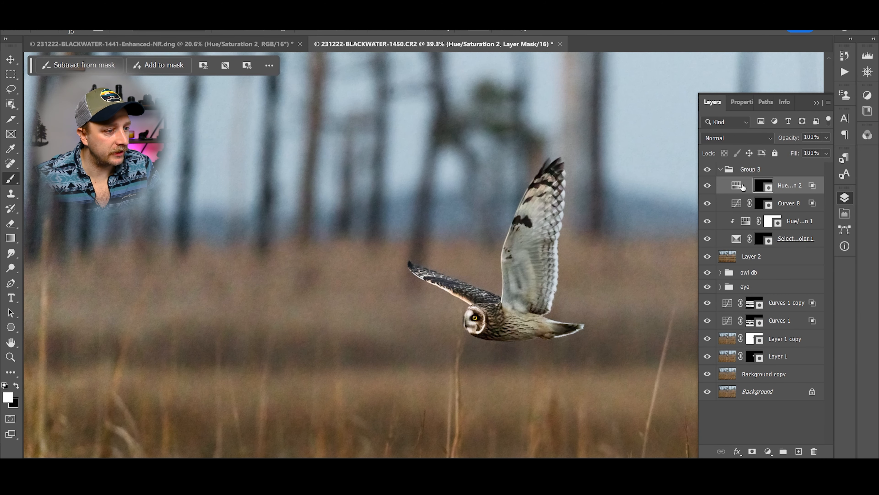
scroll(578, 301, "down", 4)
key("x")
key("backslash")
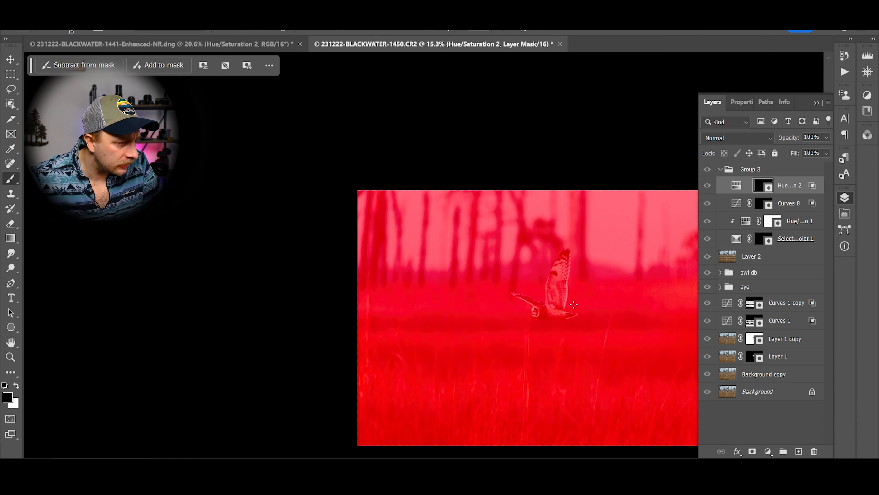
key("backslash")
key("x")
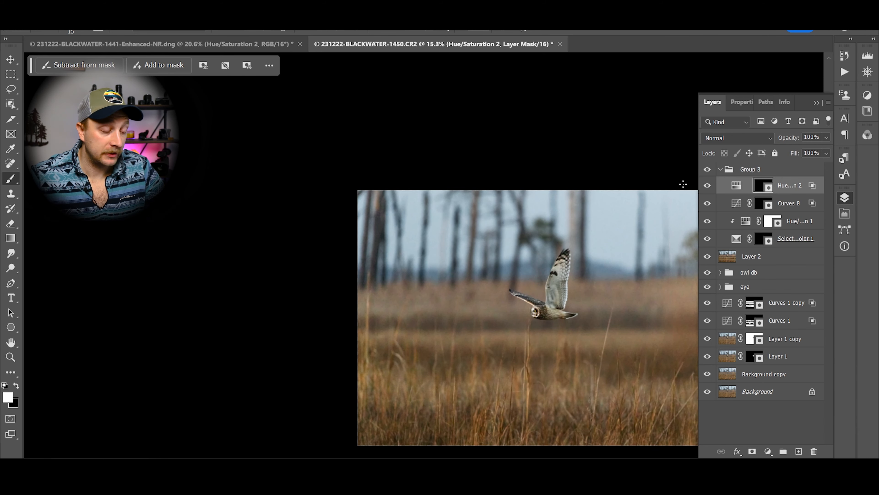
left_click_drag(618, 295, 532, 310)
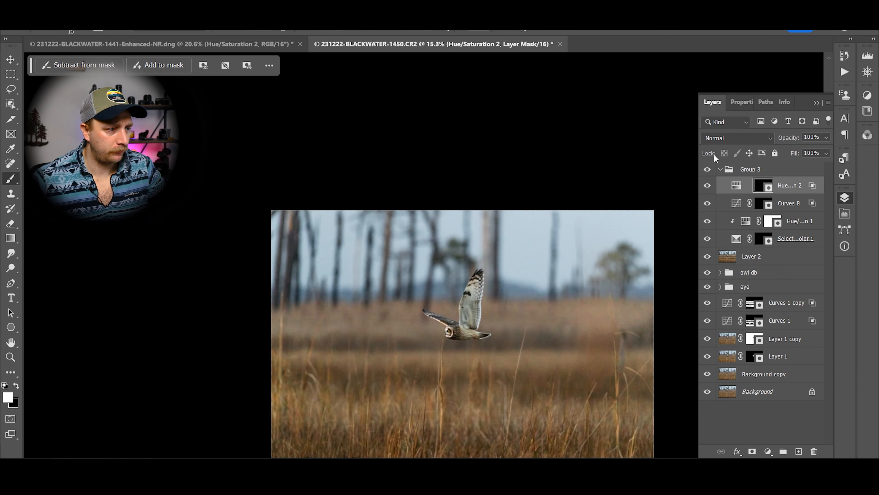
- Collapse Group 3 in the 1450 photo, and show Layer 3 in the 231222-BLACKWATER-1441 photo
left_click(720, 169)
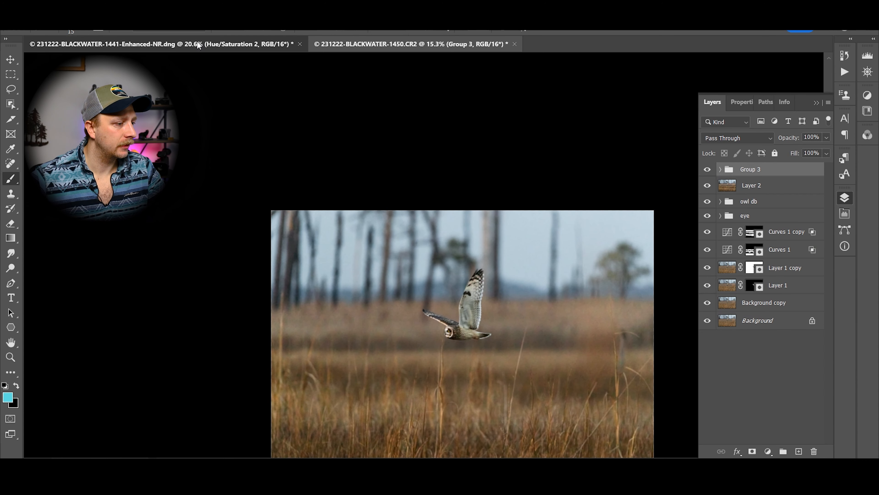
left_click(196, 40)
left_click(707, 311)
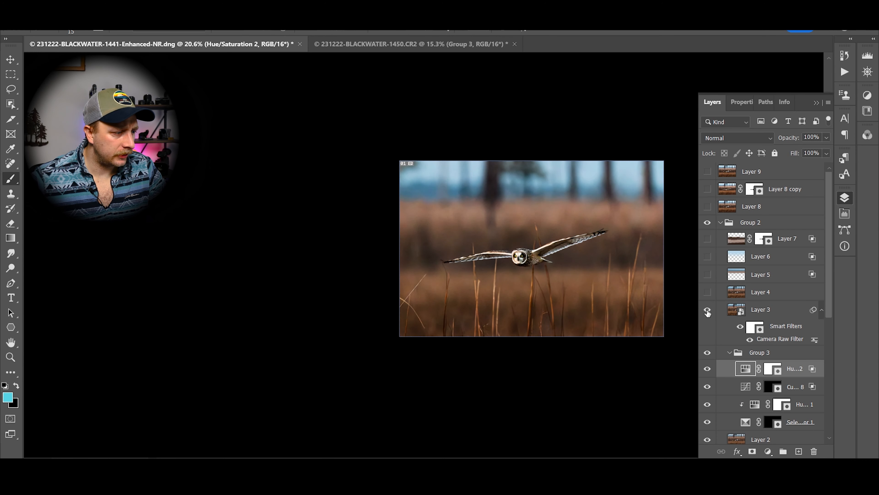
- Examine the Light, Color, Effects and Curve settings in Layer 3's Camera Raw Filter of the 1441 photo
left_click(780, 340)
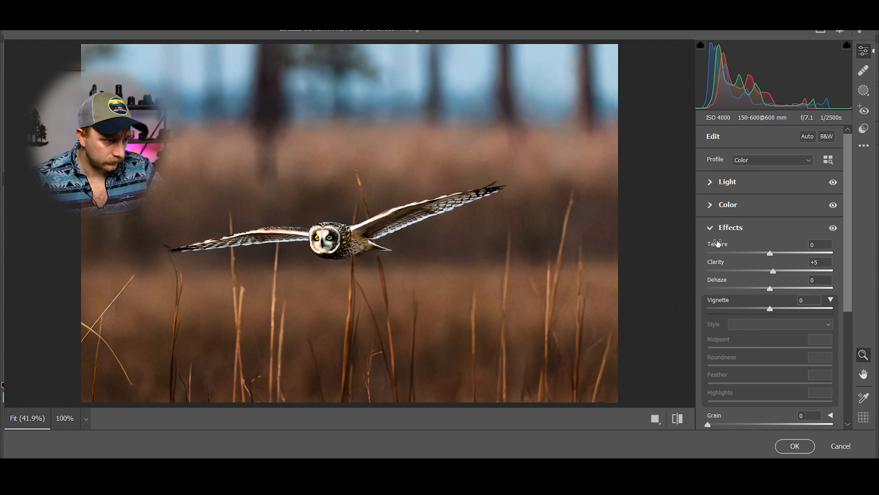
left_click(711, 228)
left_click(758, 187)
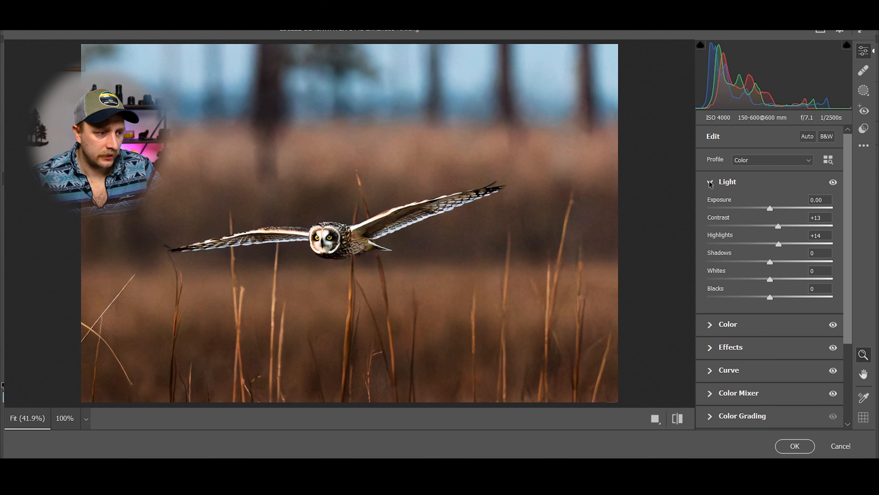
left_click(709, 183)
left_click(707, 209)
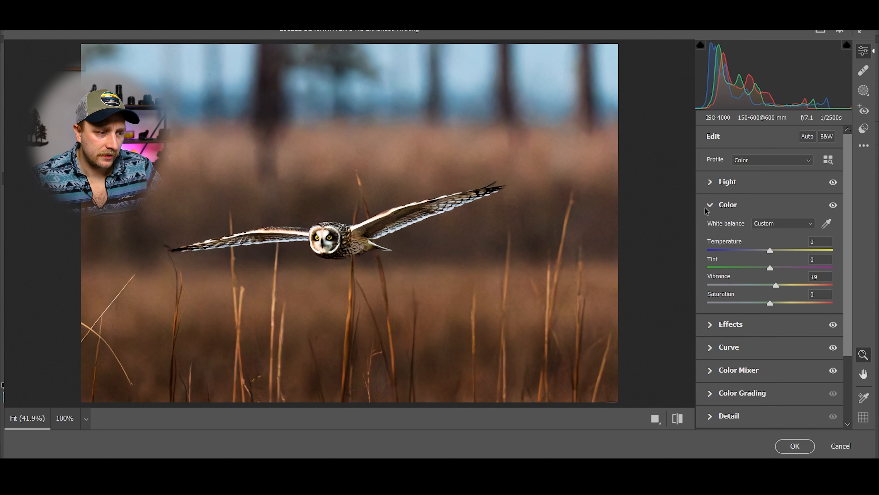
left_click(707, 209)
left_click(710, 228)
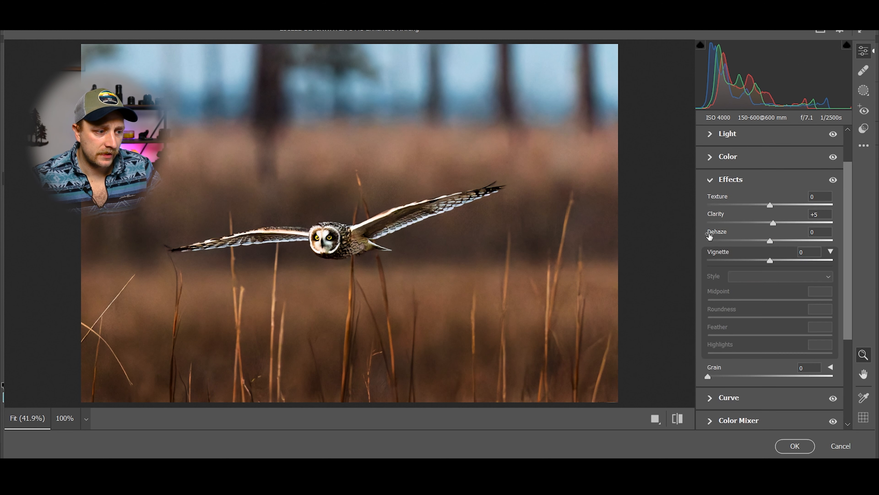
left_click(710, 179)
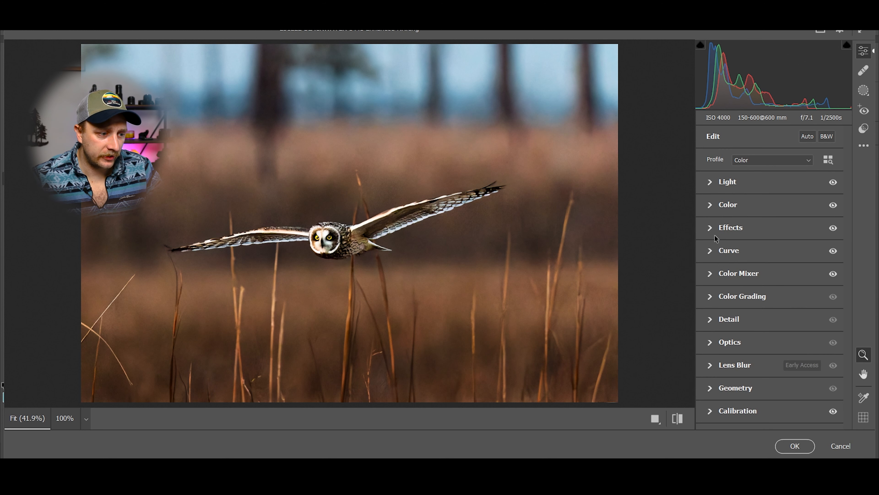
left_click(709, 256)
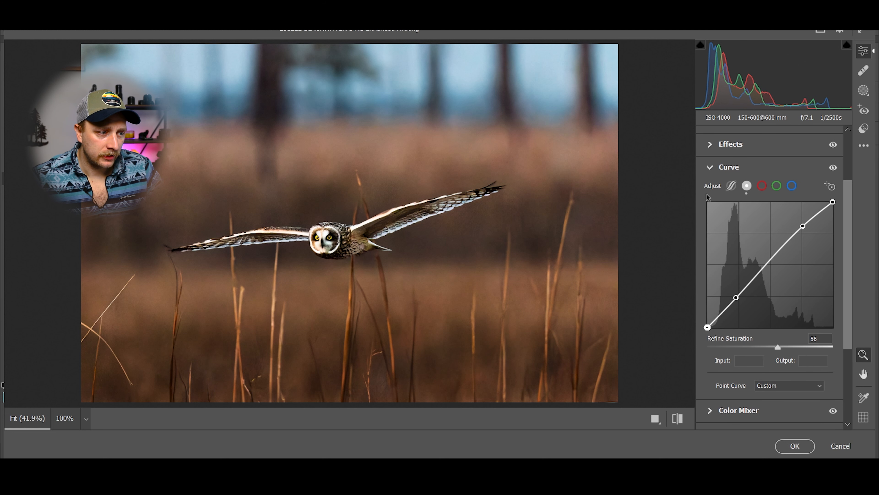
left_click(709, 169)
- Examine the Color Mixer's Hue, Saturation and Luminance settings for all colours
left_click(709, 274)
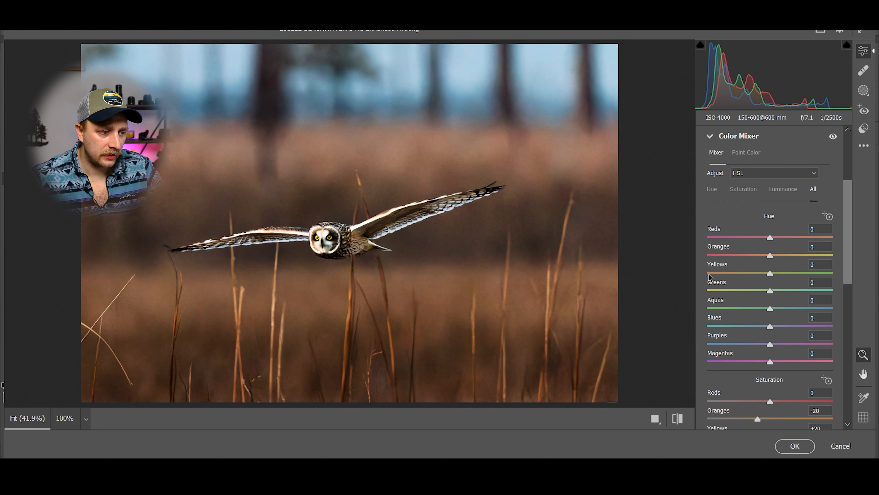
scroll(762, 339, "down", 5)
scroll(763, 339, "down", 5)
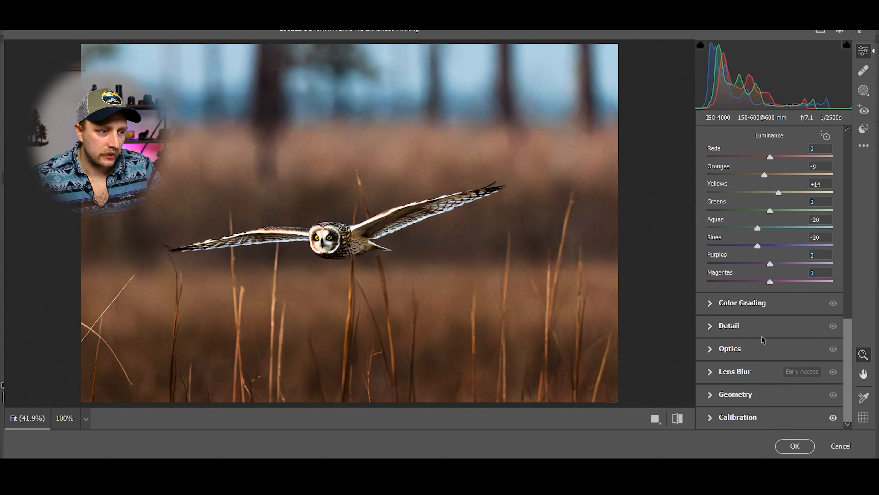
scroll(763, 339, "up", 5)
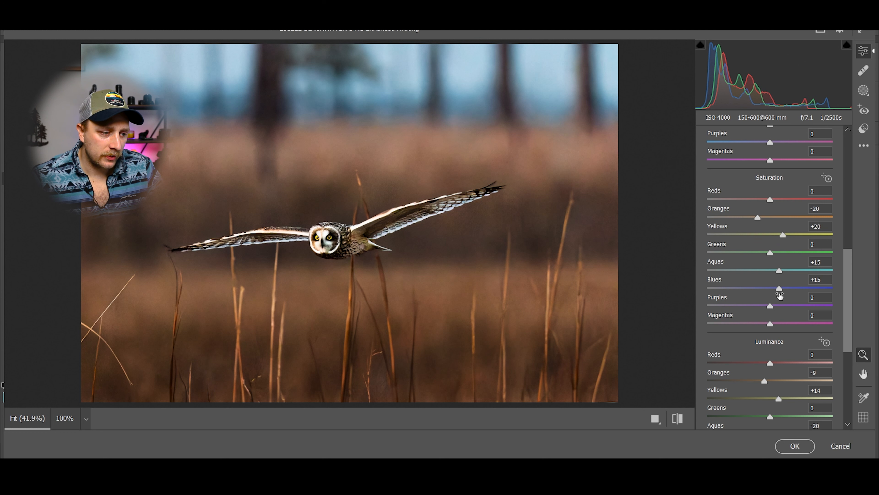
scroll(775, 321, "down", 4)
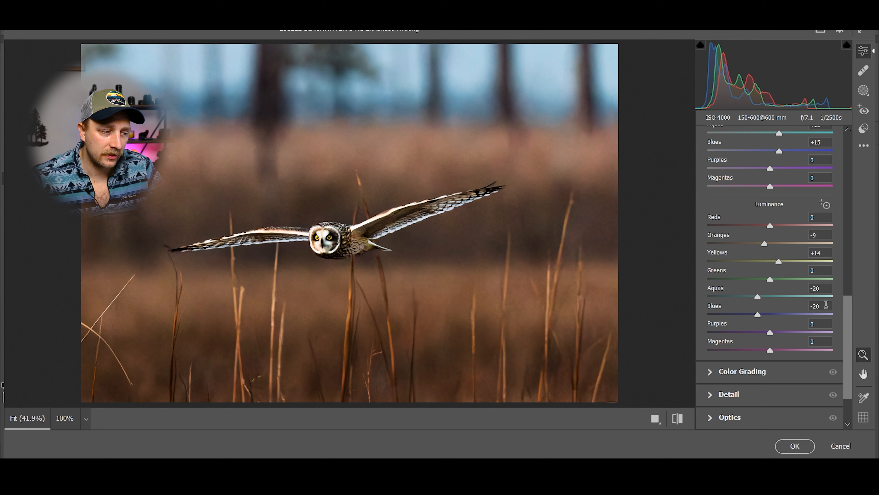
scroll(797, 369, "down", 3)
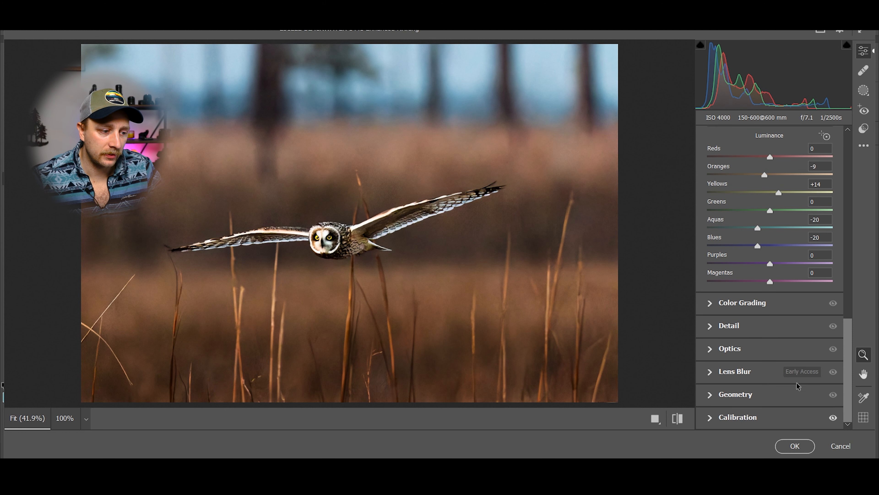
- Examine the Calibration settings, compare the photo with and without them, and close the Camera Raw Filter
left_click(708, 420)
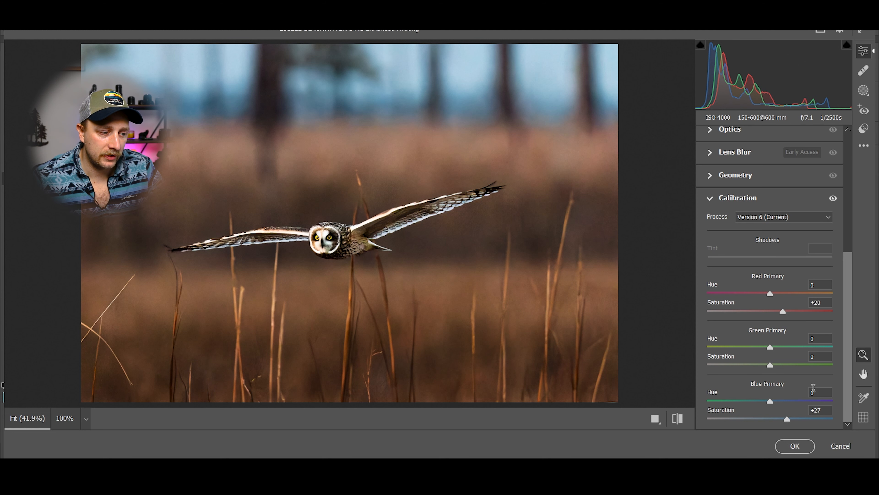
left_click(834, 199)
left_click(835, 200)
left_click(837, 201)
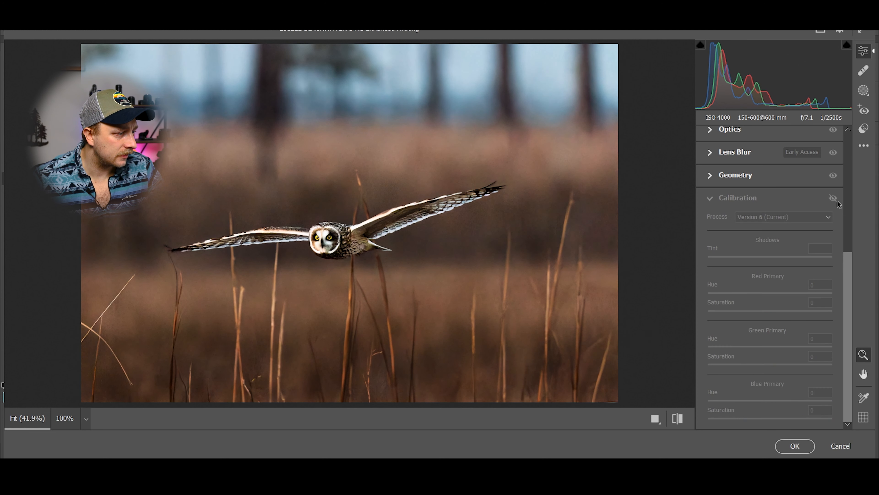
left_click(796, 447)
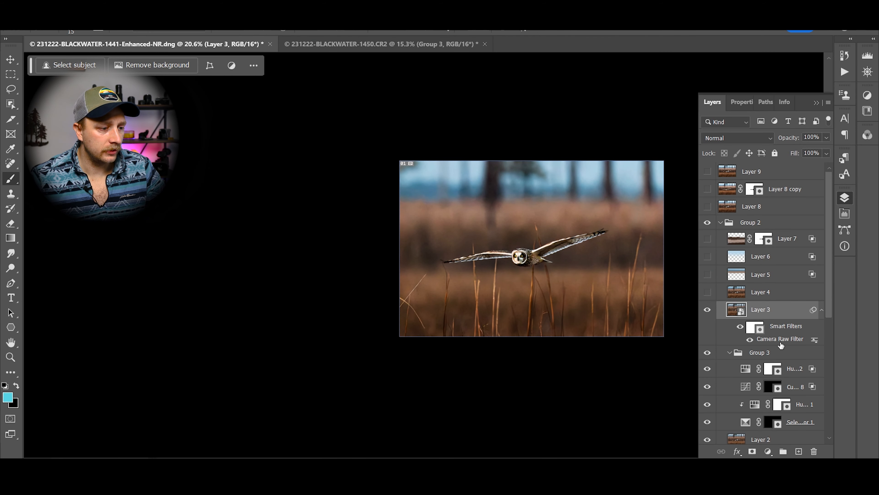
- Reopen Layer 3's Camera Raw Filter in the 1441 photo, access its additional image settings options, and cancel out of the filter
double_click(781, 340)
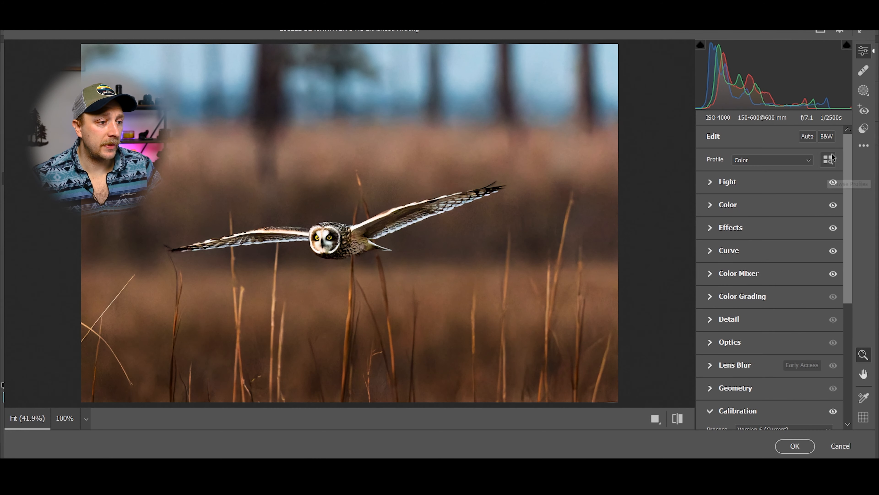
left_click(864, 146)
left_click(766, 219)
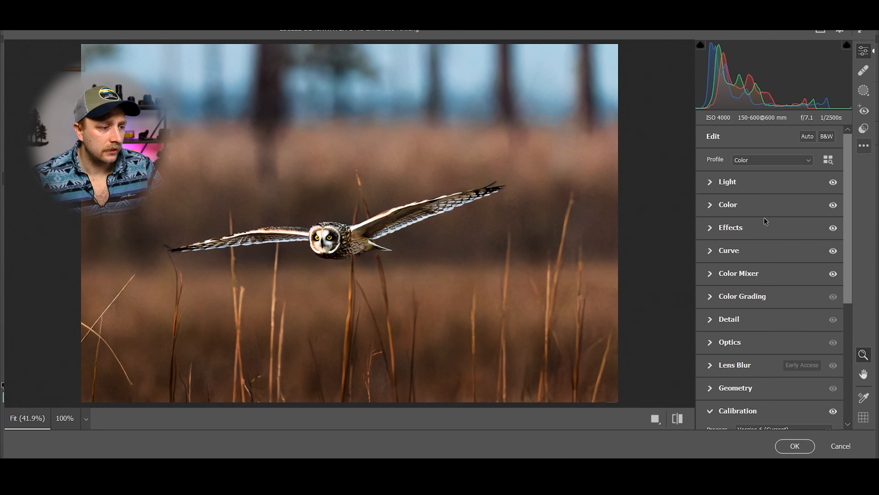
left_click(528, 67)
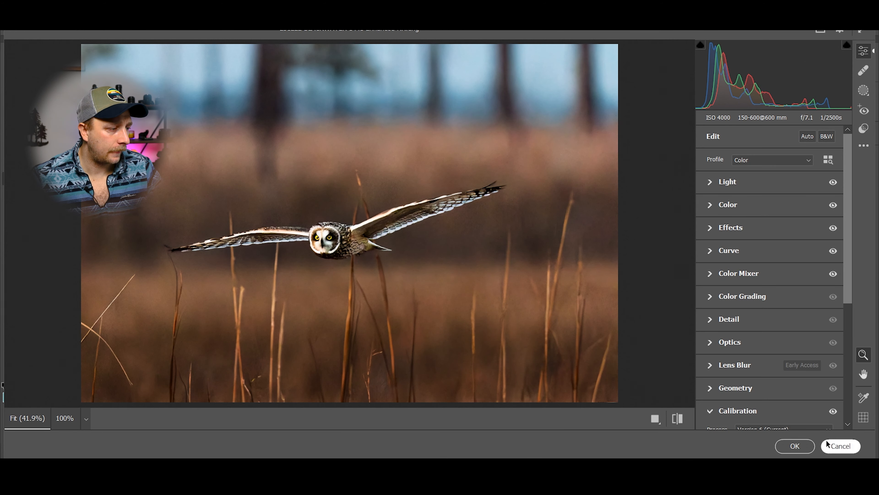
left_click(827, 444)
- In the 231222-BLACKWATER-1450 photo, stamp all visible layers into a new layer above Group 3 and convert it to a smart object
left_click(385, 45)
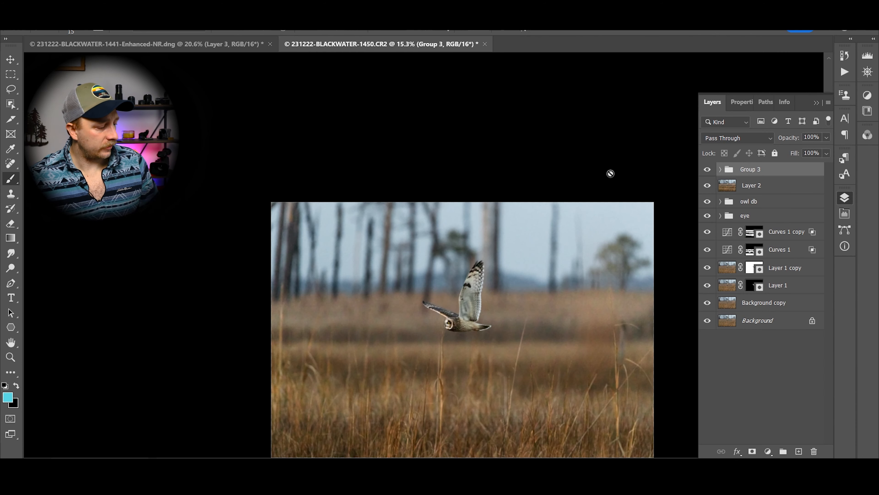
key("ctrl+shift+alt+e")
right_click(760, 172)
left_click(777, 172)
- Open the Camera Raw Filter on the new smart object of the 1450 photo
key("alt+t")
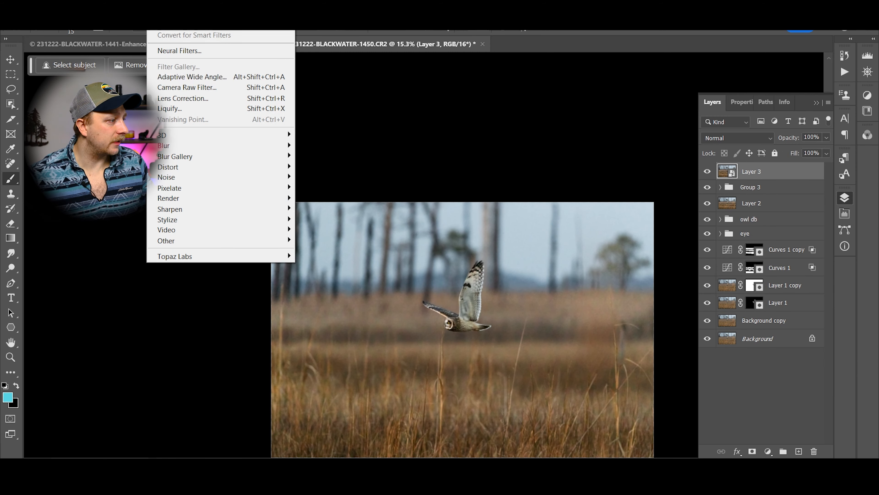
left_click(187, 87)
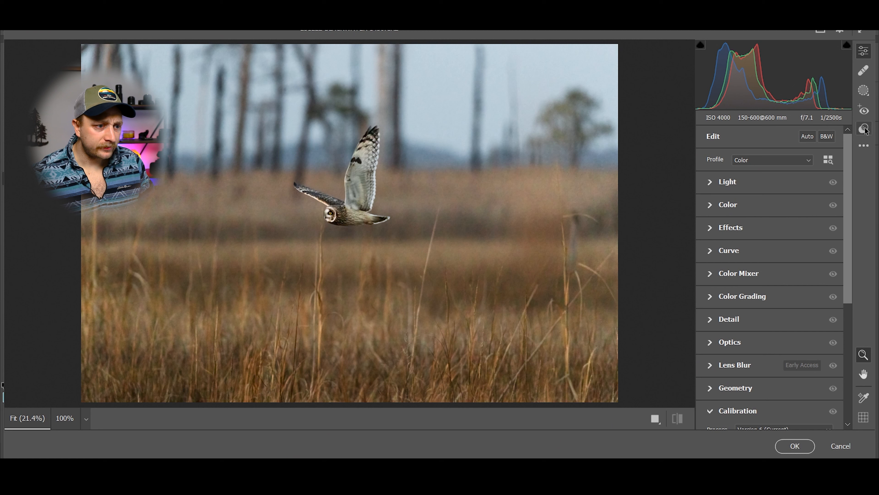
- Paste the copied edit settings into the Camera Raw Filter, raise the exposure to +0.50 and apply the filter
left_click(864, 146)
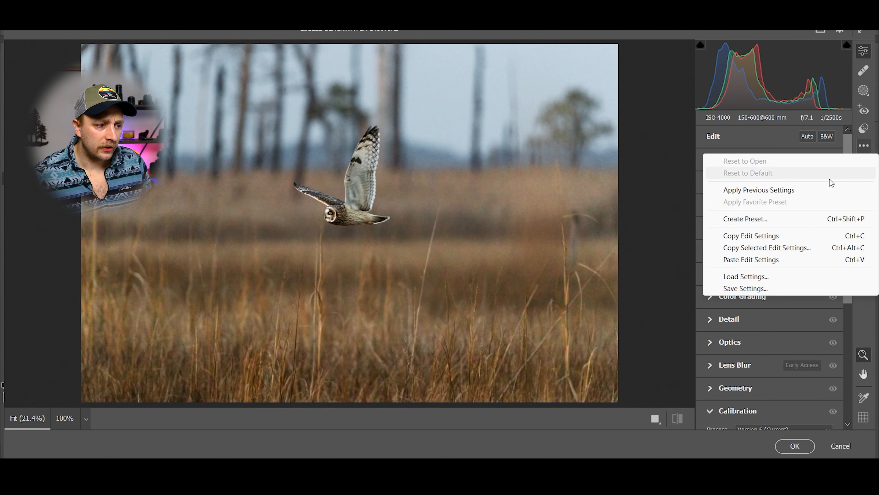
left_click(779, 259)
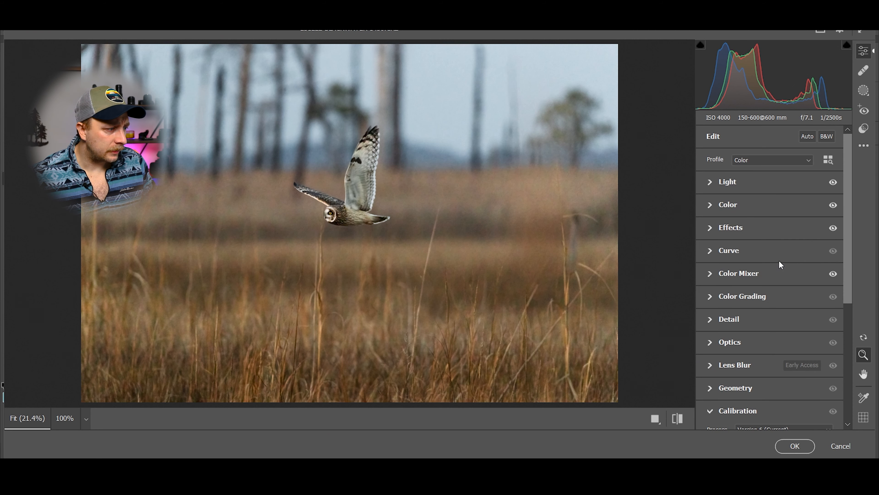
left_click(709, 183)
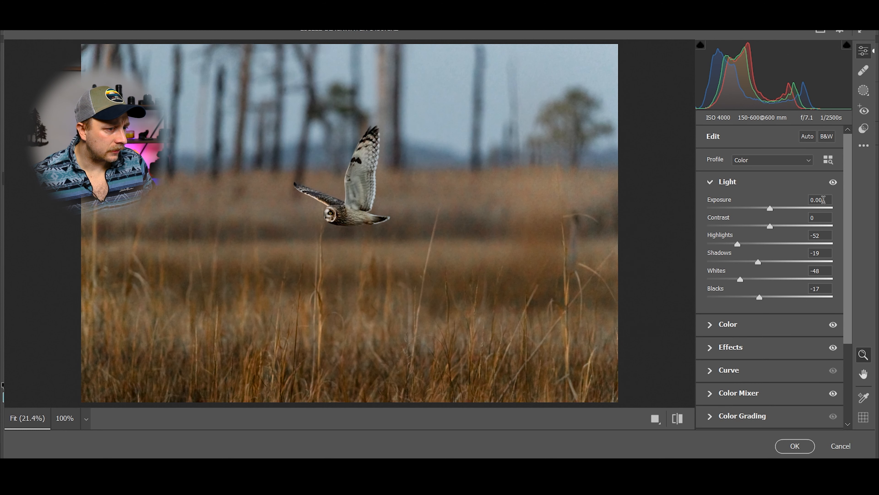
left_click_drag(770, 209, 777, 211)
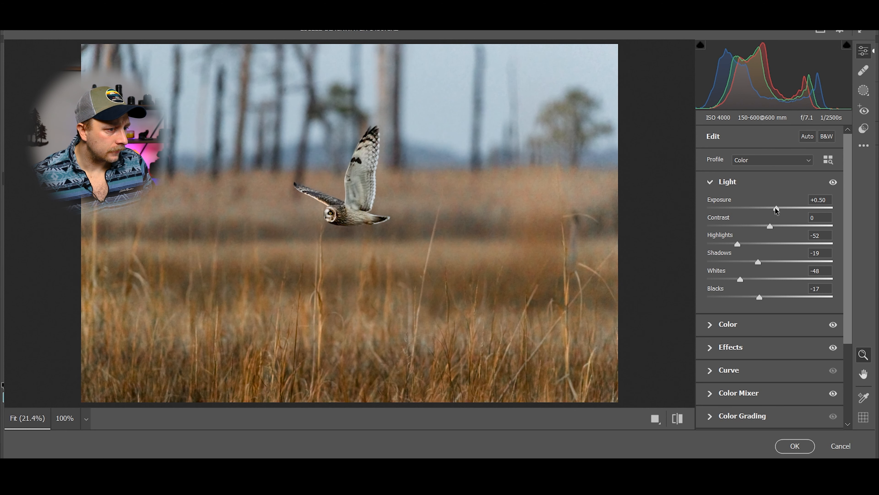
left_click(784, 445)
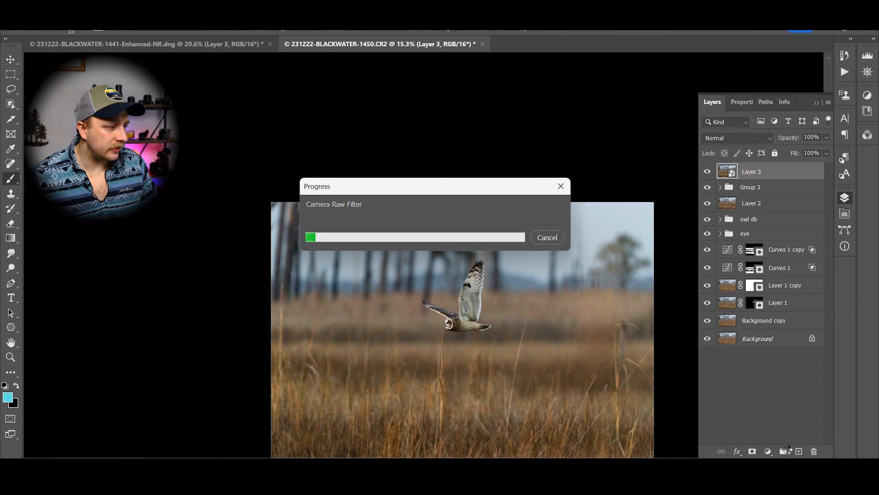
- Compare the owl and the whole photo with and without Layer 3's Camera Raw edit by toggling the layer's visibility
left_click_drag(466, 354, 461, 264)
scroll(482, 227, "up", 5, "alt")
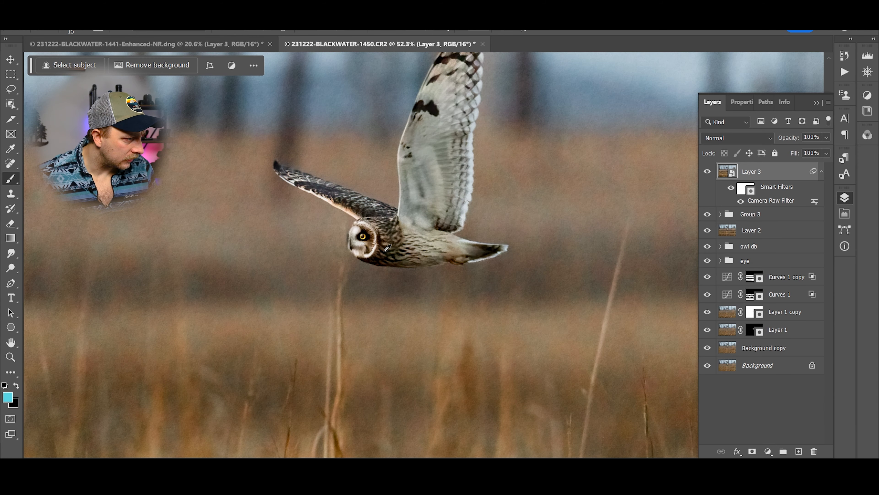
scroll(388, 248, "down", 2)
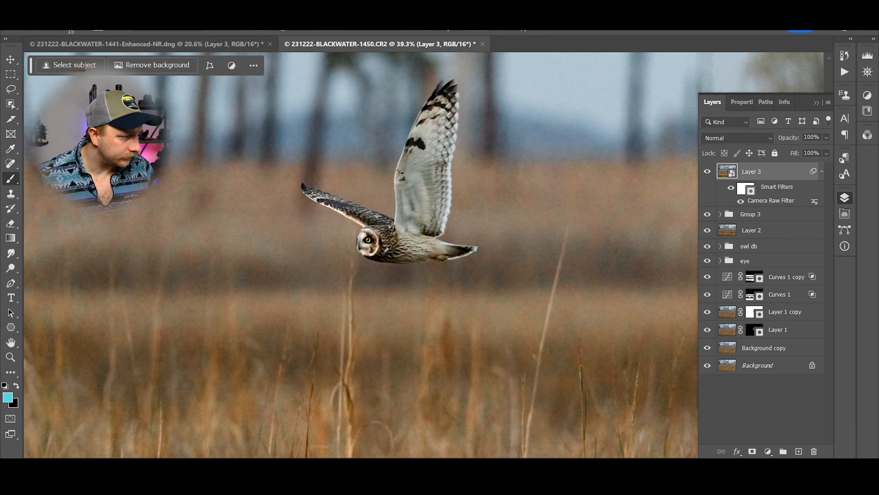
left_click(707, 172)
left_click(708, 172)
left_click(708, 171)
left_click(707, 171)
left_click(707, 171)
left_click(708, 171)
scroll(492, 279, "down", 4)
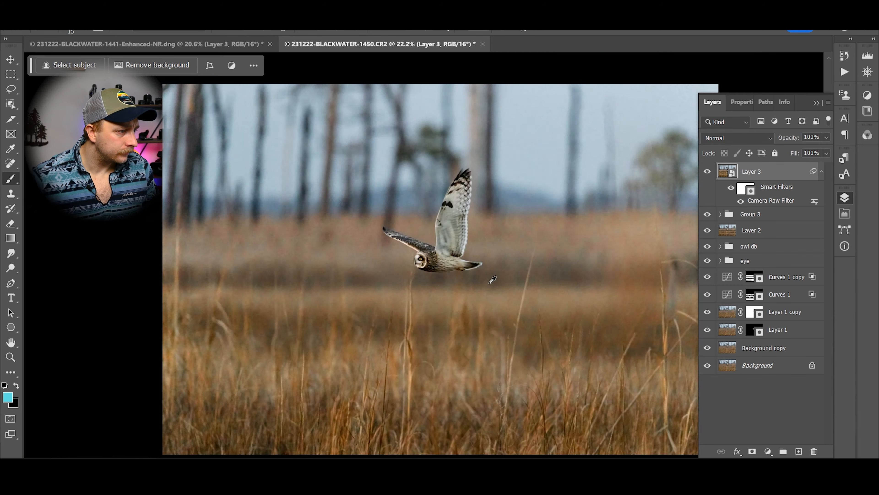
scroll(491, 280, "up", 3)
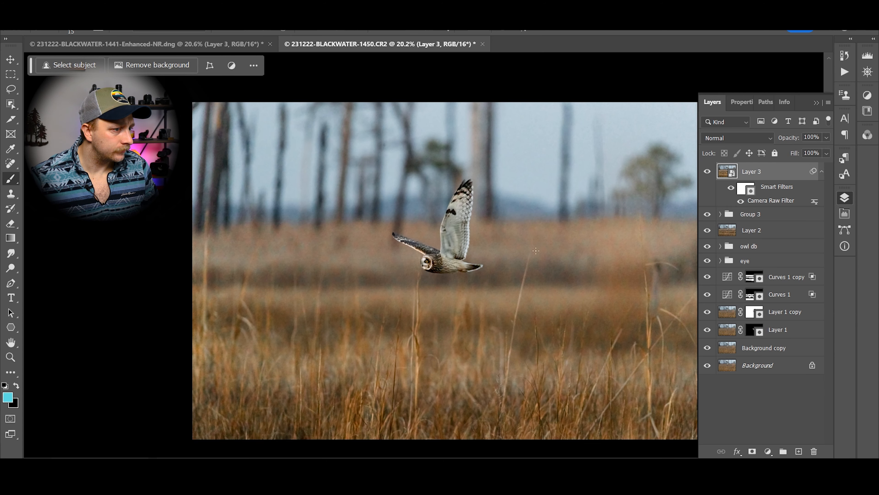
left_click(708, 172)
left_click(708, 171)
- Check the layer stack of the 1441 owl document and stamp the 1450 photo's visible layers into a new top layer
left_click(217, 42)
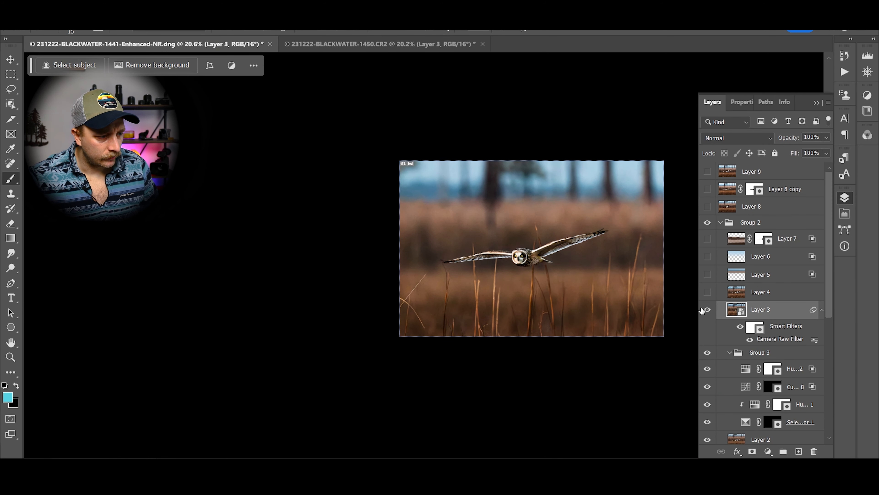
left_click(420, 46)
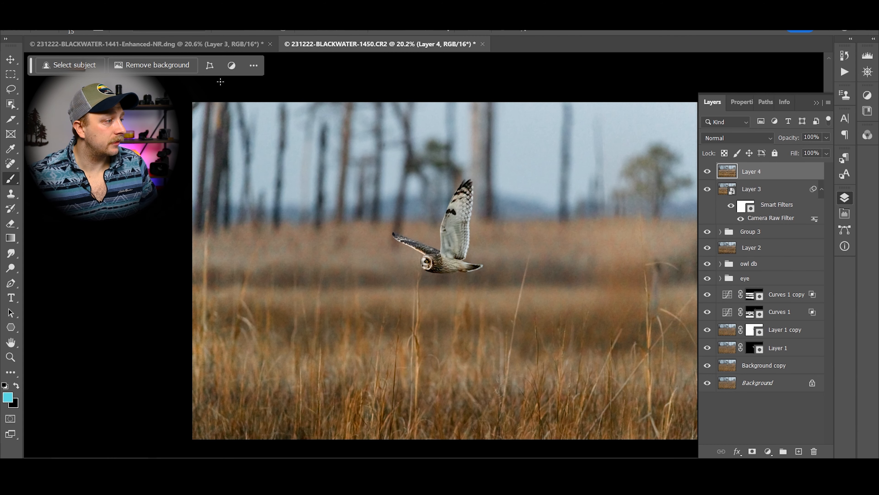
- In the 1441 document, show Layer 5 and the layer beneath it, check Layer 5's settings and return to the 1450 photo
left_click(217, 37)
left_click(708, 275)
left_click(751, 275)
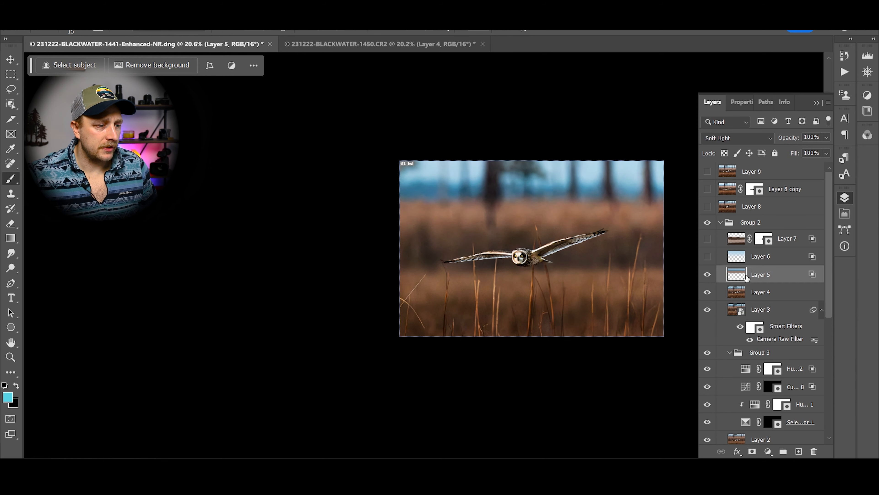
left_click_drag(609, 285, 527, 313)
left_click(421, 51)
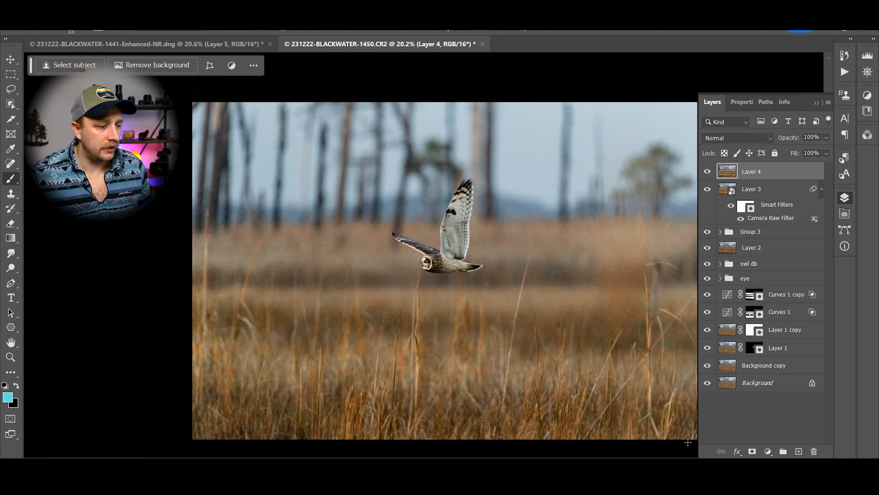
- Add an empty layer on top of the 1450 photo and examine the painted sky in the 1441 document
left_click(800, 453)
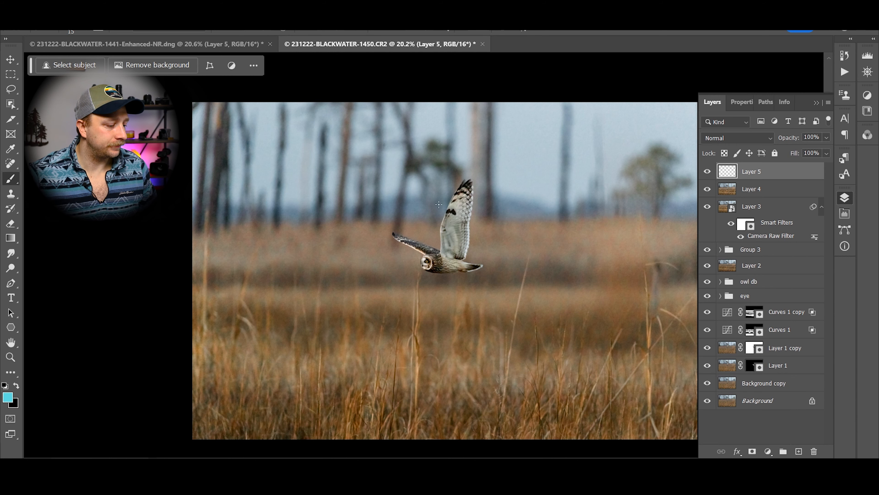
left_click(225, 43)
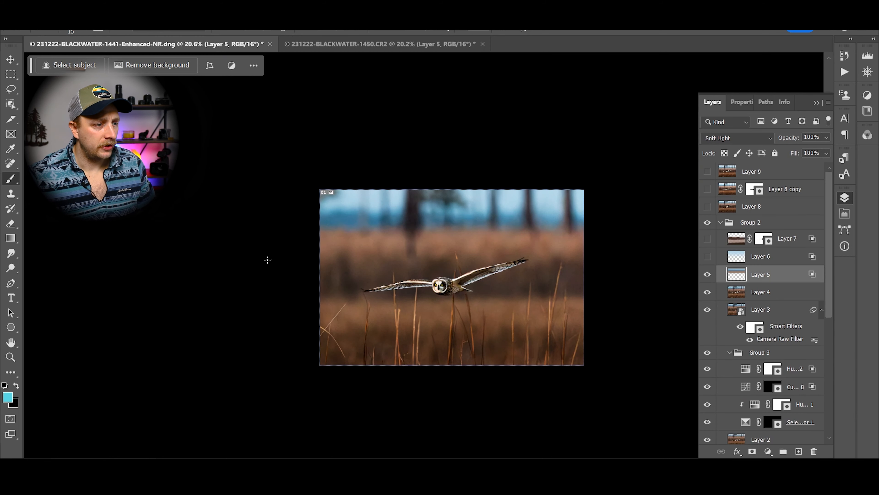
scroll(543, 249, "up", 5)
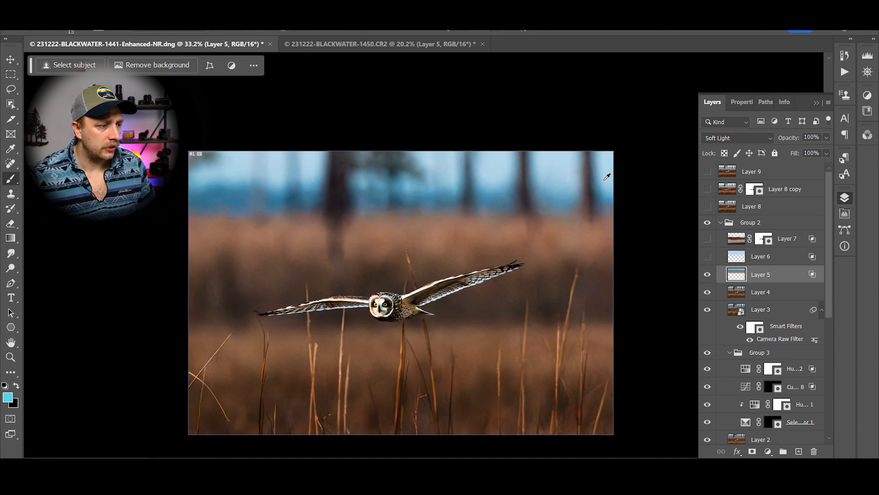
left_click_drag(552, 165, 651, 152)
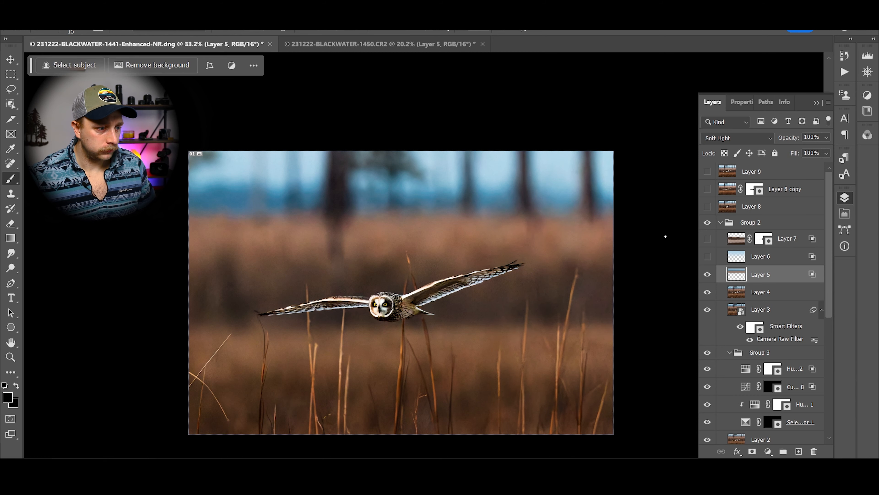
key("x")
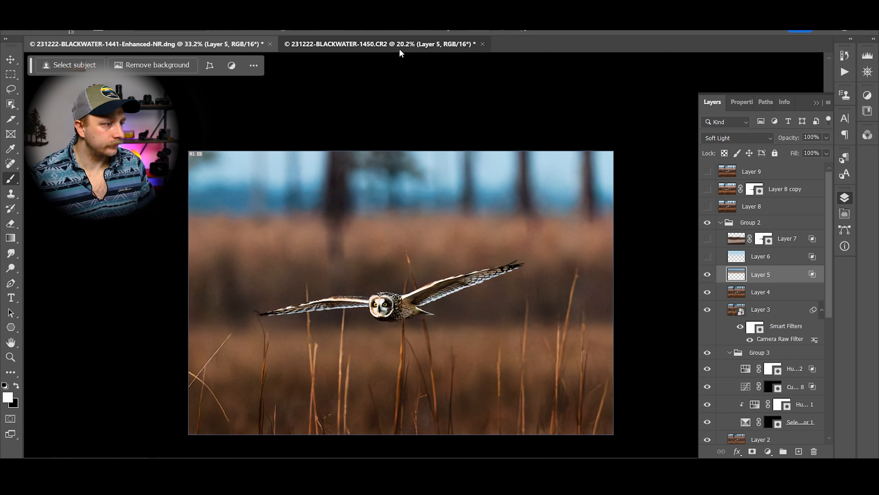
- Sample the pale blue sky of the 1450 photo and paint it across the upper sky on Layer 5 with a very large brush
left_click(381, 44)
left_click(637, 113, "alt")
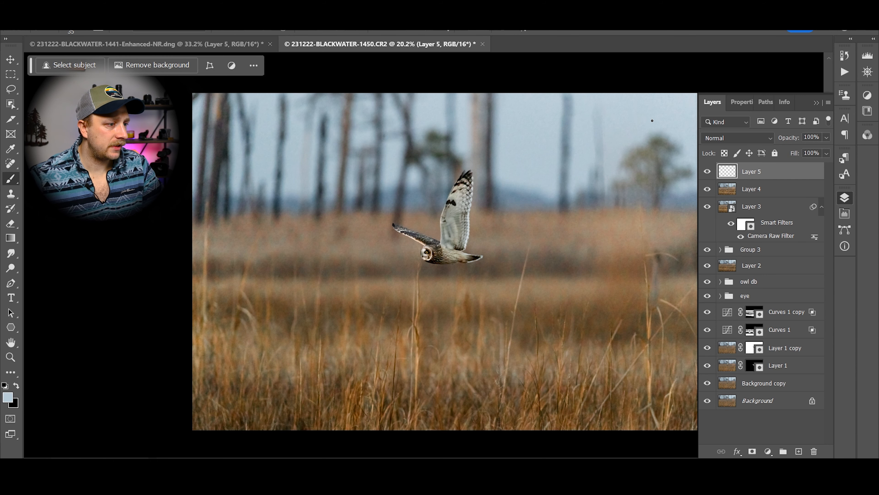
key("bracketright")
key("bracketright")
key("bracketright")
key("bracketright")
key("bracketright")
key("bracketright")
key("bracketright")
key("bracketright")
key("bracketright")
key("bracketright")
key("bracketright")
key("bracketright")
key("bracketright")
key("bracketright")
key("bracketright")
key("bracketright")
key("bracketright")
key("bracketright")
key("bracketright")
key("bracketright")
mouse_move(671, 132)
left_mouse_down()
mouse_move(181, 129)
mouse_move(191, 141)
mouse_move(298, 144)
mouse_move(417, 118)
mouse_move(484, 116)
mouse_move(533, 137)
mouse_move(696, 130)
left_mouse_up()
left_click(195, 48)
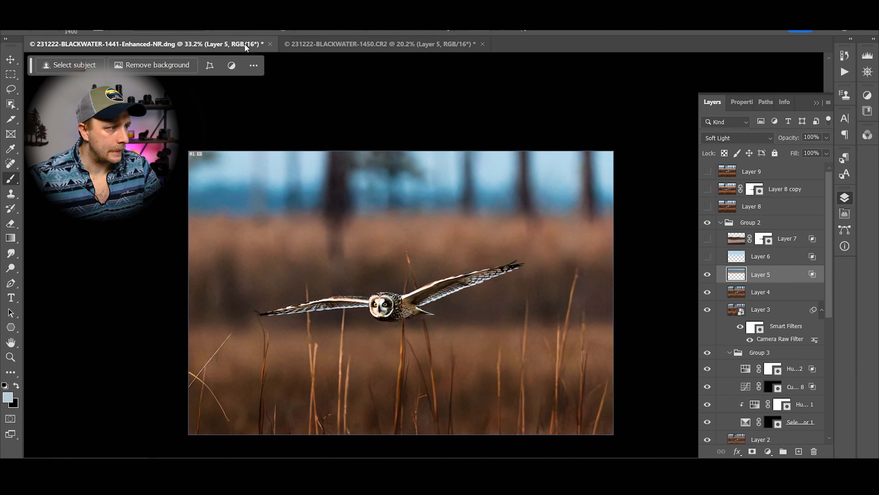
left_click(325, 39)
left_click_drag(521, 185, 455, 178)
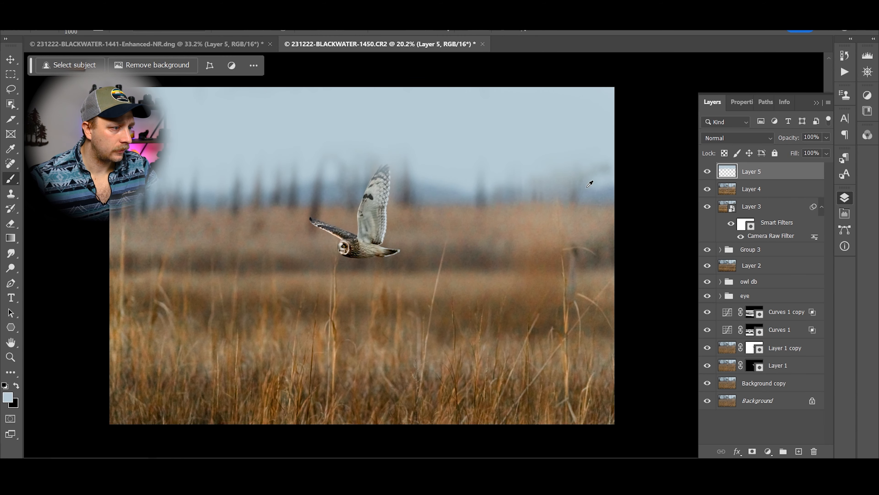
- Sample the muted blue just above the horizon as the brush colour and reduce the brush size to 800 px
left_click(598, 192, "alt")
left_click_drag(598, 193, 601, 188, "alt")
key("bracketleft")
key("bracketleft")
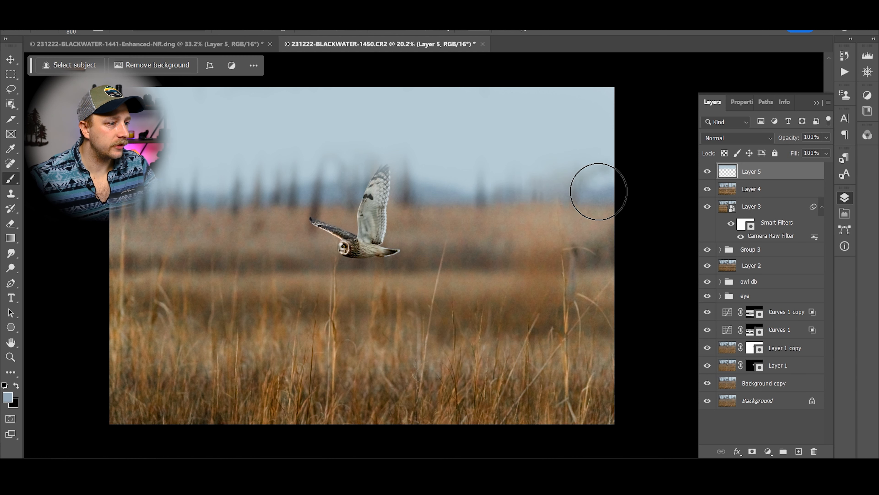
mouse_move(606, 190)
left_mouse_down()
mouse_move(412, 189)
mouse_move(400, 185)
mouse_move(398, 171)
mouse_move(364, 158)
mouse_move(331, 189)
left_mouse_up()
key("ctrl+z")
key("ctrl+z")
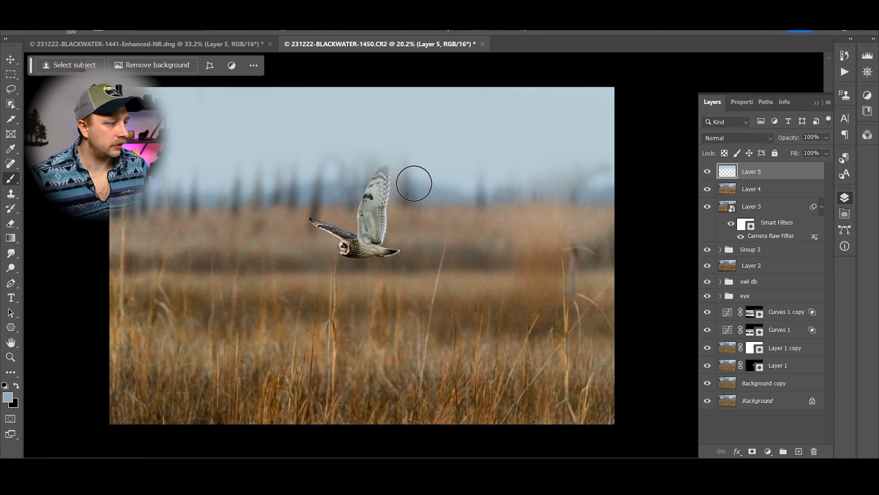
- Paint a muted blue band along the horizon on both sides of the owl's wing with a 500 px brush
left_click_drag(403, 187, 649, 185)
mouse_move(355, 179)
left_mouse_down()
mouse_move(354, 187)
mouse_move(135, 189)
left_mouse_up()
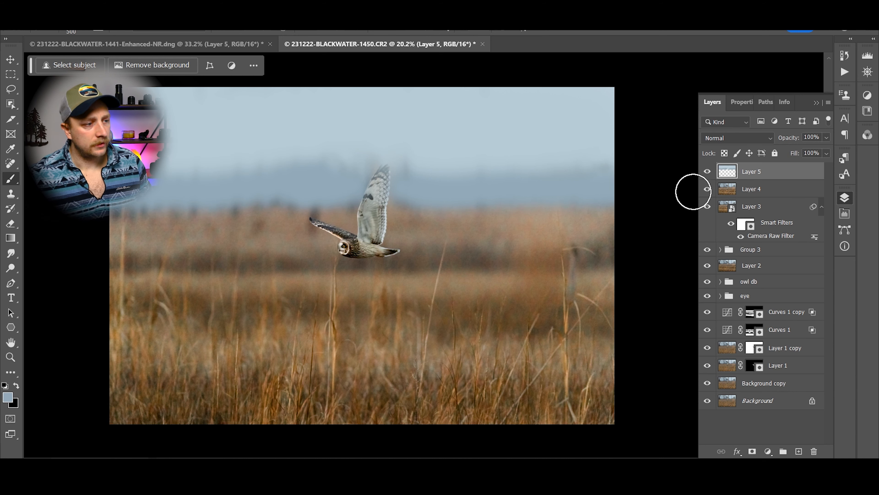
left_click(244, 45)
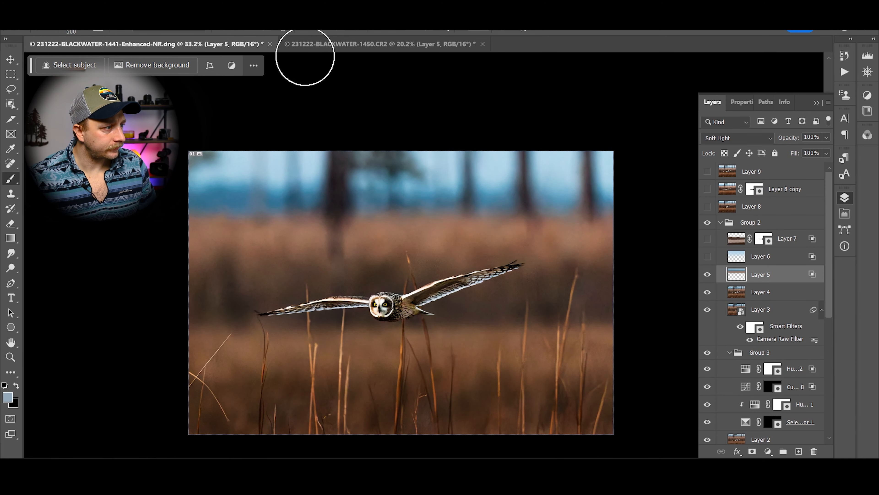
left_click(335, 45)
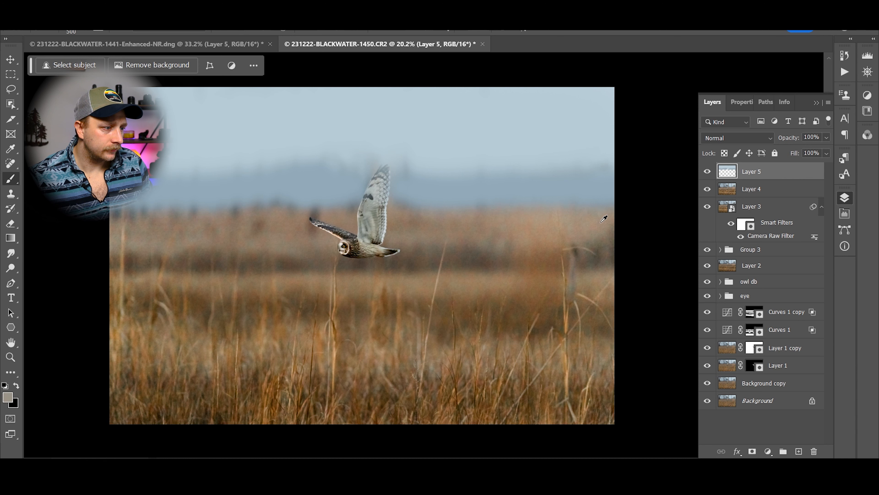
- Paint a grey-tan band over the far grass below the horizon on both sides of the owl with the 500 px brush
left_click_drag(615, 219, 416, 221)
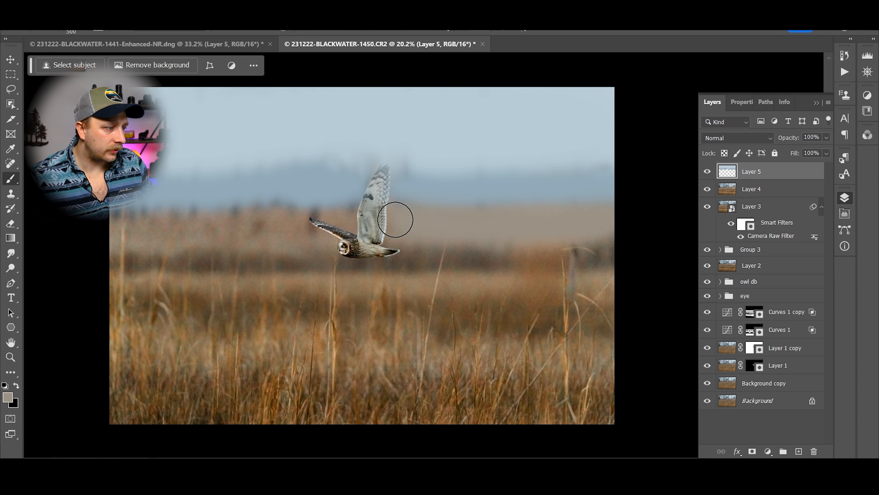
mouse_move(358, 221)
left_mouse_down()
mouse_move(340, 212)
mouse_move(275, 212)
mouse_move(281, 232)
mouse_move(229, 224)
mouse_move(122, 234)
left_mouse_up()
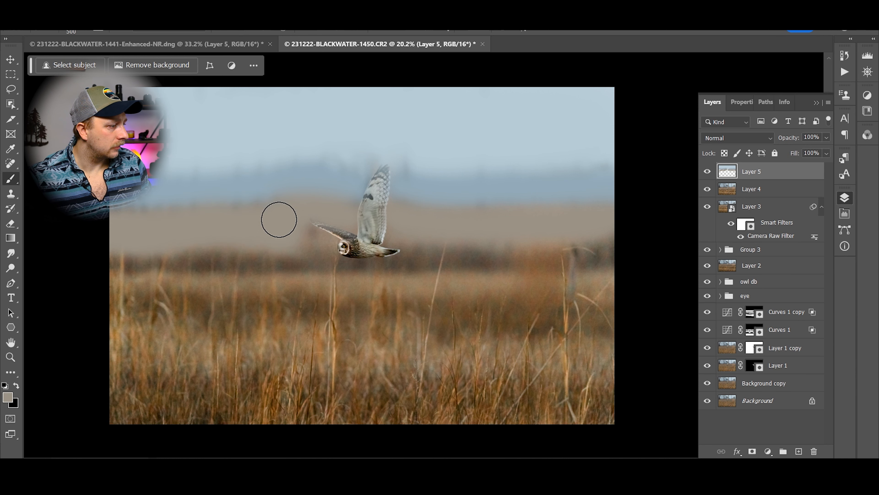
left_click(231, 47)
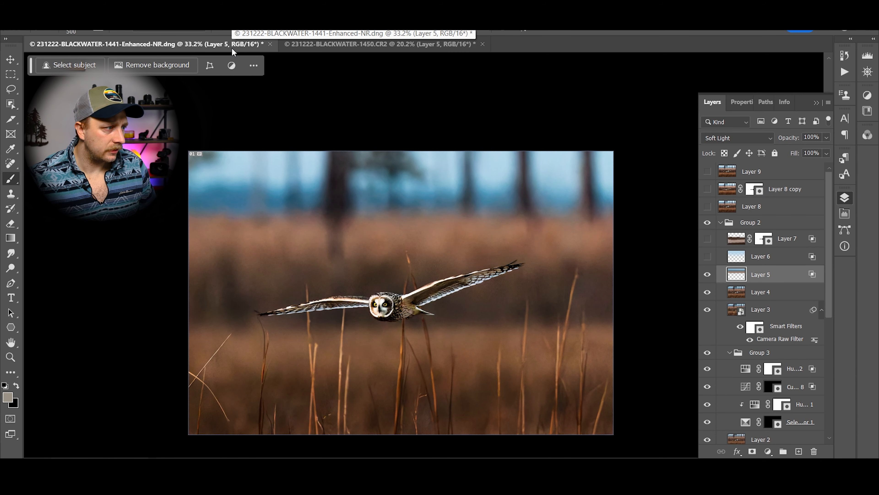
left_click(302, 43)
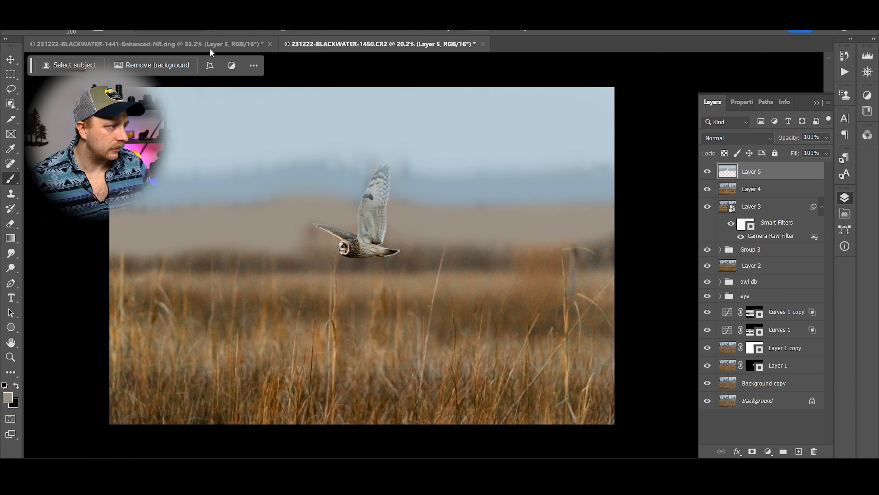
- Set Layer 5's blend mode to Soft Light and compare the photo with the layer off and with the 1441 document
left_click(211, 45)
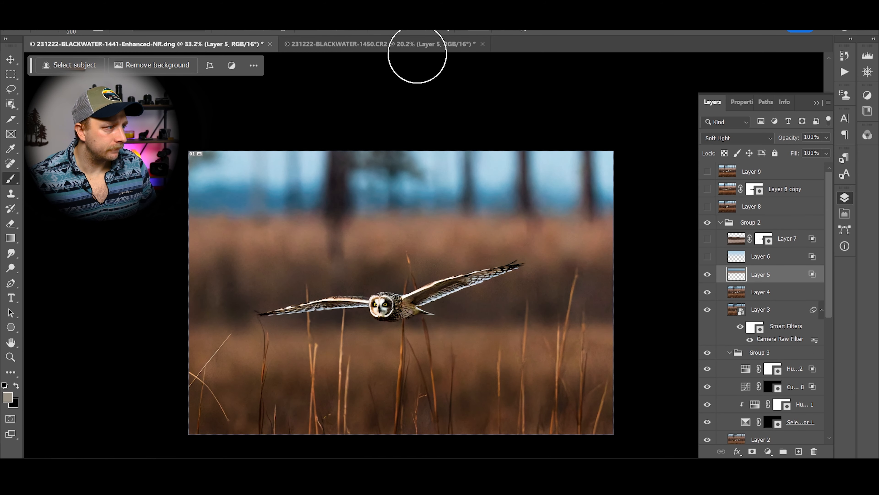
left_click(402, 44)
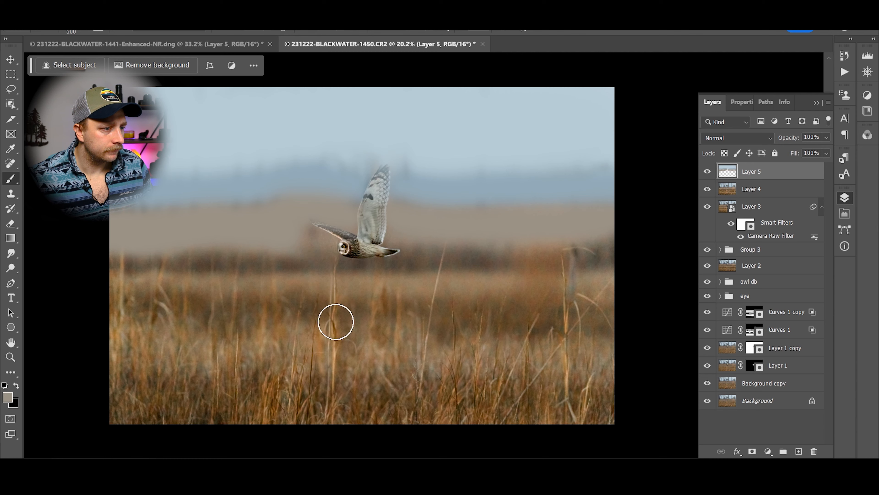
left_click(194, 45)
left_click(437, 43)
left_click(769, 138)
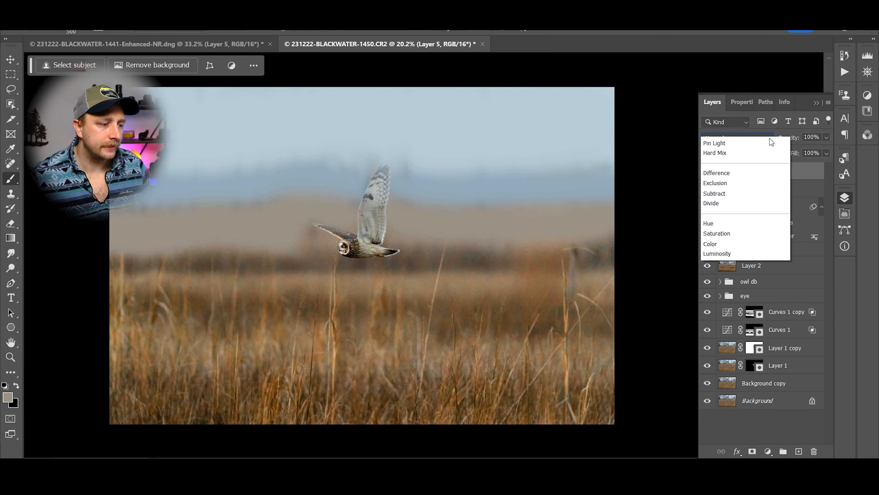
left_click(750, 301)
left_click(706, 173)
left_click(708, 173)
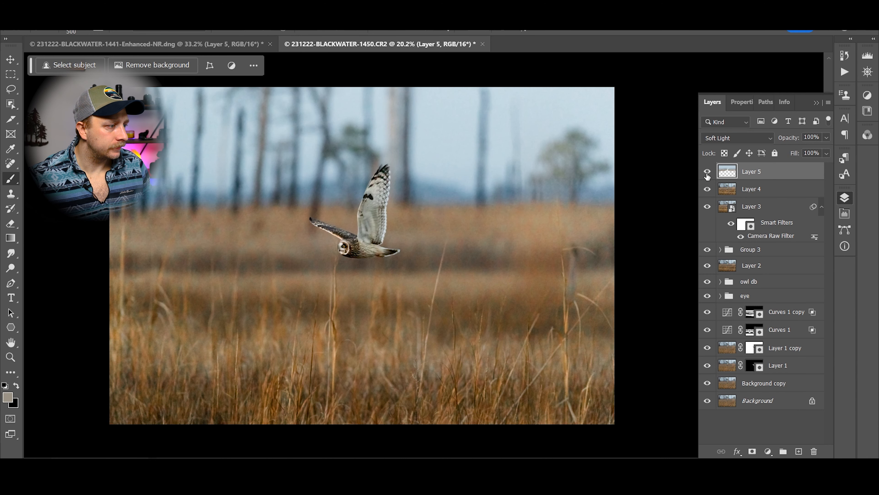
left_click(140, 41)
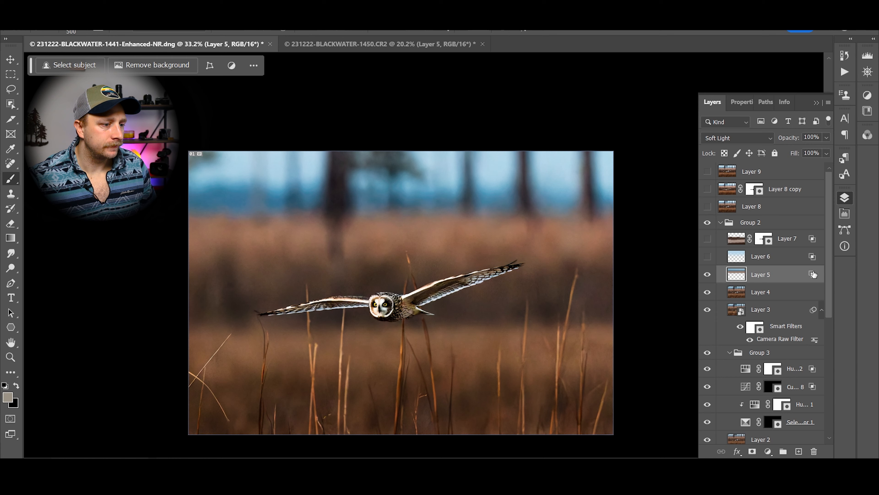
- Copy the Blend If setting of the 1441 document's Layer 5 to the 1450's Layer 5, splitting the Underlying Layer black slider to 0 / 255
double_click(807, 279)
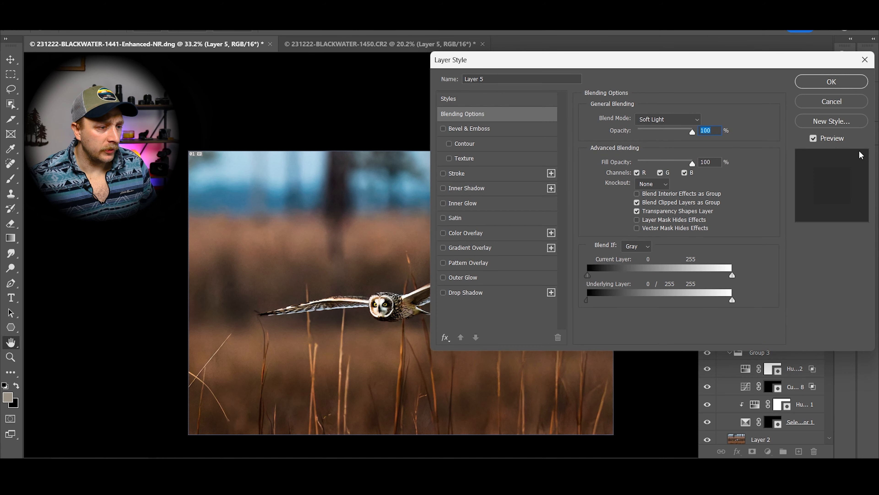
left_click(831, 82)
key("ctrl+Tab")
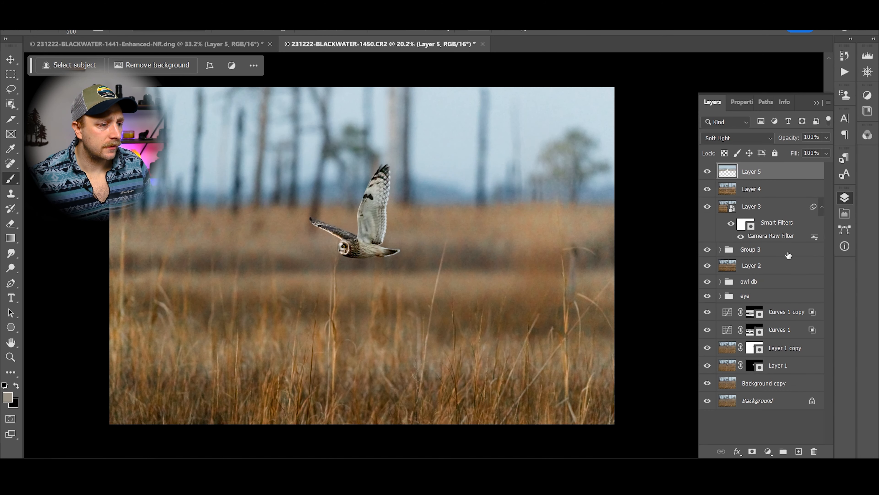
double_click(812, 180)
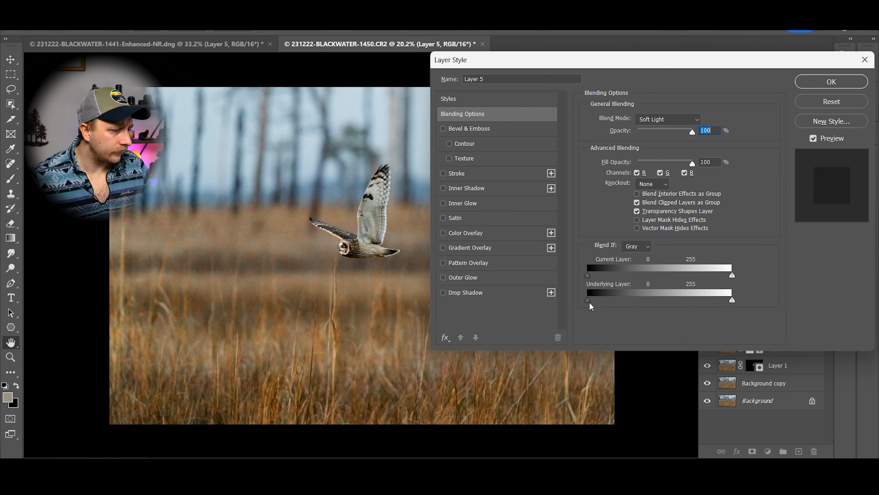
left_click(831, 81)
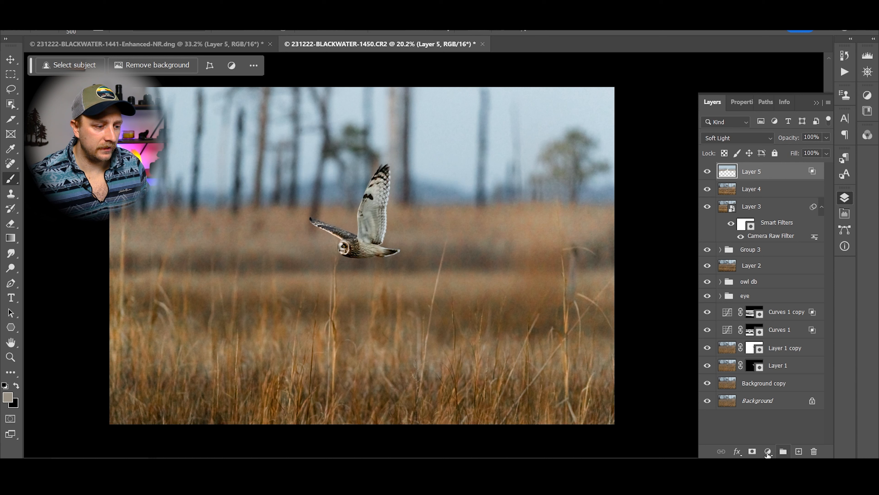
- Add a mask to Layer 5, hide the owl in it using a selection from Layer 1's mask, and check the mask overlay
left_click(752, 451)
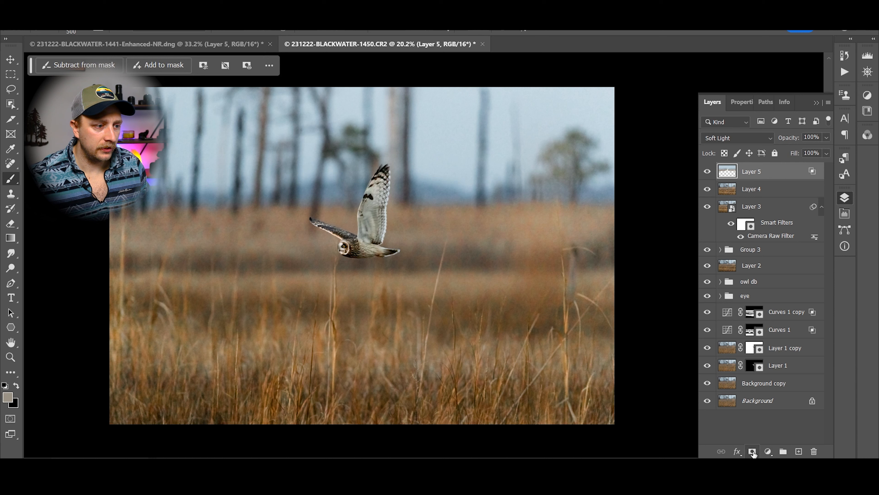
left_click(754, 367, "ctrl")
key("x")
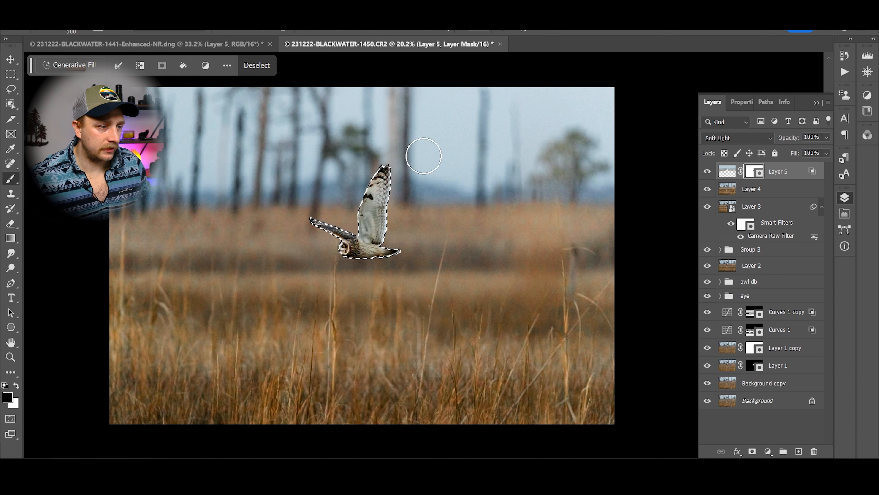
key("ctrl+d")
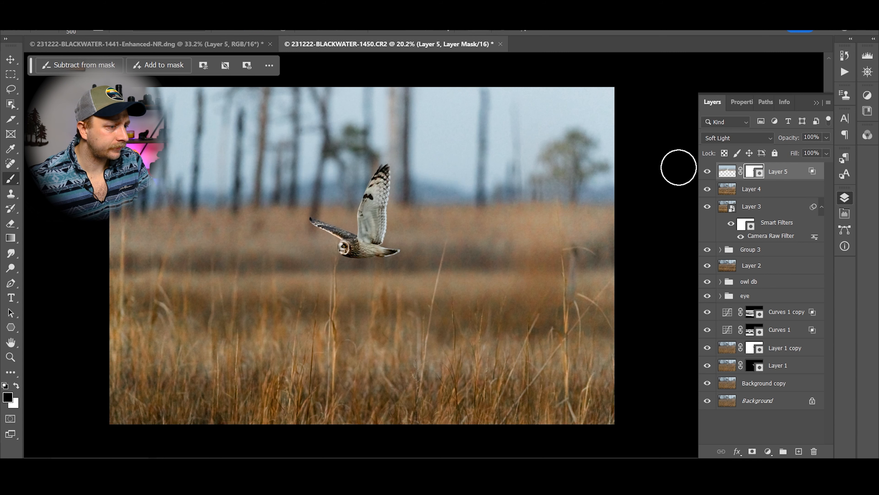
key("backslash")
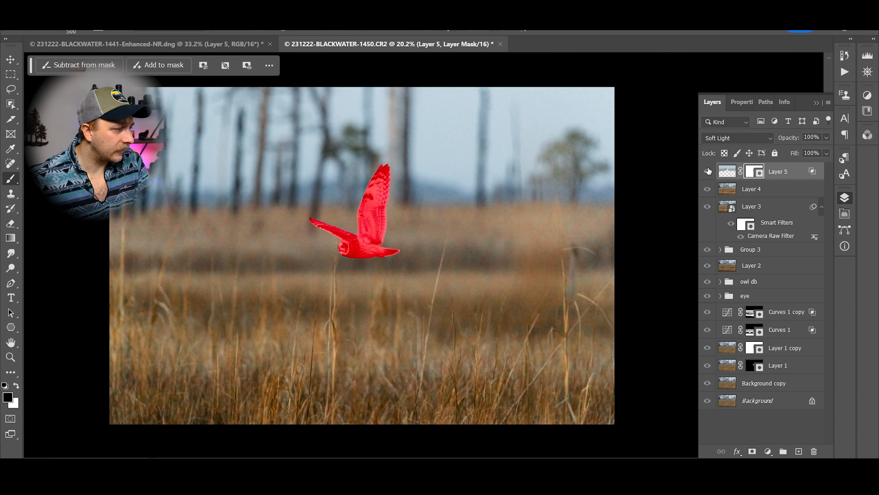
key("backslash")
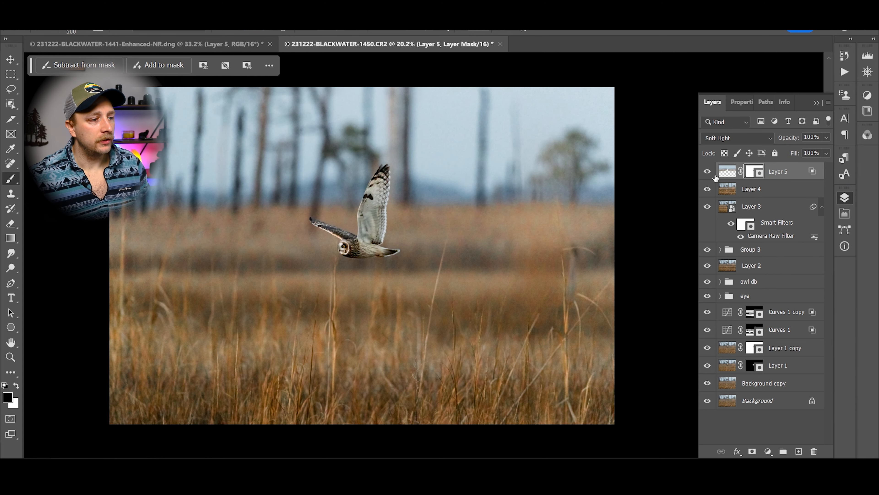
- Add a new empty layer above Layer 5 and show Layer 6 in the 1441 document to compare its effect
left_click(798, 452)
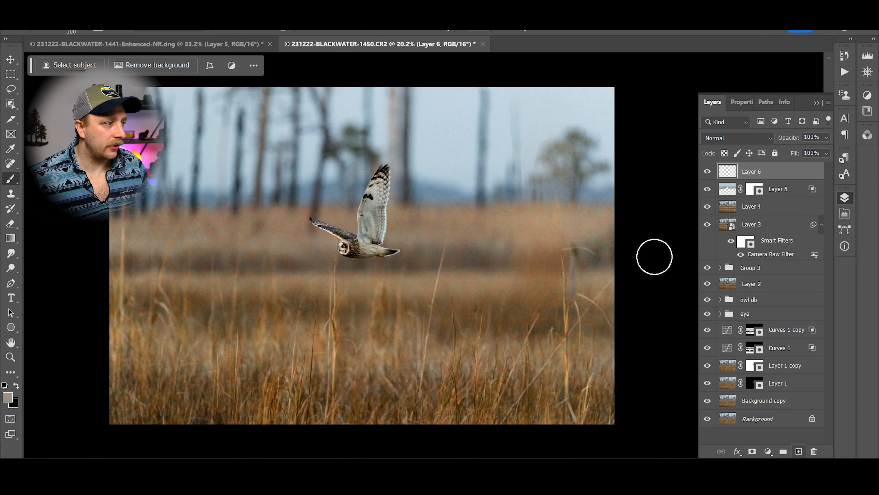
left_click(185, 42)
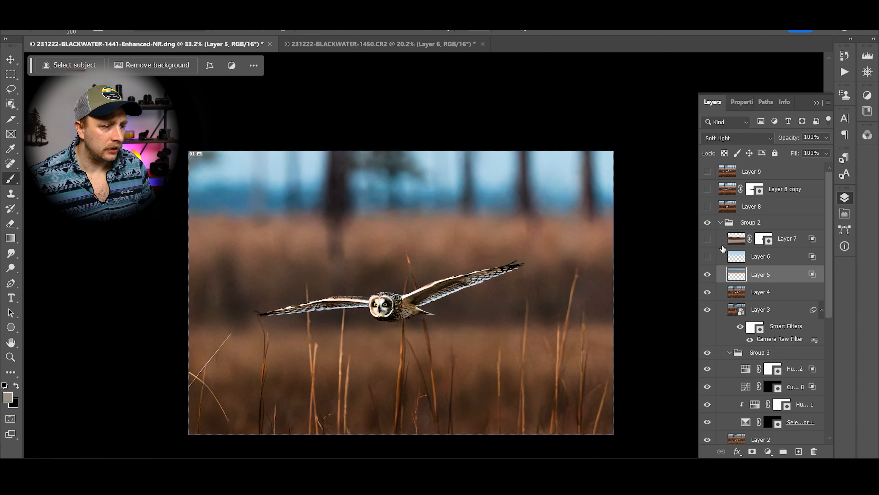
left_click(708, 257)
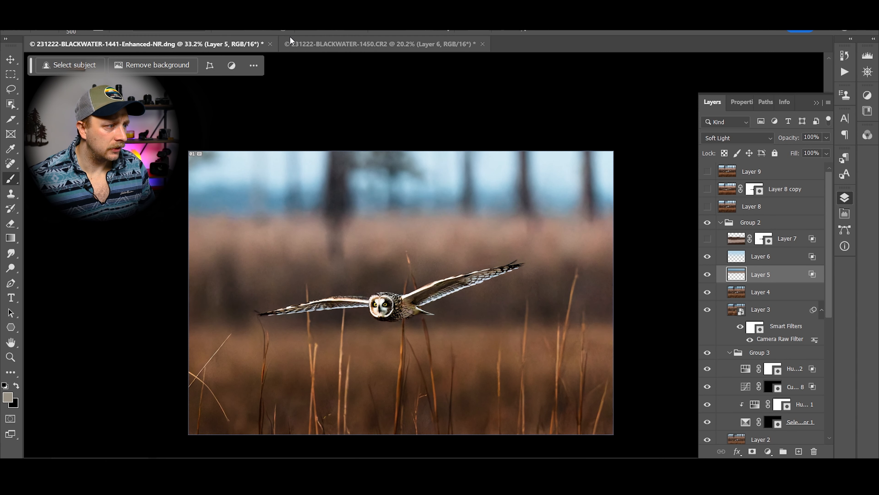
left_click(314, 45)
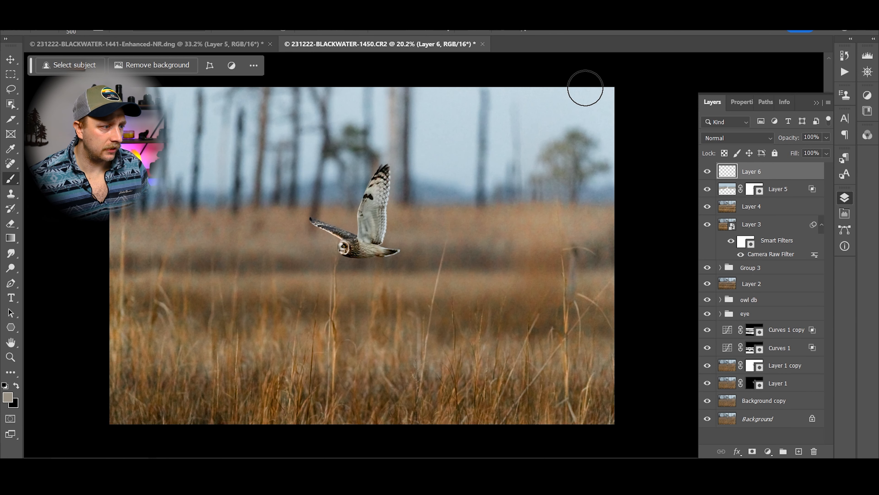
- Sample the pale blue from the upper right of the 1441 photo's sky as the brush colour and return to the 1450 document
left_click(582, 98, "alt")
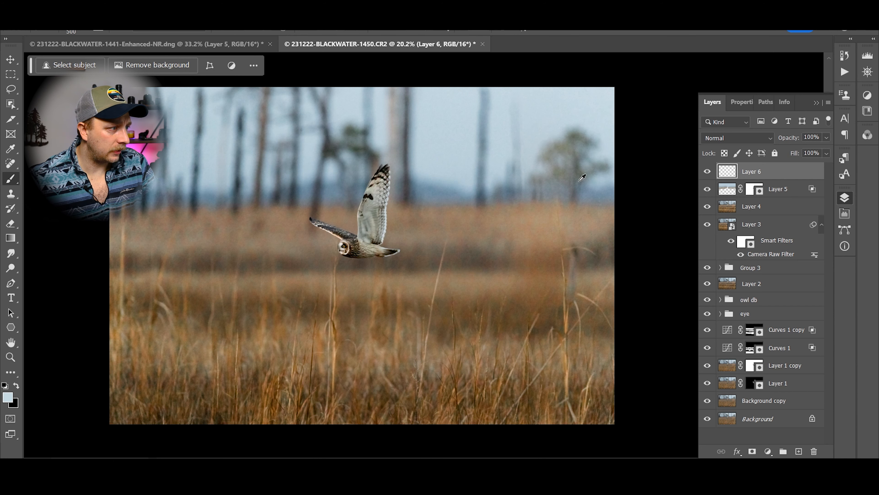
left_click(162, 44)
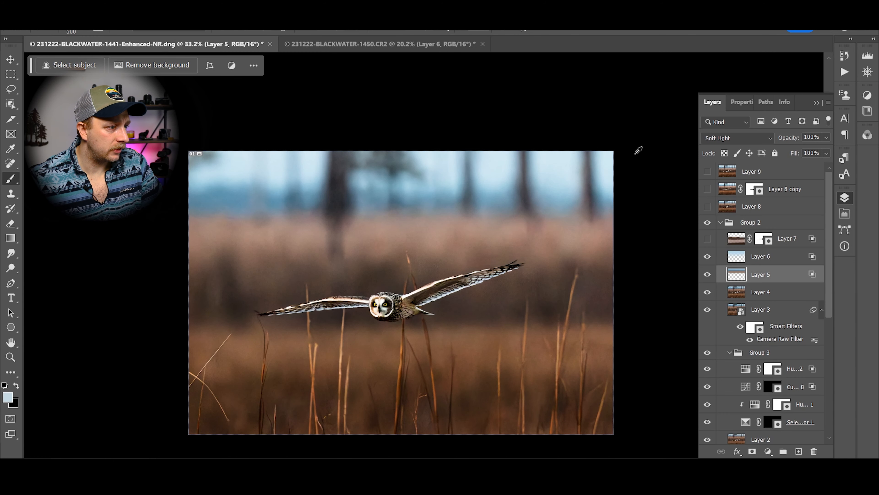
left_click(612, 153, "alt")
left_click_drag(612, 153, 609, 176)
left_click(450, 44)
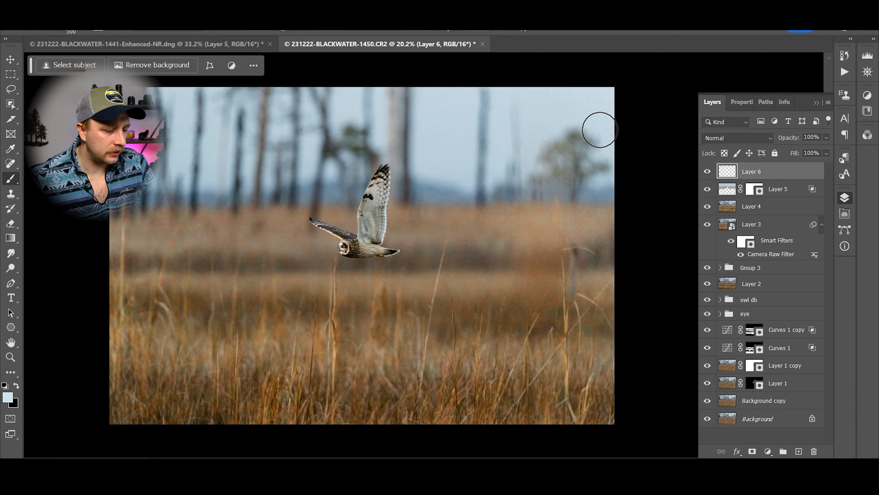
- Paint pale blue across the sky on Layer 6 with a 1400 px brush, and cover the upper sky with white
key("bracketright")
key("bracketright")
key("bracketright")
key("bracketright")
key("bracketright")
key("bracketright")
key("bracketright")
key("bracketright")
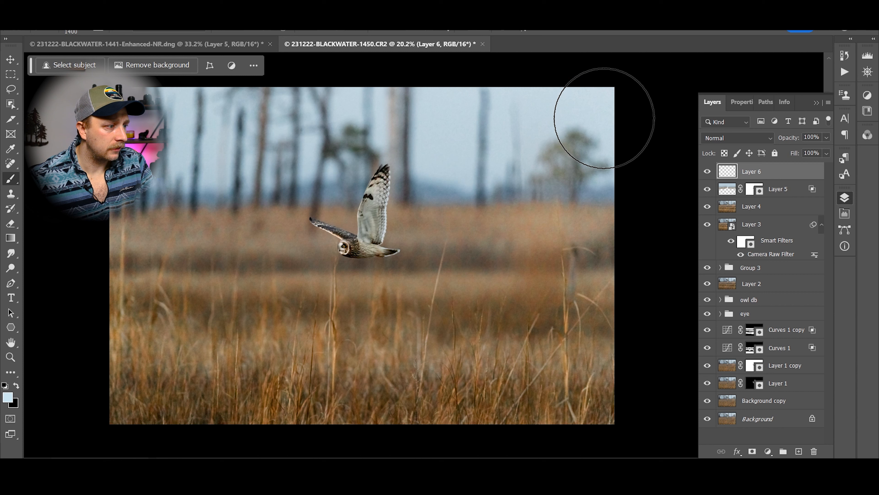
mouse_move(554, 120)
left_mouse_down()
mouse_move(320, 120)
mouse_move(155, 134)
mouse_move(73, 120)
left_mouse_up()
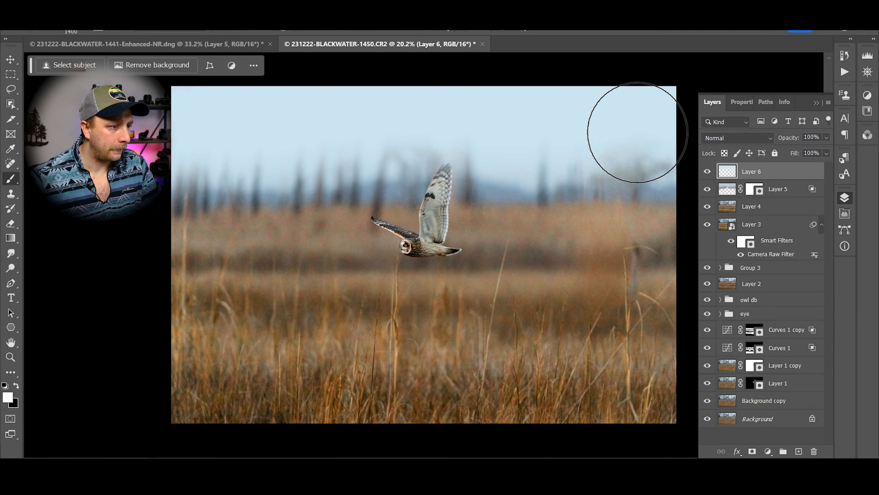
mouse_move(649, 100)
left_mouse_down()
mouse_move(632, 112)
mouse_move(137, 112)
left_mouse_up()
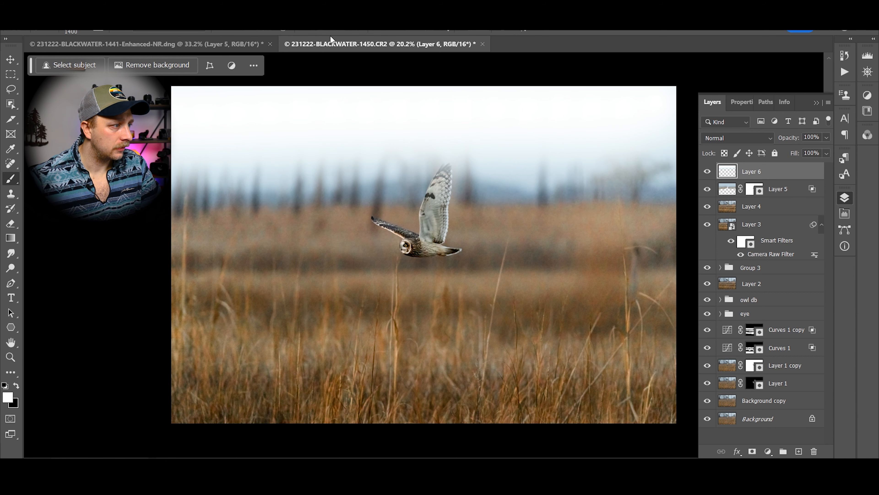
- Look up the 1441 document's Layer 6 blending and set the 1450's Layer 6 to Screen
left_click(212, 48)
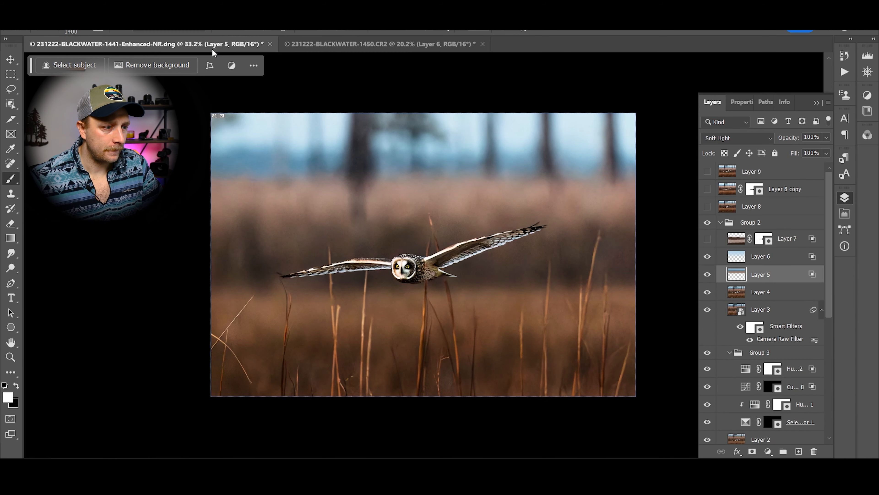
left_click(778, 256)
left_click(381, 44)
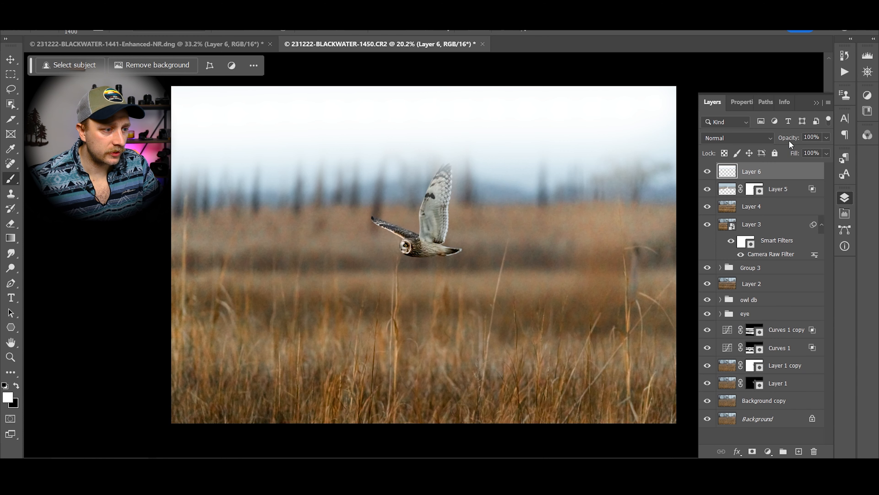
left_click(760, 138)
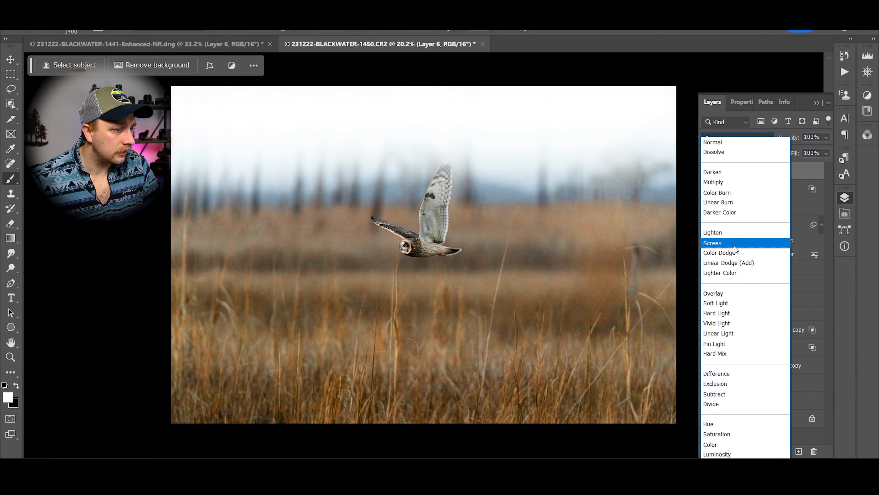
left_click(735, 247)
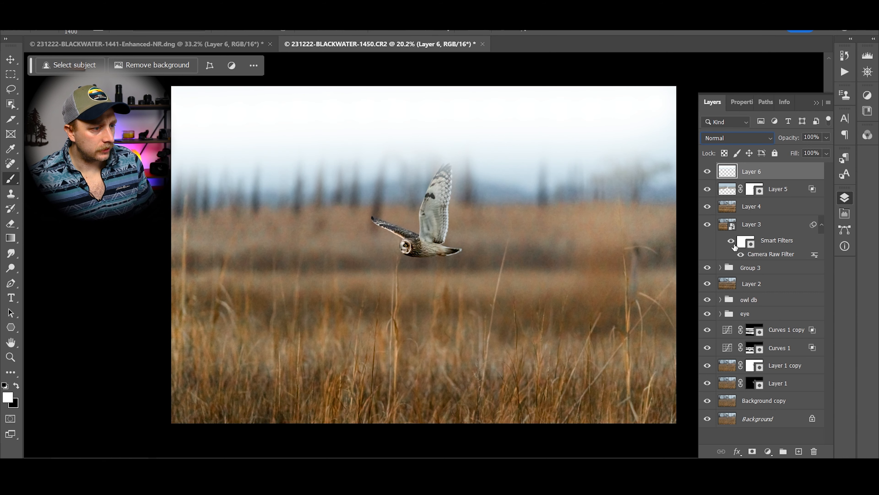
left_click(731, 241)
left_click(759, 139)
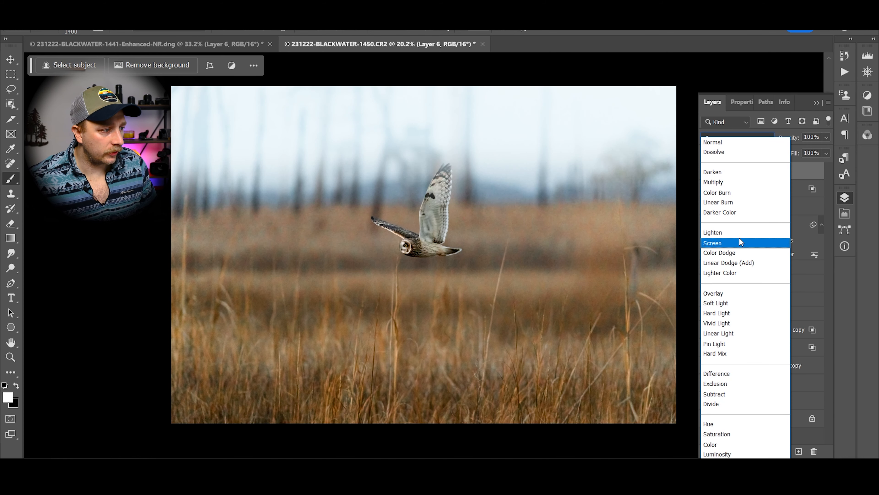
left_click(739, 242)
- Set the 1450's Layer 6 opacity to 70% to match the 1441 document
left_click(194, 50)
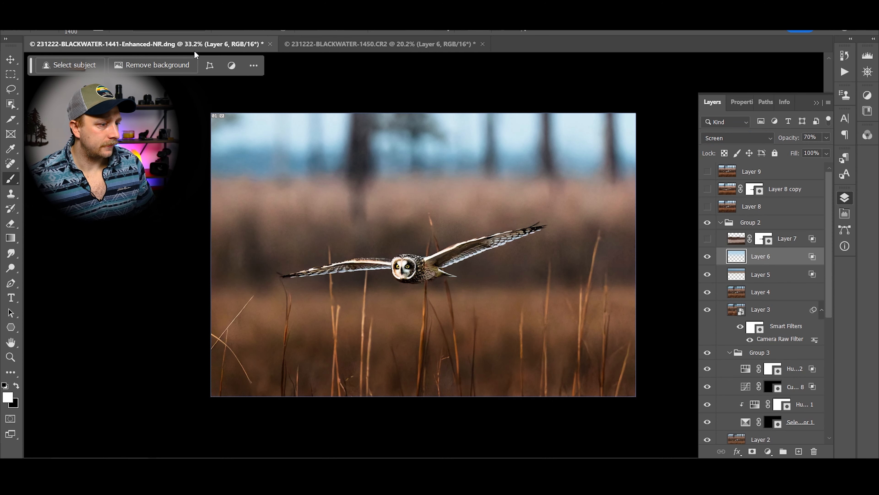
left_click(367, 44)
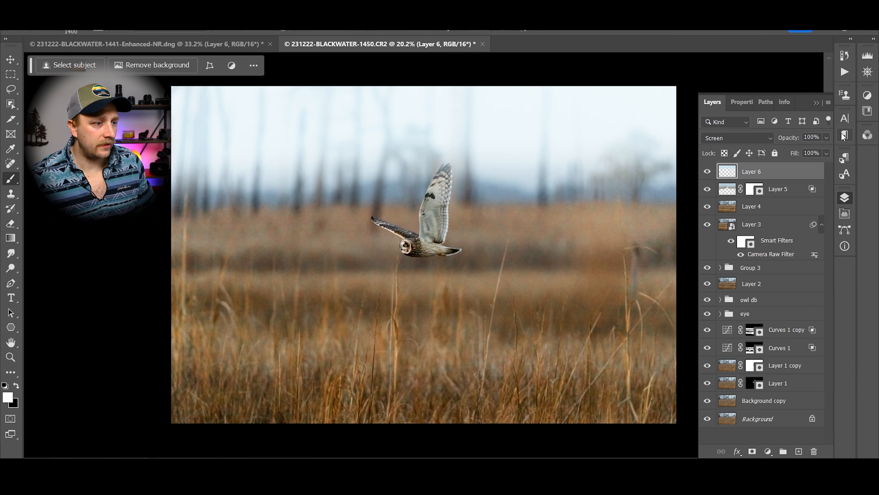
left_click(814, 137)
type("70")
- Check Blend If on the 1441's Layer 6 and split the 1450 Layer 6's Underlying Layer black slider to 0 / 255
left_click(214, 44)
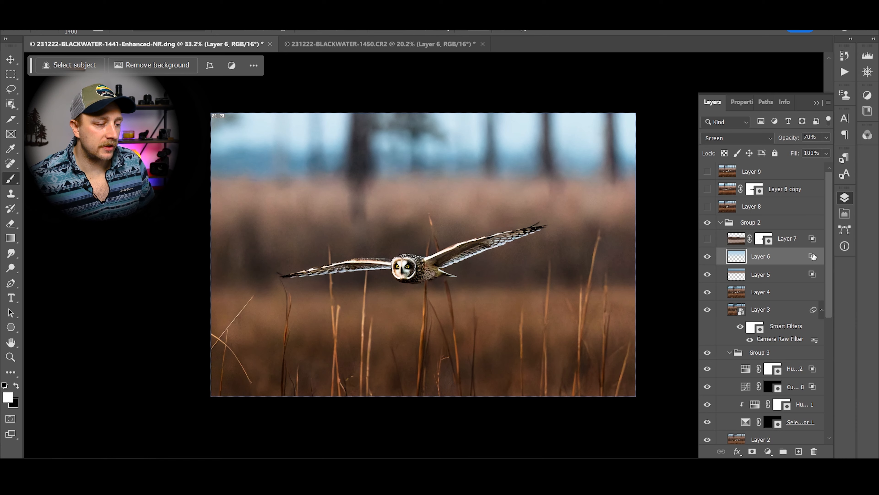
double_click(788, 256)
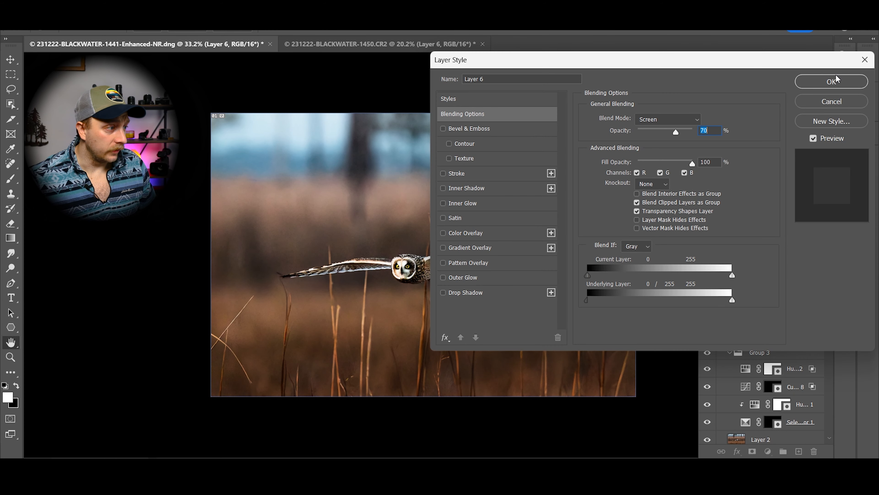
left_click(834, 87)
left_click(329, 45)
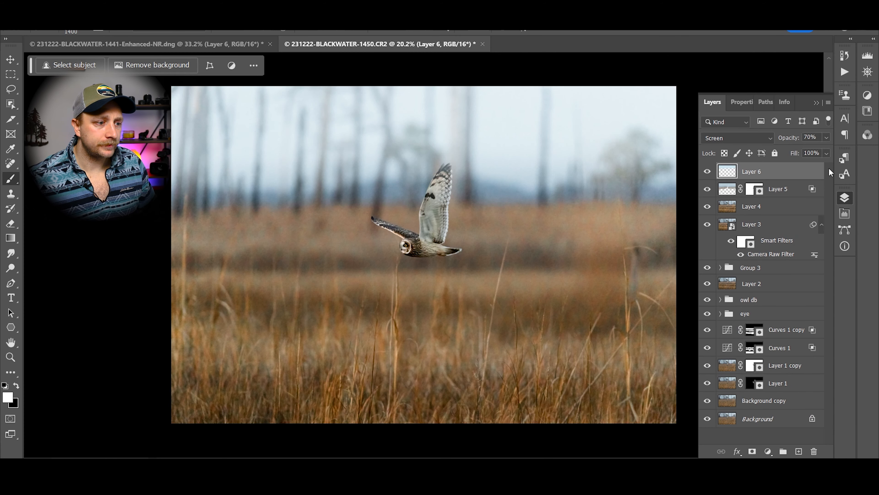
double_click(816, 177)
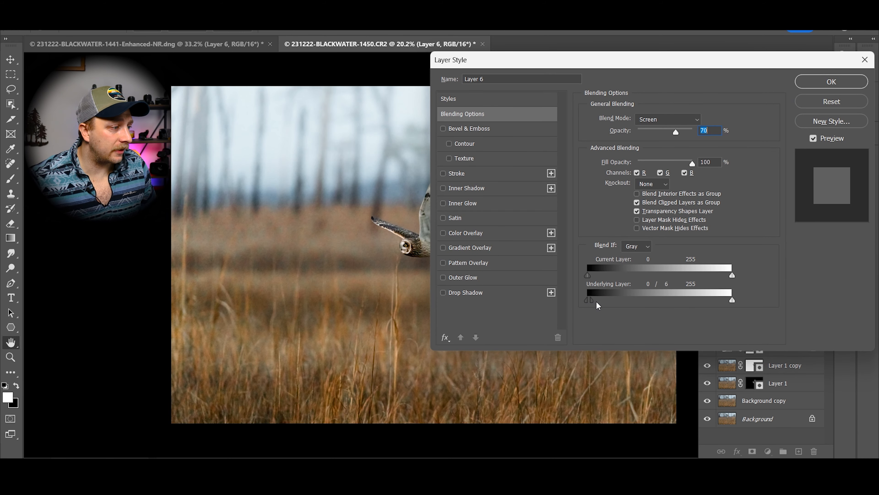
left_click_drag(590, 300, 802, 305)
left_click(832, 81)
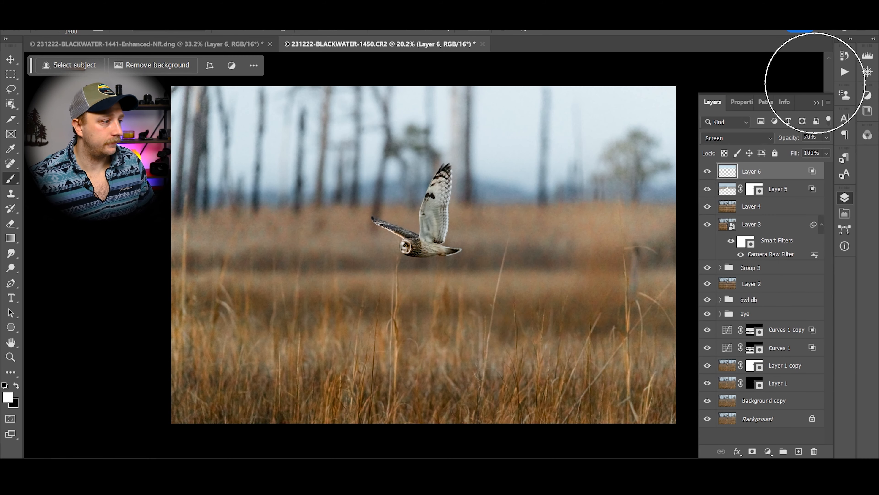
- Show Layer 7 in the 1441 document and add a new empty layer above Layer 6 in the 1450 document
left_click(146, 39)
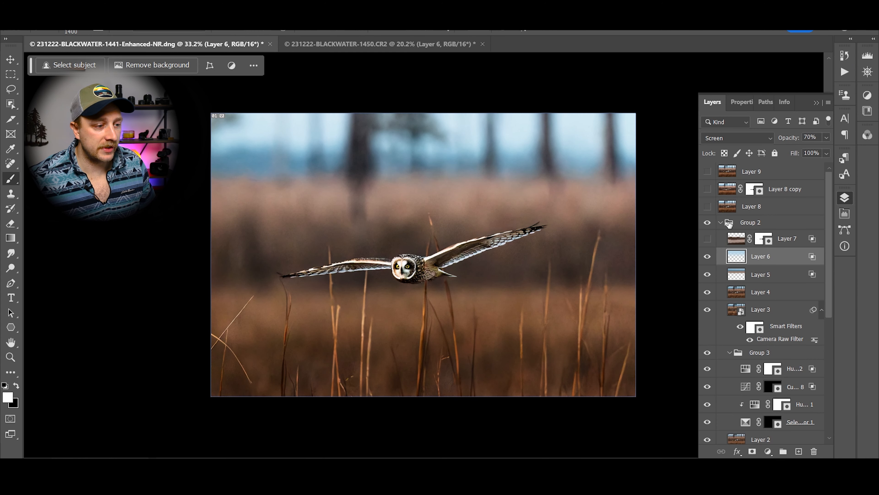
left_click(707, 238)
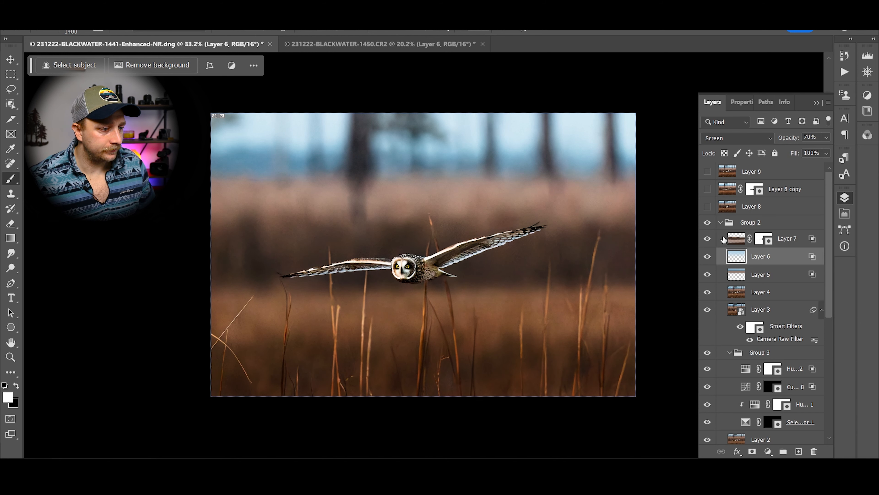
left_click(359, 45)
left_click(799, 451)
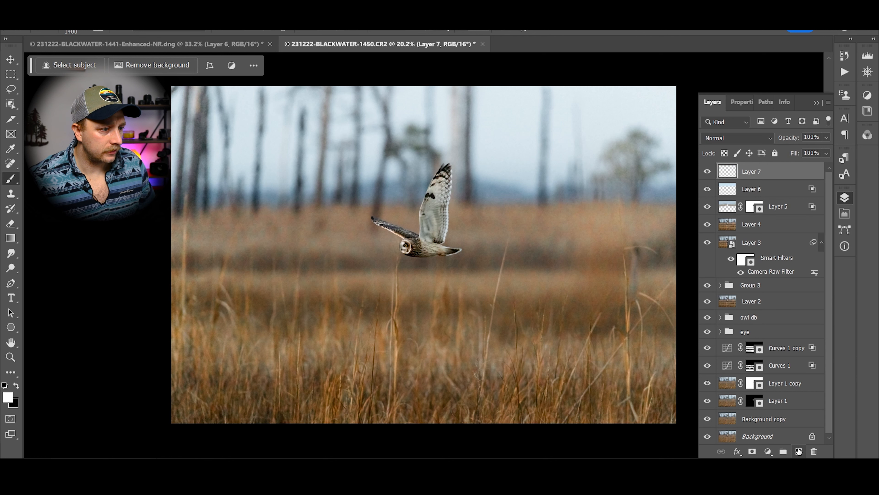
- Sample the pale pinkish-brown far-grass colour from the 1441 photo and paint it across the 1450's far grass on Layer 7
left_click(640, 227, "alt")
key("bracketleft")
key("bracketleft")
key("bracketleft")
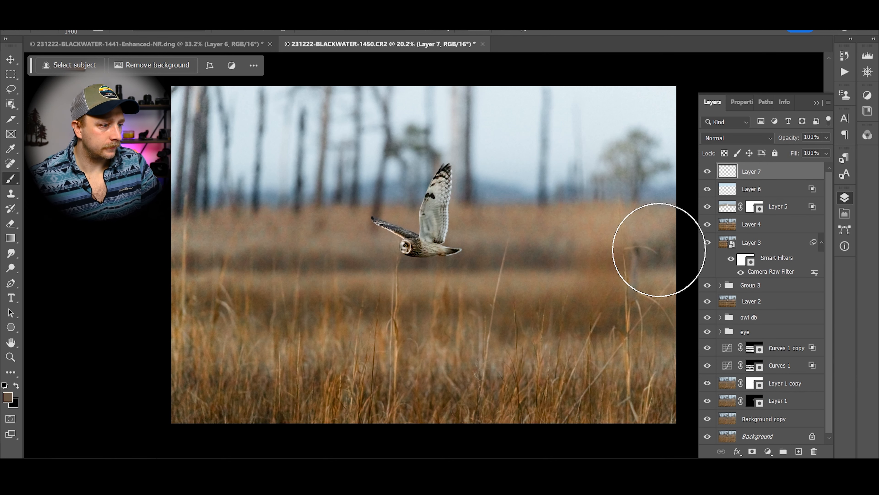
left_click(173, 41)
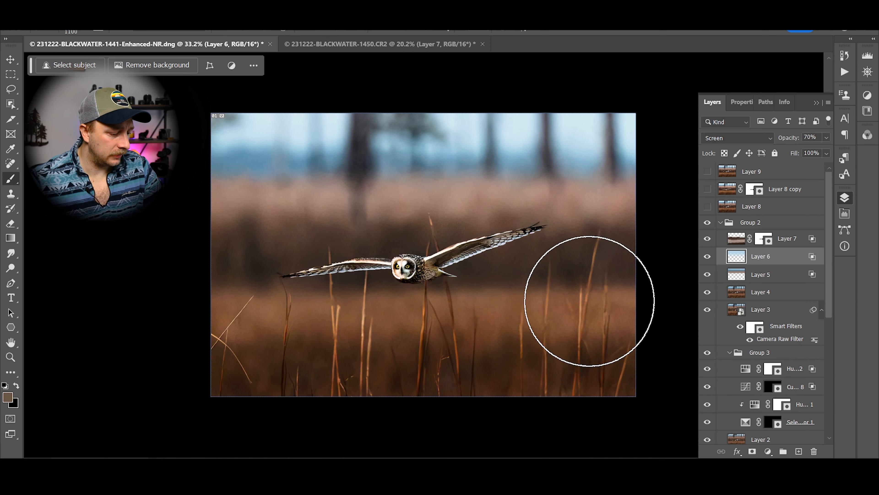
left_click(600, 204, "alt")
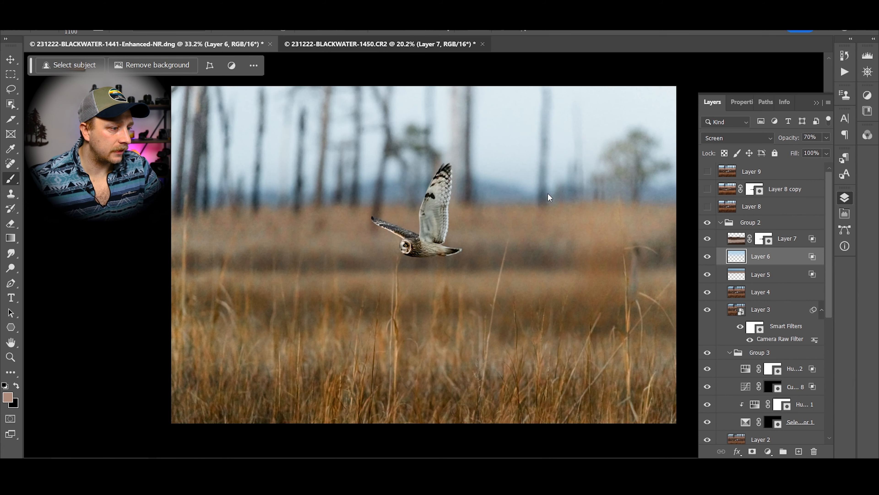
key("ctrl+Tab")
key("bracketleft")
key("bracketleft")
key("bracketleft")
key("bracketleft")
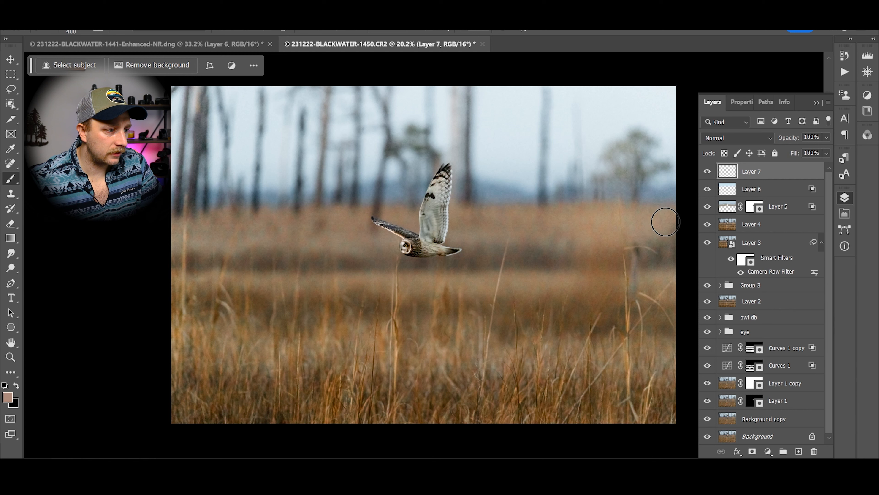
mouse_move(570, 226)
left_mouse_down()
mouse_move(302, 222)
mouse_move(145, 238)
left_mouse_up()
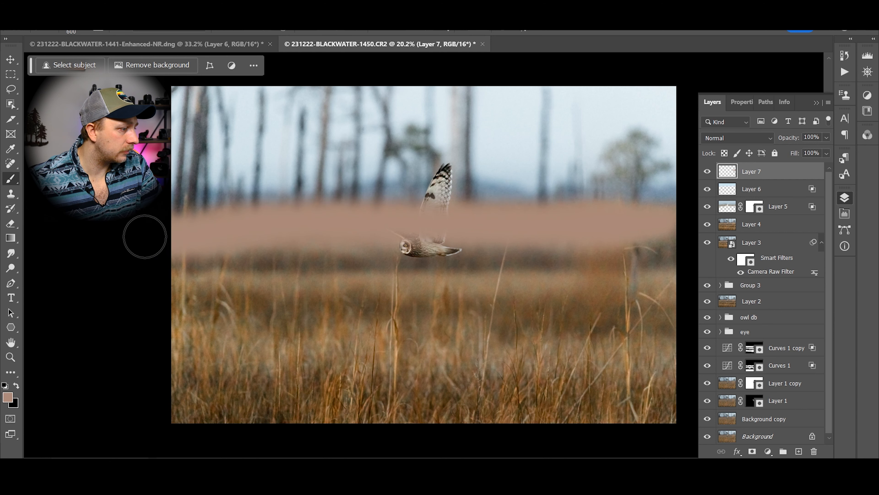
- Sample the dark brown mid-ground from the 1441 photo and paint a dark band beneath the pinkish band in the 1450
left_click(226, 48)
left_click(630, 253, "alt")
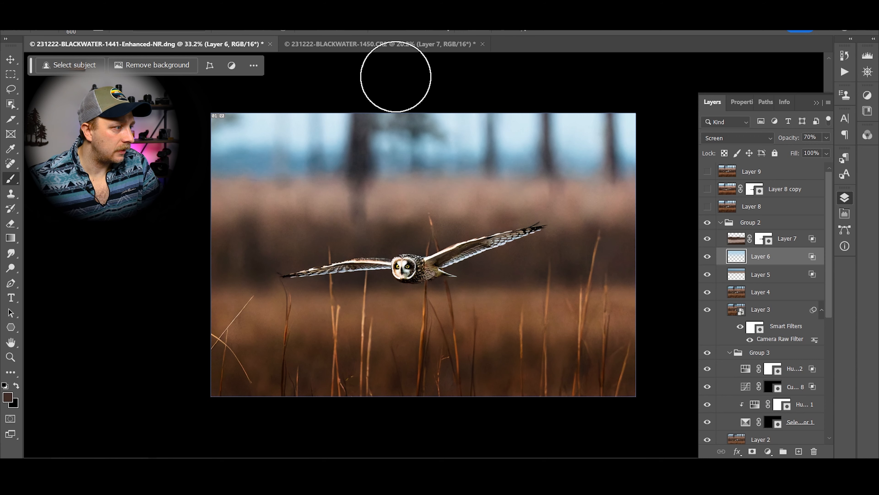
left_click(382, 44)
left_click_drag(675, 254, 376, 259)
key("ctrl+z")
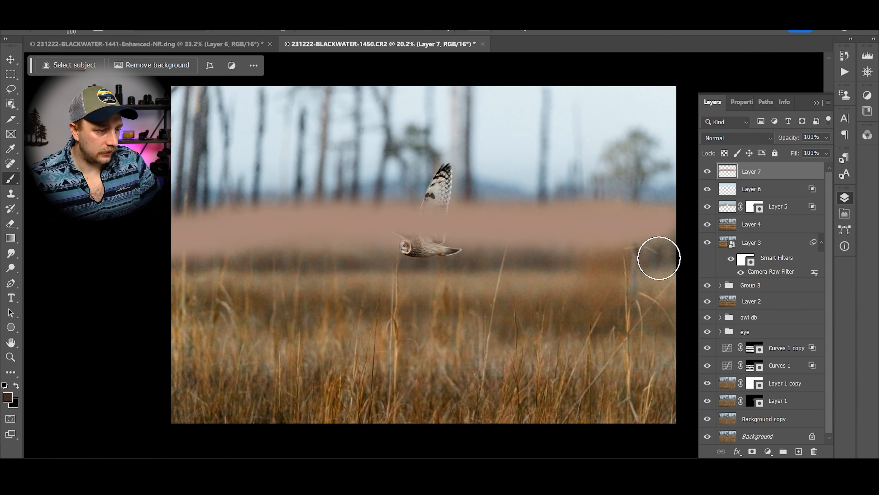
left_click_drag(669, 252, 159, 264)
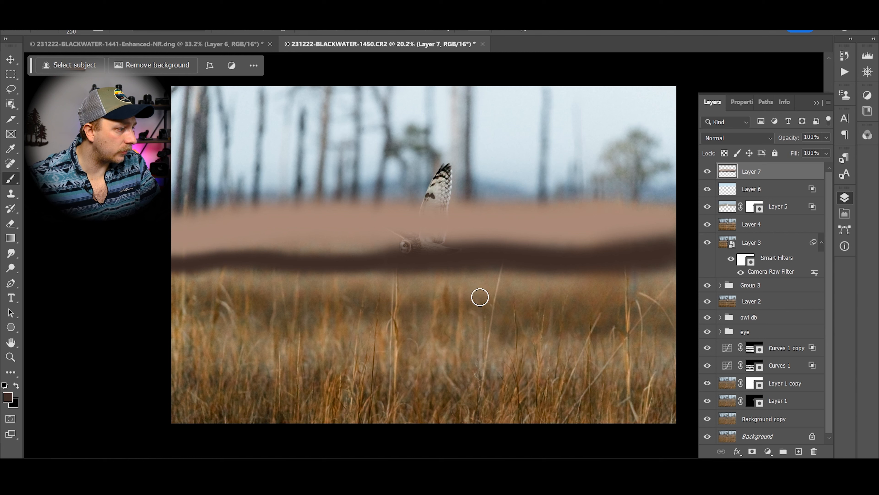
- Sample the orange-brown grass from the 1441 photo and paint two horizontal orange bands across the 1450's lower grass
left_click(208, 43)
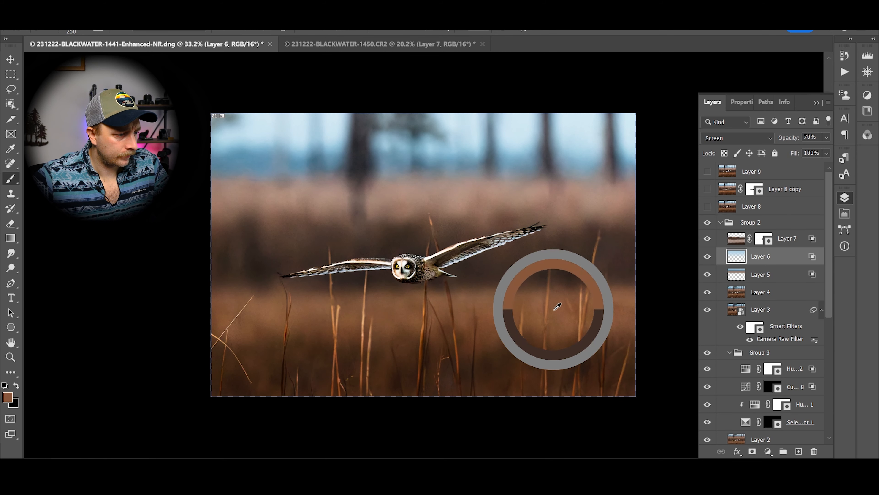
left_click(295, 45)
key("bracketright")
key("bracketright")
key("bracketright")
key("bracketright")
left_click_drag(677, 288, 569, 288)
mouse_move(669, 280)
left_mouse_down()
mouse_move(215, 280)
mouse_move(156, 290)
left_mouse_up()
key("bracketright")
mouse_move(172, 348)
left_mouse_down()
mouse_move(215, 340)
mouse_move(315, 360)
mouse_move(391, 346)
mouse_move(353, 352)
mouse_move(644, 367)
mouse_move(711, 356)
left_mouse_up()
- Sample the painted dark brown and paint one band between the orange bands and a wider one along the photo's bottom edge
key("bracketright")
key("bracketright")
left_click(644, 244, "alt")
key("bracketleft")
key("bracketleft")
mouse_move(673, 316)
left_mouse_down()
mouse_move(488, 318)
mouse_move(392, 308)
mouse_move(231, 314)
mouse_move(158, 302)
left_mouse_up()
key("bracketright")
key("bracketright")
key("bracketright")
key("bracketright")
mouse_move(183, 389)
left_mouse_down()
mouse_move(326, 408)
mouse_move(678, 399)
left_mouse_up()
- Look up the 1441 document's Layer 7 blending and set the 1450's Layer 7 to Soft Light
key("ctrl+Tab")
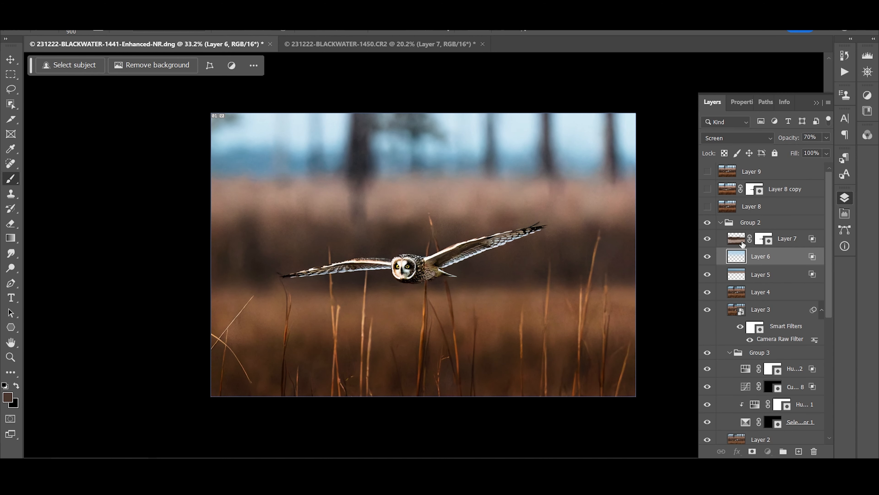
left_click(742, 244)
left_click(299, 44)
left_click(754, 138)
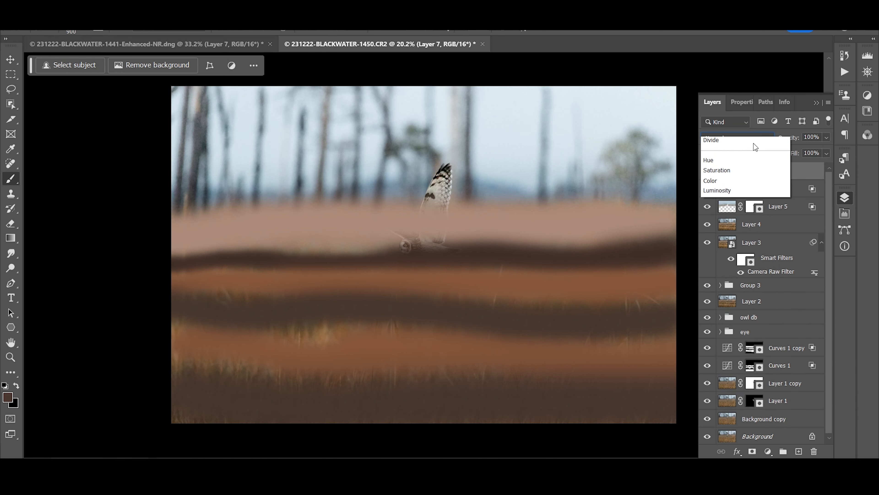
left_click(734, 294)
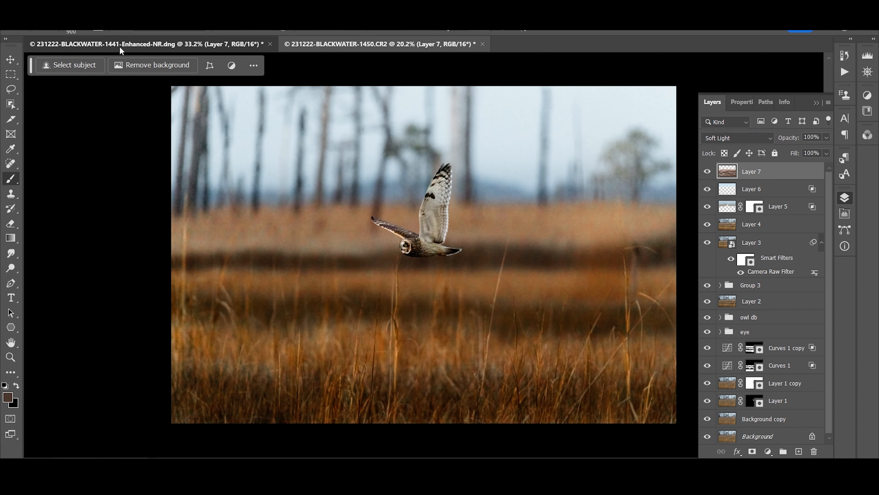
- Check Blend If on the 1441's Layer 7 and split the 1450 Layer 7's Underlying Layer black slider to 0 / 255
left_click(121, 46)
double_click(814, 241)
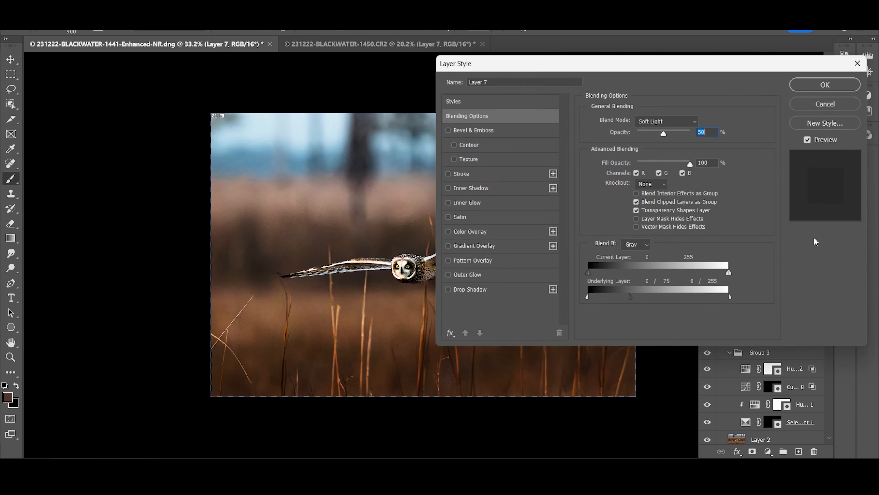
left_click(832, 90)
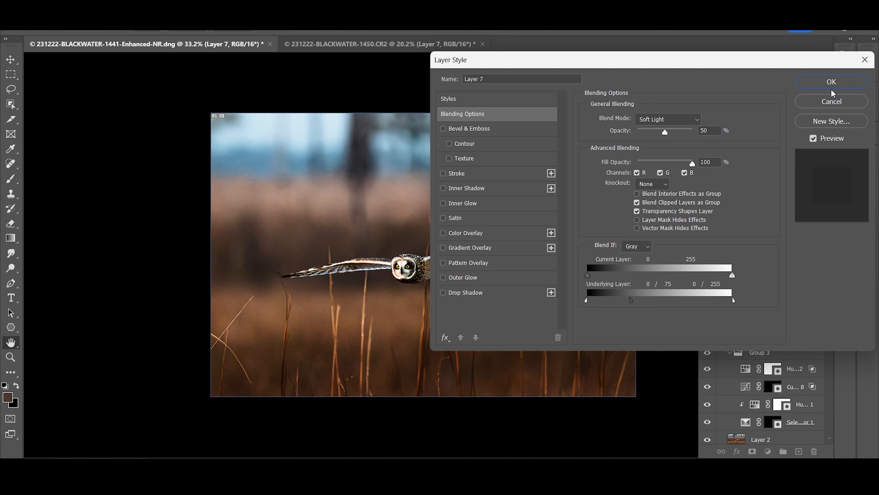
left_click(797, 87)
left_click(433, 44)
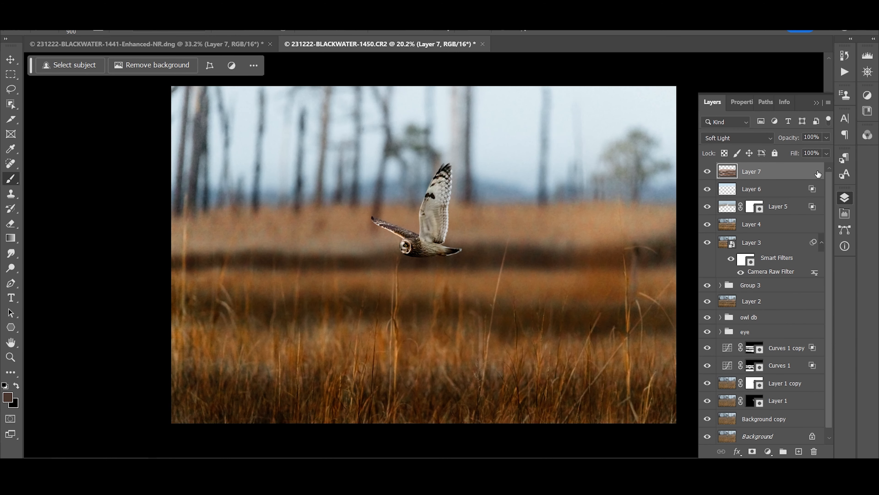
double_click(818, 174)
left_click_drag(589, 301, 742, 309)
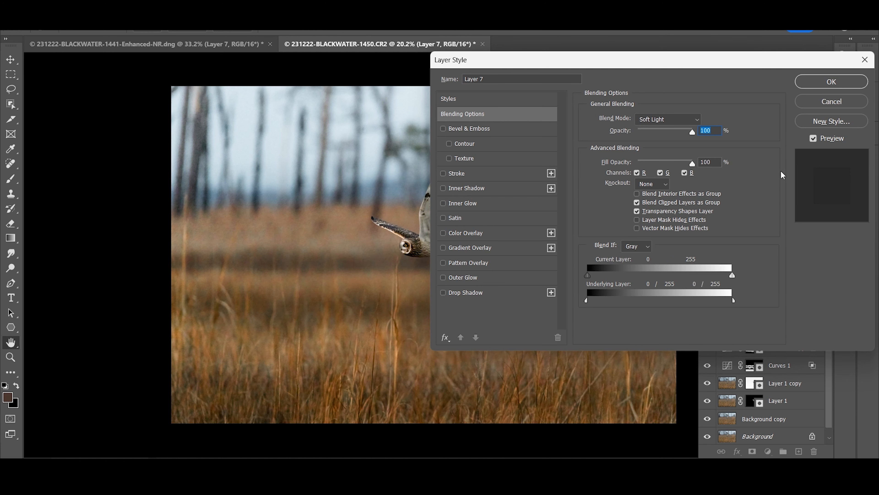
left_click(832, 81)
- Recheck Blend If on the 1441's Layer 7 and set the 1450 Layer 7's Underlying Layer black slider to 0 / 122
left_click(232, 43)
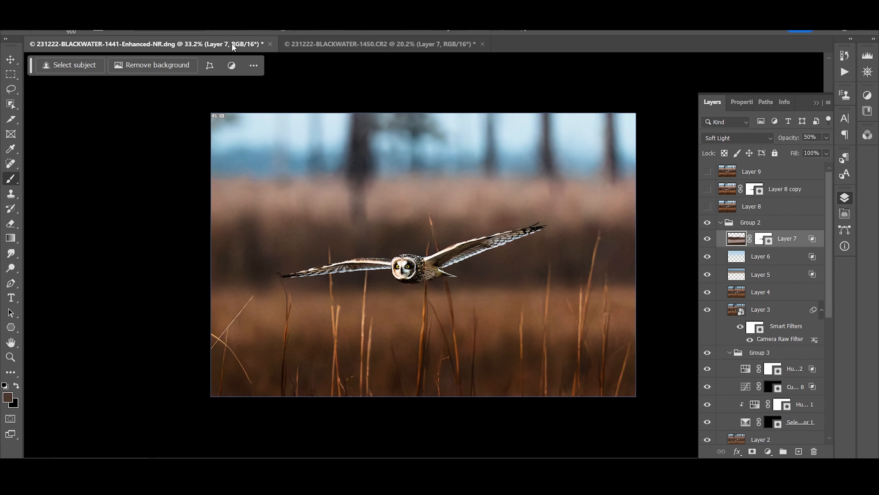
double_click(816, 245)
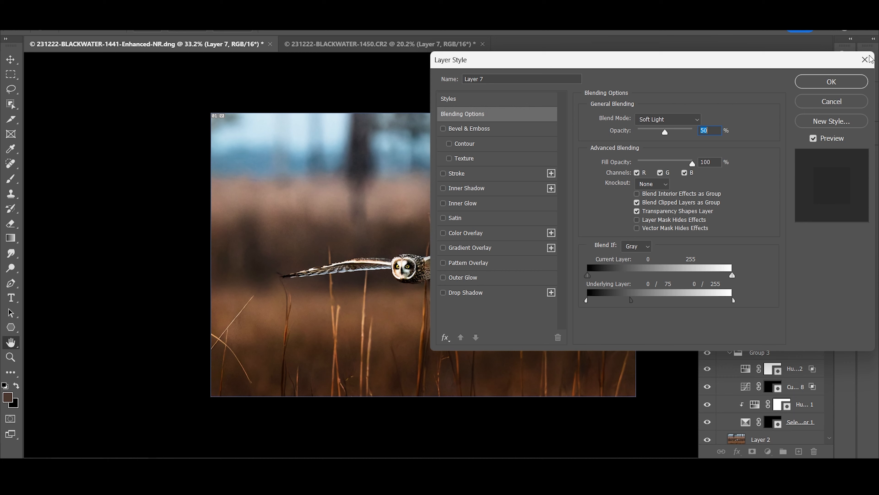
left_click(842, 82)
key("ctrl+Tab")
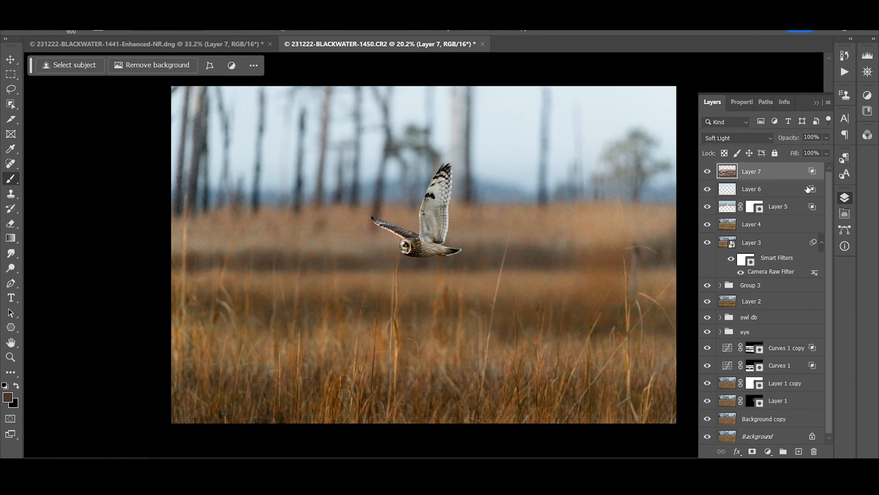
double_click(810, 175)
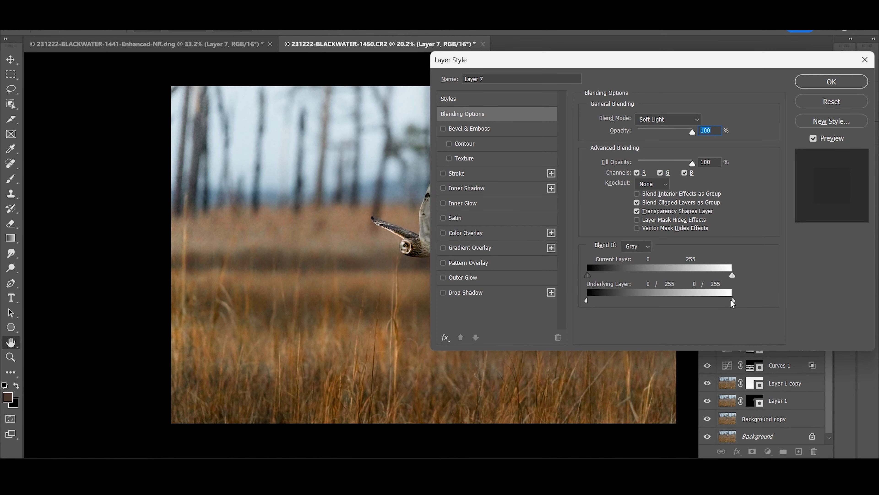
left_click_drag(702, 305, 658, 304)
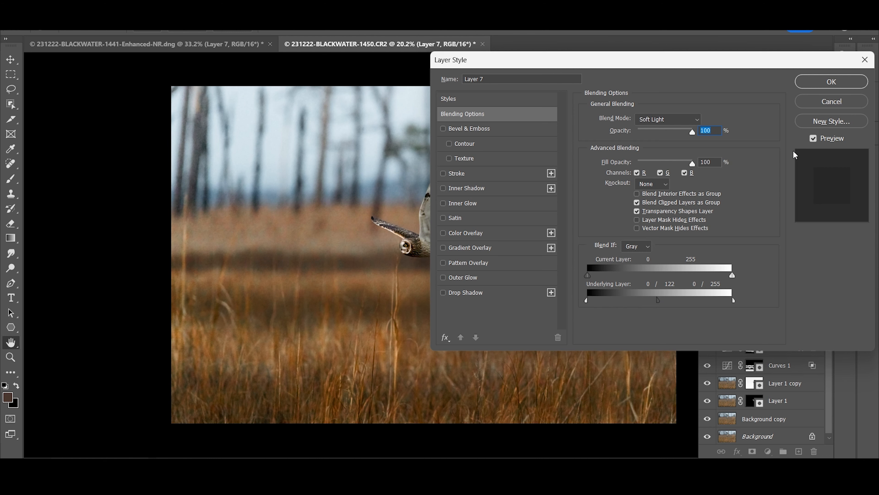
left_click(818, 80)
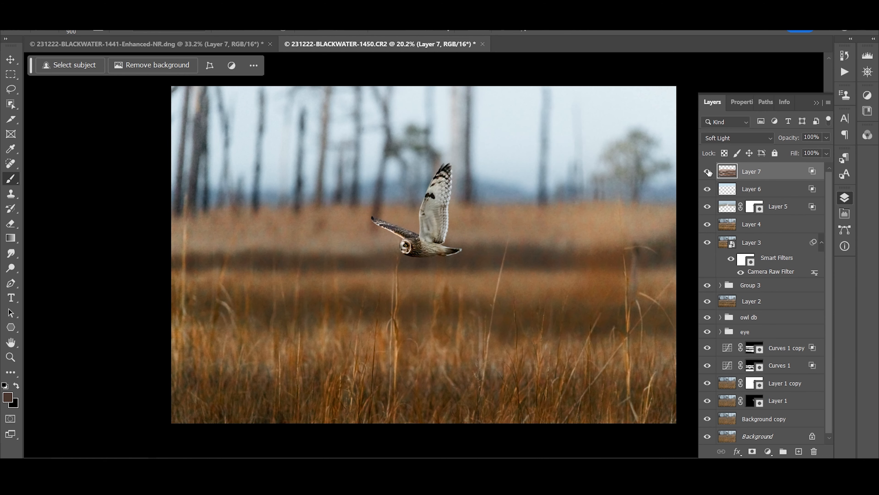
- Group Layers 5 to 7 and name the group "color layers"
left_click(789, 208, "shift")
key("ctrl+g")
double_click(750, 170)
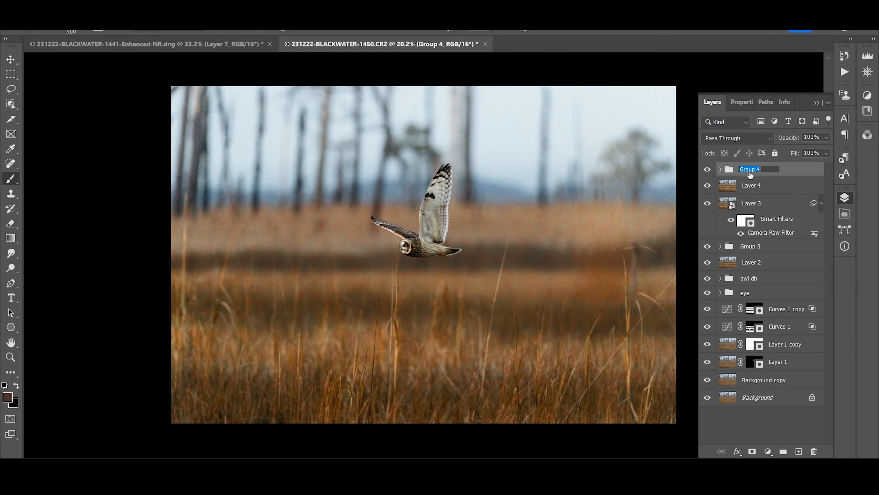
type("color layers")
key("Return")
- Expand the color layers group and toggle its visibility to compare the photo with and without the painted colours
left_click(721, 169)
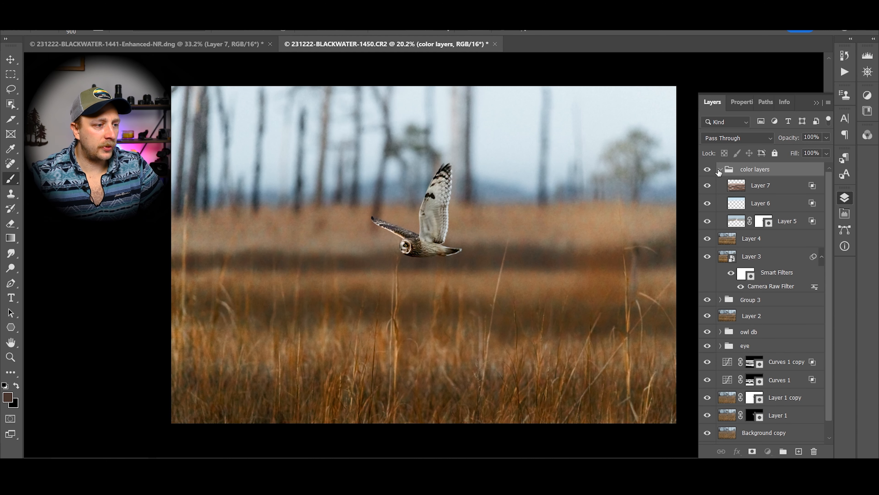
left_click(721, 170)
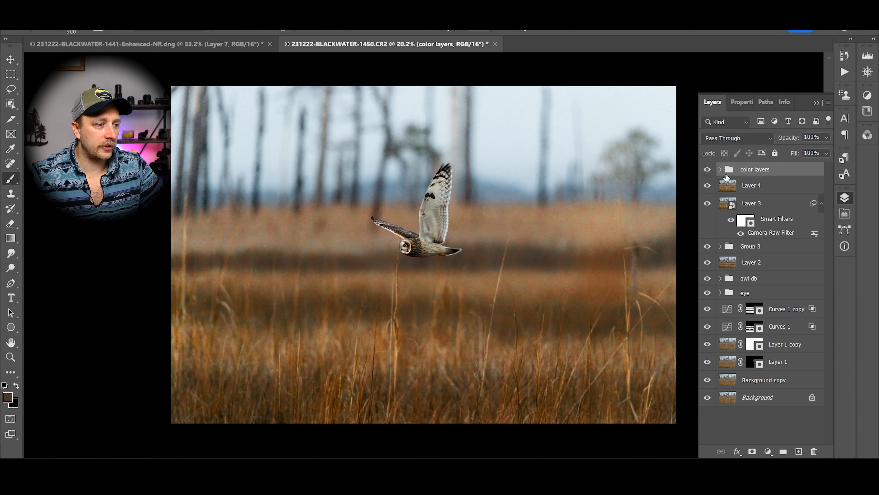
left_click(720, 170)
left_click(707, 170)
left_click(707, 169)
left_click(708, 170)
left_click(708, 170)
left_click(707, 170)
left_click(707, 170)
- Copy Layer 5's mask onto Layer 7 and toggle Layer 7's visibility to compare its effect
left_click(761, 188)
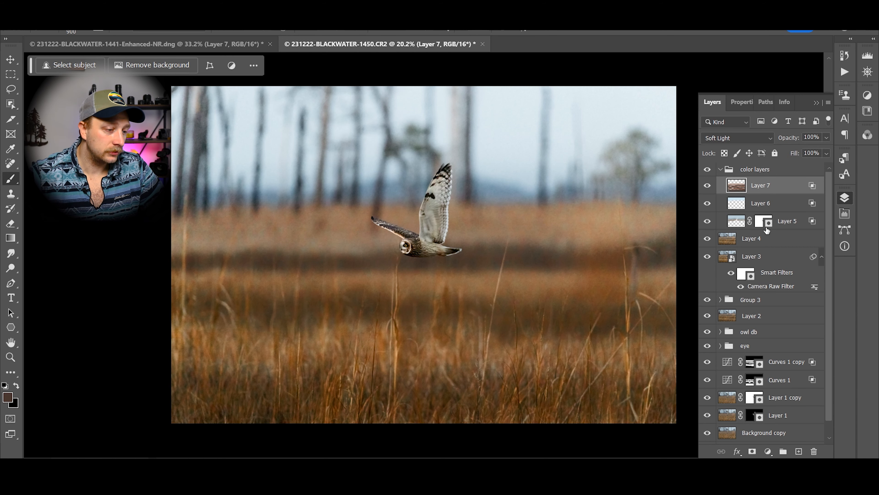
mouse_move(762, 223)
left_mouse_down()
mouse_move(758, 183)
mouse_move(765, 222)
left_mouse_up()
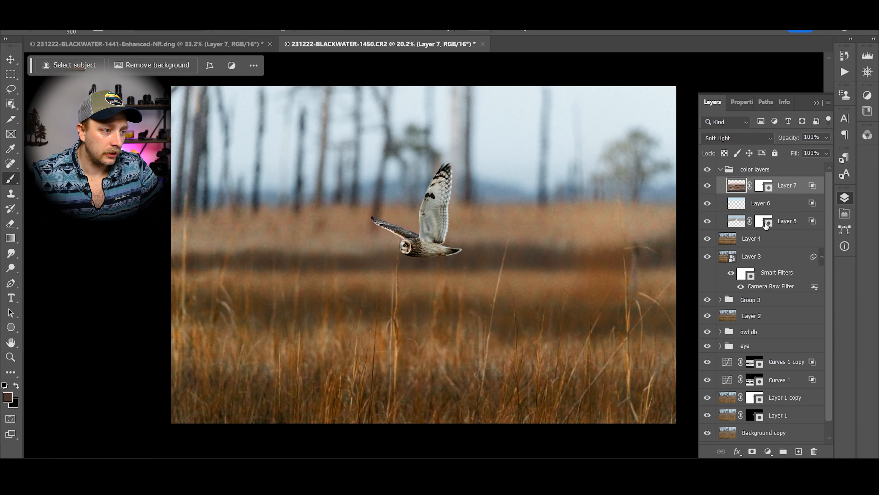
left_click(763, 186)
left_click(707, 187)
left_click(706, 187)
left_click(706, 187)
left_click(706, 187)
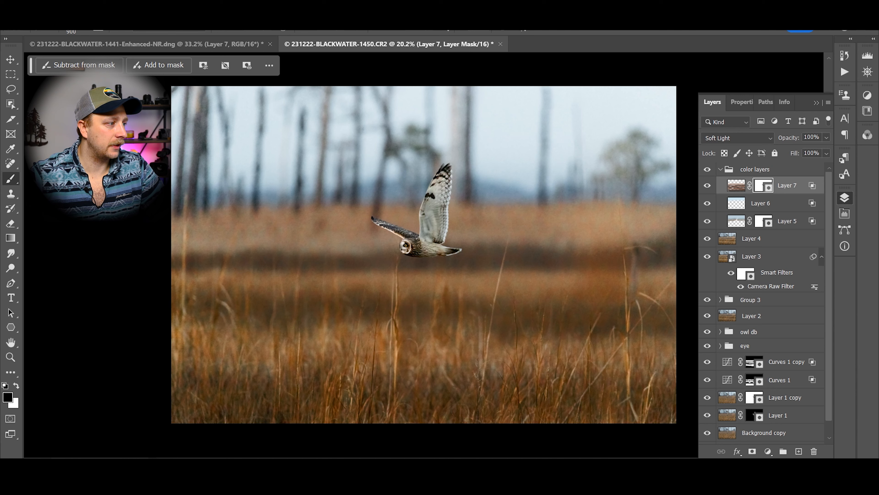
- In the 1441 document, collapse Group 2, show Layer 8 and examine the owl up close
left_click(121, 44)
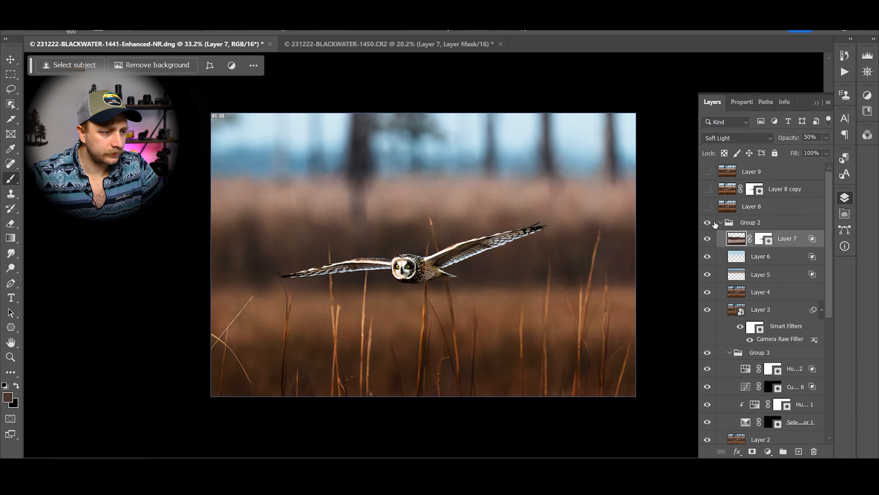
left_click(708, 207)
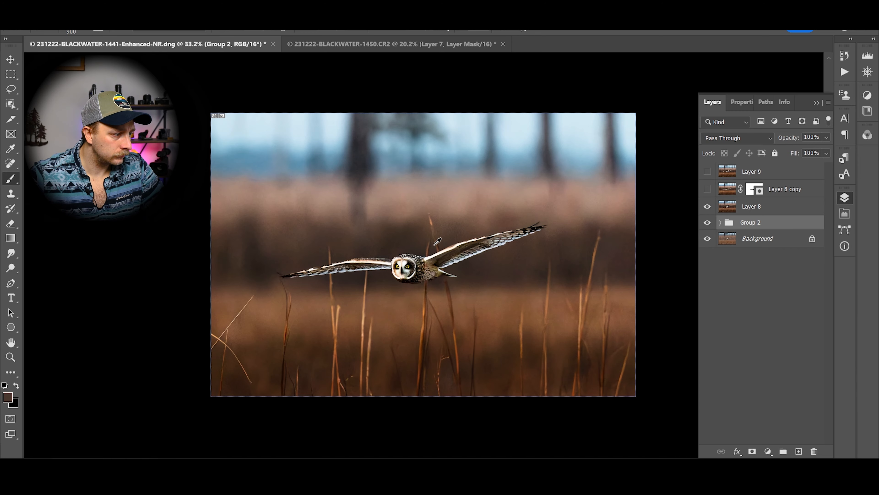
scroll(392, 247, "up", 3)
scroll(435, 268, "up", 3)
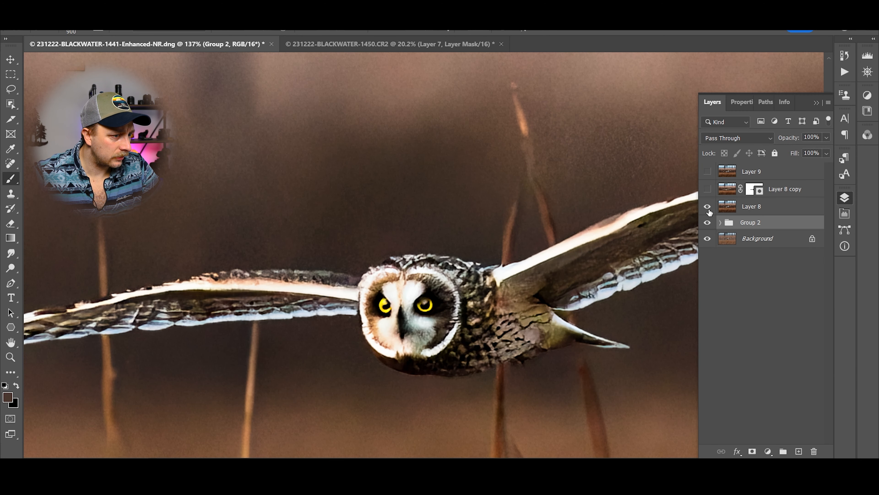
- Stamp all visible layers of the 1450 document into a new merged layer above the color layers group
left_click(448, 48)
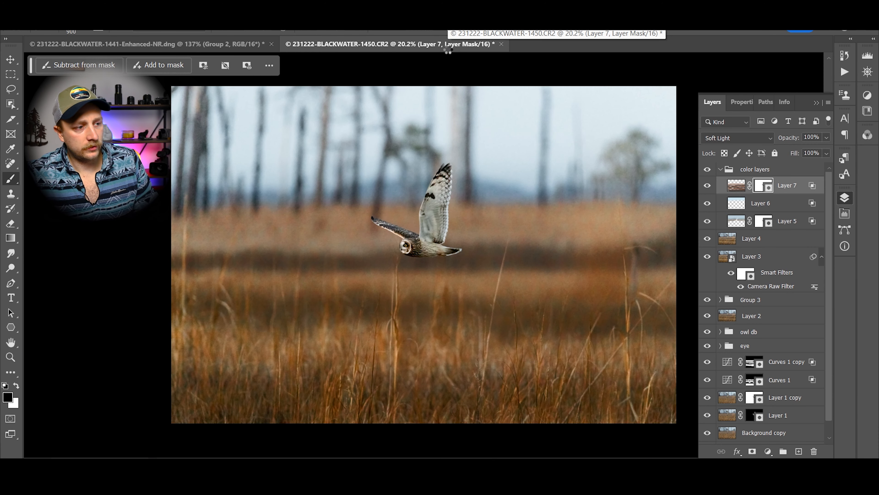
key("ctrl+shift+alt+e")
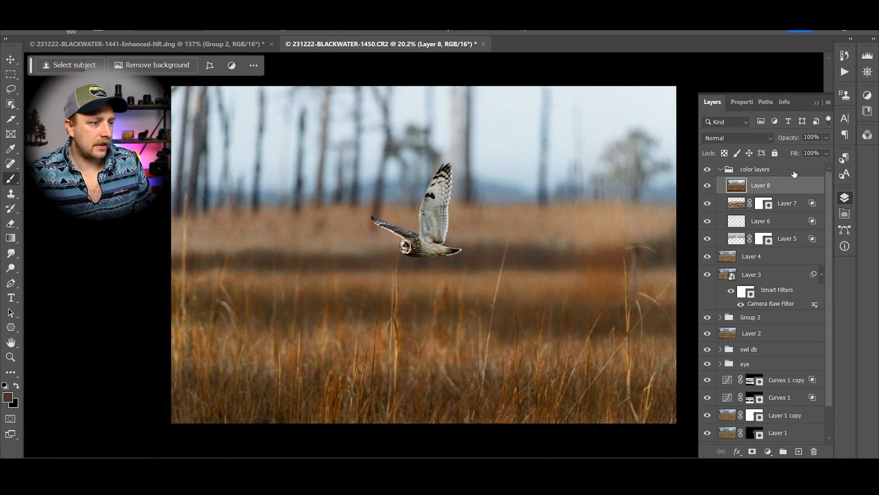
key("ctrl+z")
left_click(781, 169)
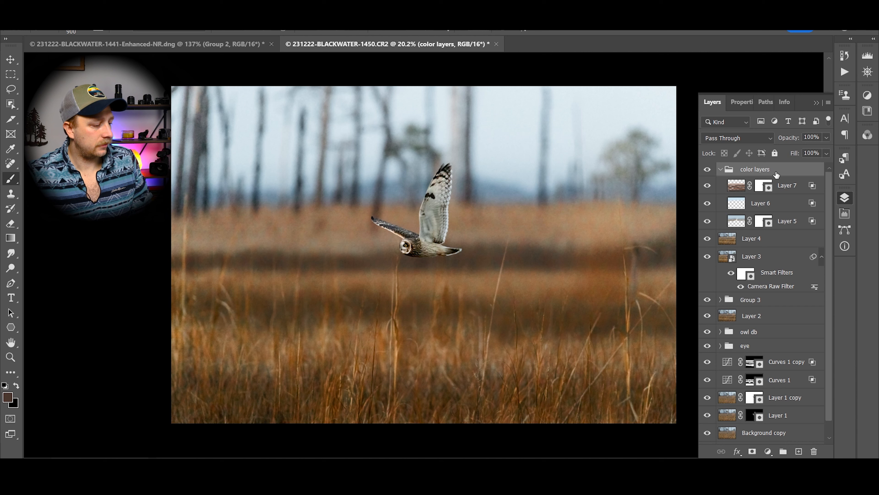
key("ctrl+shift+alt+e")
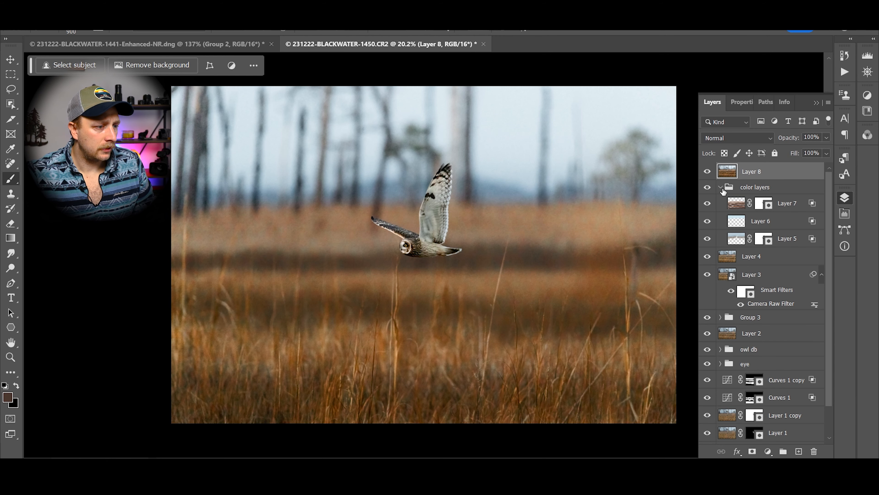
- Collapse the color layers group, show Layer 9 in the 1441 document, and return to the full 1450 photo
left_click(721, 188)
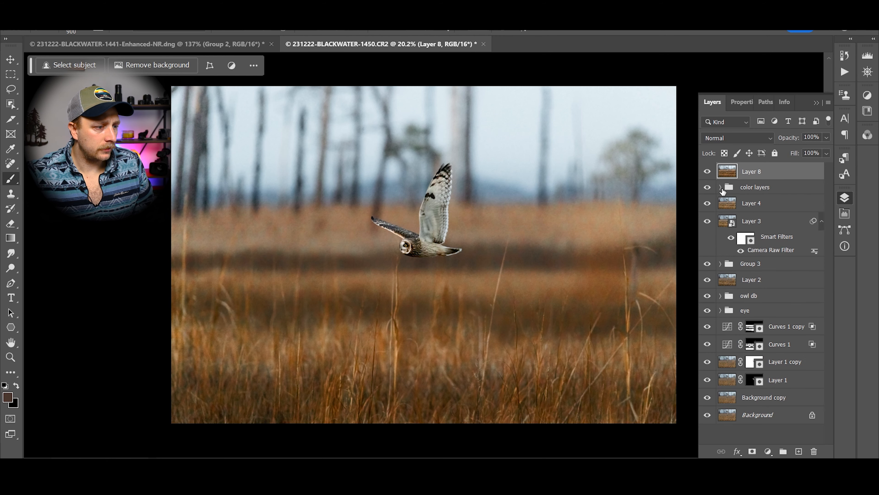
left_click(199, 42)
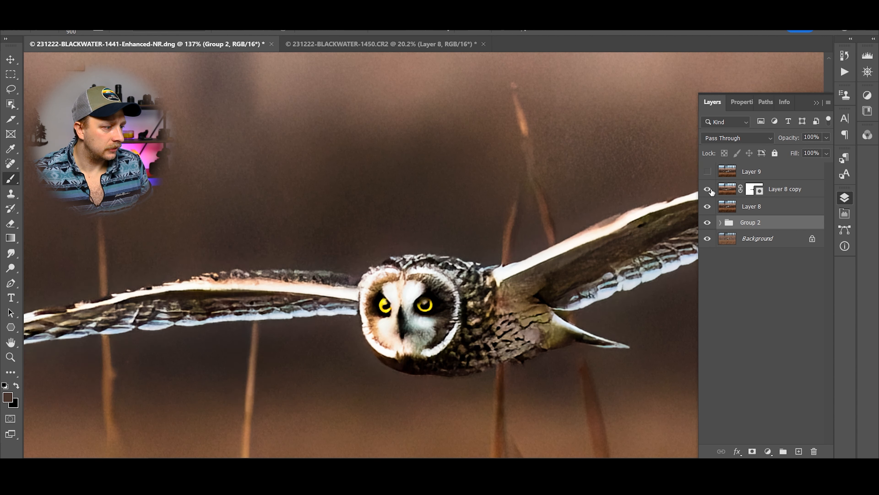
left_click(707, 172)
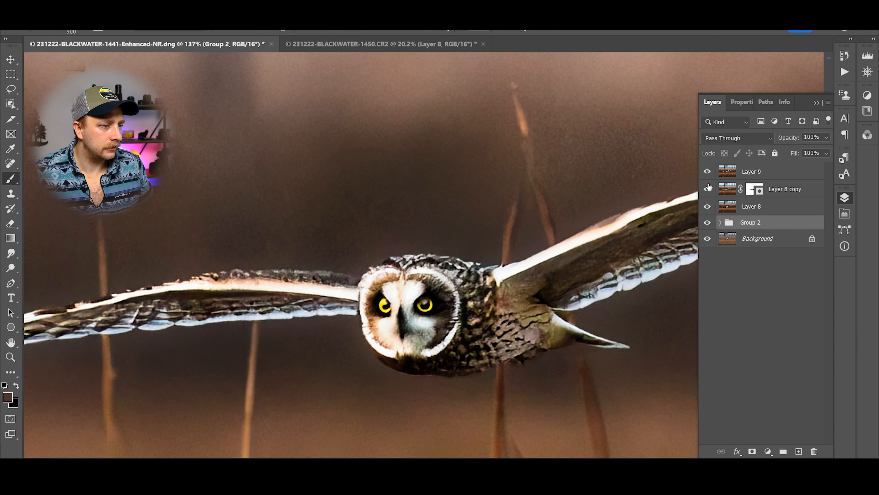
left_click(442, 52)
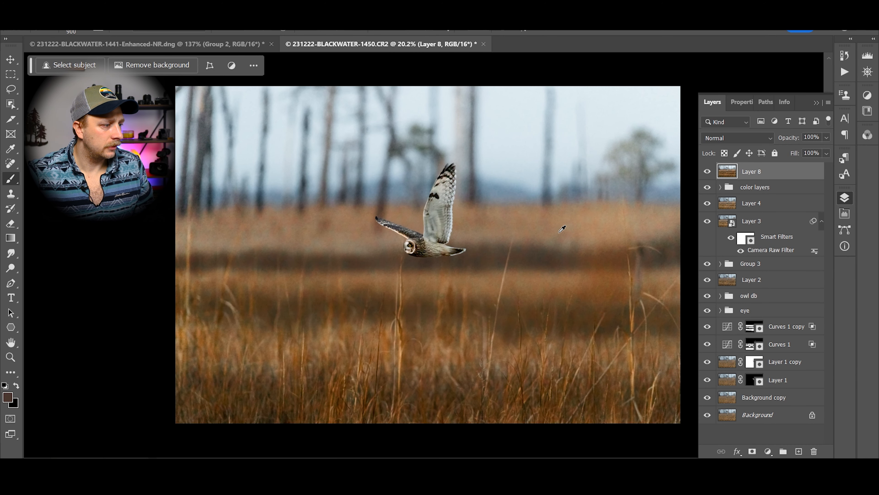
scroll(458, 185, "down", 1)
left_click_drag(459, 189, 460, 225)
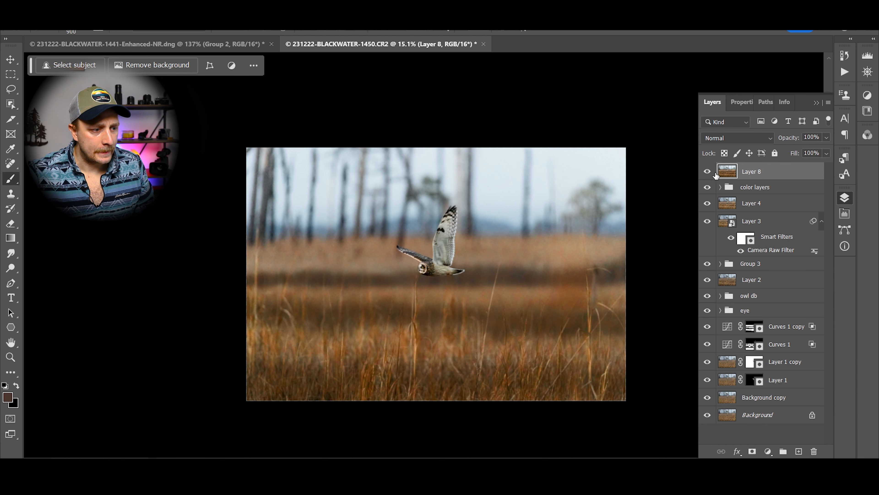
- In Layer 3's Camera Raw filter, set the Calibration Red Primary saturation to +20 and Green Primary saturation to +30
double_click(774, 255)
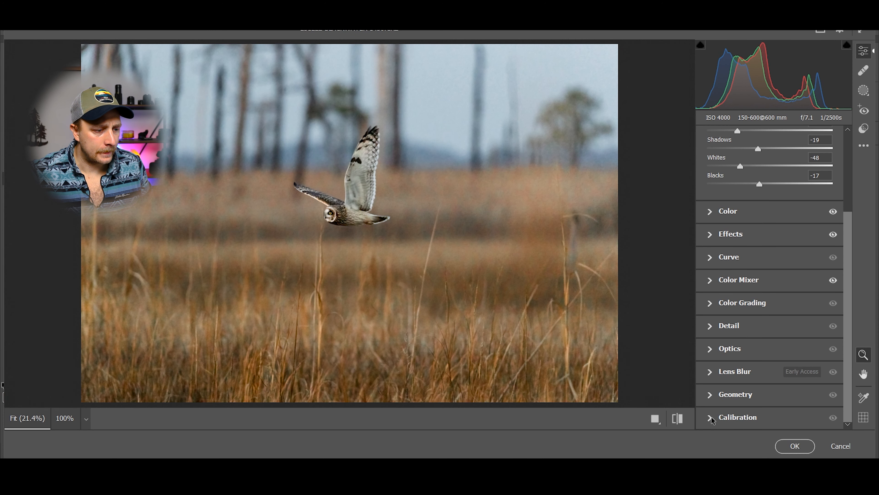
left_click(707, 421)
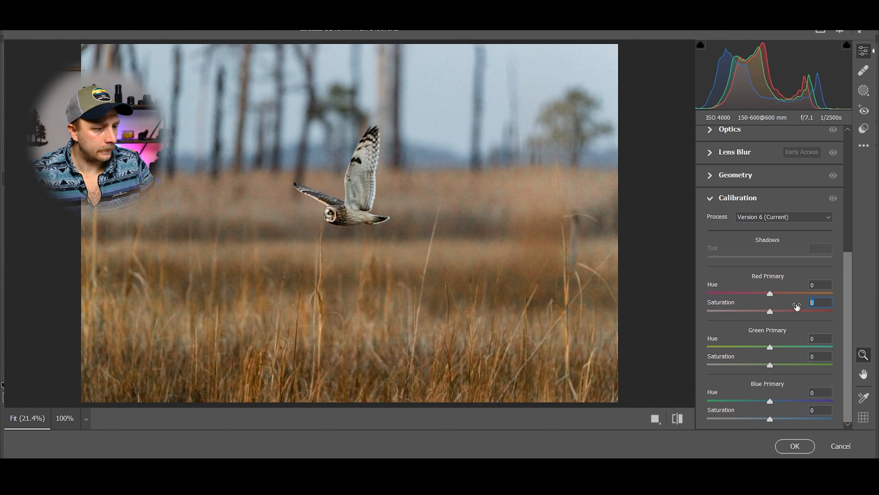
type("20")
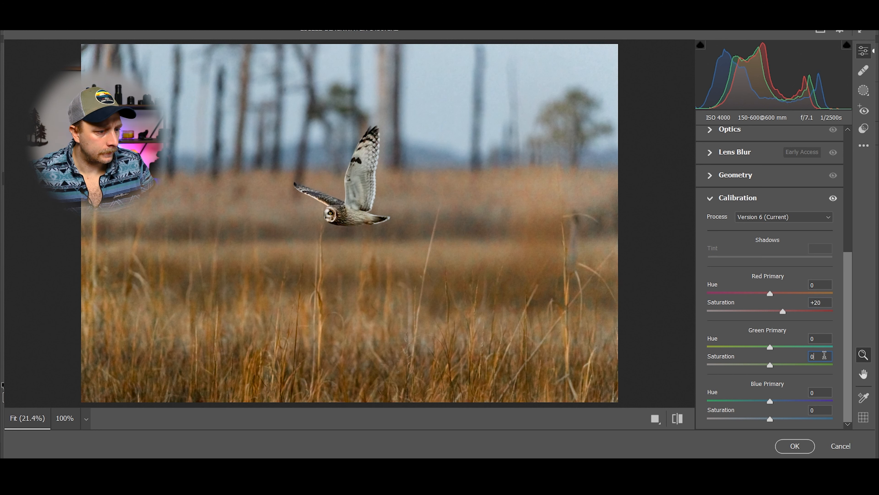
type("30")
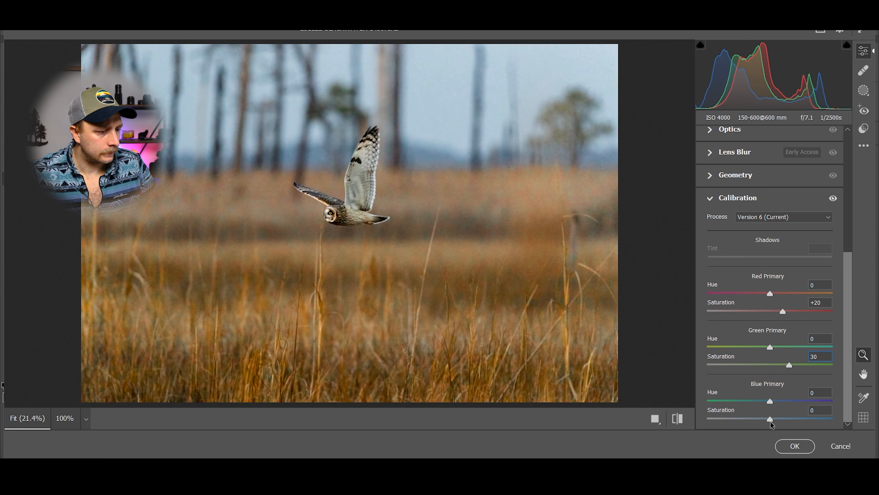
left_click(795, 446)
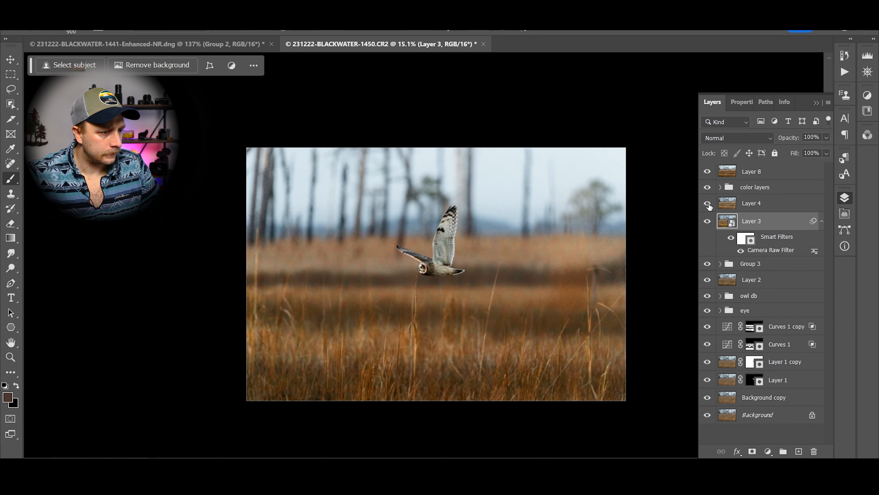
- Delete Layer 4 and the outdated Layer 8, and stamp the visible layers into a new merged layer above the color layers group
left_click_drag(760, 208, 814, 451)
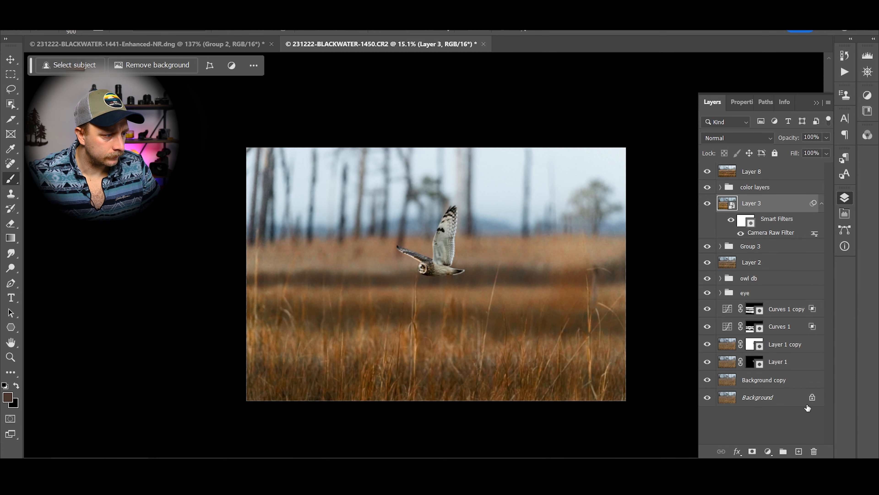
left_click_drag(793, 170, 814, 451)
left_click(708, 186)
left_click(708, 186)
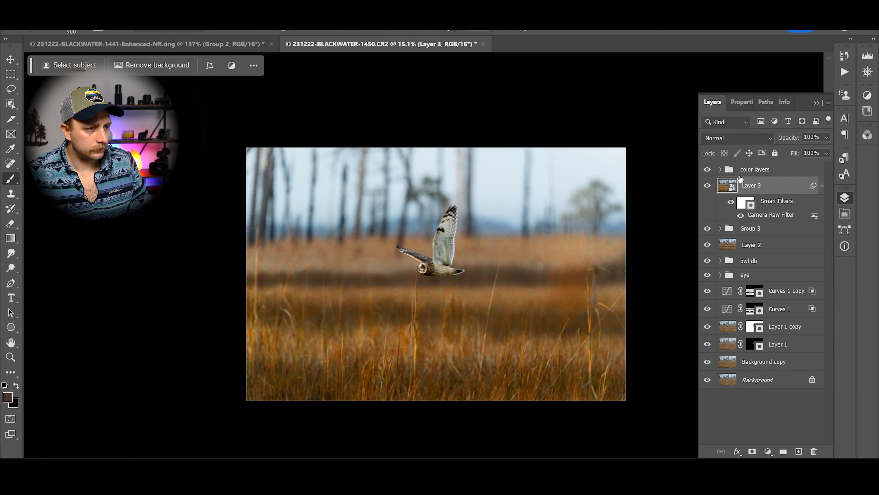
left_click(756, 169)
key("ctrl+z")
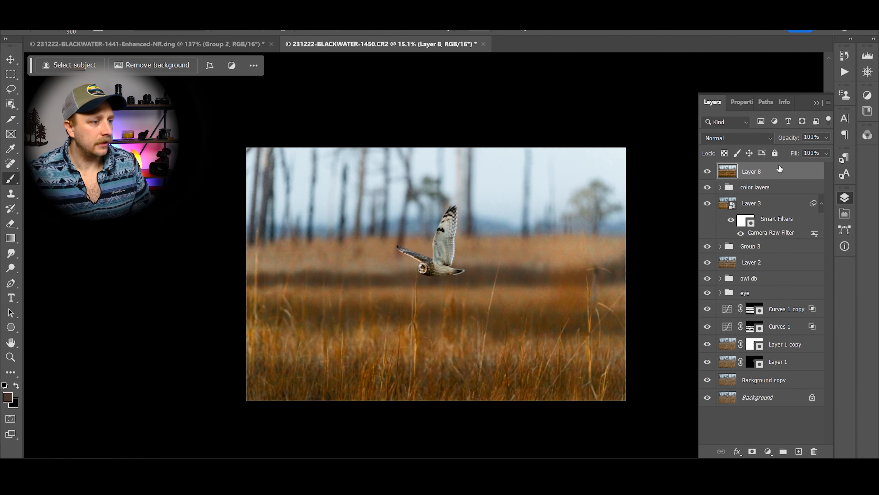
- Compare the overall colours of the full 1441 photo with those of the 1450 photo
left_click(211, 50)
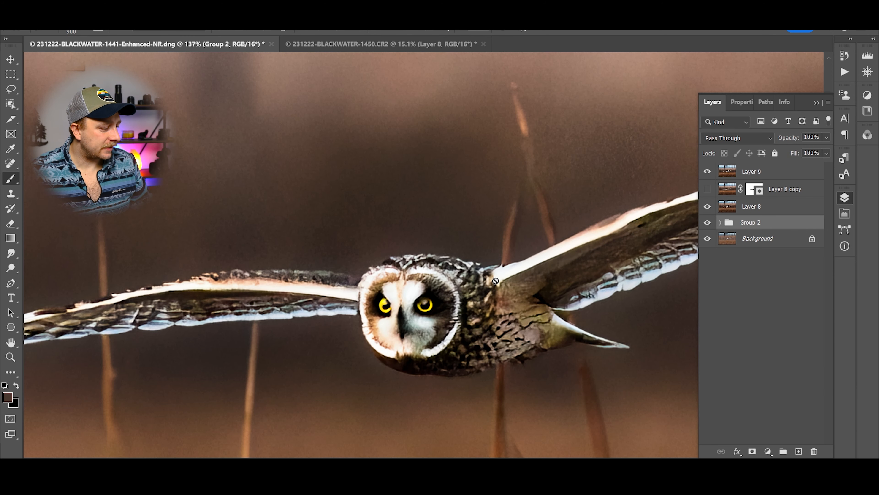
scroll(496, 281, "down", 19)
scroll(497, 280, "up", 5)
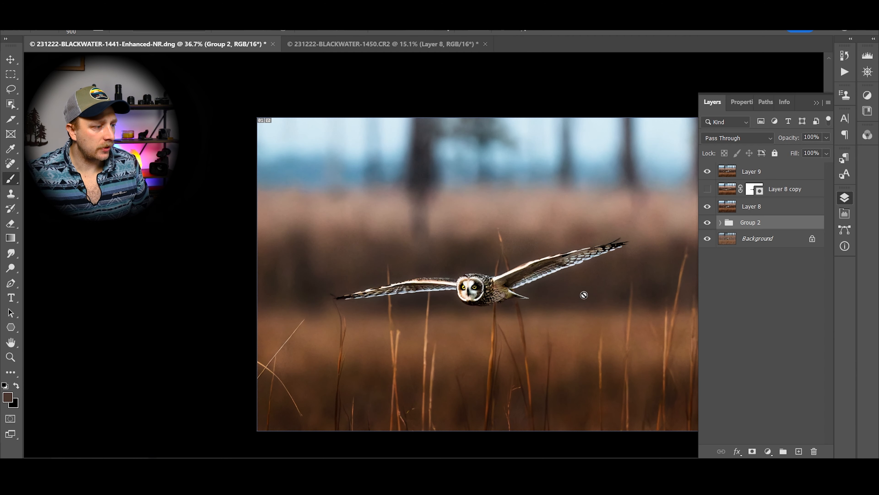
scroll(554, 253, "up", 2)
left_click(431, 45)
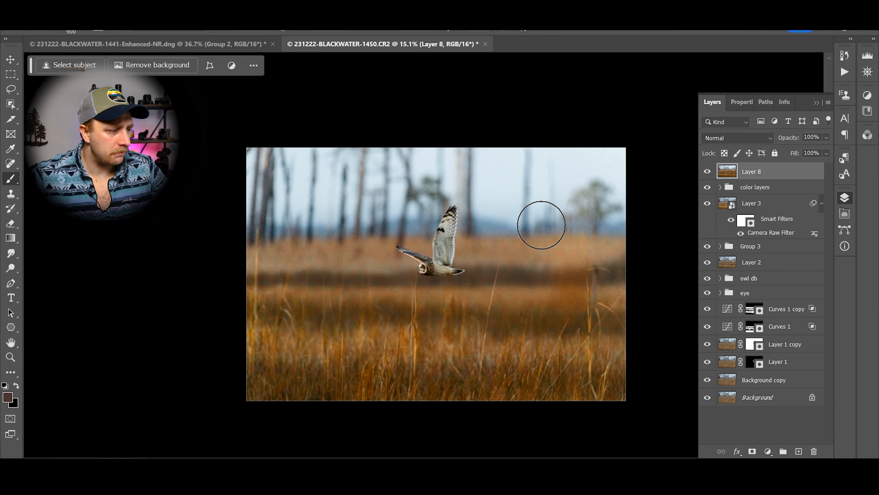
left_click(240, 44)
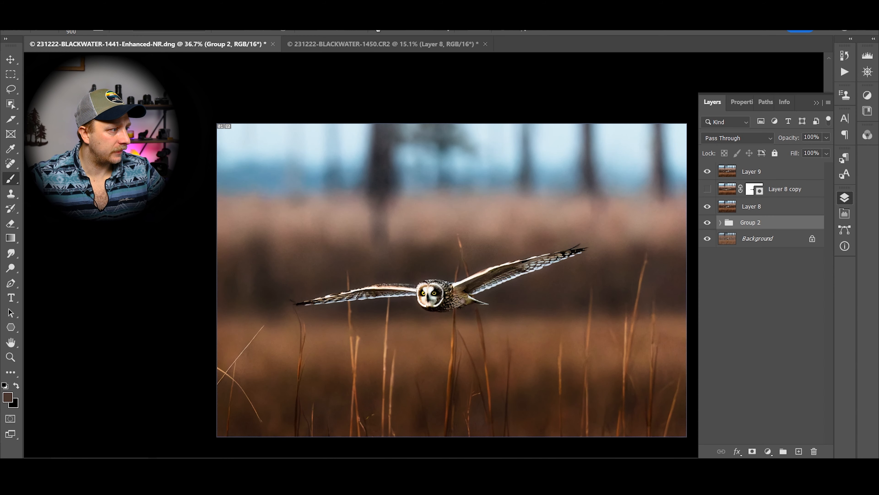
left_click(352, 41)
left_click(228, 43)
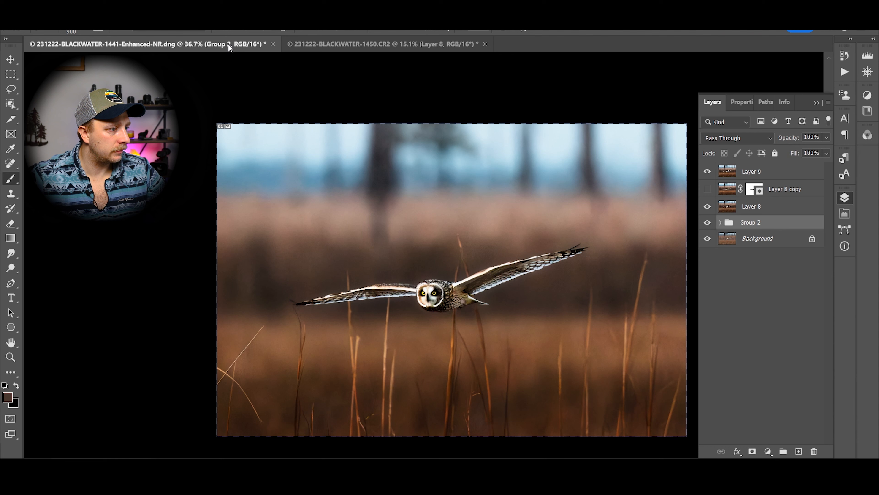
left_click(308, 41)
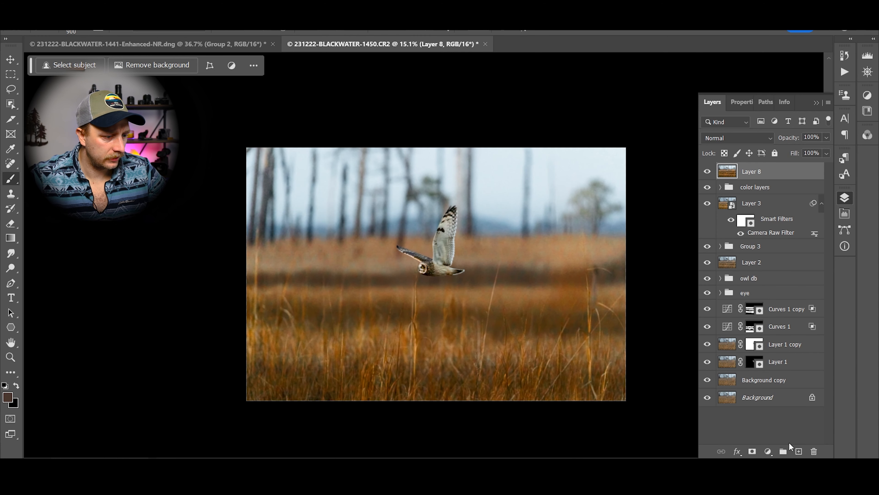
- Add a Selective Color adjustment layer above Layer 8 and set the cyan of its Reds to -11%
left_click(768, 451)
left_click(777, 442)
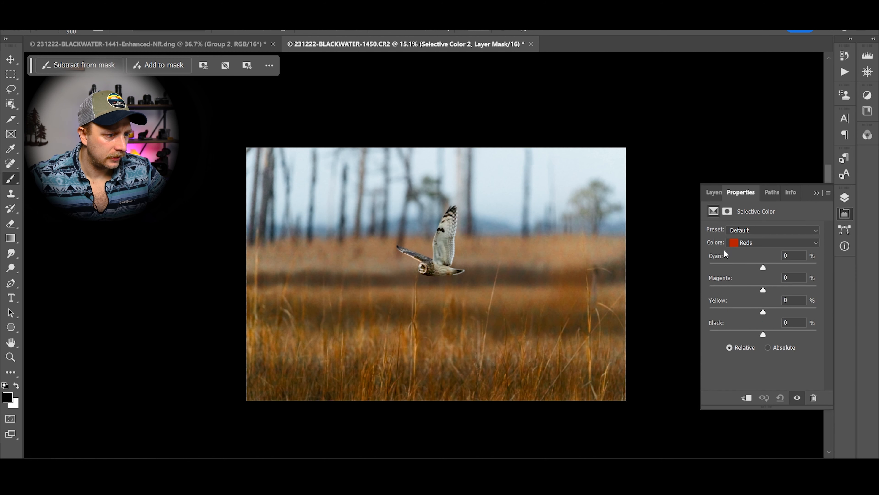
left_click_drag(746, 266, 719, 265)
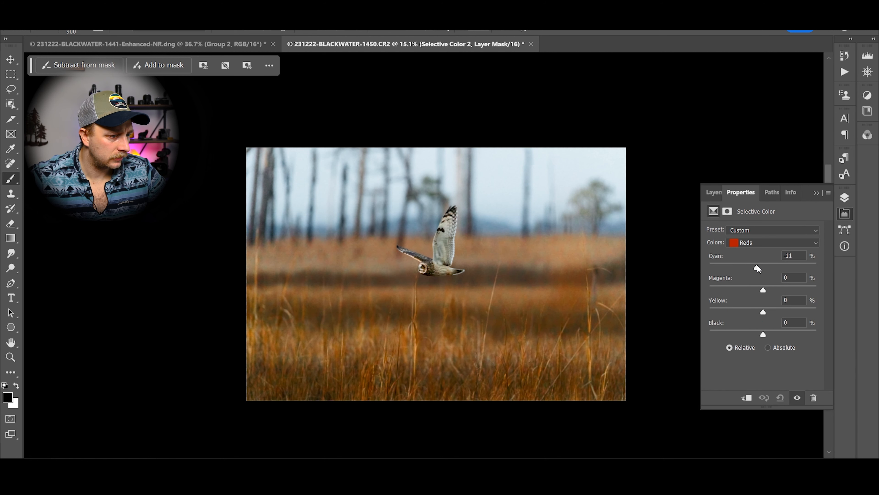
scroll(553, 332, "up", 1)
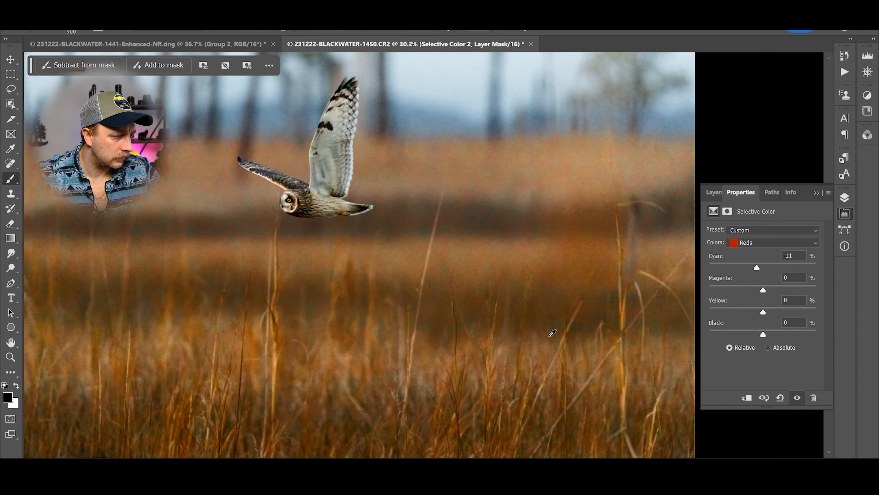
scroll(553, 333, "up", 2)
scroll(552, 332, "down", 3)
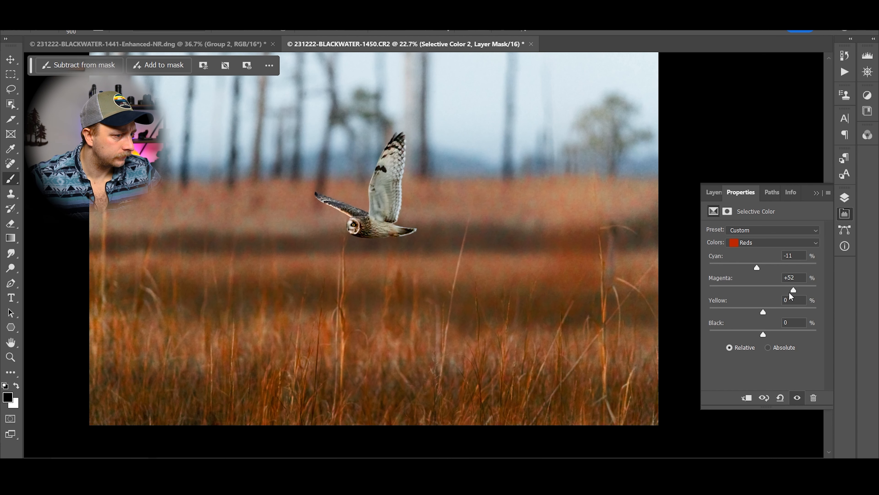
- Check the 1441 photo's grass colour and set the Reds' magenta to +28% in the 1450 document
left_click(160, 45)
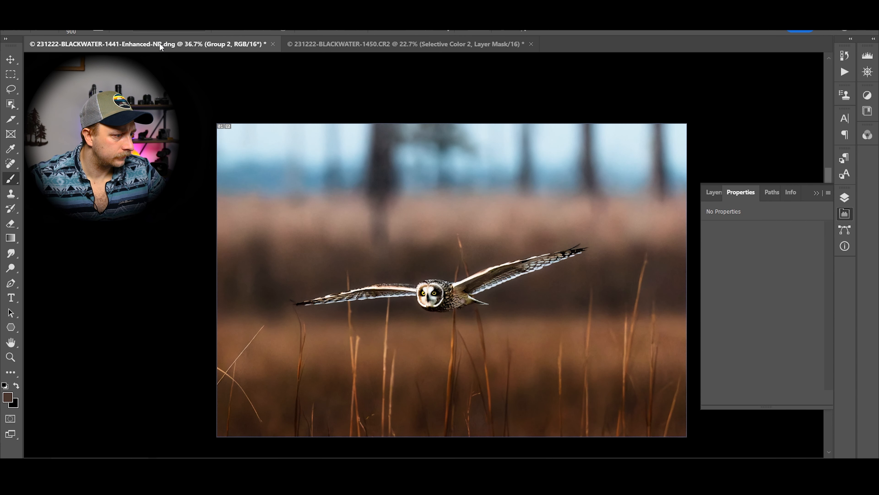
left_click(334, 45)
scroll(440, 204, "up", 3)
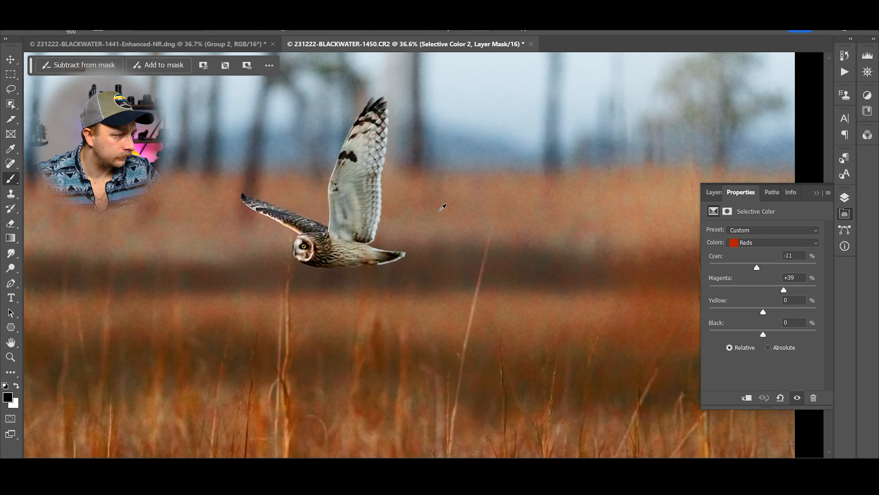
left_click_drag(779, 286, 778, 286)
- For the Yellows in the Selective Color adjustment, set cyan to -21% and magenta to +13%
left_click(755, 242)
left_click(754, 252)
mouse_move(763, 269)
left_mouse_down()
mouse_move(728, 263)
mouse_move(757, 268)
left_mouse_up()
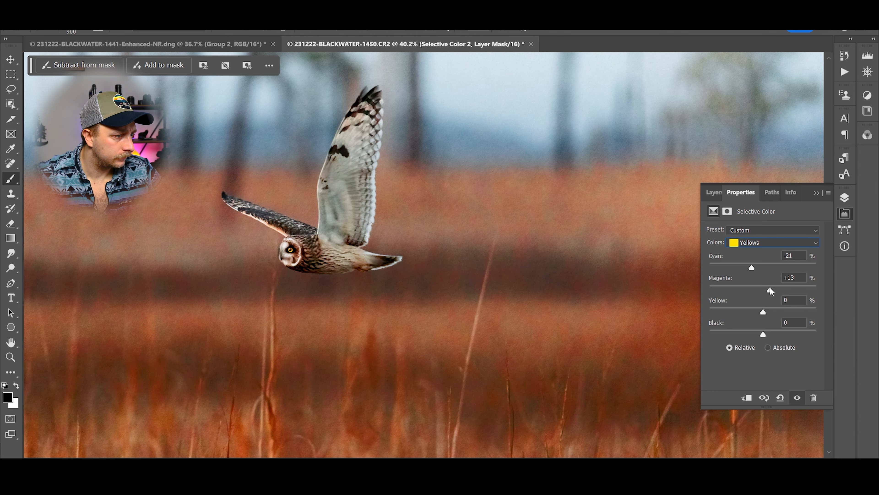
- Compare with the 1441 photo and set the yellow amount of the Yellows to +11%
left_click(243, 39)
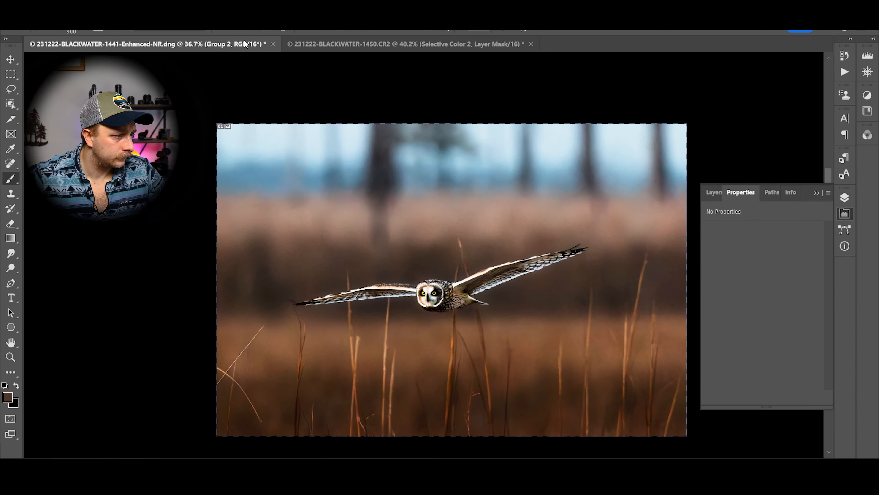
left_click(318, 42)
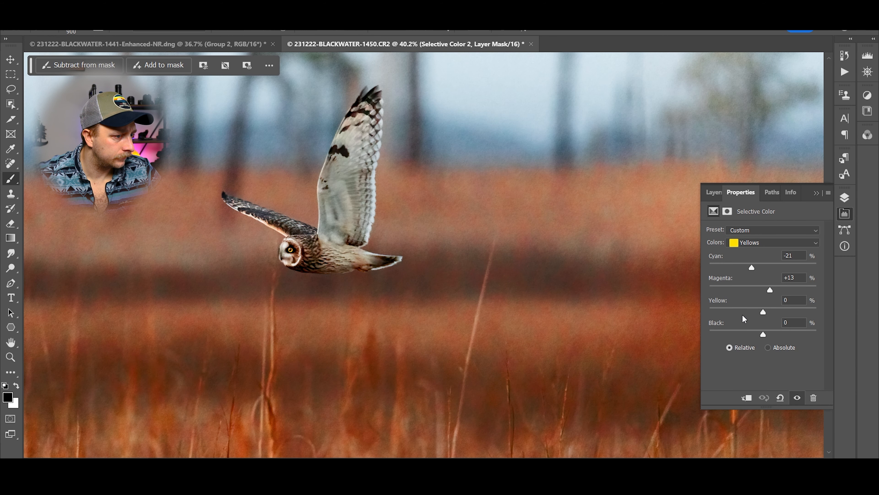
left_click_drag(761, 307, 763, 309)
left_click(235, 44)
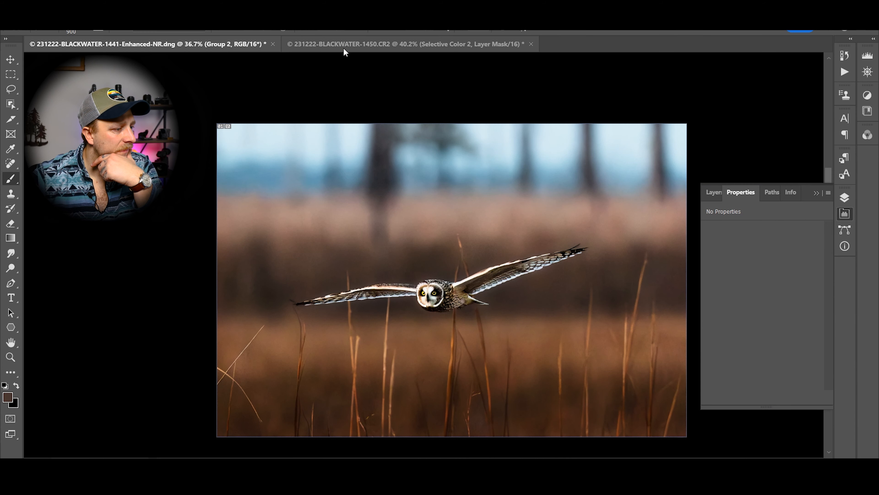
left_click(349, 44)
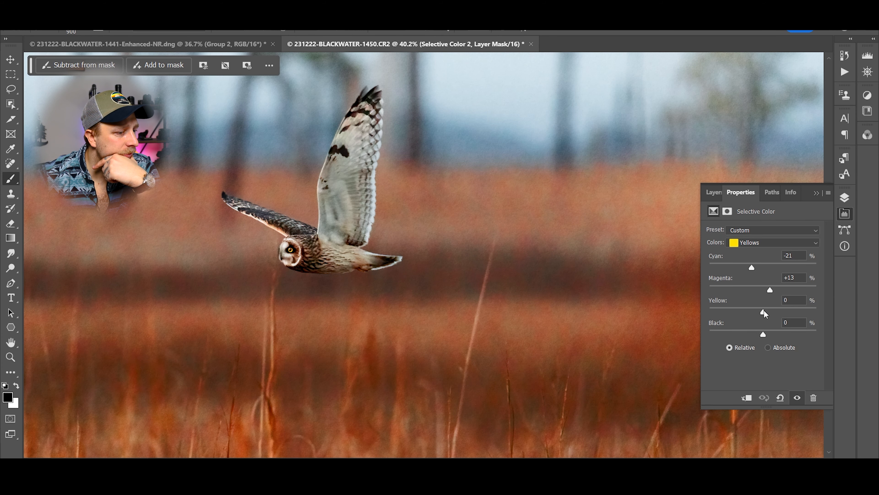
left_click_drag(753, 313, 764, 309)
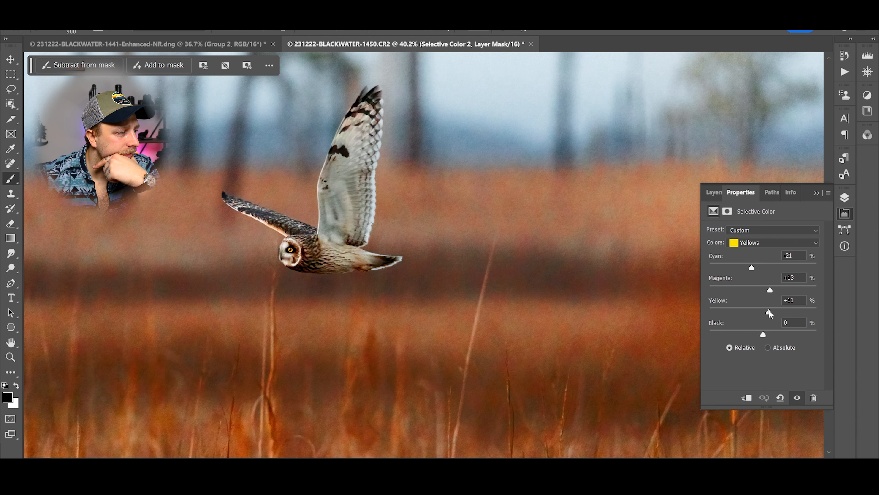
- Set the Reds' yellow amount to +18% while comparing with the 1441 photo, and bring the layer list back into view
left_click(772, 242)
left_click(748, 246)
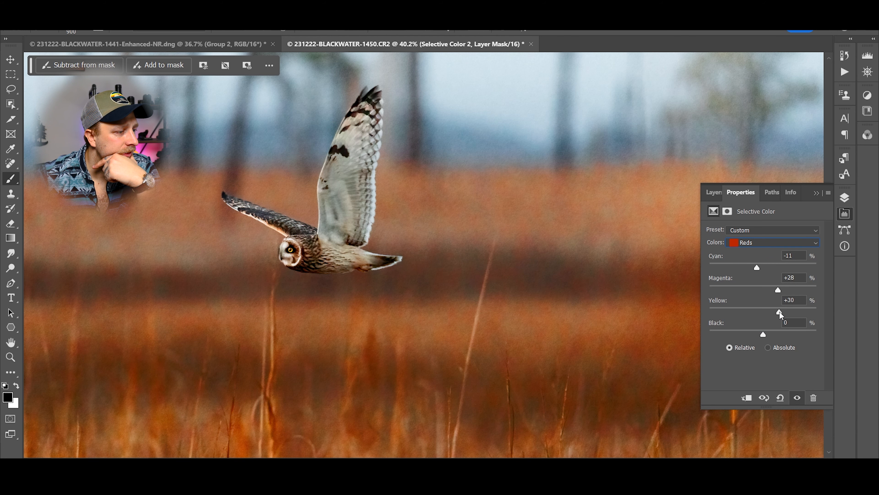
left_click(238, 44)
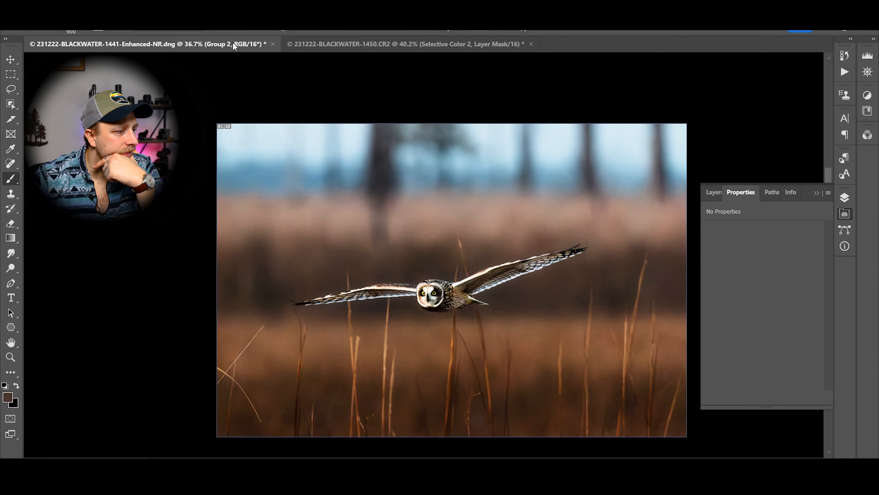
left_click(328, 45)
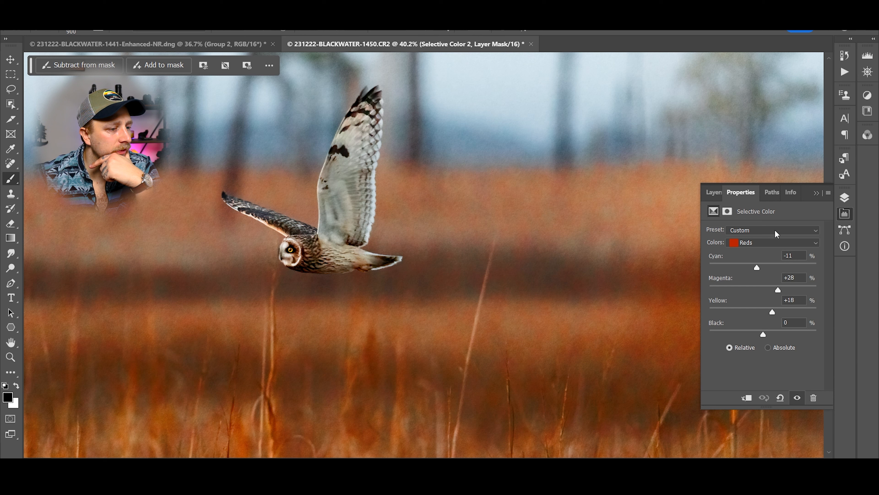
left_click(845, 198)
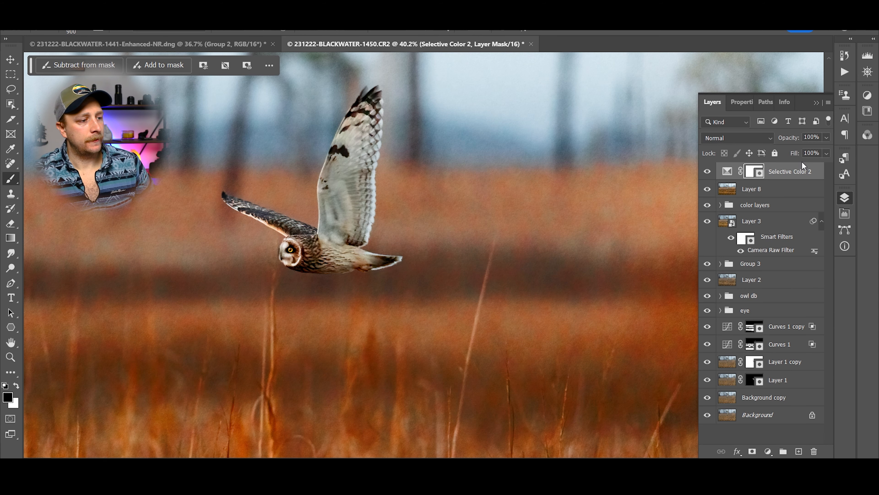
- Set the Selective Color 2 layer's opacity to 37% and compare the image with the adjustment hidden and shown
double_click(823, 177)
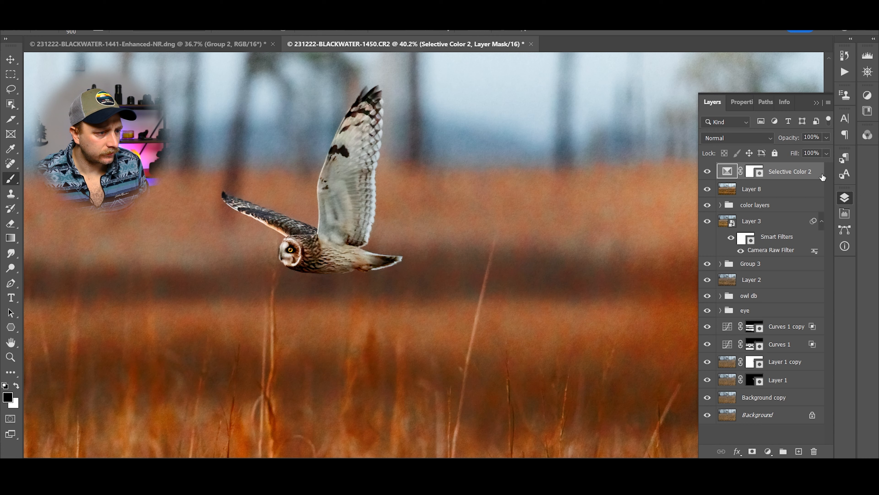
left_click(830, 83)
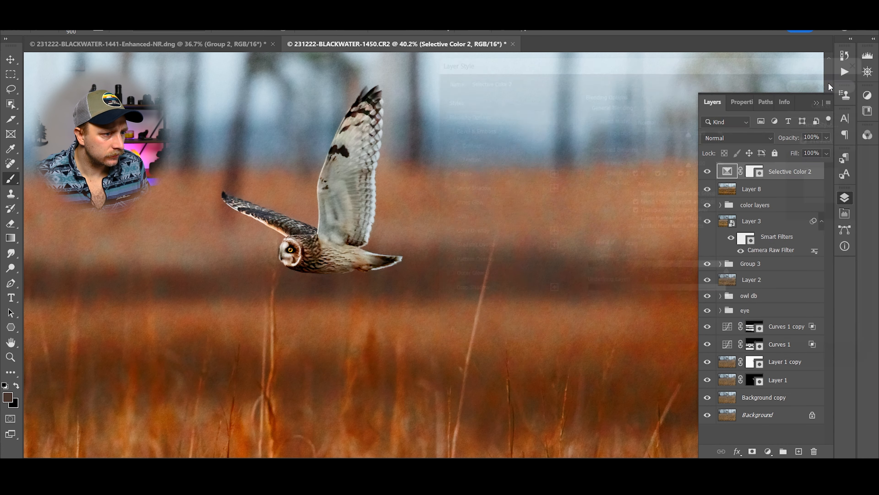
left_click_drag(795, 139, 733, 142)
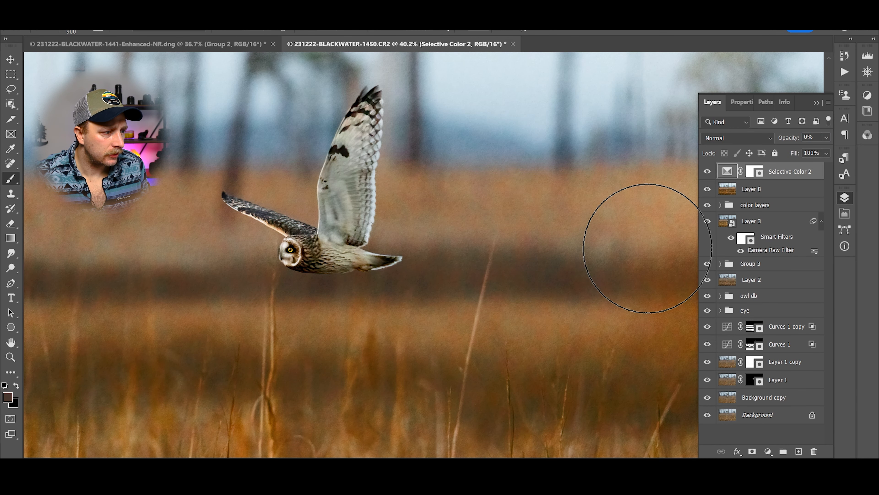
scroll(637, 247, "down", 2)
scroll(360, 220, "up", 4)
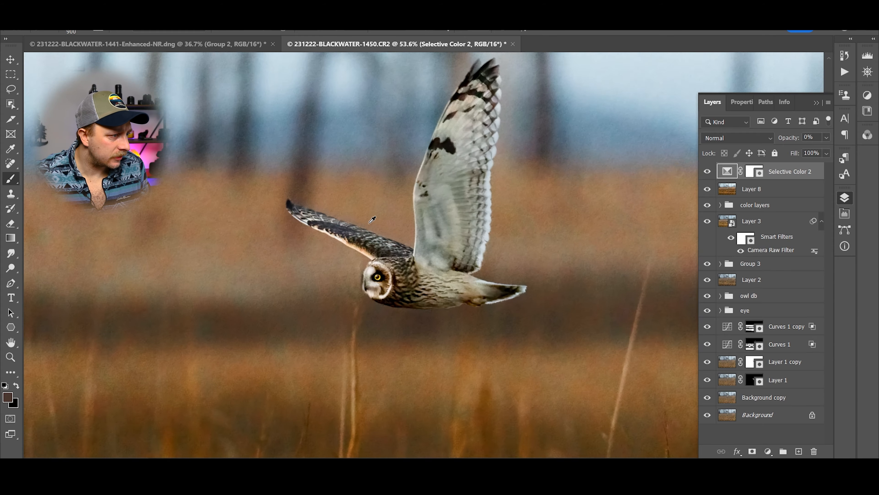
scroll(360, 220, "down", 2)
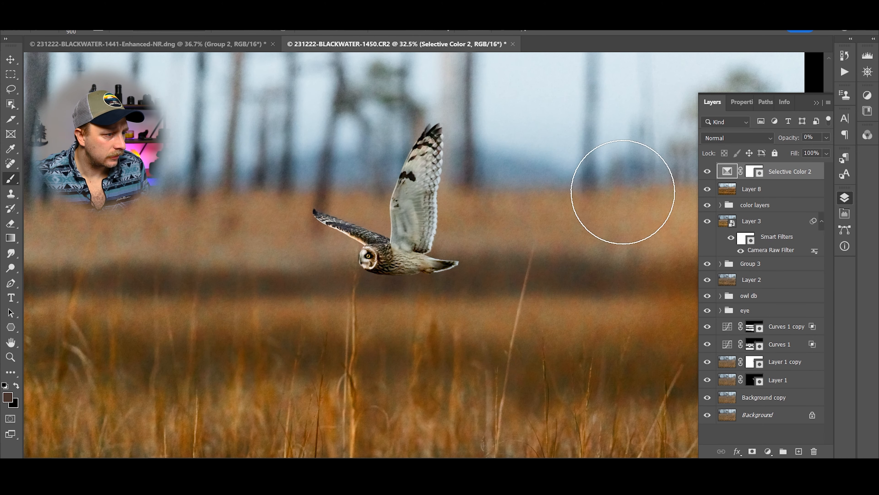
mouse_move(784, 141)
left_mouse_down()
mouse_move(792, 138)
mouse_move(783, 139)
left_mouse_up()
left_click(711, 173)
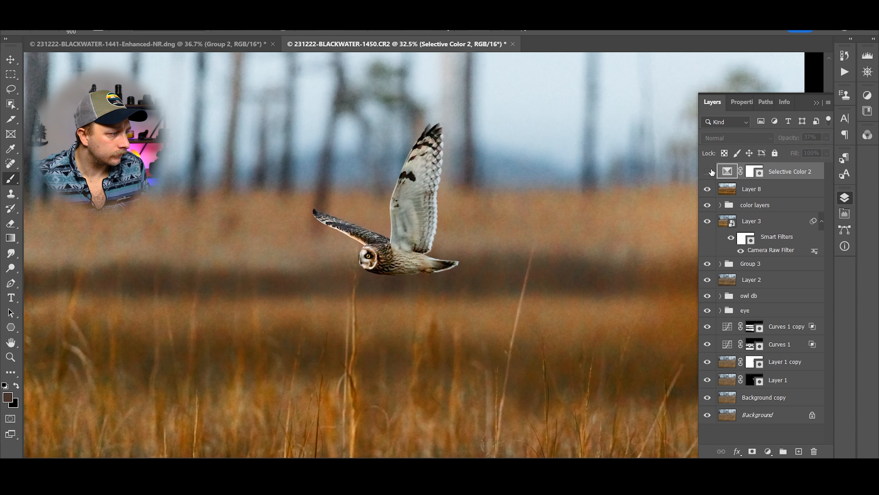
left_click(712, 173)
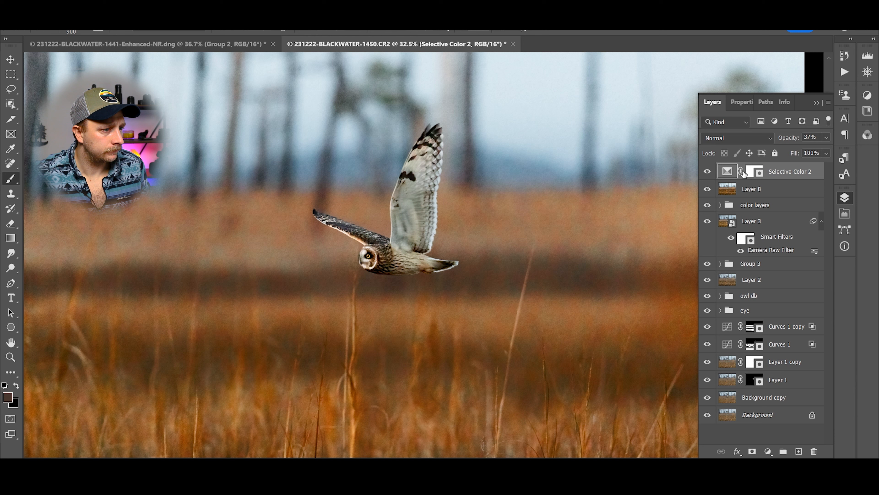
- Examine the photo's underlying colours with a temporary Hue/Saturation adjustment at +100 saturation, and delete that adjustment
left_click(767, 451)
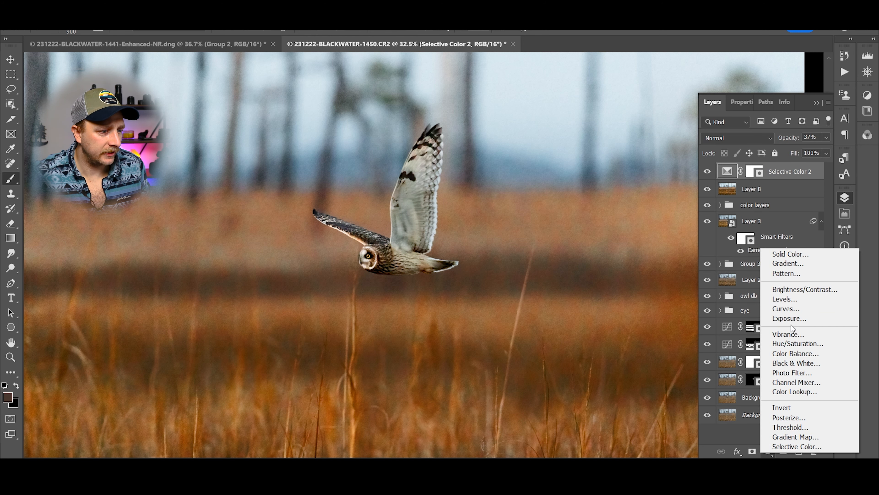
left_click(784, 342)
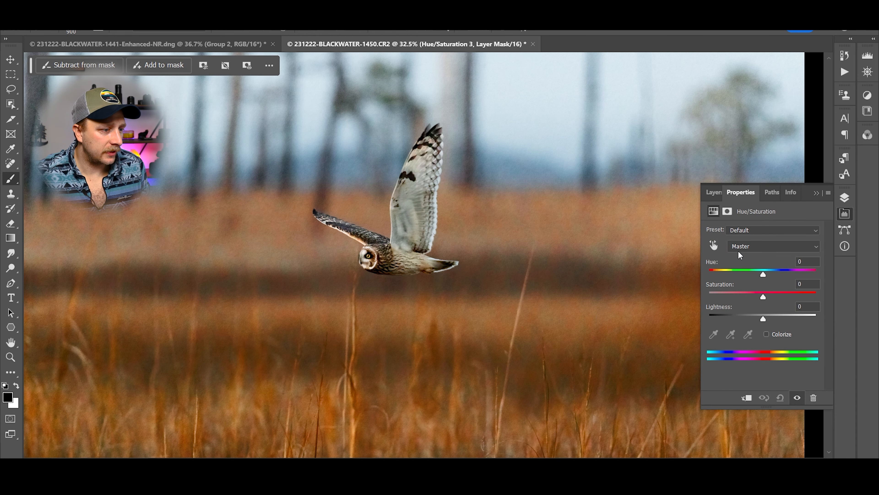
left_click_drag(763, 296, 816, 296)
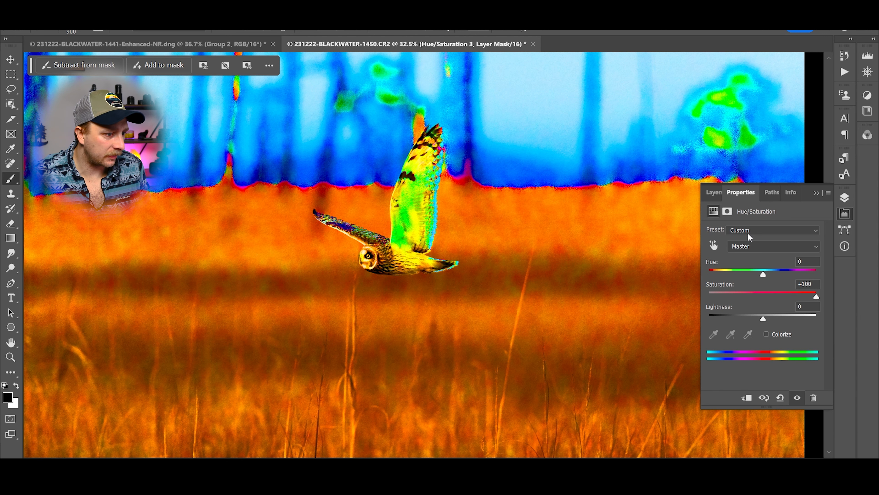
left_click(845, 198)
left_click_drag(798, 179, 814, 451)
- Open the settings of the Selective Color 2 adjustment and try changes to its Magentas
double_click(727, 171)
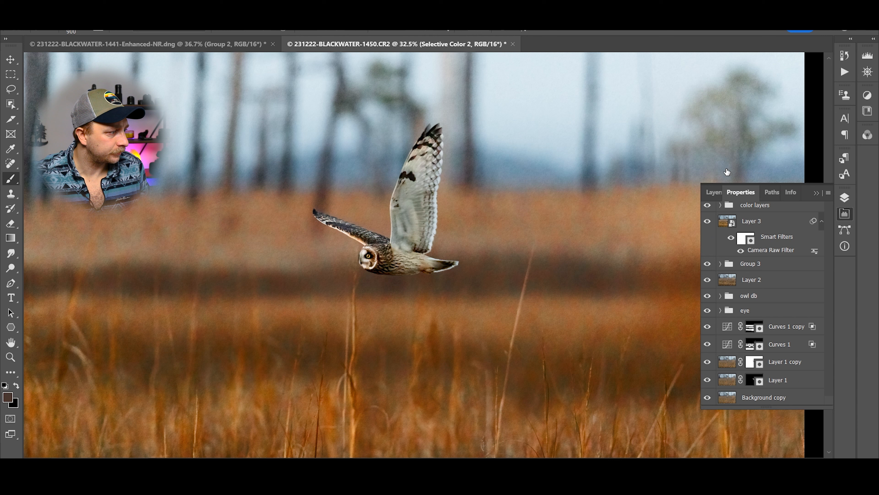
left_click(750, 241)
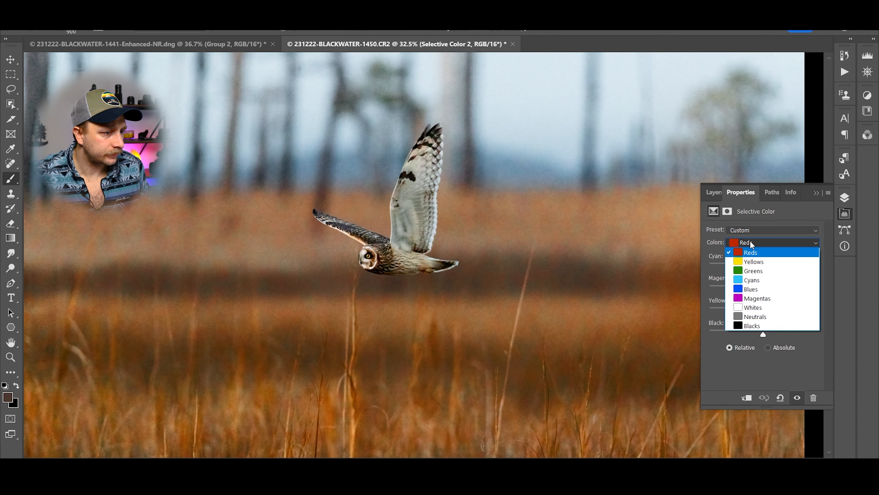
left_click(758, 298)
left_click_drag(793, 313, 763, 312)
mouse_move(763, 268)
left_mouse_down()
mouse_move(769, 254)
mouse_move(763, 268)
left_mouse_up()
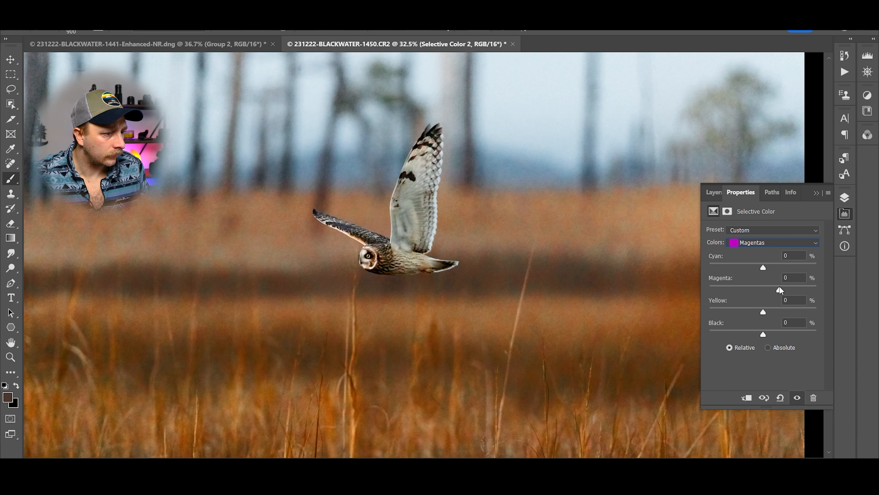
left_click(770, 243)
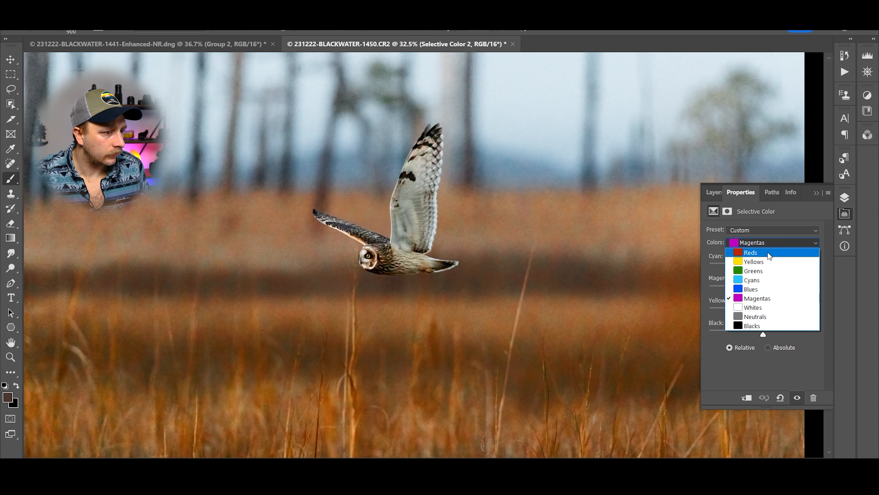
left_click(845, 199)
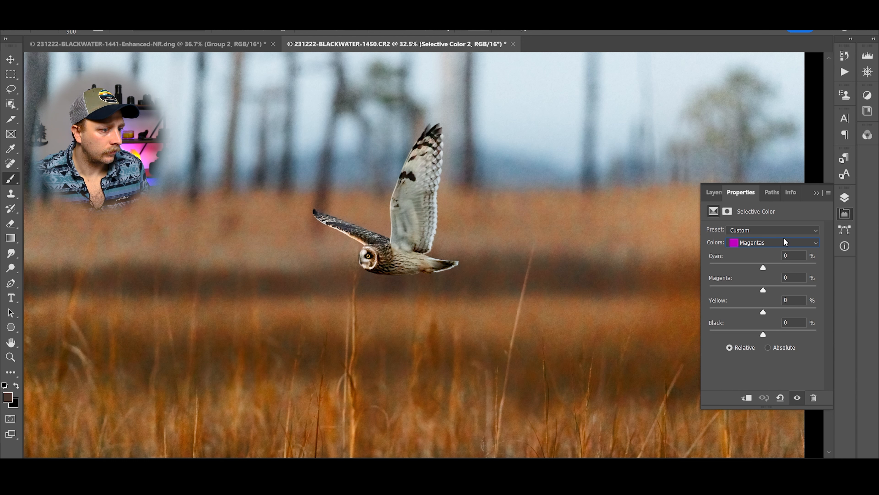
- For the Blues in the Selective Color adjustment, set magenta to -4% and cyan to +11%, checking against the 1441 photo
left_click(772, 243)
left_click(748, 302)
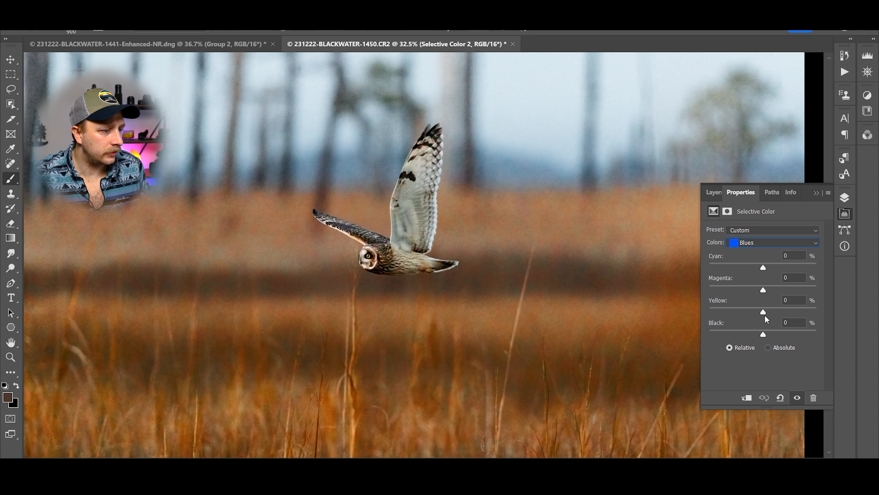
left_click_drag(794, 292, 811, 291)
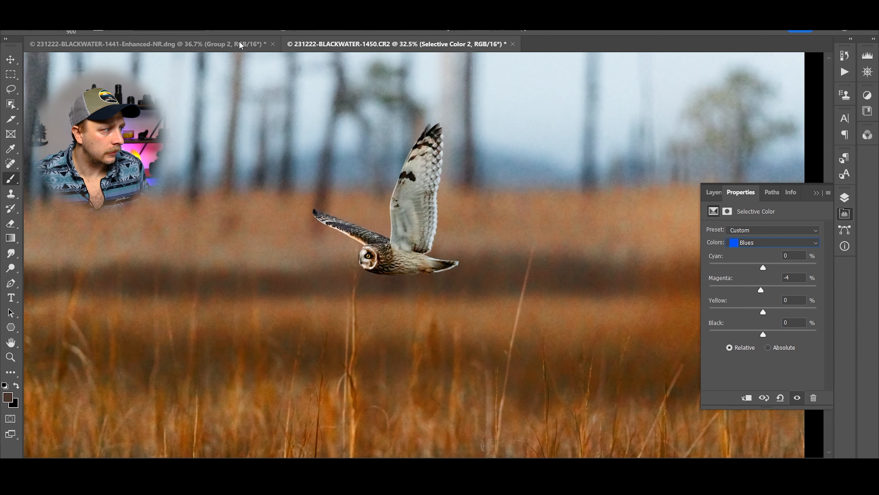
left_click(149, 44)
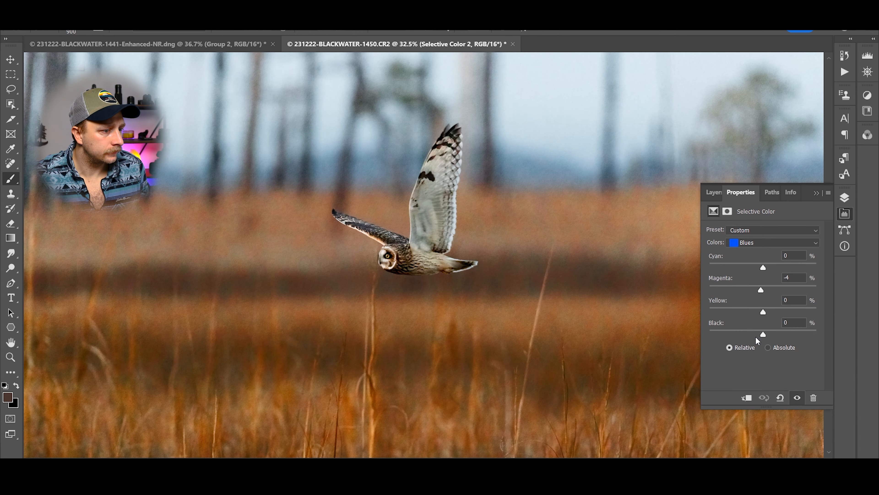
left_click_drag(737, 264, 816, 264)
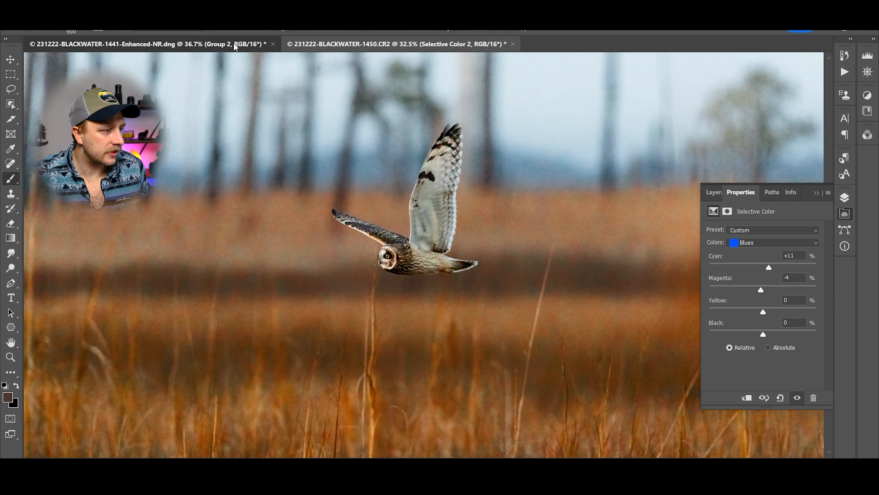
- Compare with the 1441 photo, set the Blues' magenta to -12% and raise their yellow amount
left_click(236, 44)
left_click(339, 44)
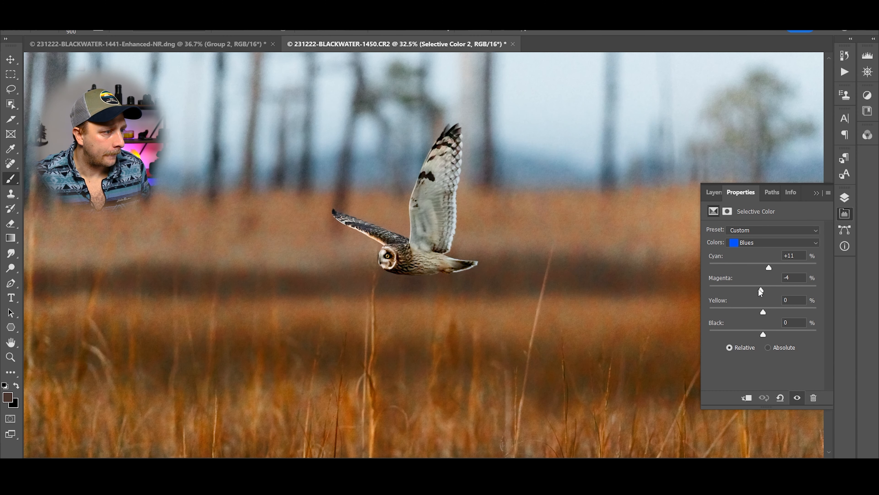
left_click_drag(817, 290, 667, 280)
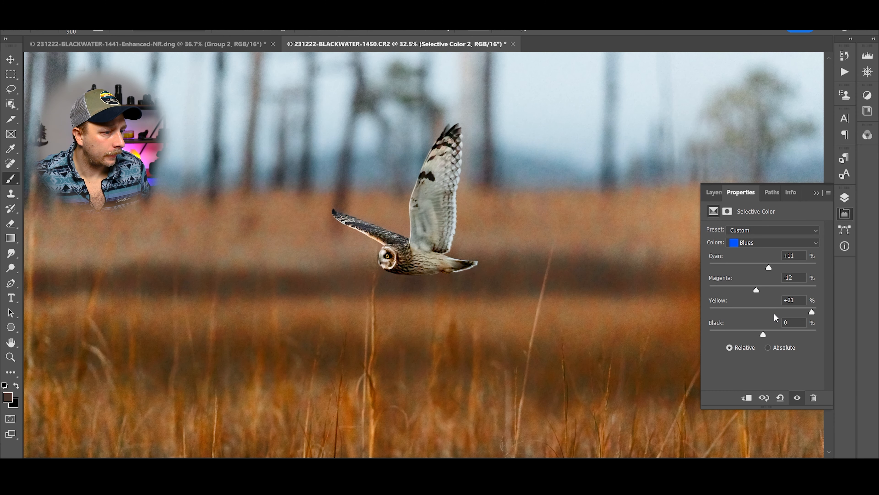
- For the Cyans in the Selective Color adjustment, set cyan to +14%, magenta to -20% and yellow to +28%
left_click(754, 242)
left_click(762, 264)
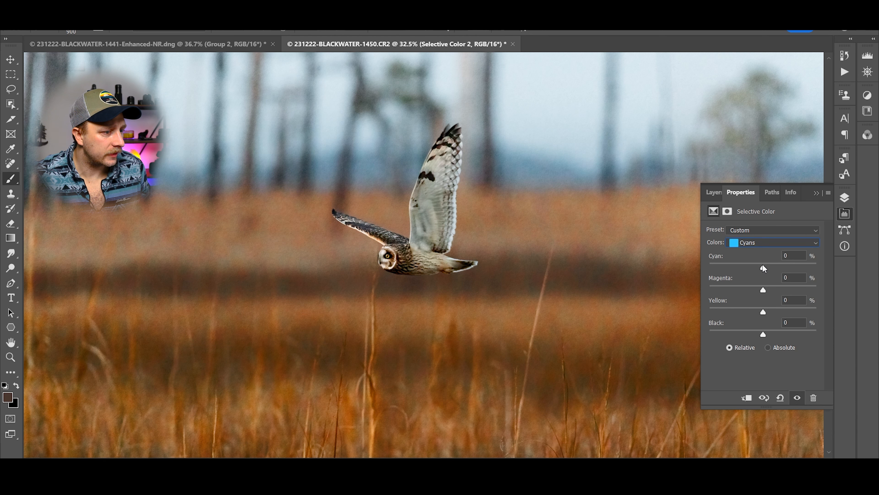
left_click_drag(763, 266, 771, 270)
left_click_drag(764, 315, 778, 312)
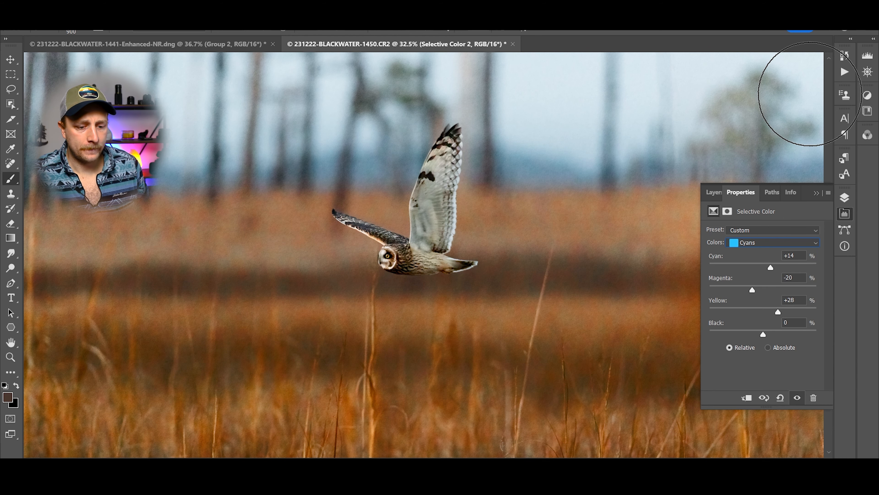
- Return to the layer list and compare the whole photo with the Selective Color 2 layer hidden and shown
left_click(845, 198)
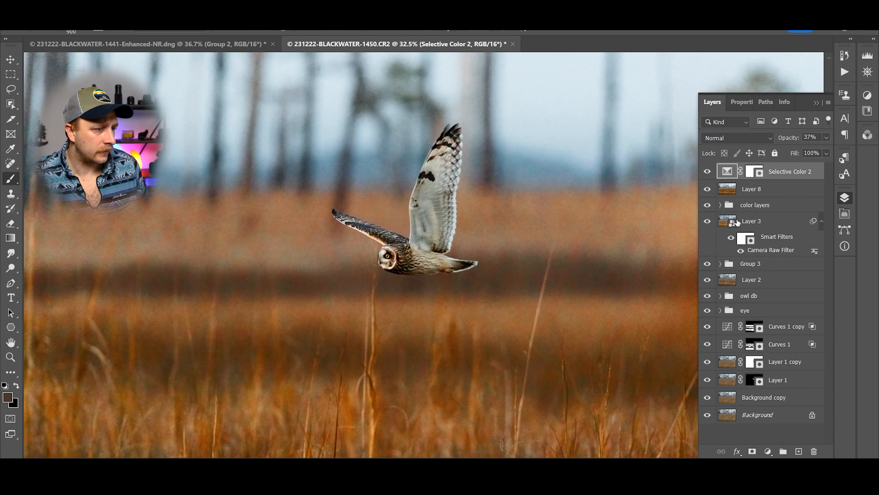
scroll(654, 210, "down", 3)
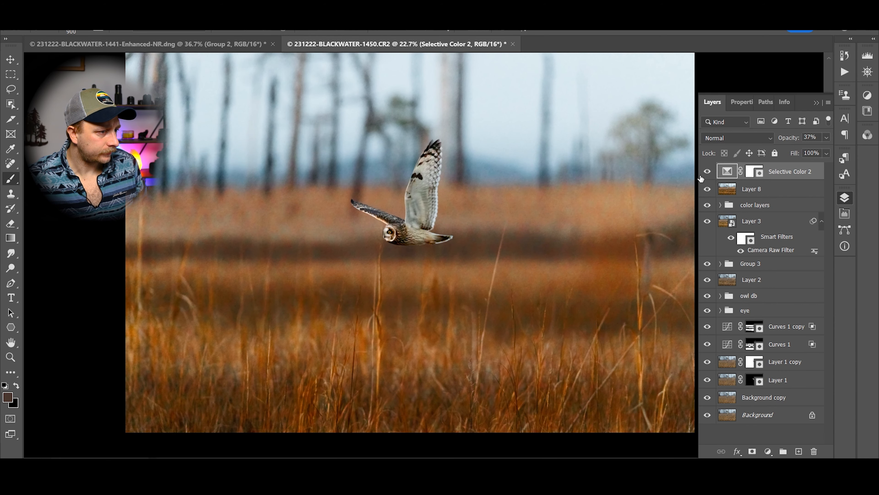
left_click(706, 173)
left_click(706, 174)
left_click(707, 172)
left_click(707, 172)
- Compare the overall grass and sky colours of the 1450 photo with those of the finished 1441 photo
left_click(125, 40)
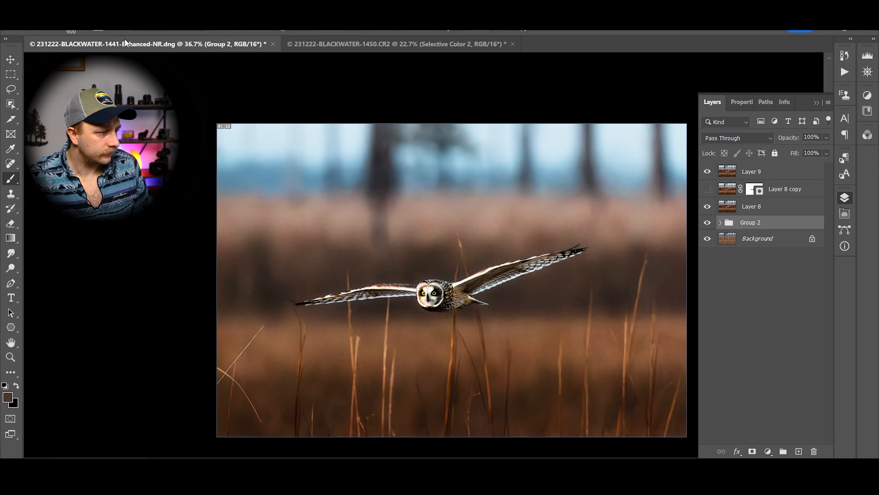
left_click(369, 47)
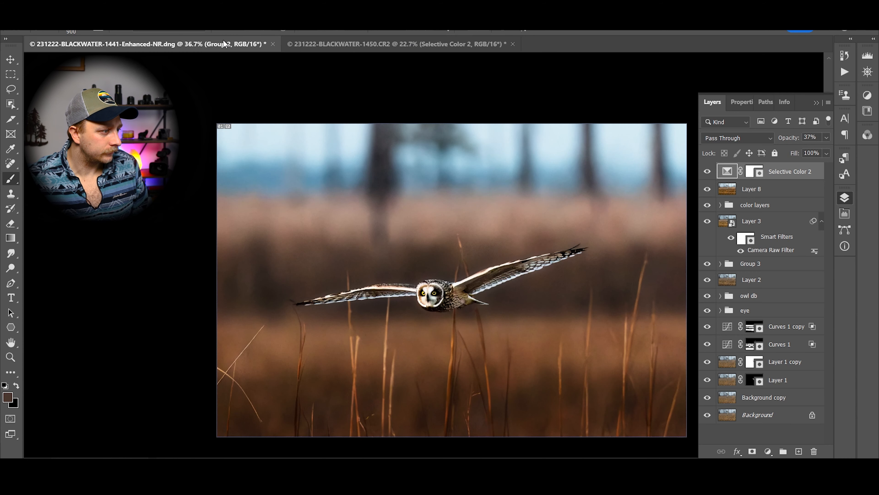
left_click(222, 43)
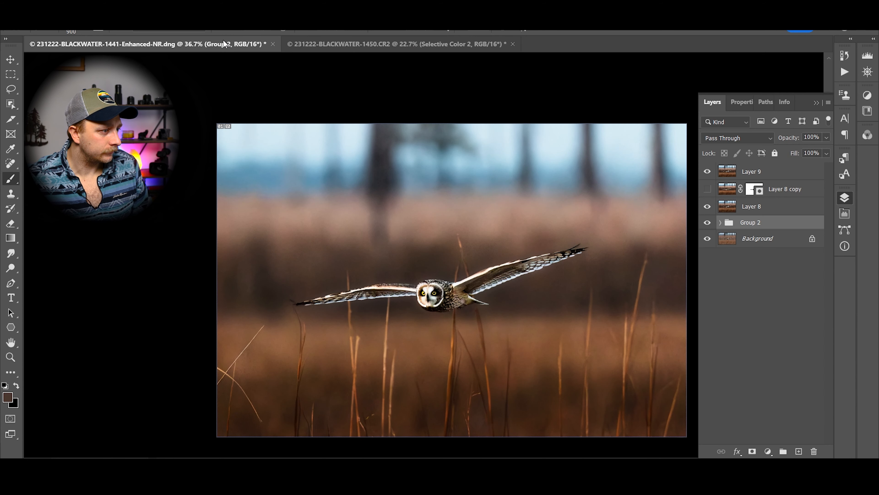
left_click(321, 42)
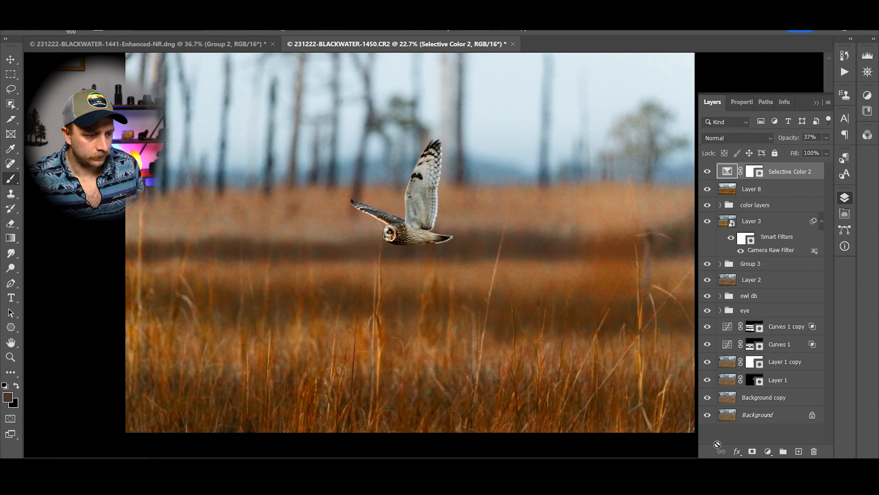
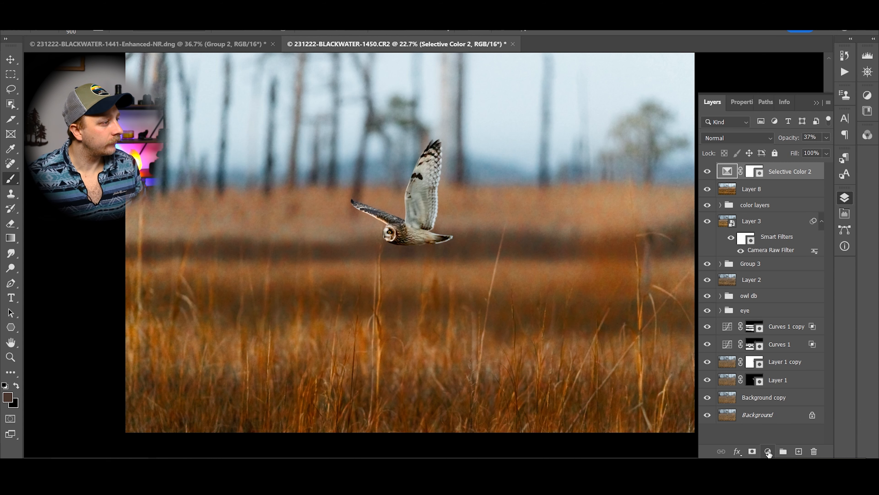
left_click(217, 44)
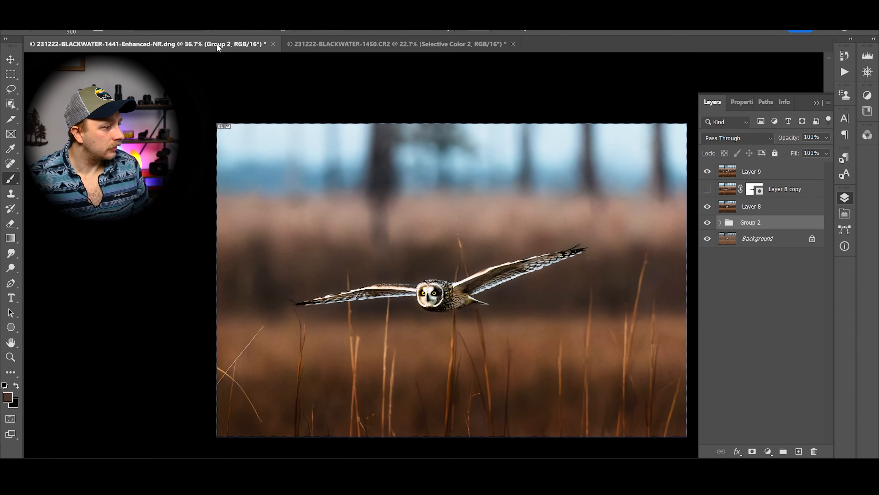
left_click(316, 44)
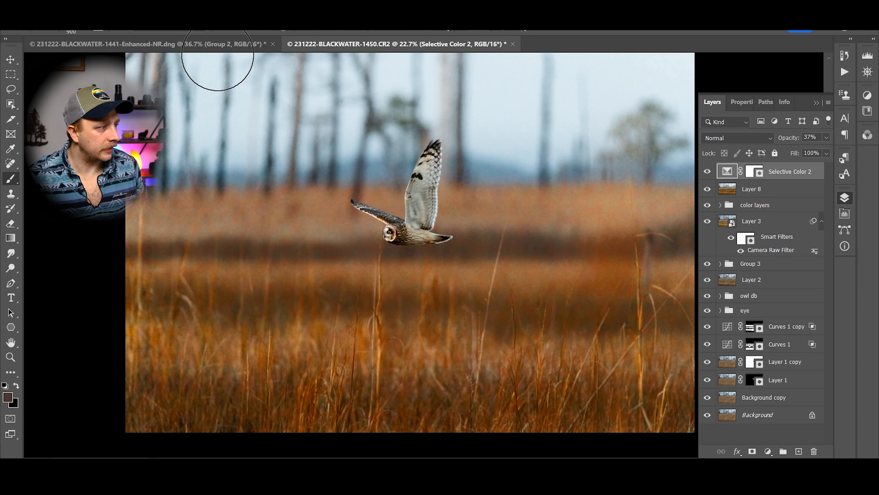
- In the 1441 document, show and select the Layer 8 copy layer, and return to the 1450 document
left_click(239, 44)
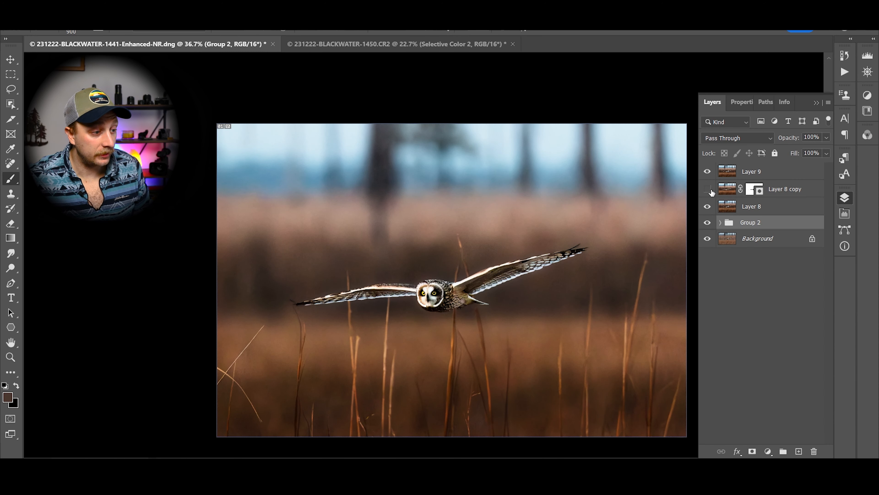
left_click(813, 192)
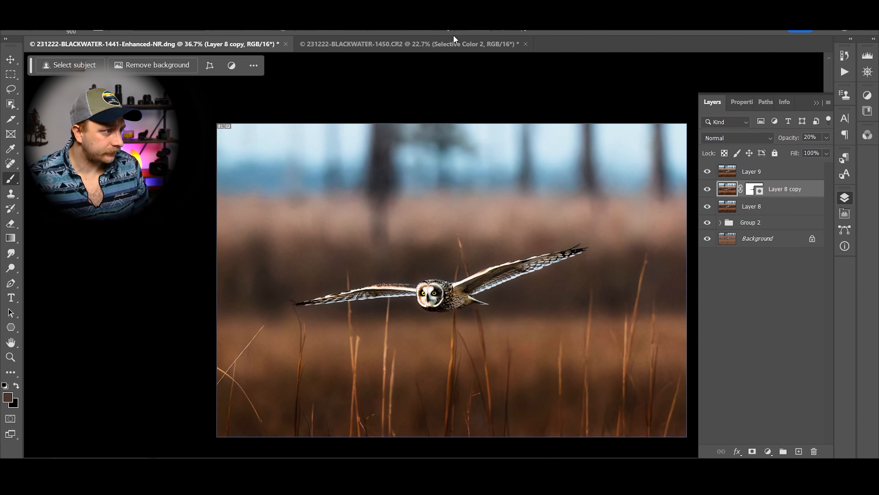
left_click(453, 43)
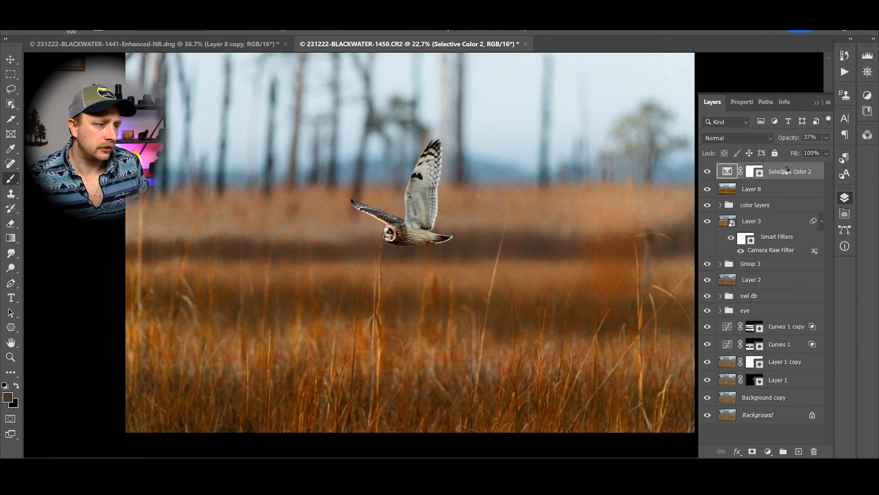
- Stamp all visible layers into a new top layer, delete Layer 8, and select the stamped Layer 9
key("ctrl+shift+alt+e")
left_click(763, 207)
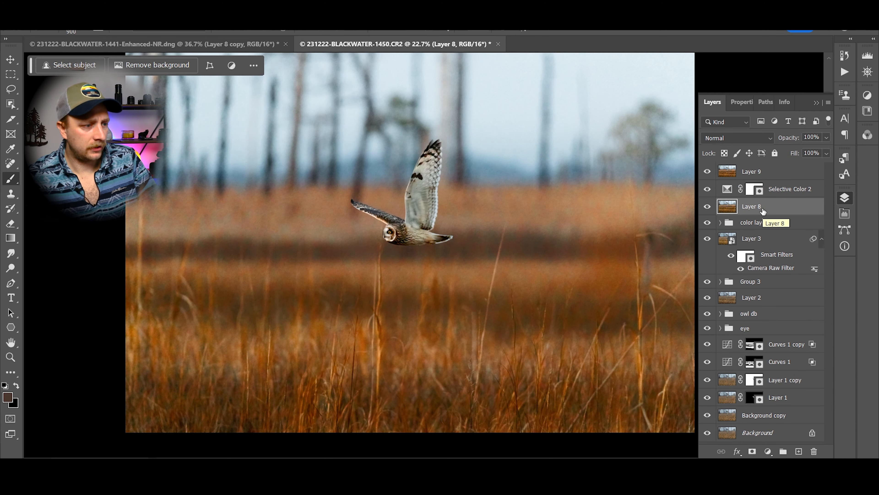
key("Delete")
left_click(758, 171)
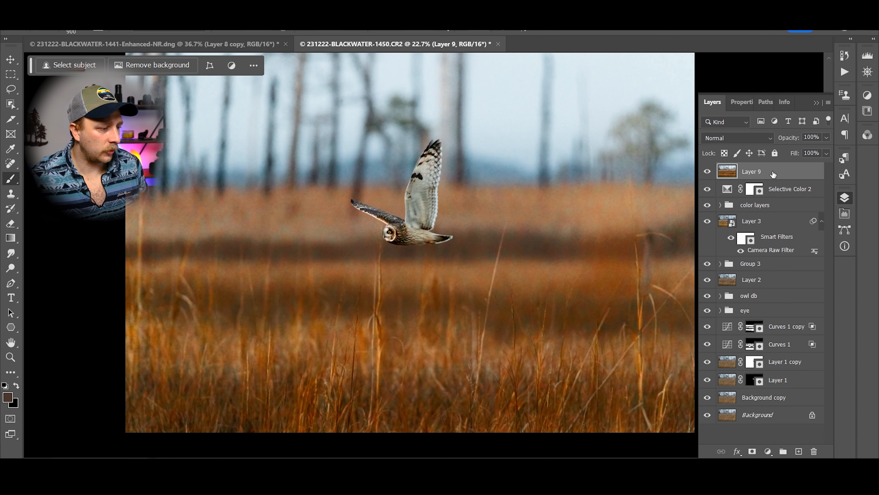
- Duplicate Layer 9 and apply a Gaussian Blur with a radius of 24.2 pixels to the copy
key("ctrl+j")
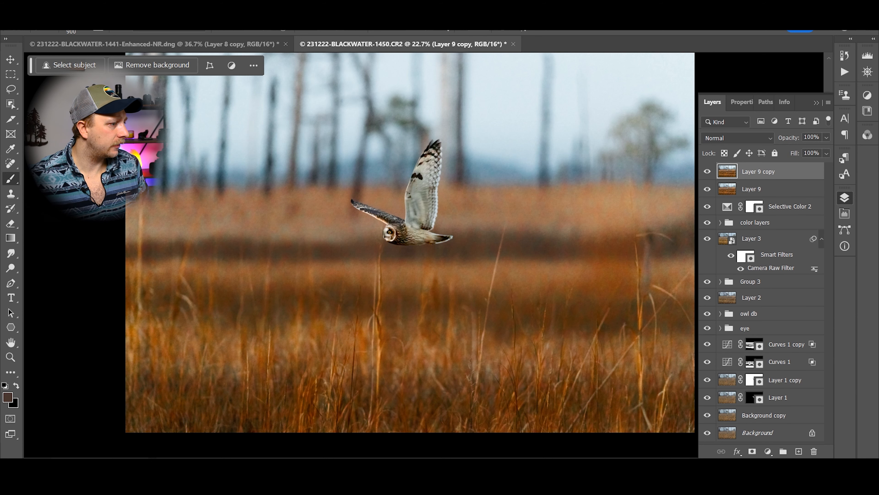
left_click(155, 9)
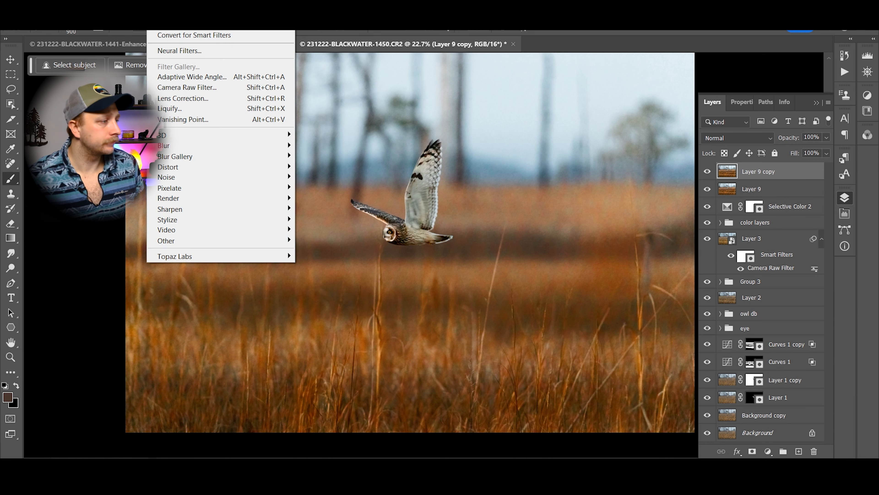
mouse_move(270, 145)
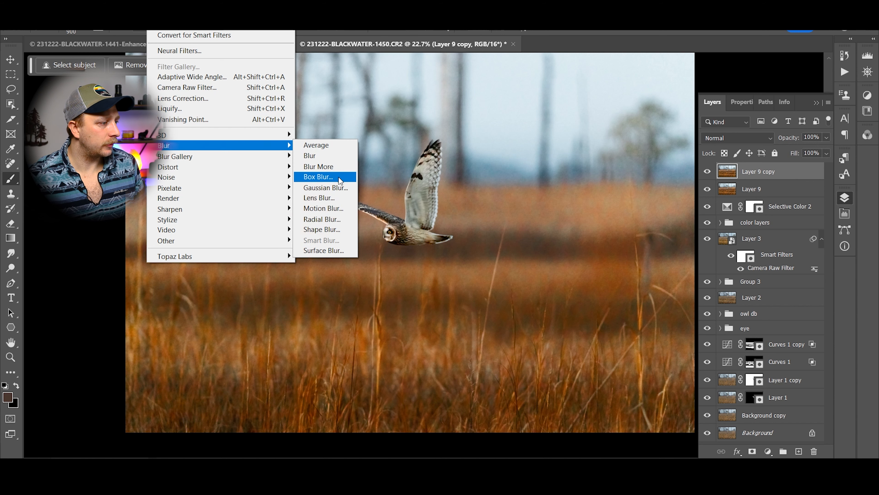
left_click(334, 187)
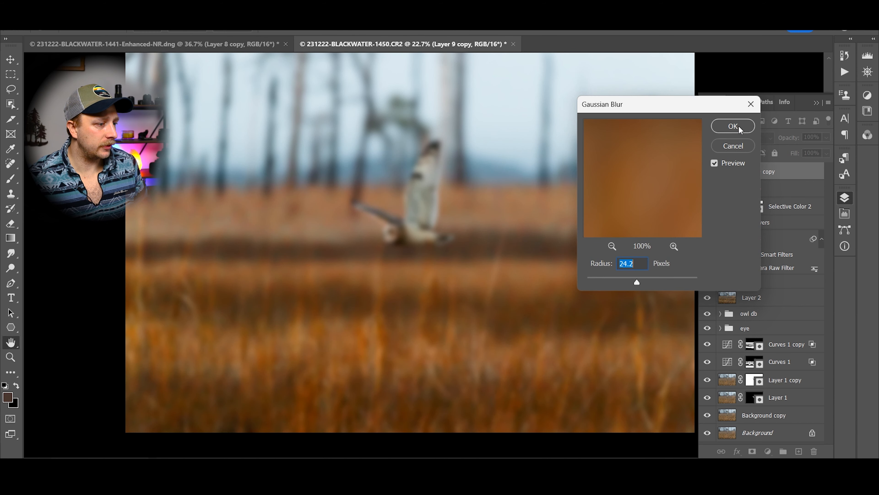
left_click(725, 128)
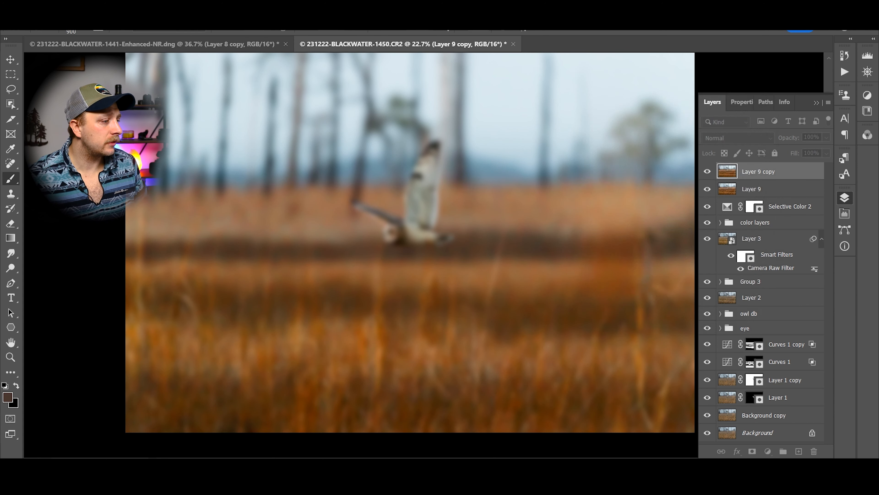
- Apply a Brightness/Contrast adjustment to the blurred layer with brightness 20 and contrast 20
left_click(61, 10)
mouse_move(85, 38)
left_click(200, 35)
type("2")
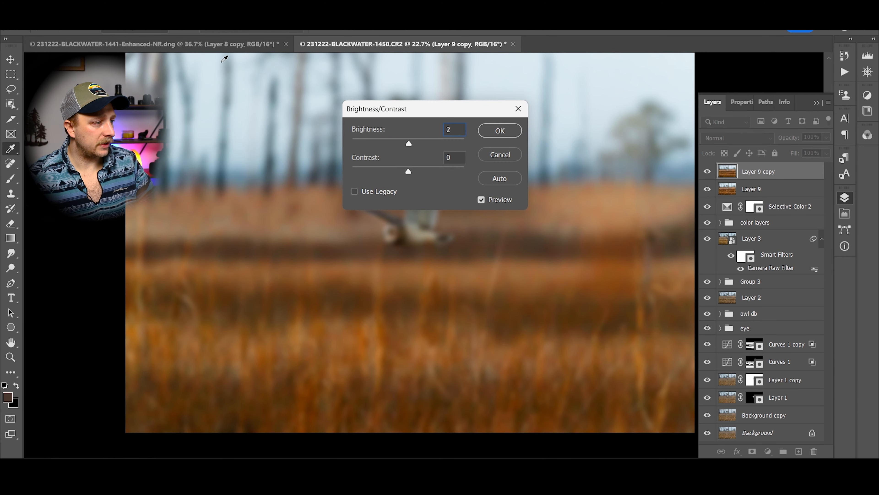
type("0")
key("Tab")
type("20")
left_click(497, 131)
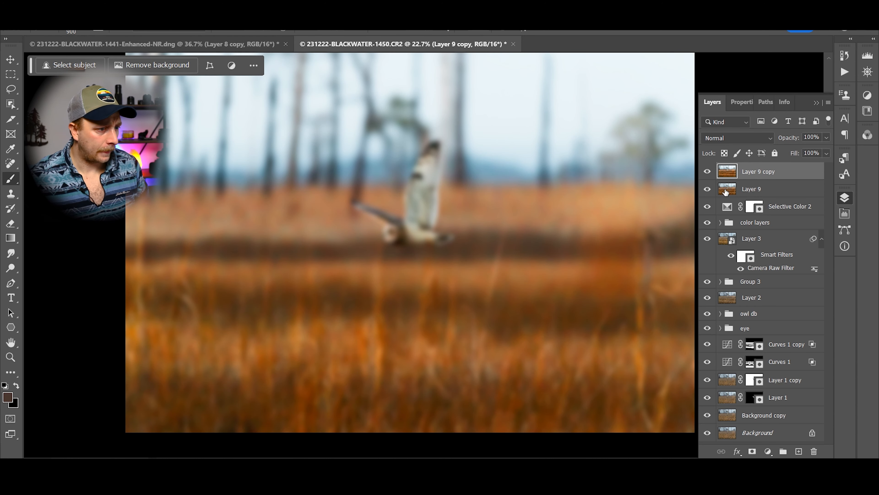
- Copy the owl mask of Layer 1 onto Layer 9 copy and invert it so the blur affects only the background
left_click_drag(754, 208, 755, 171)
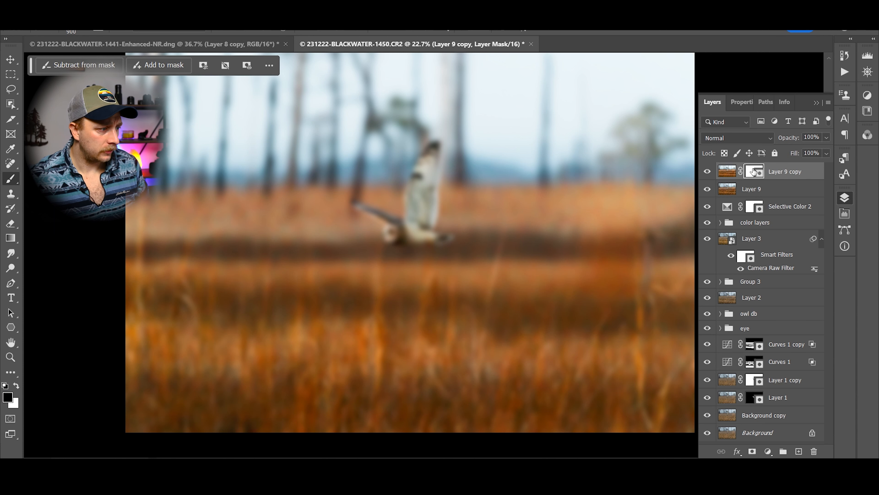
key("ctrl+z")
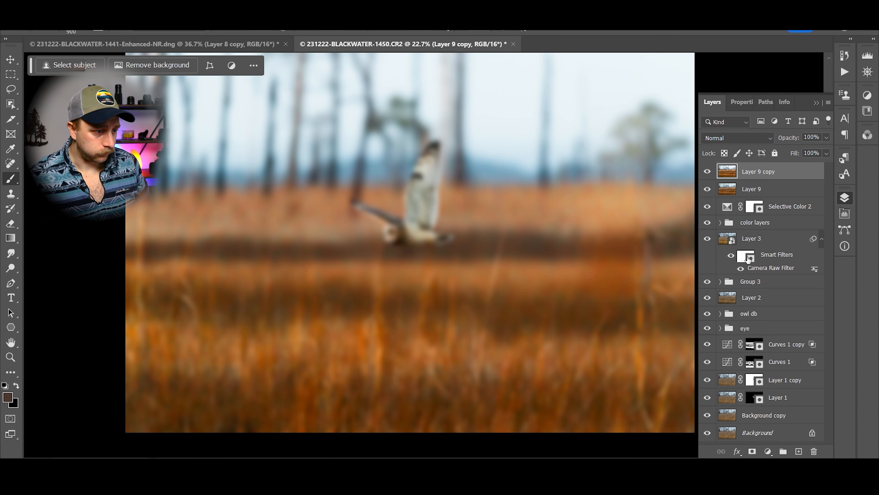
left_click_drag(752, 397, 751, 175)
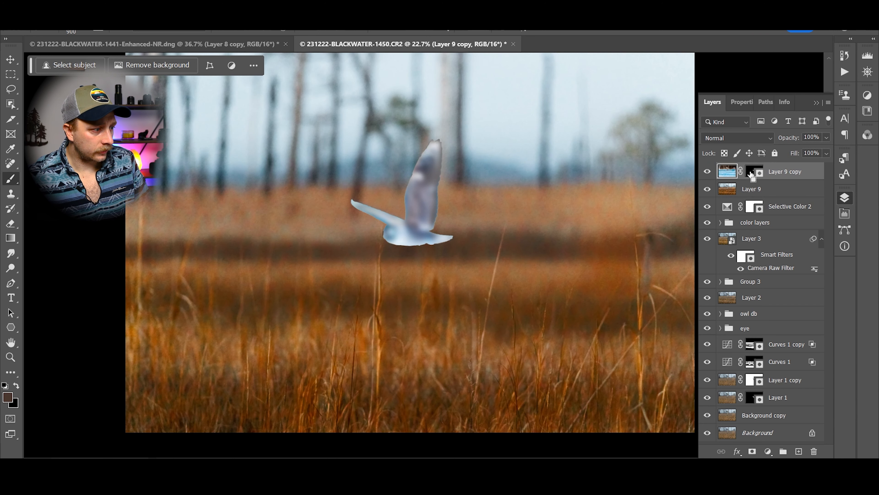
left_click(752, 172)
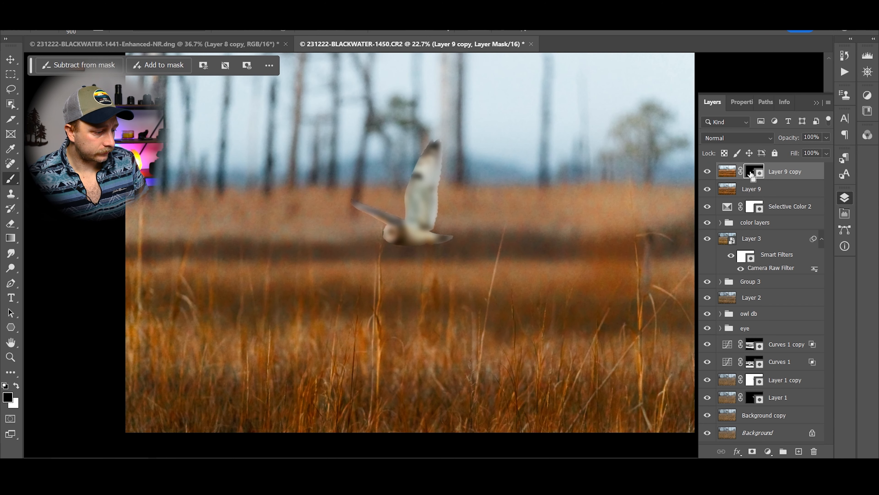
key("ctrl+i")
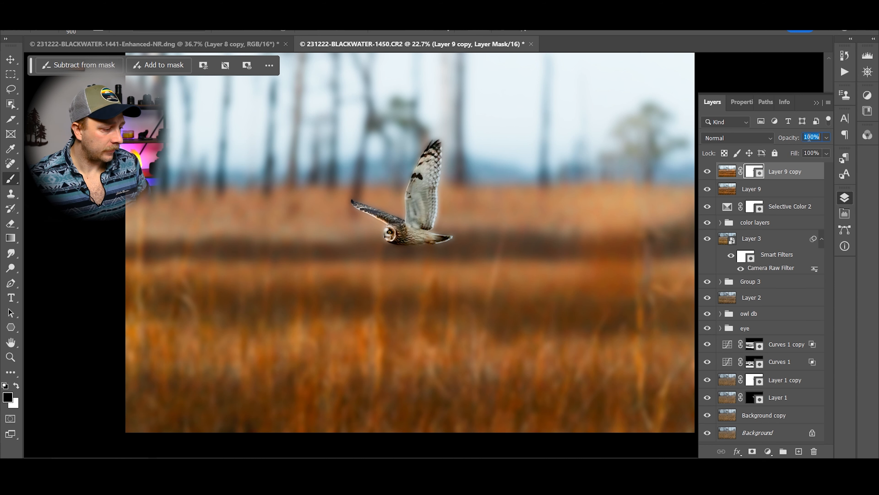
- Set the opacity of Layer 9 copy to 20% and compare the photo with that layer hidden and shown
type("20")
key("Return")
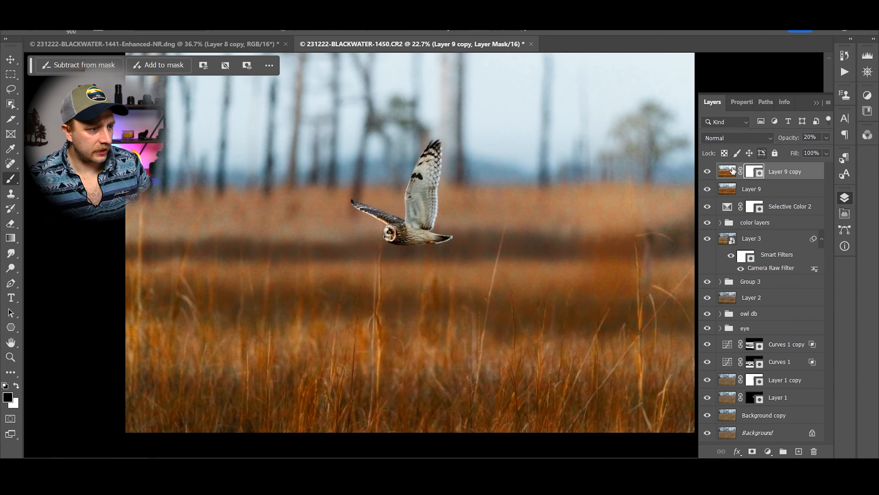
left_click(700, 173)
left_click(700, 173)
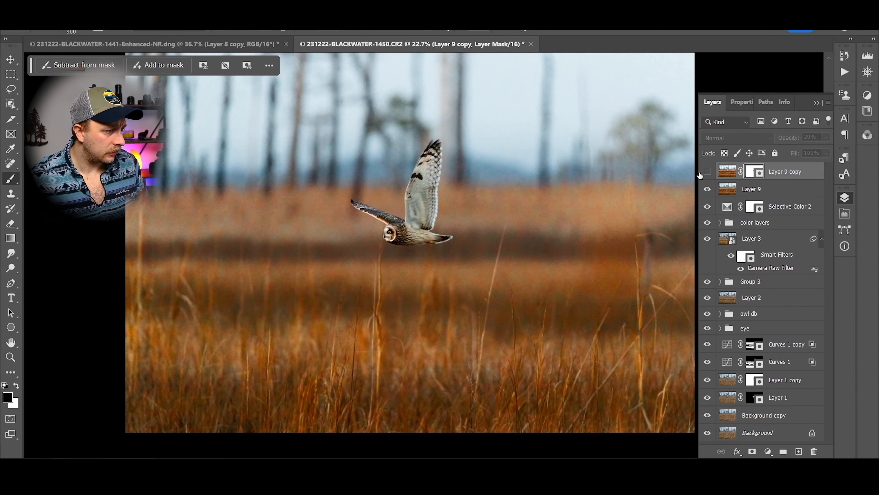
- Examine the owl and background softness up close and compare them with the 1441 document
scroll(409, 213, "up", 5)
scroll(398, 248, "up", 4)
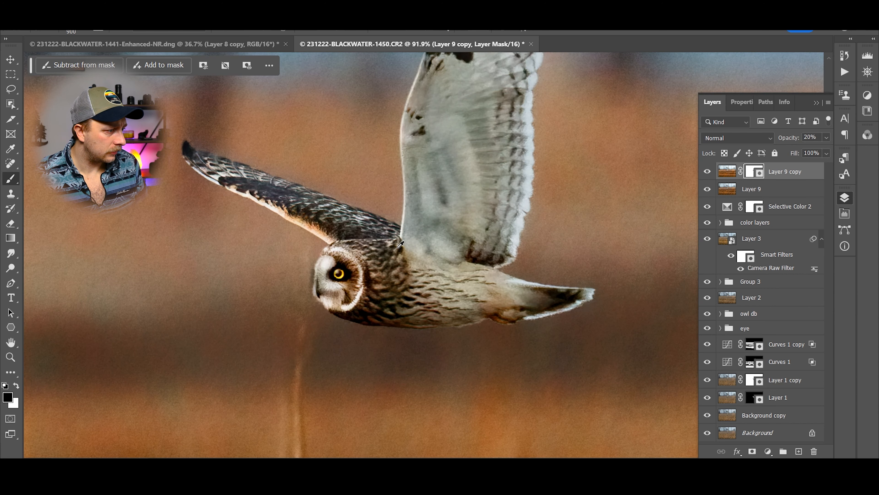
scroll(398, 248, "down", 5)
left_click(227, 41)
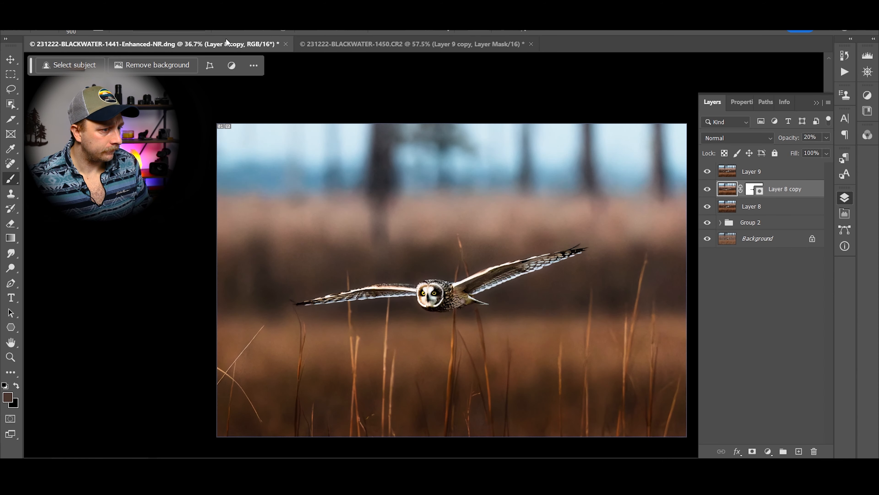
left_click(344, 45)
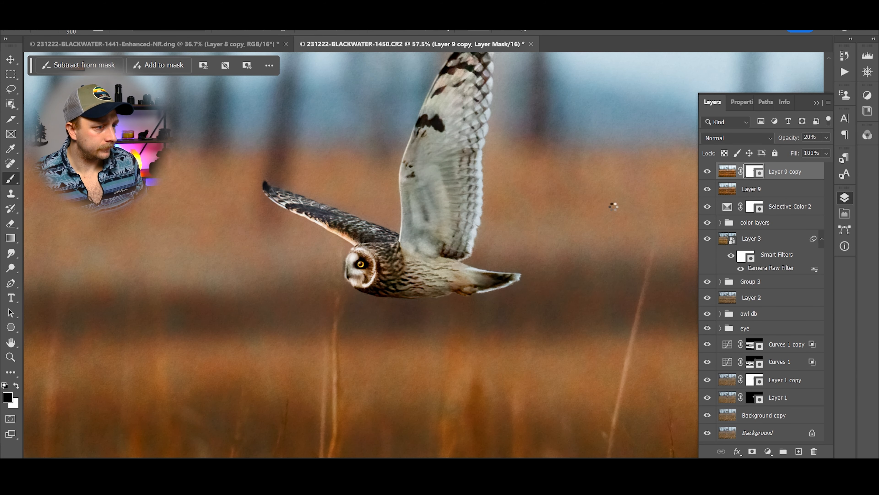
- Stamp all visible layers into a new top layer and convert it to a smart object
key("ctrl+shift+alt+e")
scroll(552, 222, "down", 5)
left_click_drag(548, 228, 350, 240)
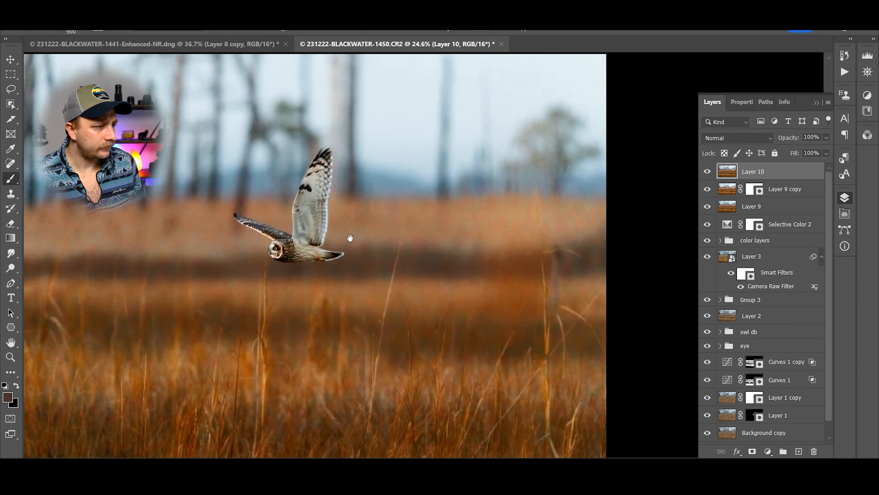
right_click(805, 173)
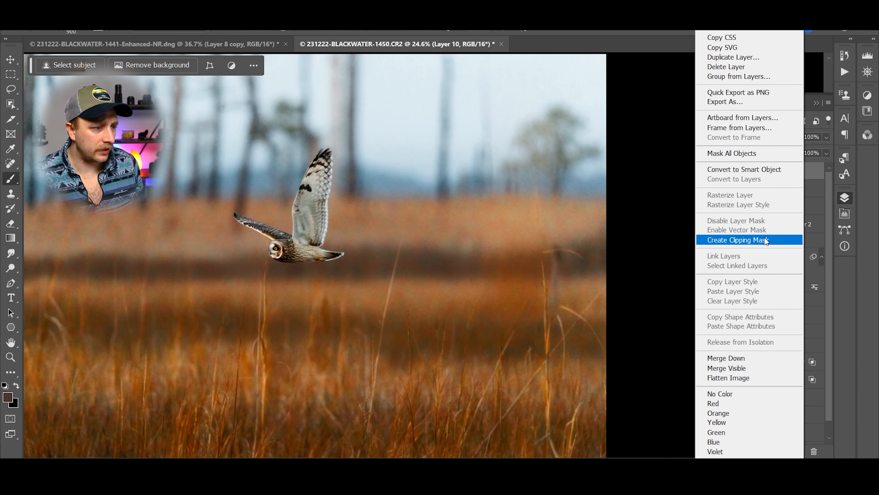
left_click(764, 171)
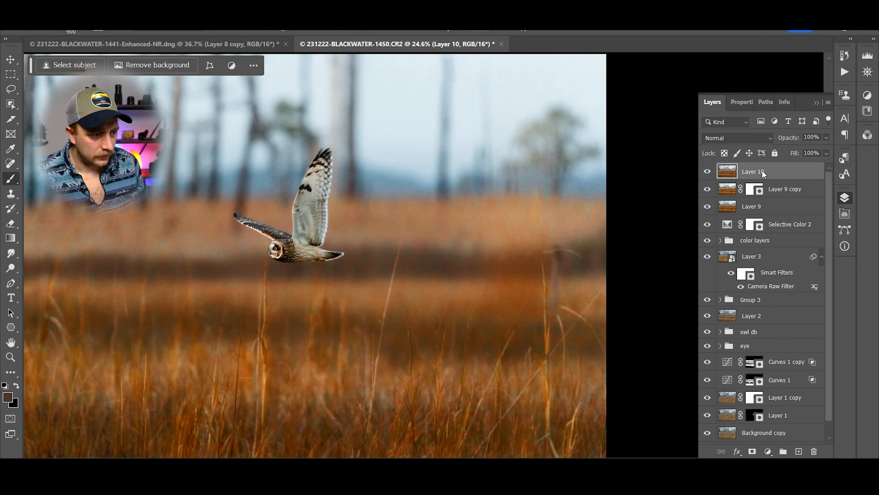
- Open the Camera Raw Filter on the Layer 10 smart object and go to its Calibration settings
left_click(157, 7)
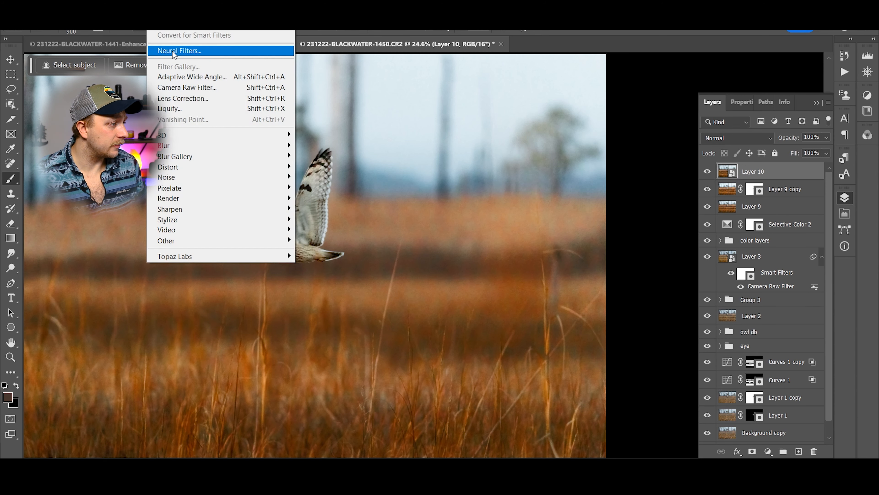
left_click(180, 88)
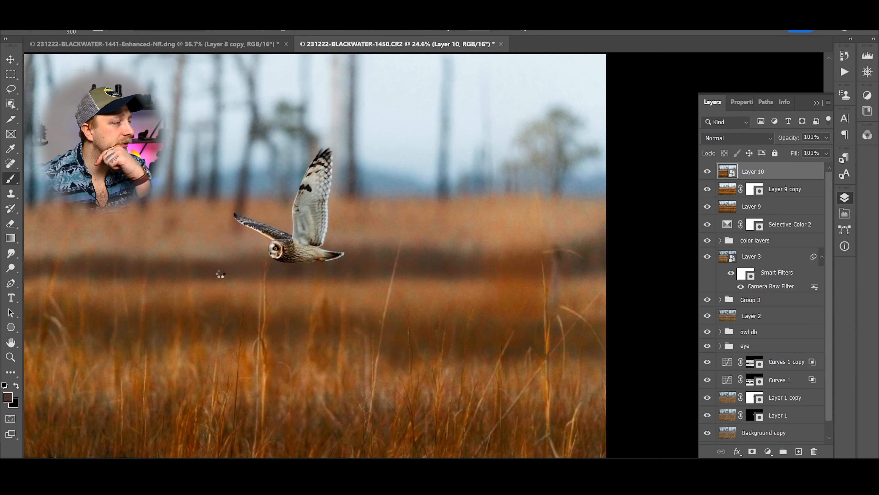
key("ctrl+shift+a")
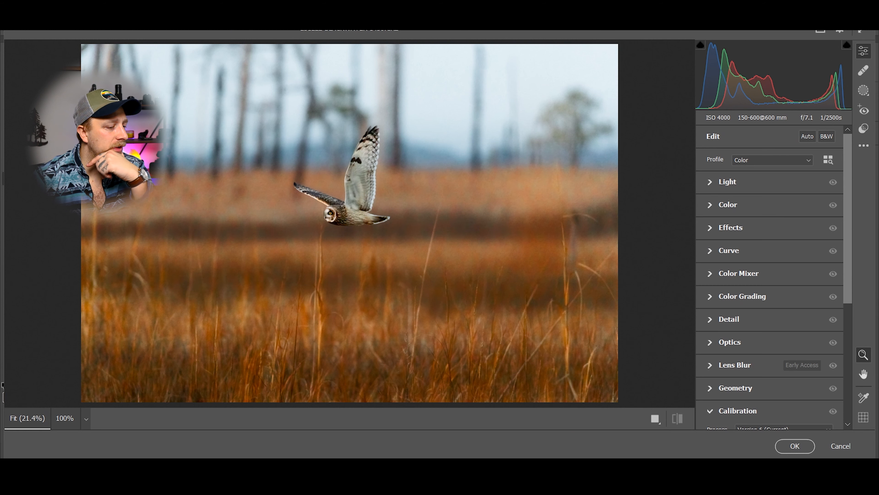
scroll(838, 305, "down", 5)
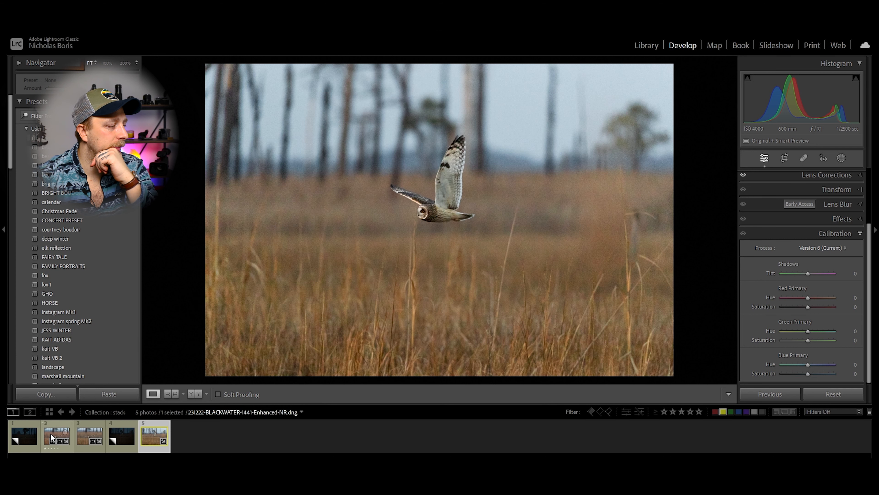
- In Lightroom Classic, examine the edited 1441 photo and its Calibration values, and compare it with the unedited version beside it
left_click(50, 434)
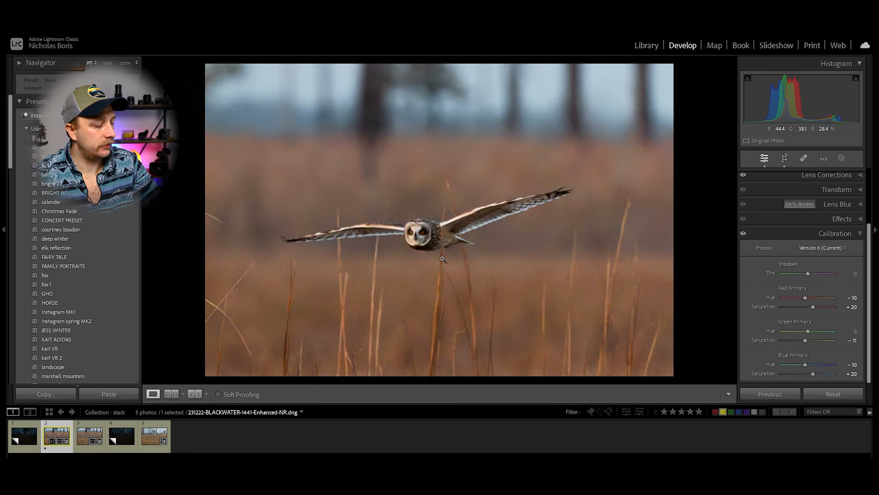
key("f")
key("f")
key("Right")
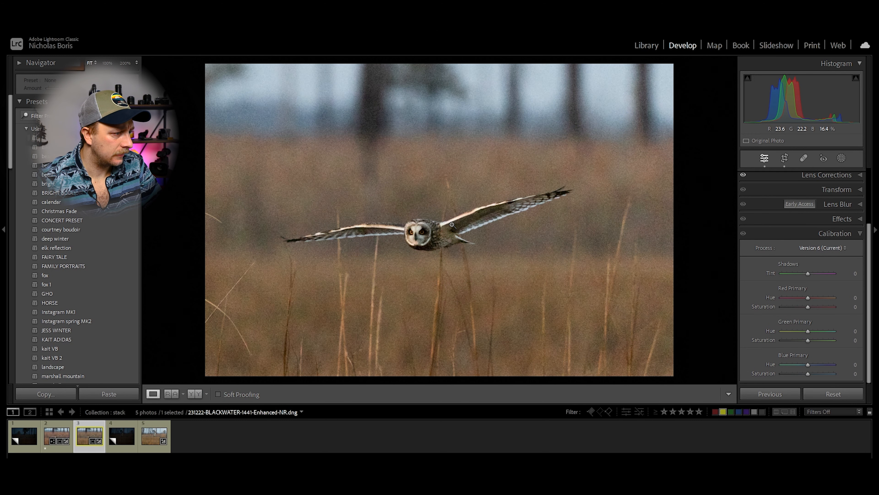
key("Left")
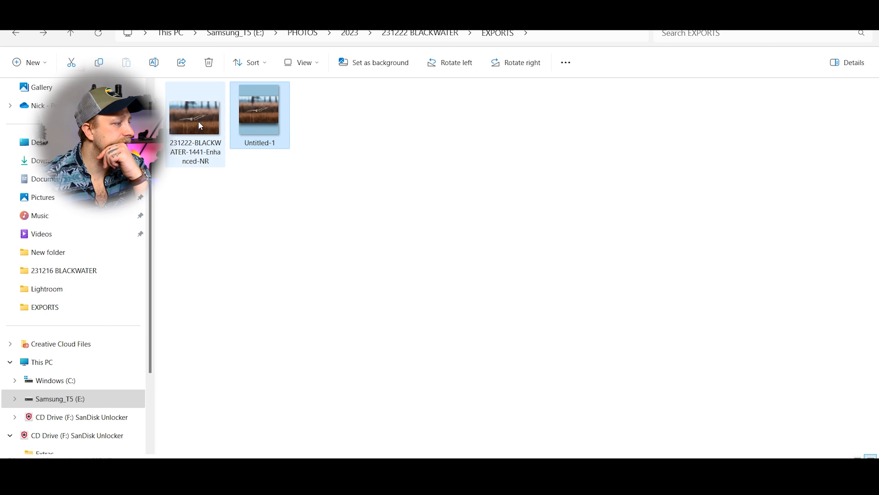
- From the EXPORTS folder, open 231222-BLACKWATER-1441-Enhanced-NR in Photos and examine the finished image's colours
left_click(198, 121)
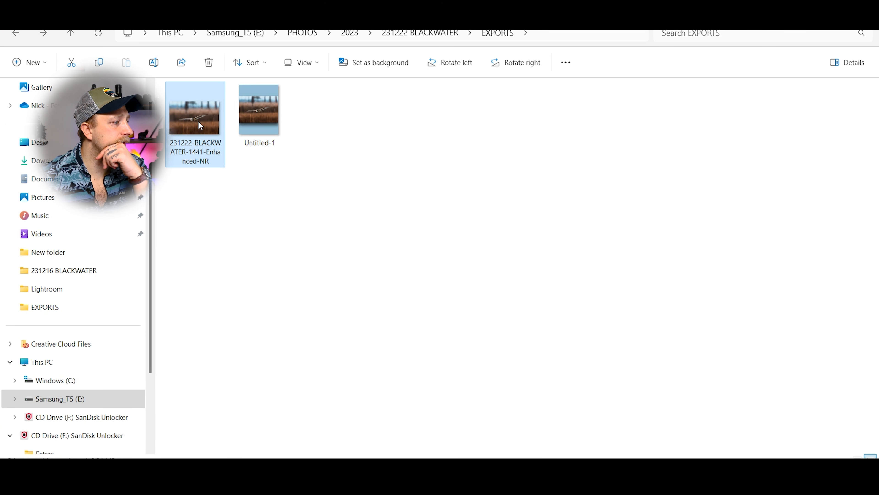
right_click(199, 122)
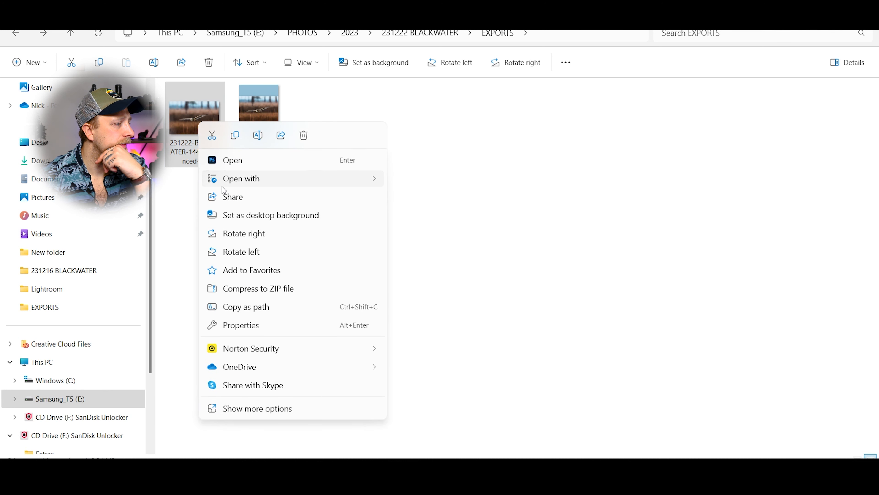
mouse_move(236, 184)
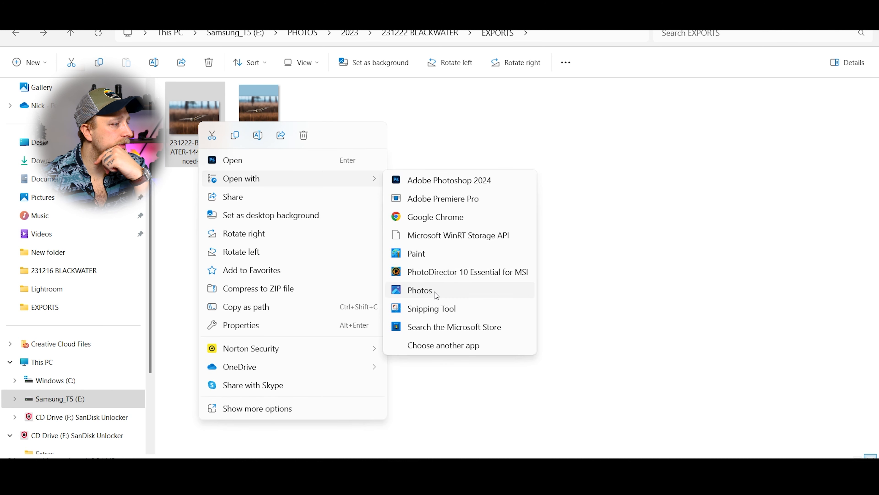
left_click(400, 113)
mouse_move(196, 119)
left_mouse_down()
mouse_move(681, 466)
mouse_move(640, 485)
mouse_move(440, 272)
mouse_move(581, 447)
mouse_move(628, 485)
mouse_move(478, 485)
mouse_move(260, 114)
mouse_move(194, 120)
left_mouse_up()
right_click(194, 119)
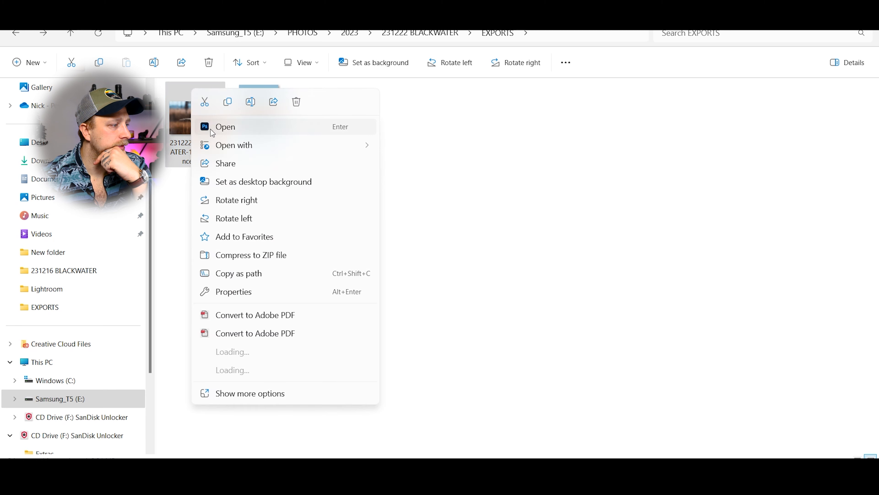
mouse_move(214, 146)
left_click(433, 252)
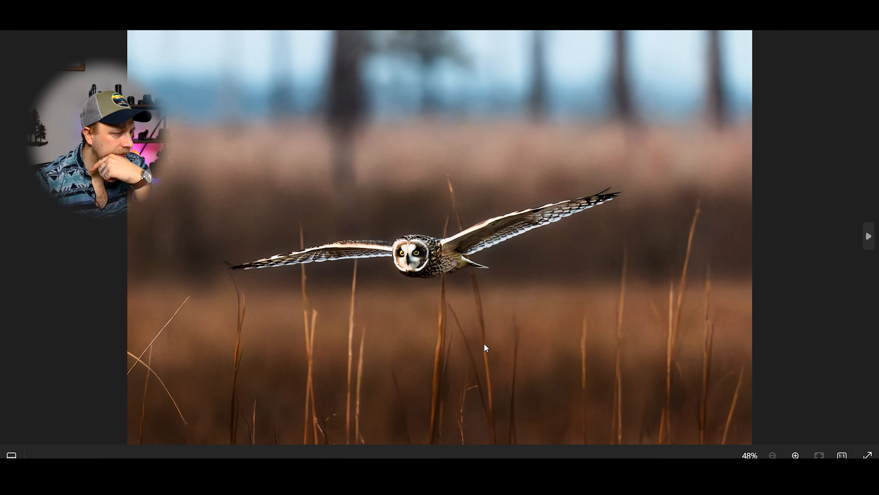
scroll(538, 402, "up", 1)
mouse_move(516, 481)
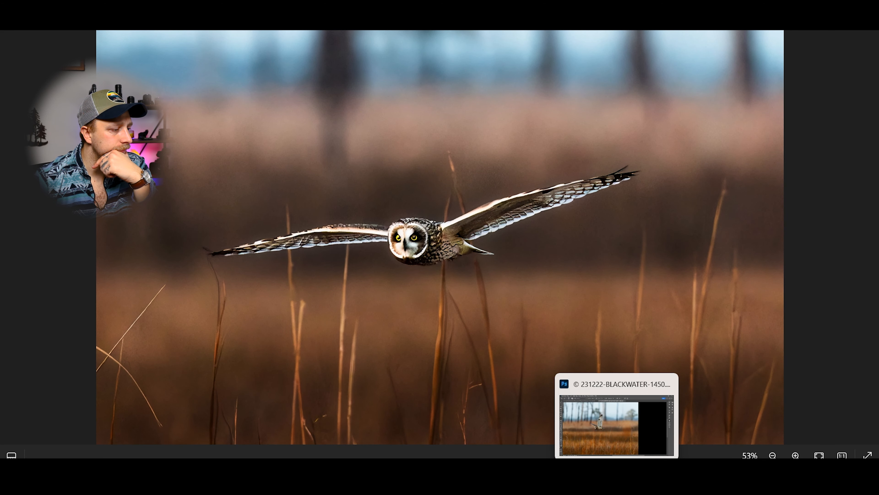
- Return to Photoshop's Camera Raw Filter and set the Light adjustments to Contrast +17 and Highlights +17
left_click(617, 481)
left_click(735, 197)
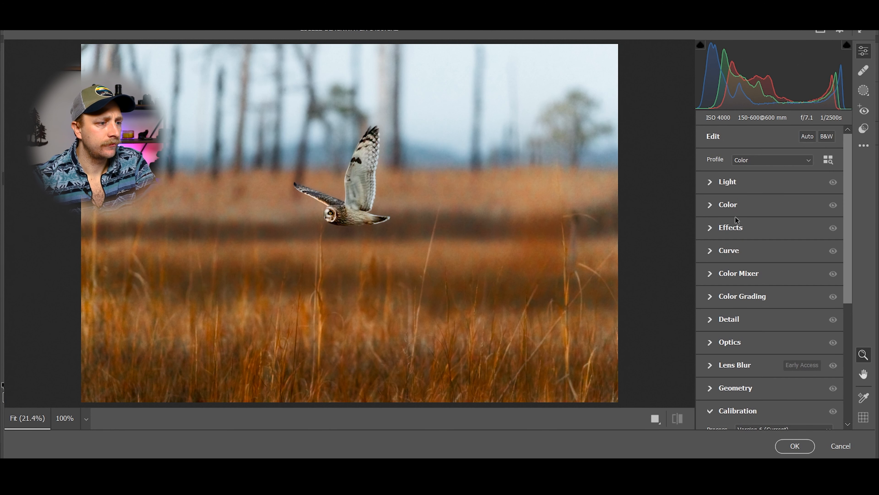
left_click(713, 183)
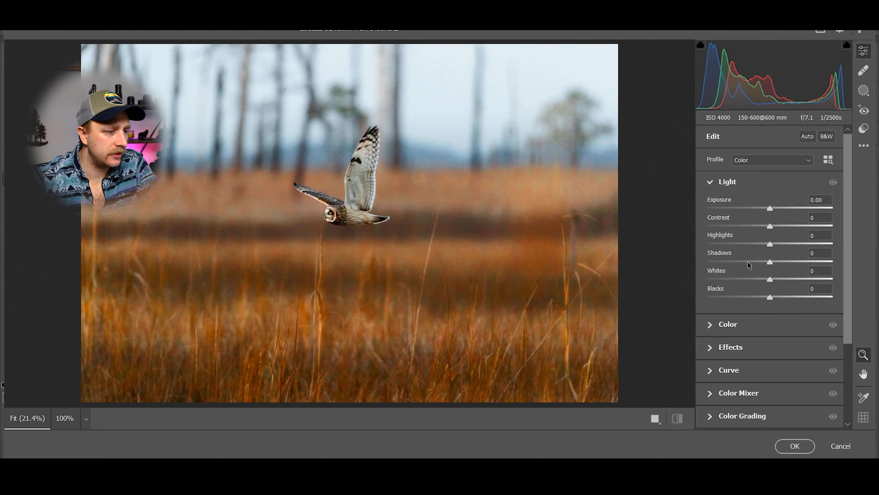
left_click_drag(770, 227, 782, 232)
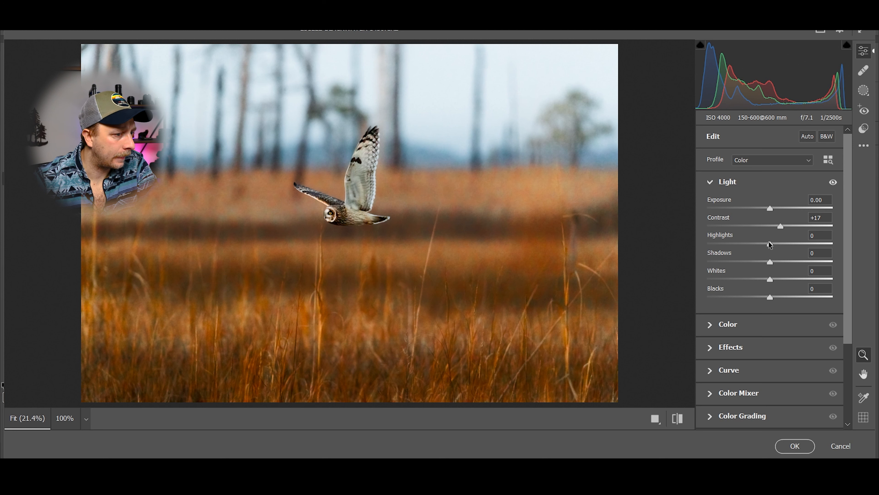
mouse_move(771, 243)
left_mouse_down()
mouse_move(843, 247)
mouse_move(782, 241)
left_mouse_up()
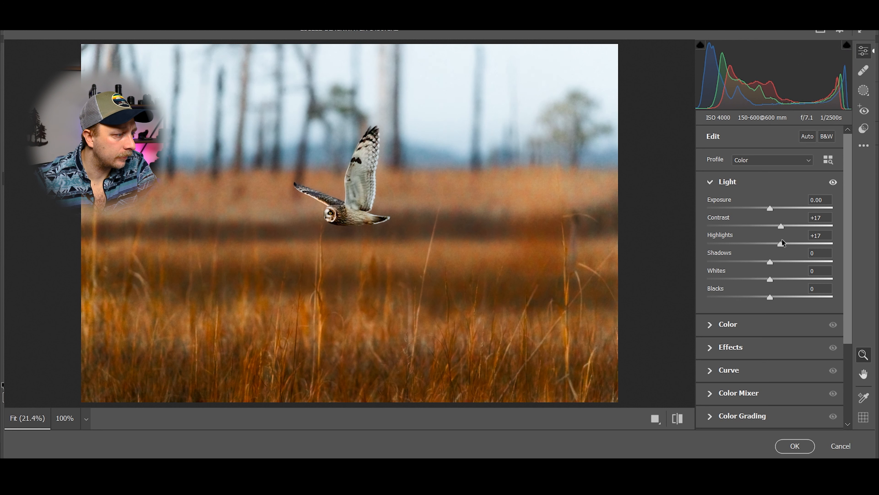
- Try Calibration extremes of Red Primary Hue -100 and all three primary Saturations at +100, resetting the green and blue saturations
scroll(747, 339, "down", 3)
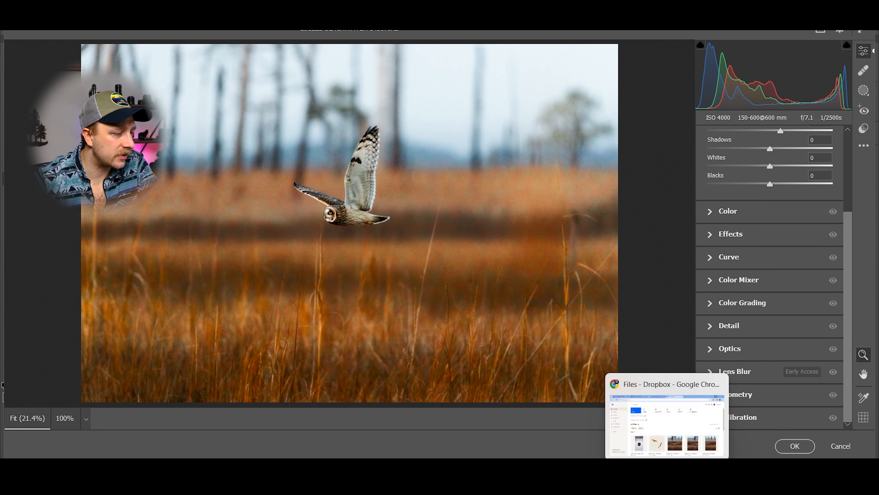
left_click(678, 478)
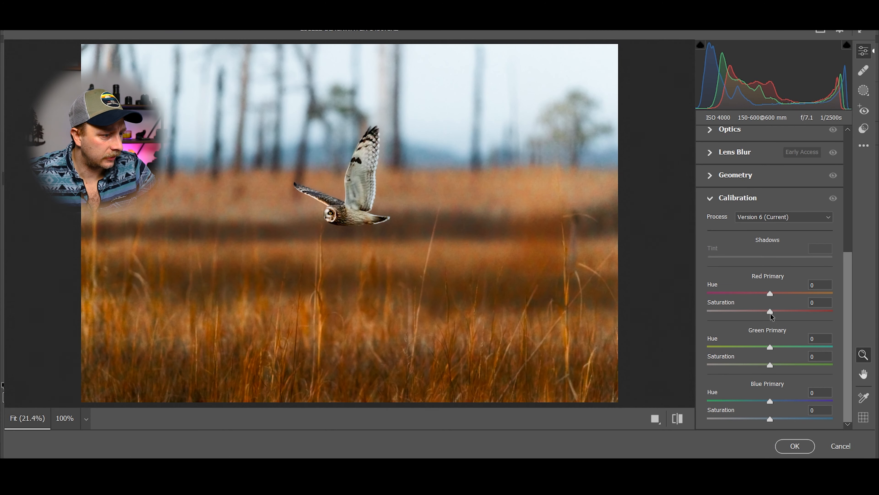
left_click_drag(770, 311, 833, 311)
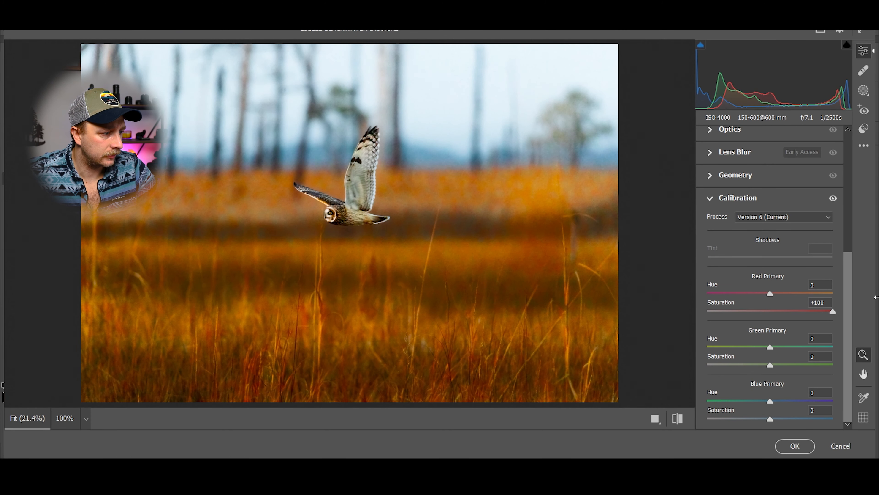
left_click_drag(769, 293, 673, 293)
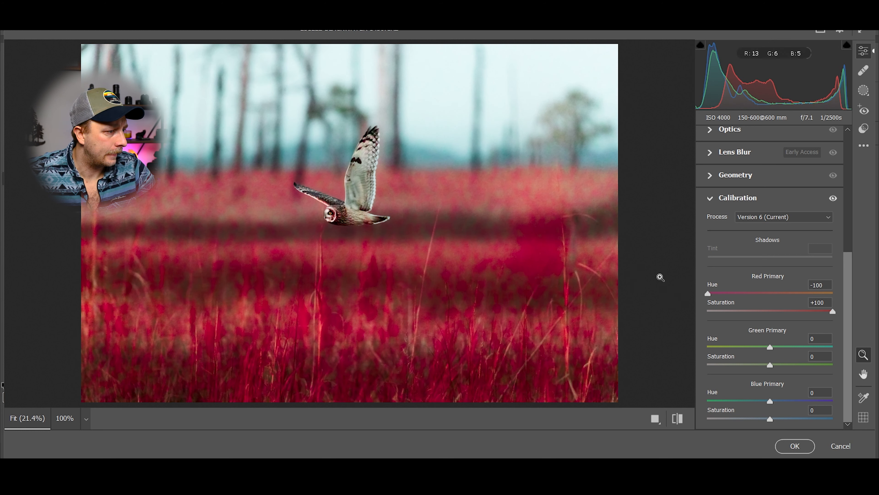
left_click_drag(773, 366, 878, 368)
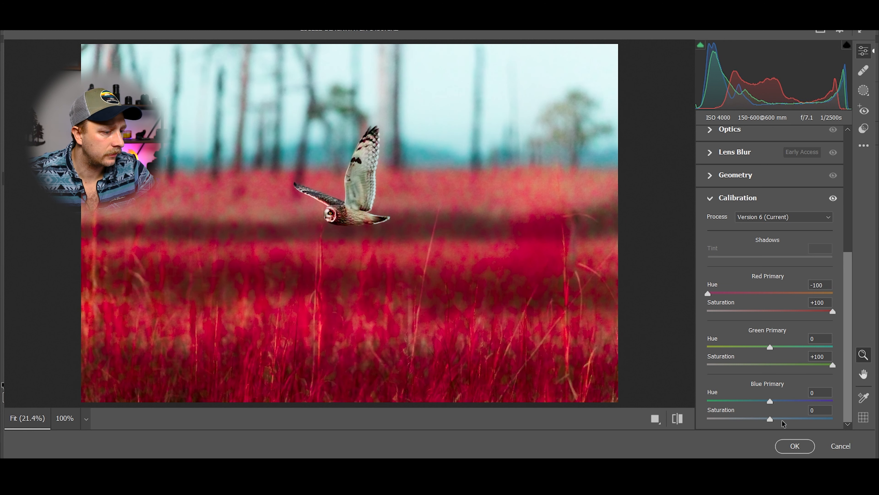
left_click_drag(769, 419, 878, 419)
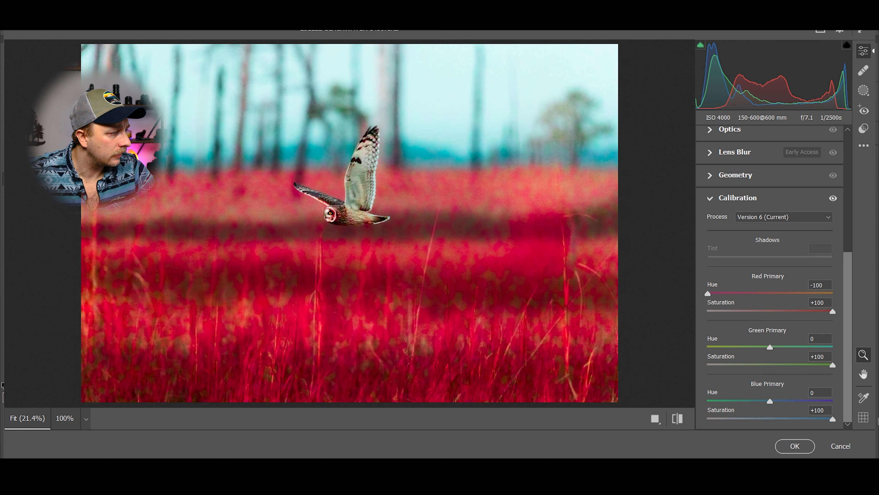
double_click(833, 418)
double_click(833, 365)
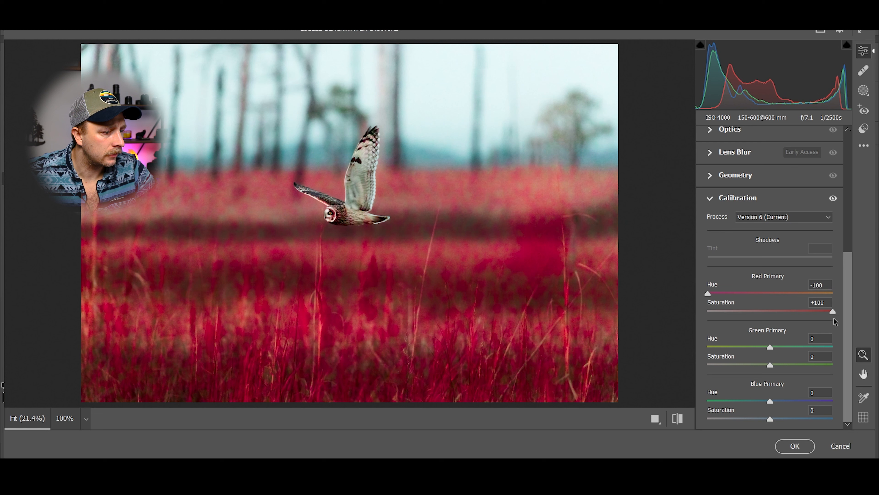
- Set the Calibration Red Primary to Hue -20 and Saturation +17
left_click_drag(830, 311, 778, 312)
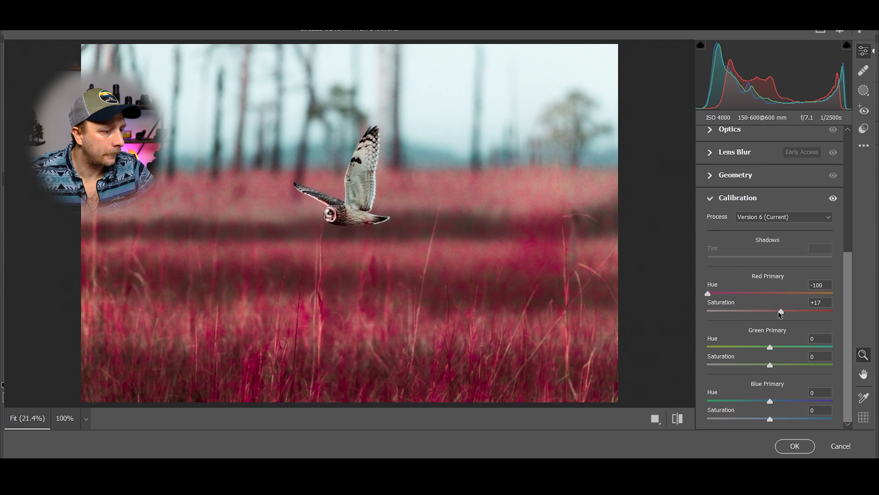
left_click(756, 293)
left_click_drag(757, 293, 760, 293)
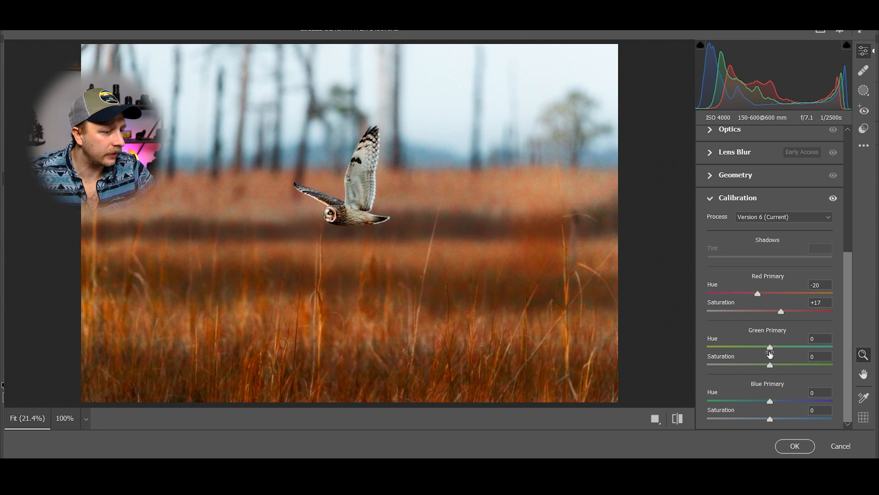
- Set the Calibration Green Primary to Hue +10 and Saturation -56, and the Blue Primary Saturation to -21
left_click_drag(772, 365, 841, 367)
mouse_move(771, 347)
left_mouse_down()
mouse_move(792, 347)
mouse_move(734, 346)
mouse_move(766, 341)
left_mouse_up()
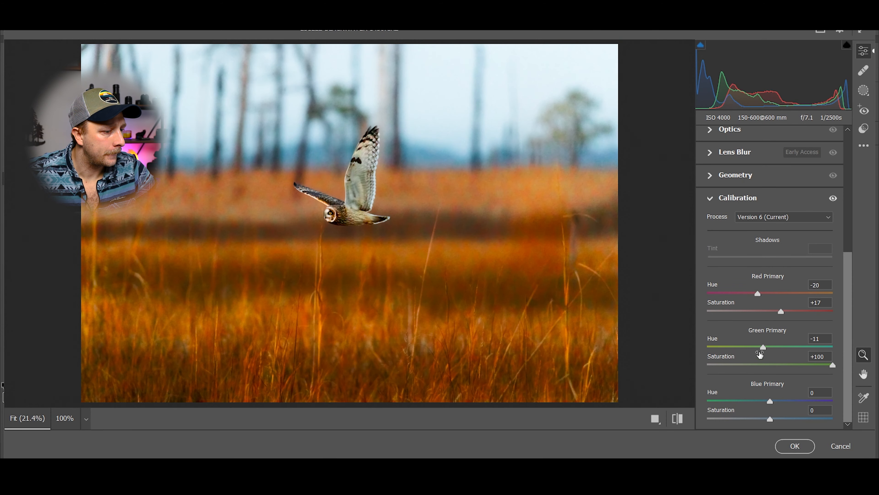
mouse_move(762, 348)
left_mouse_down()
mouse_move(745, 345)
mouse_move(791, 346)
mouse_move(776, 345)
left_mouse_up()
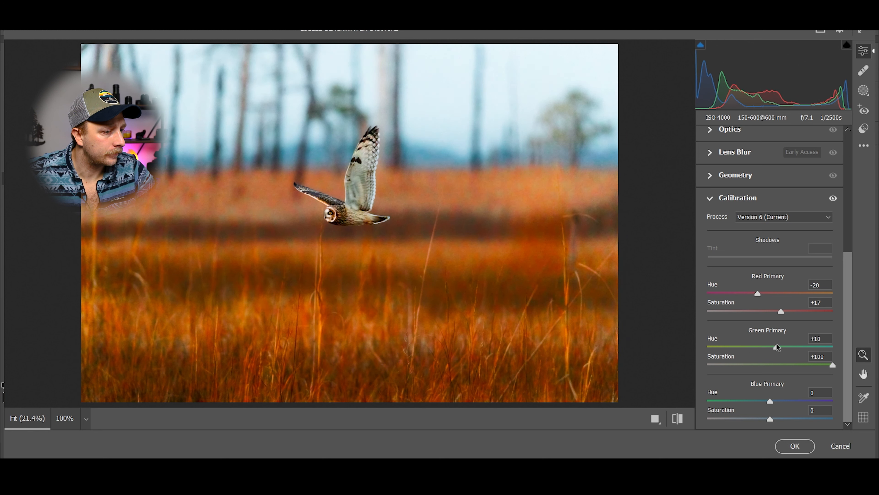
left_click(776, 364)
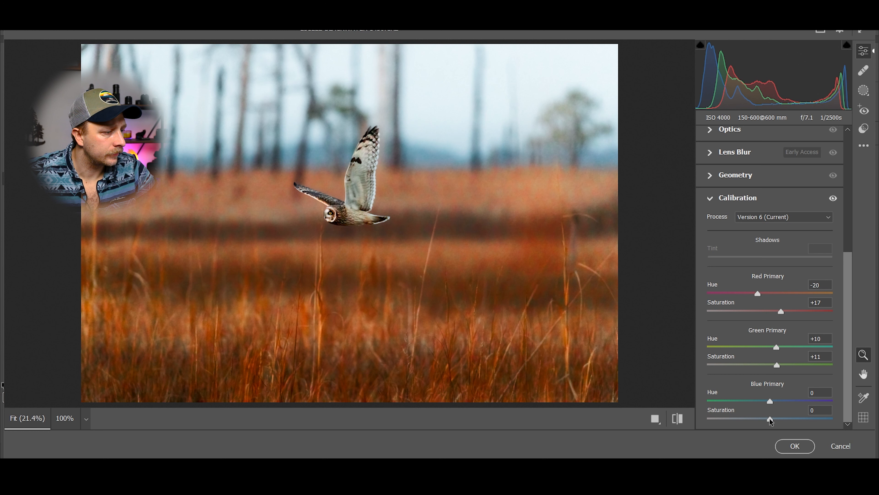
left_click_drag(777, 363, 736, 358)
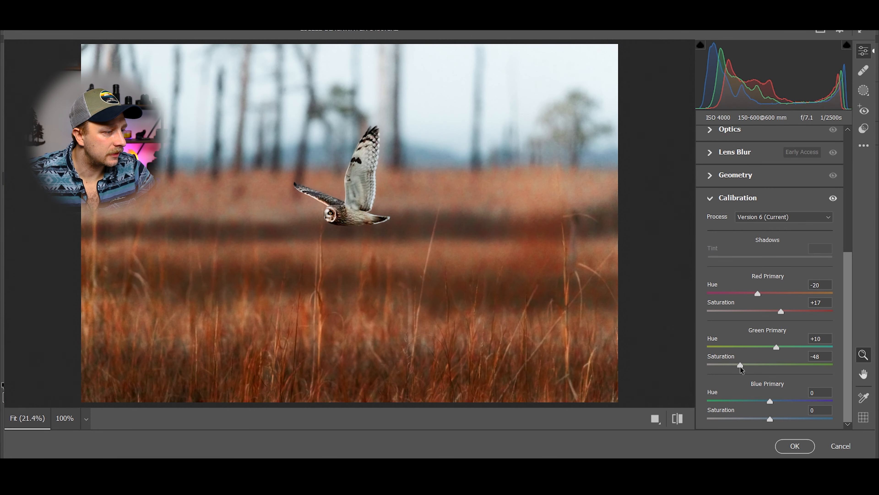
mouse_move(740, 366)
left_mouse_down()
mouse_move(723, 357)
mouse_move(734, 358)
left_mouse_up()
left_click_drag(770, 418, 751, 414)
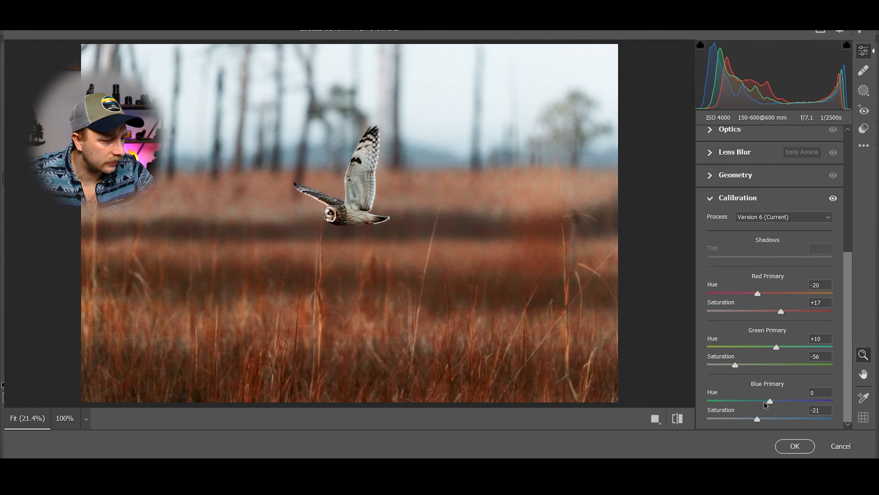
mouse_move(770, 401)
left_mouse_down()
mouse_move(857, 400)
mouse_move(746, 400)
mouse_move(766, 398)
left_mouse_up()
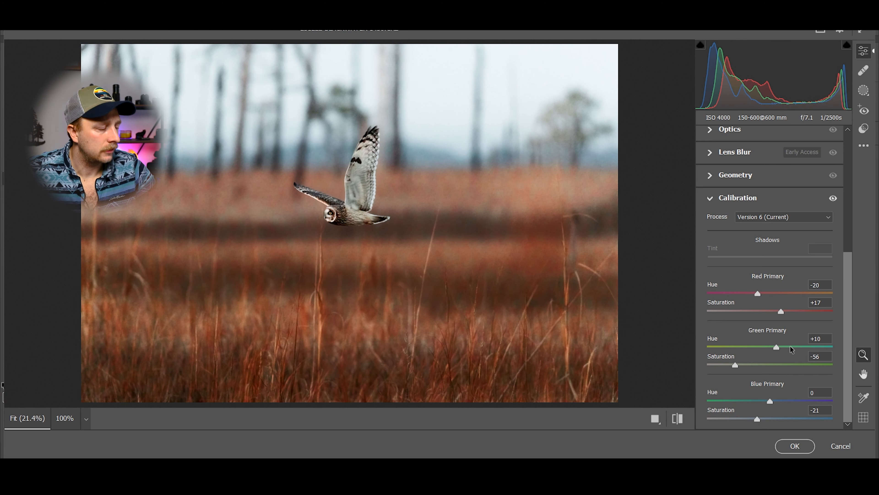
- In the Color Mixer, set the Saturation of Reds, Oranges and Yellows to -96 and of Greens to -100
scroll(789, 346, "up", 3)
scroll(780, 349, "down", 1)
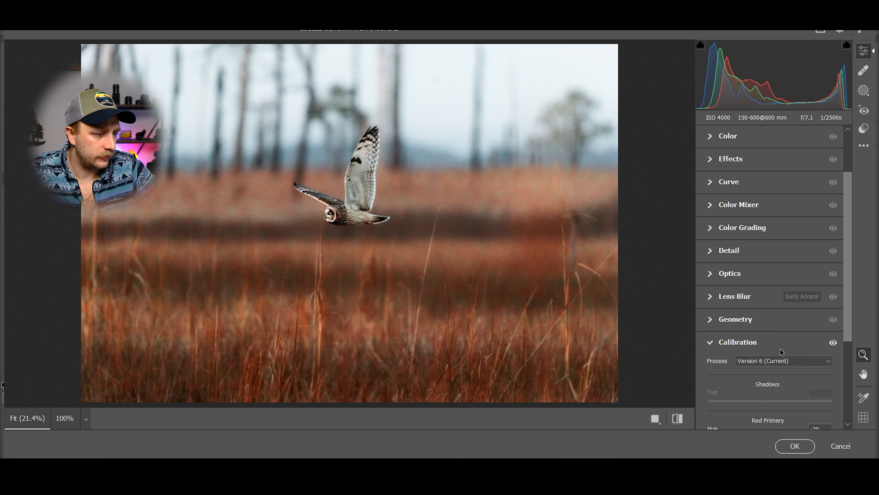
left_click(707, 206)
scroll(723, 309, "down", 5)
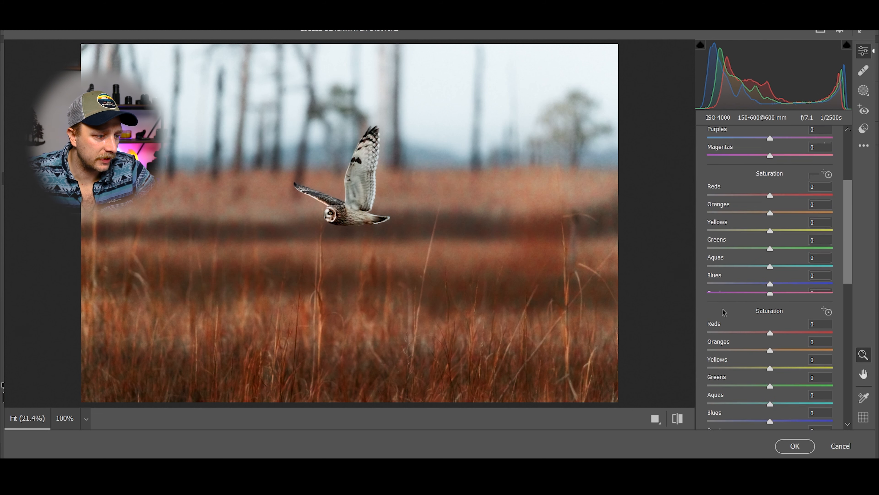
scroll(723, 308, "up", 2)
left_click(710, 268)
left_click(710, 285)
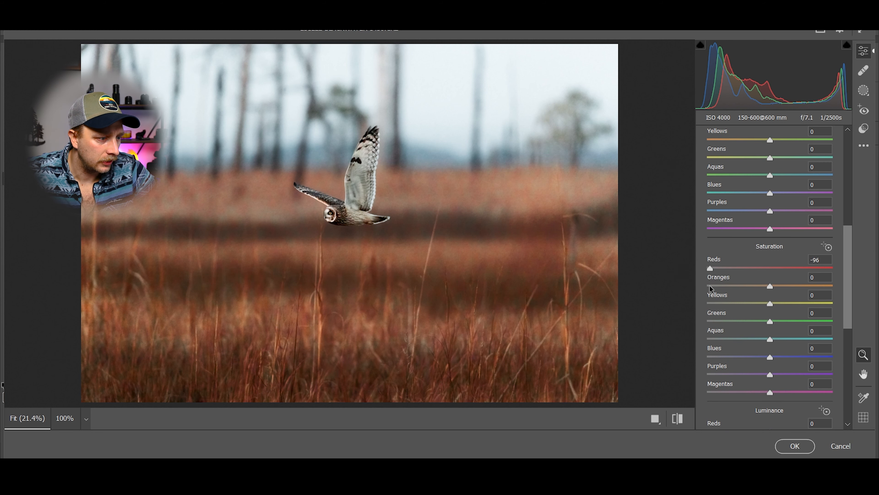
left_click(709, 304)
key("Tab")
left_click(707, 321)
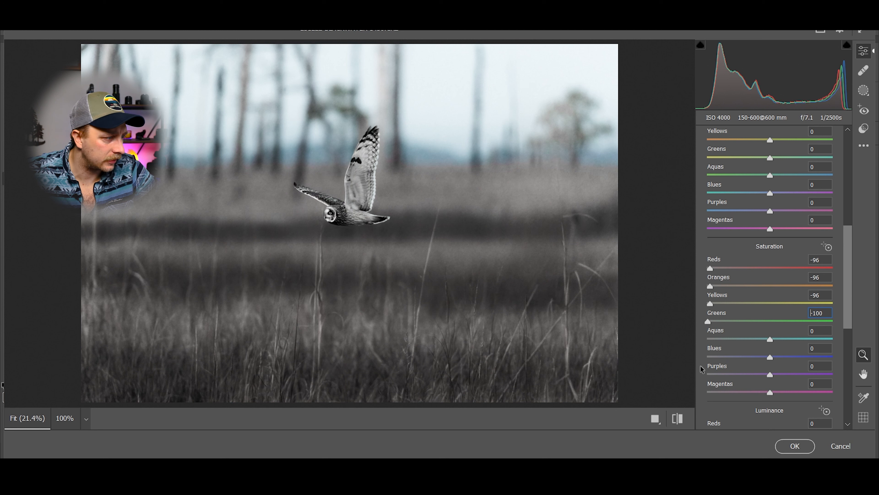
- Try Color Mixer Saturation at +100 for Yellows, Oranges and Reds, and reset all three to 0
left_click_drag(709, 303, 833, 303)
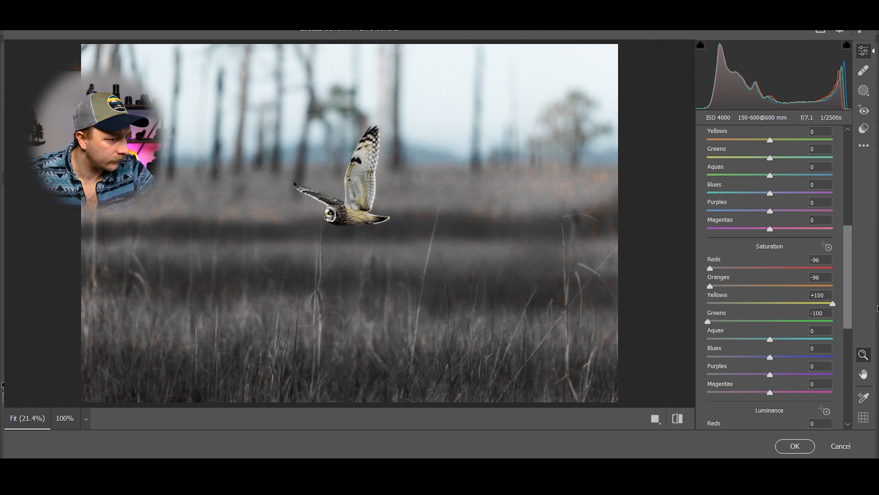
left_click_drag(710, 286, 832, 286)
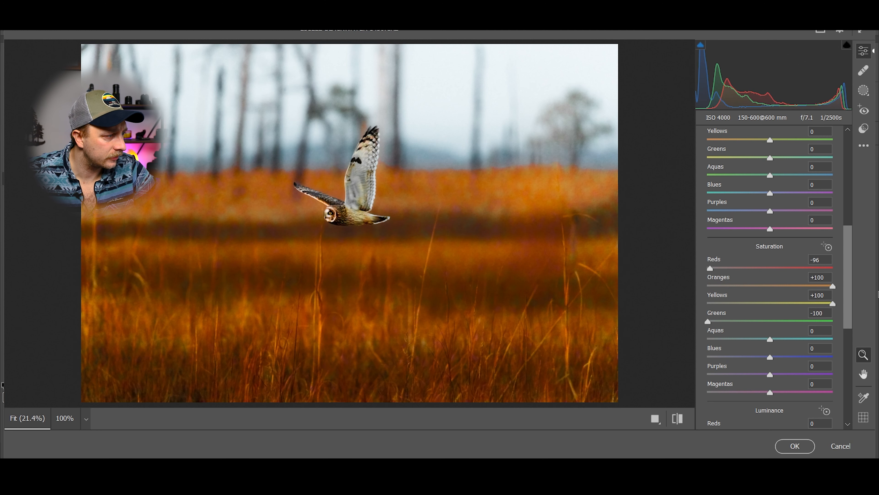
left_click_drag(710, 269, 832, 268)
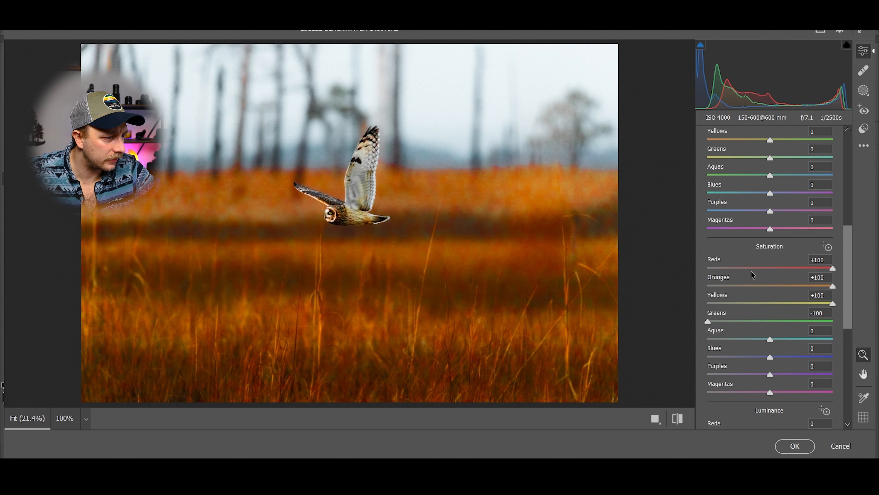
double_click(833, 268)
double_click(832, 286)
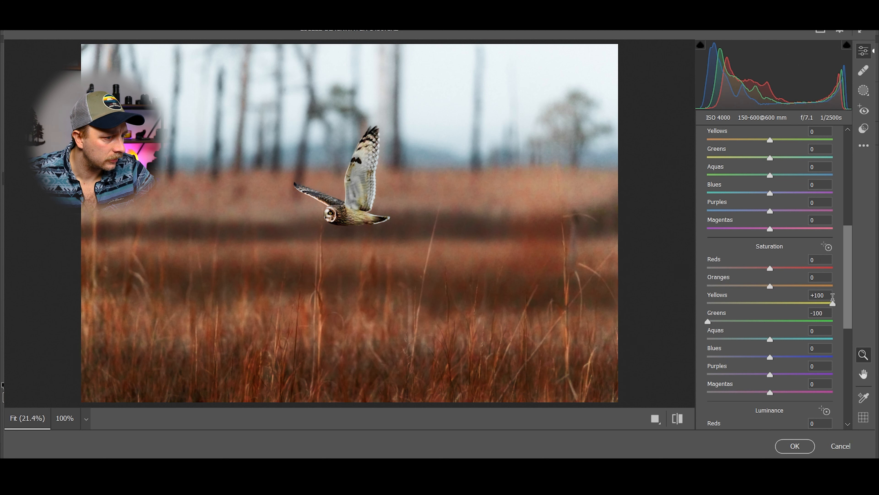
double_click(833, 303)
- Set the Color Mixer Saturation to +13 for Yellows and -32 for Oranges
scroll(782, 327, "down", 2)
scroll(781, 328, "up", 2)
left_click_drag(771, 303, 812, 305)
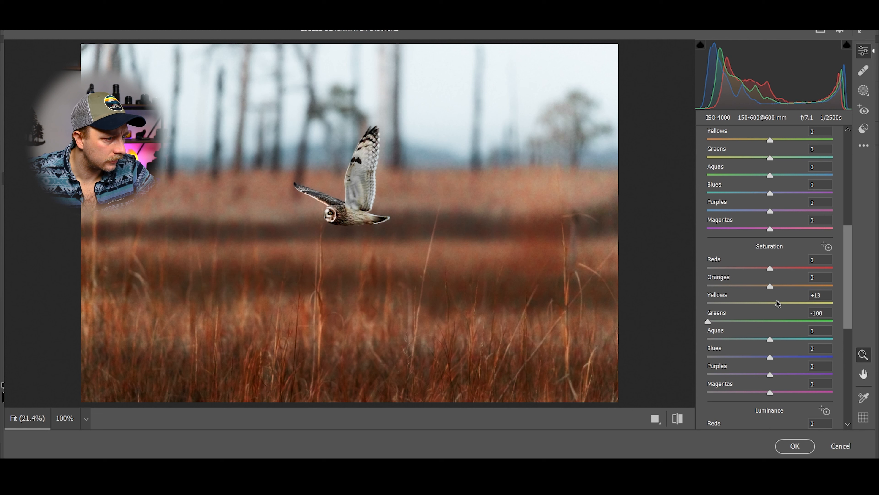
scroll(782, 320, "down", 2)
scroll(783, 327, "up", 6)
scroll(779, 336, "down", 3)
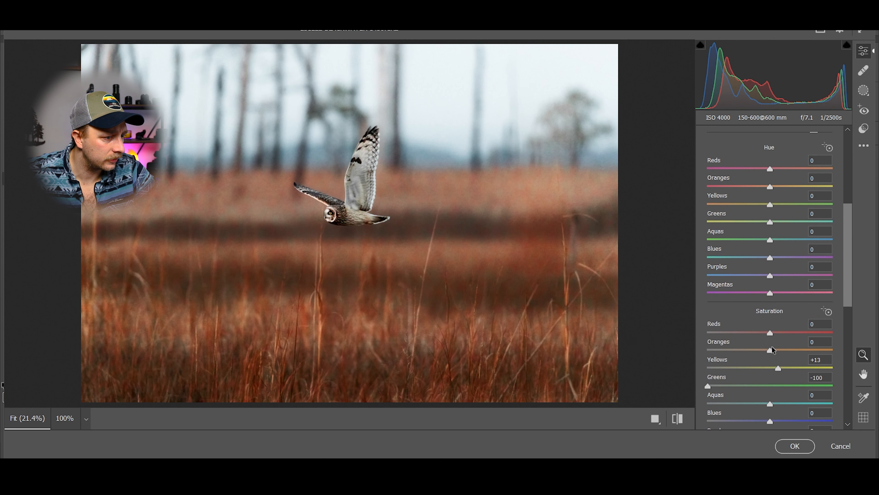
left_click_drag(772, 349, 748, 341)
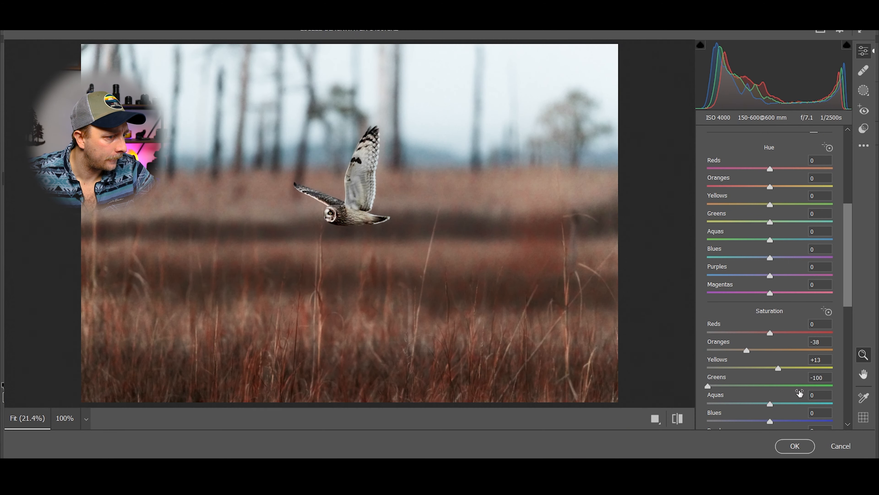
left_click_drag(748, 349, 750, 349)
- Set Color Mixer Luminance to -16 for Yellows and -13 for Oranges, and Saturation to -16 for Oranges and -28 for Reds
scroll(763, 343, "down", 4)
scroll(763, 343, "up", 5)
scroll(768, 357, "down", 2)
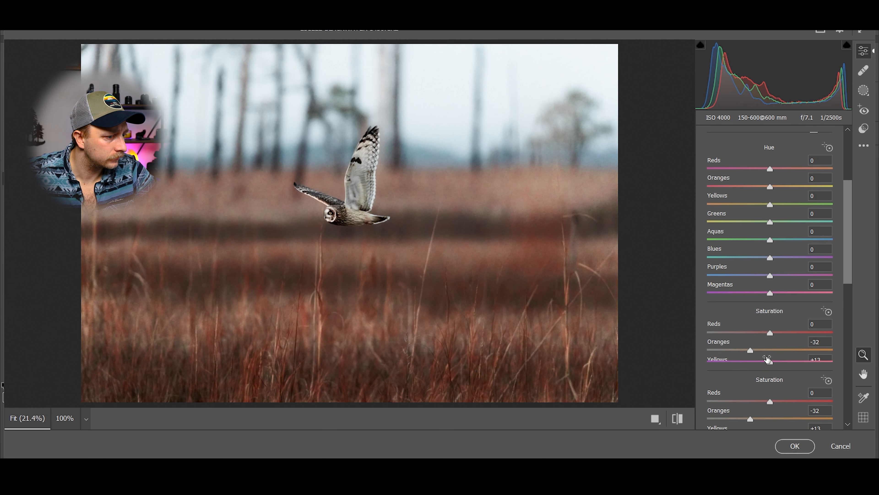
scroll(768, 366, "down", 4)
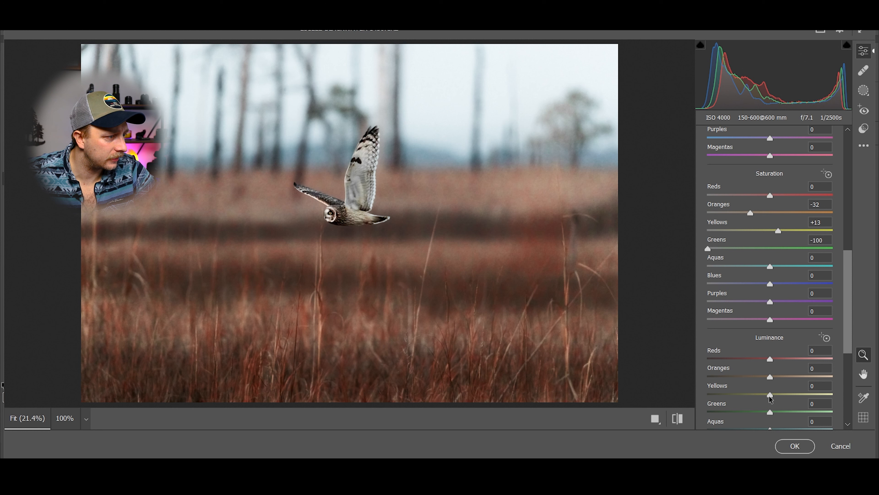
mouse_move(761, 394)
left_mouse_down()
mouse_move(781, 394)
mouse_move(754, 374)
mouse_move(763, 376)
left_mouse_up()
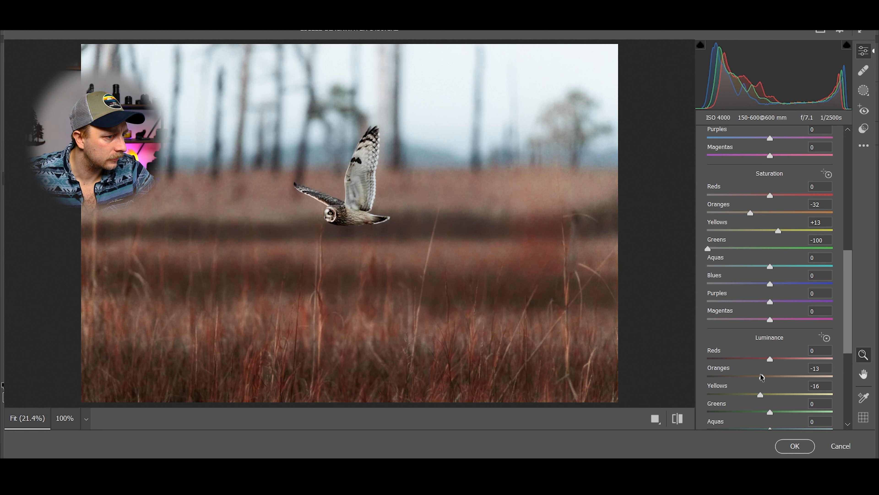
left_click_drag(750, 213, 762, 215)
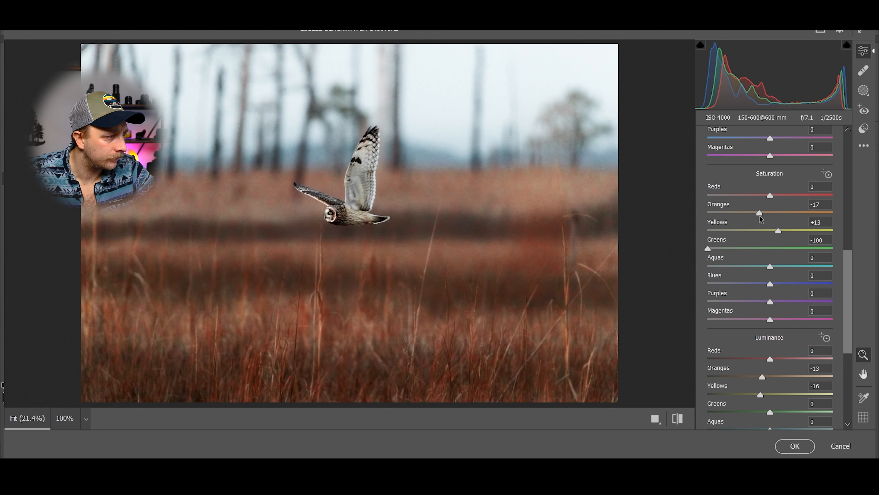
left_click_drag(761, 215, 753, 194)
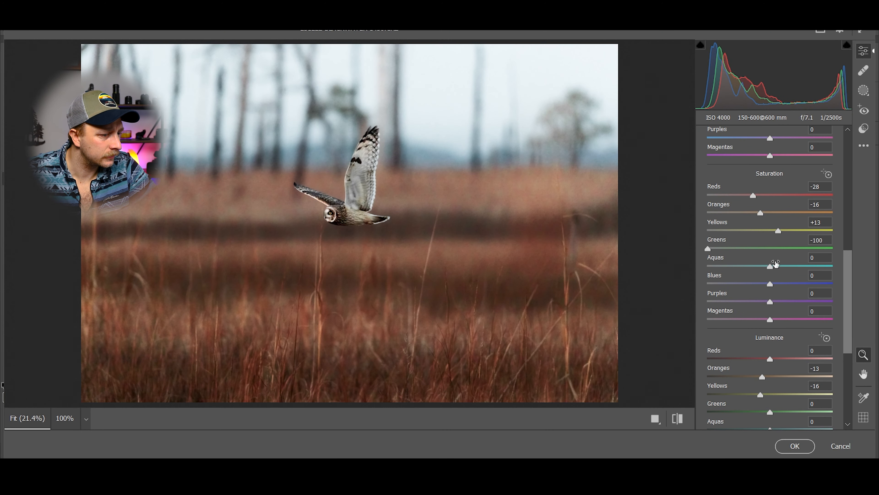
- In Calibration, set the Red Primary Hue to -8
scroll(755, 412, "down", 5)
left_click(710, 417)
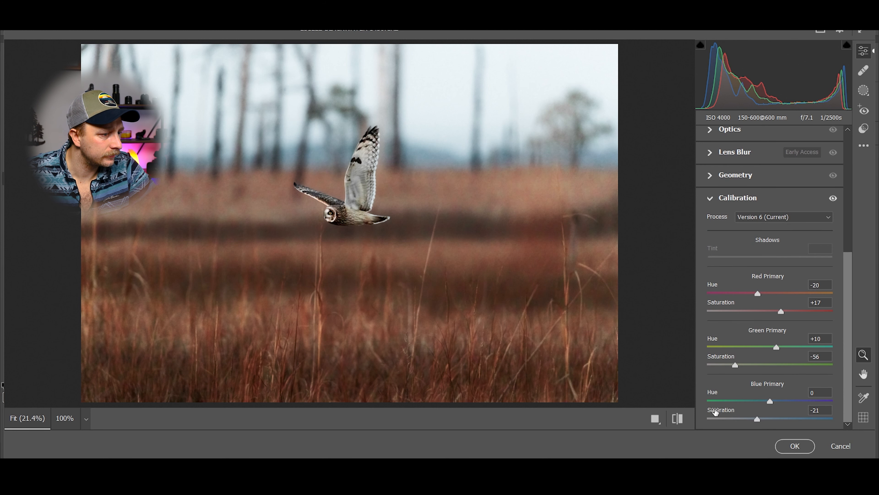
left_click_drag(757, 294, 763, 294)
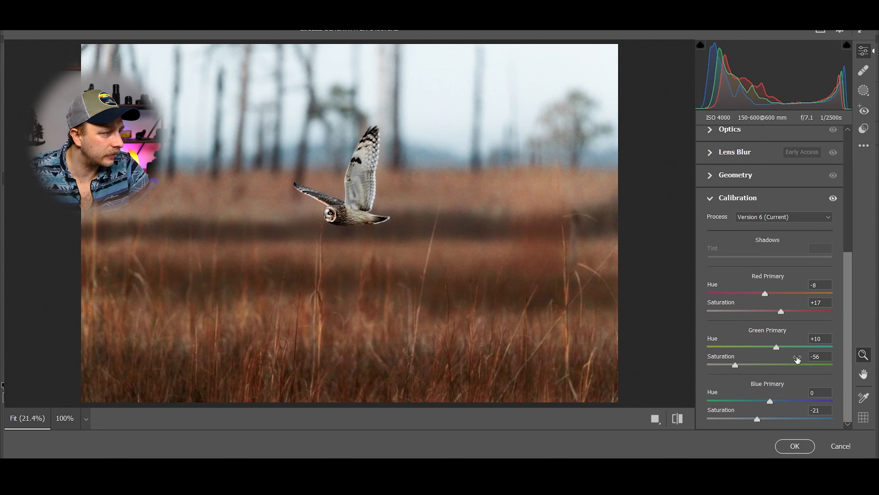
- In the Color Mixer, set the Saturation of Aquas to +47 and of Blues to +50
scroll(795, 358, "up", 10)
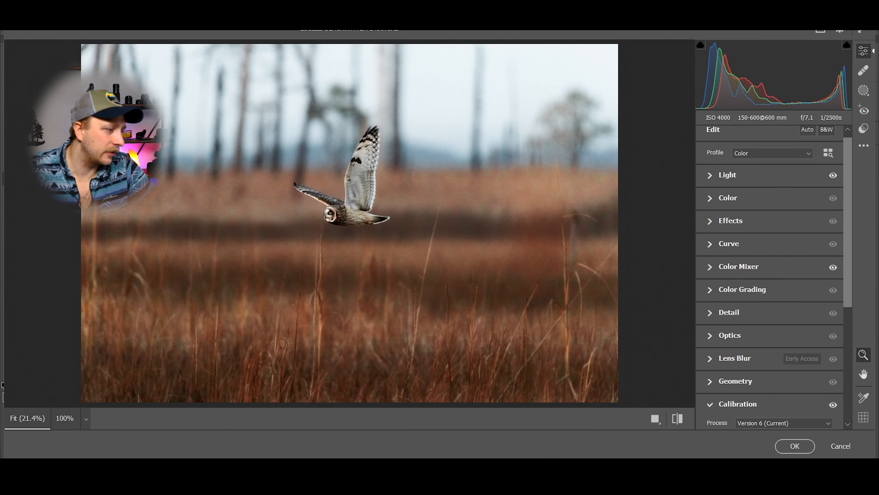
left_click(711, 267)
scroll(733, 331, "down", 5)
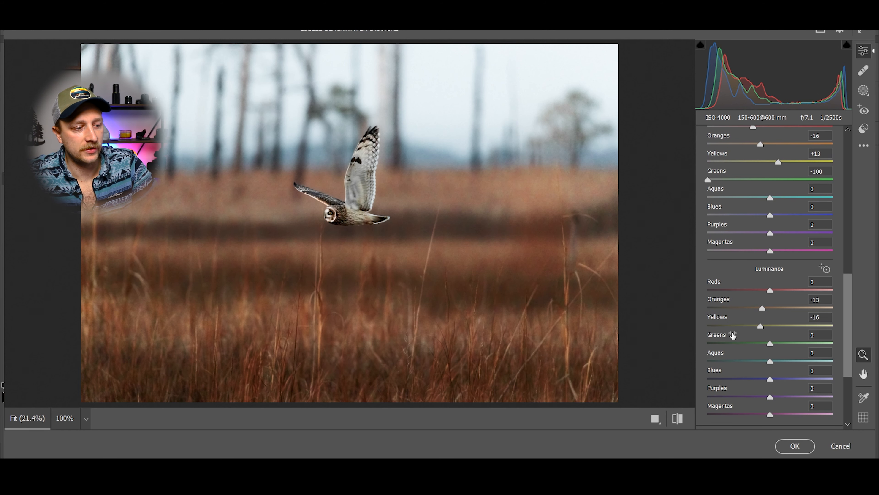
scroll(753, 378, "up", 2)
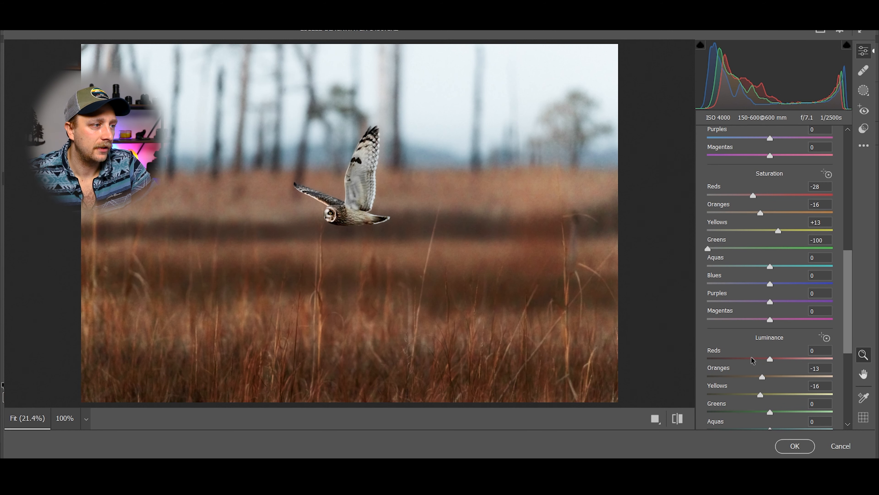
left_click_drag(766, 286, 808, 291)
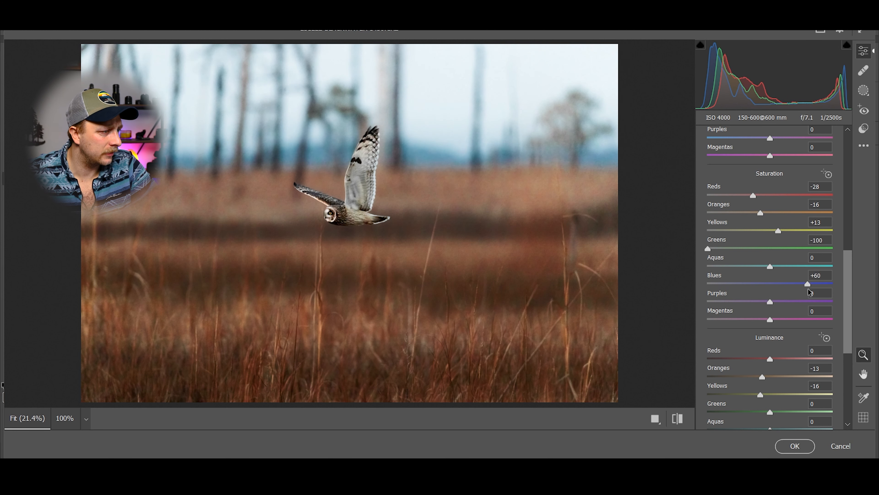
left_click_drag(770, 266, 818, 266)
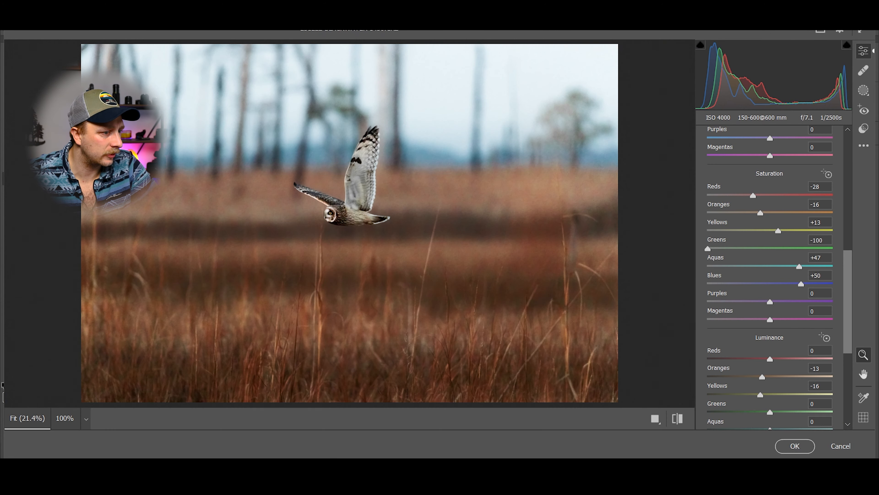
- Set the Color Mixer Luminance of Yellows to -11 while checking the owl up close, and apply the Camera Raw filter
left_click_drag(326, 208, 435, 198)
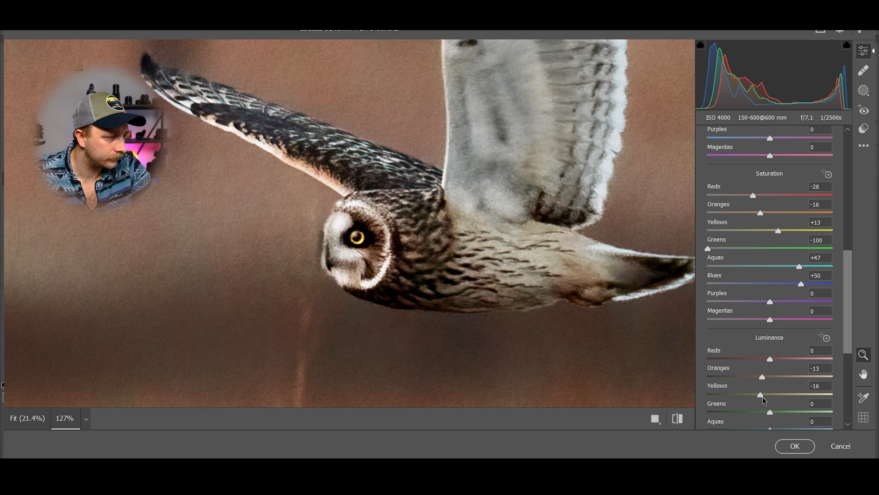
left_click(758, 395)
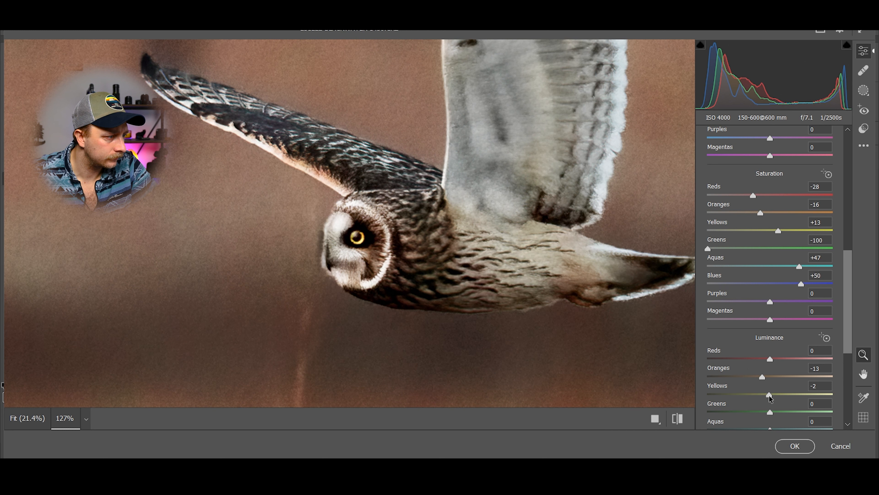
left_click_drag(758, 394, 763, 394)
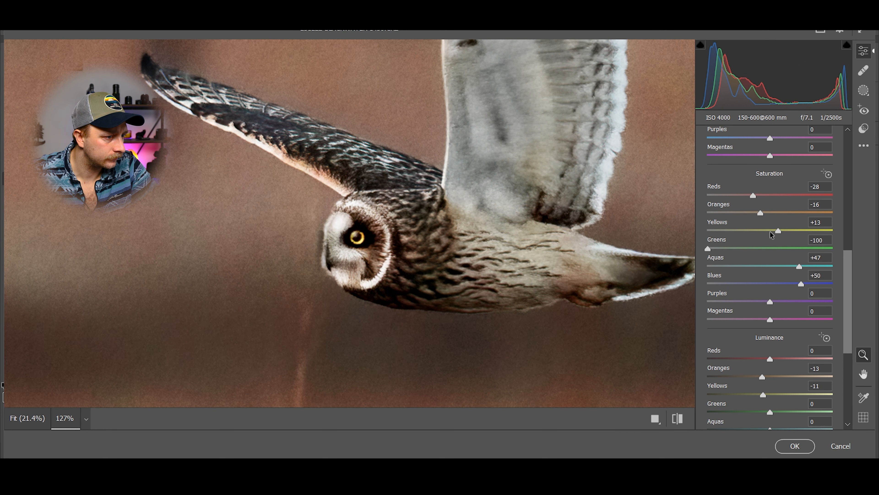
left_click(795, 446)
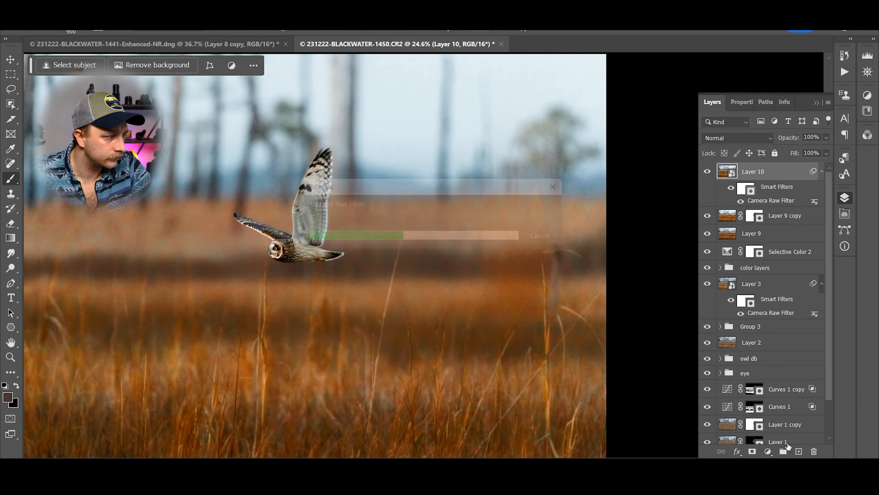
- Compare the colours of the whole 1450 photo with the finished 1441 owl photo in the separate image viewer window
scroll(535, 366, "down", 5)
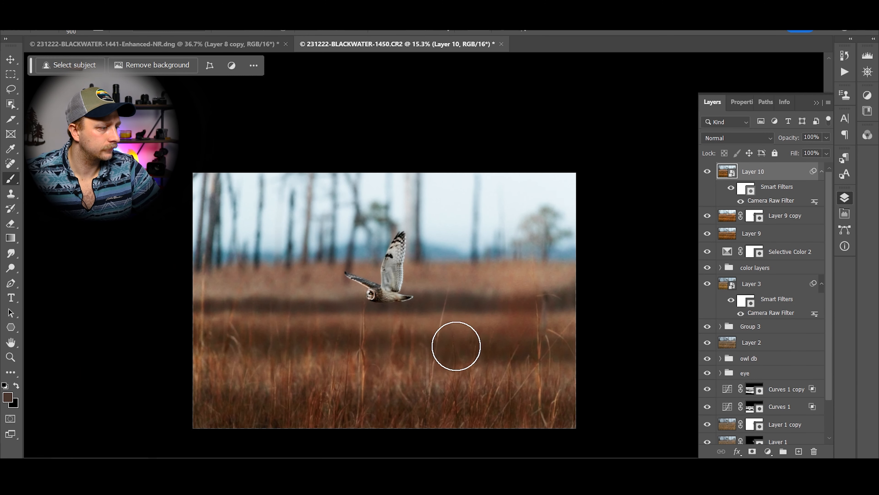
left_click_drag(456, 320, 499, 256)
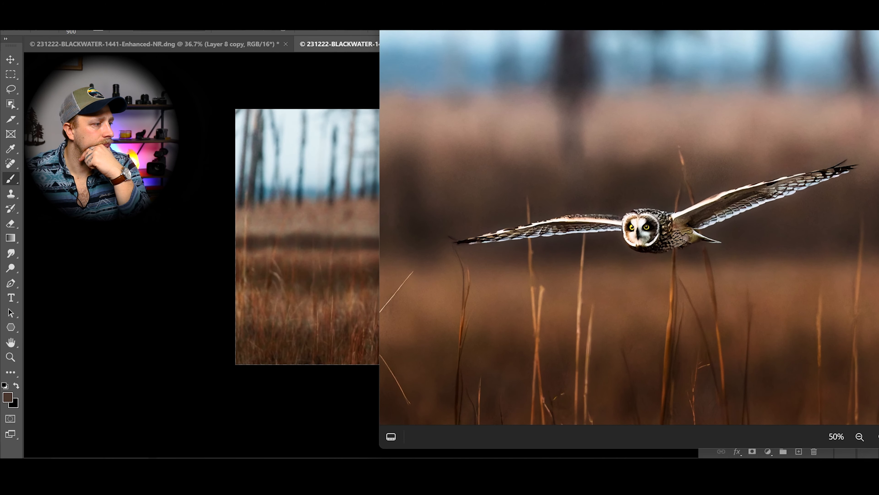
left_click_drag(878, 5, 877, 98)
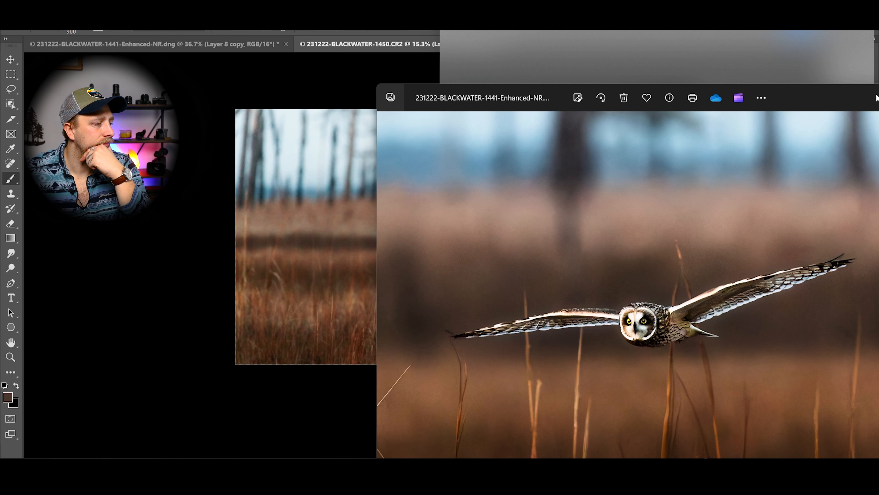
left_click_drag(877, 98, 734, 99)
left_click(807, 95)
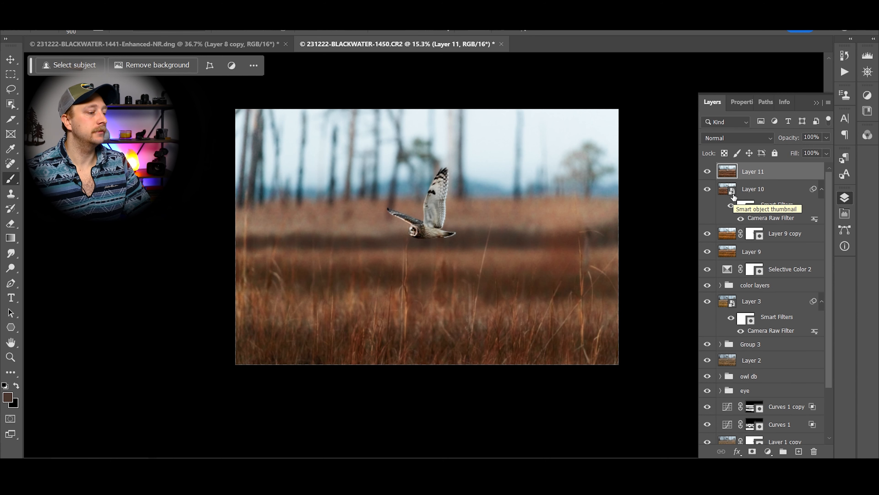
- Add a Curves adjustment layer above Layer 11, pull its midtones down slightly to darken, and invert its mask to black
left_click(768, 451)
left_click(786, 304)
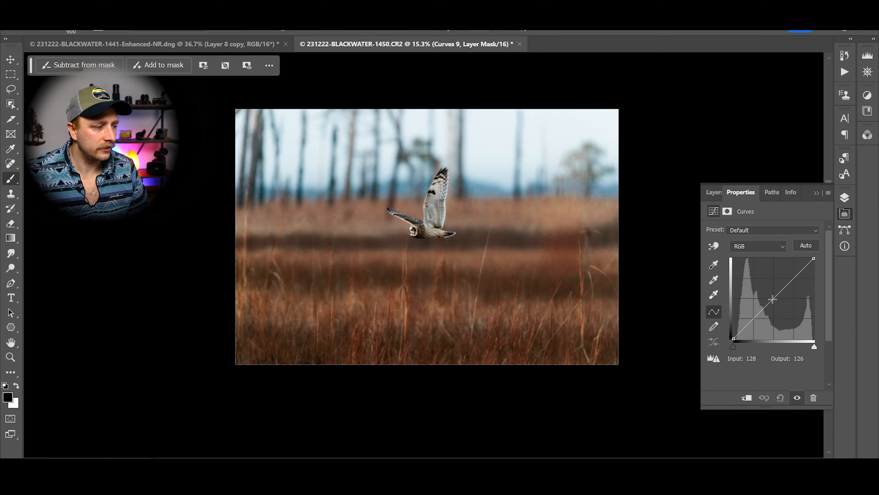
left_click_drag(772, 299, 772, 304)
left_click(845, 197)
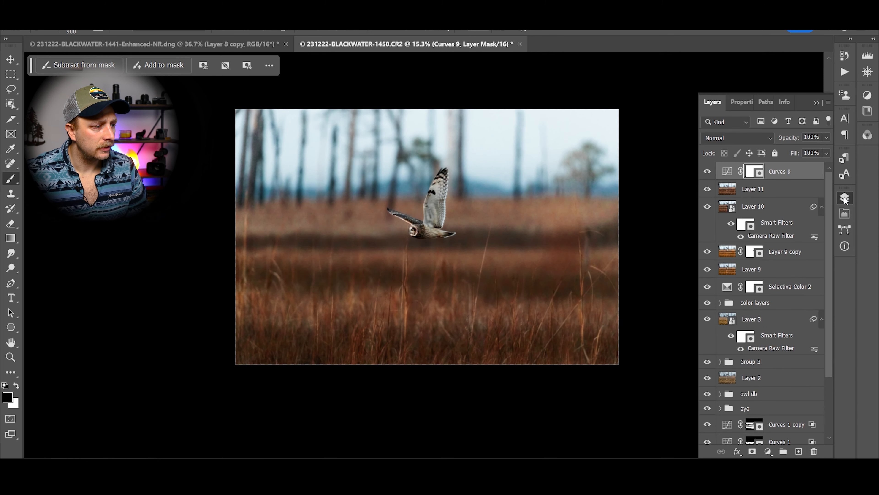
key("ctrl+i")
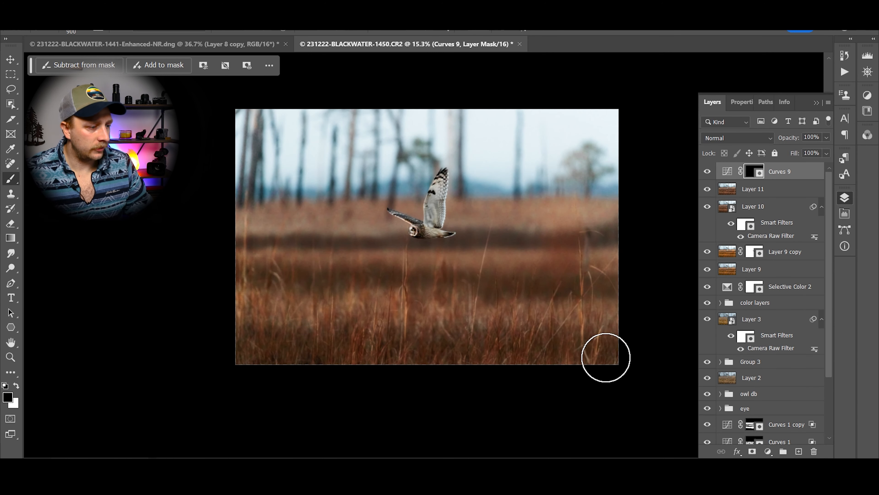
- Paint white on the Curves 9 mask over the grass along the photo's lower edge, using an enlarged brush
key("x")
left_click_drag(253, 352, 429, 355)
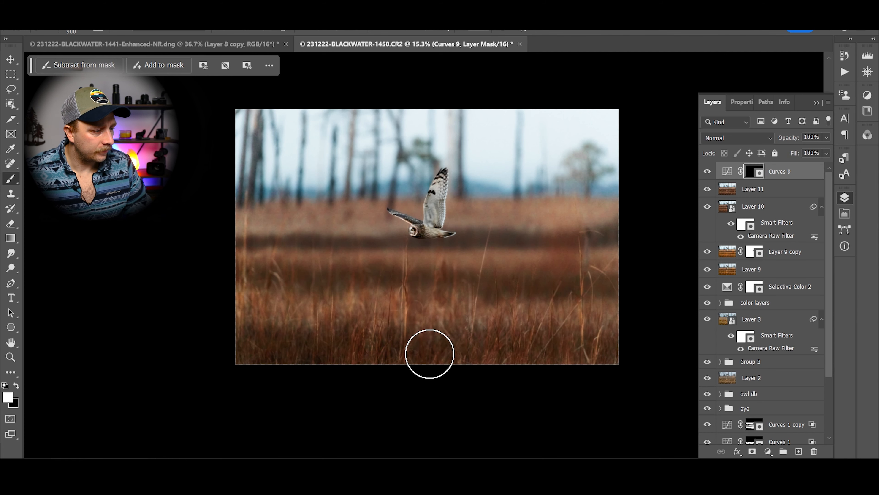
key("bracketright")
key("bracketright")
key("bracketright")
key("bracketright")
key("bracketright")
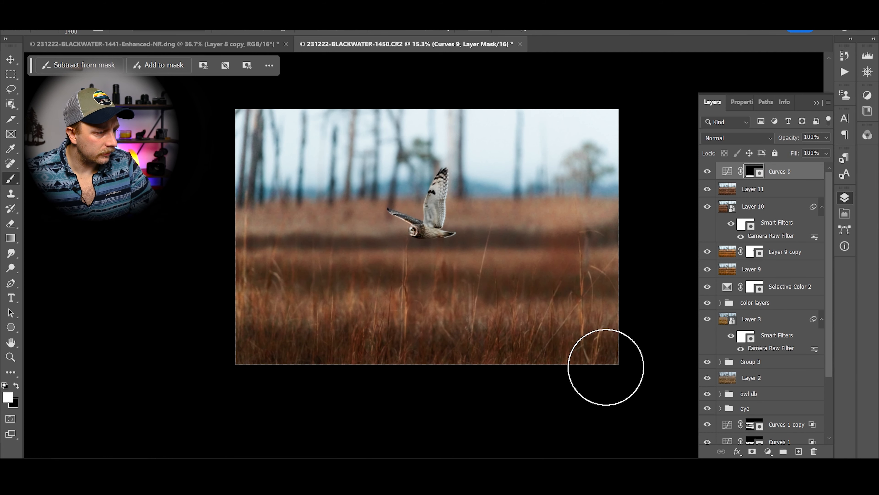
key("bracketleft")
key("bracketleft")
key("bracketleft")
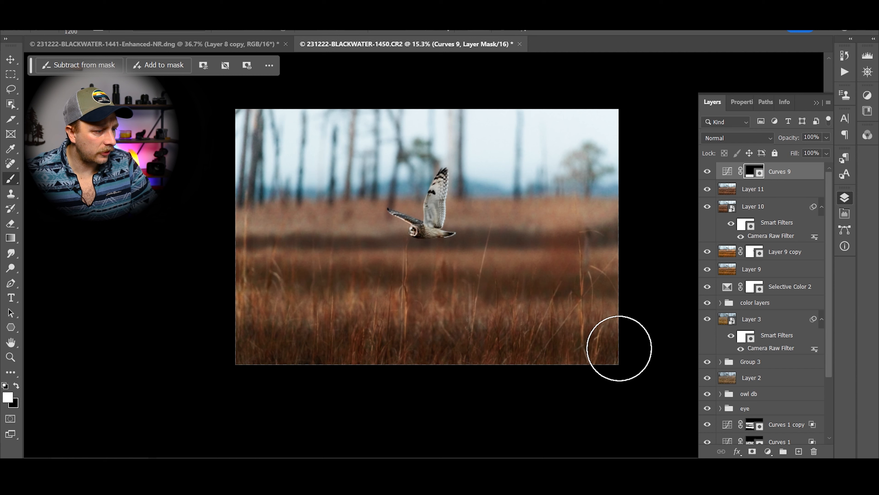
- Paint the darker horizontal grass bands into the Curves 9 mask with a 500 px brush and check the mask's red overlay
key("bracketleft")
key("bracketleft")
key("bracketleft")
key("bracketleft")
key("bracketleft")
key("bracketleft")
key("bracketleft")
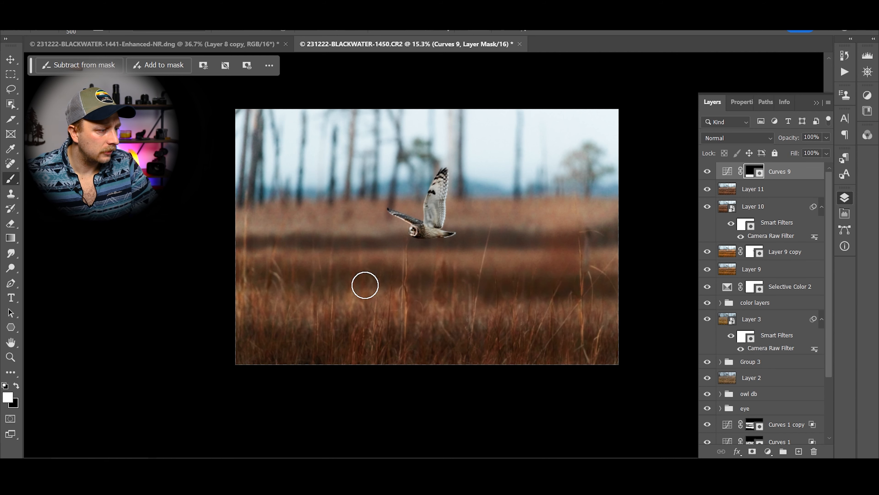
key("bracketright")
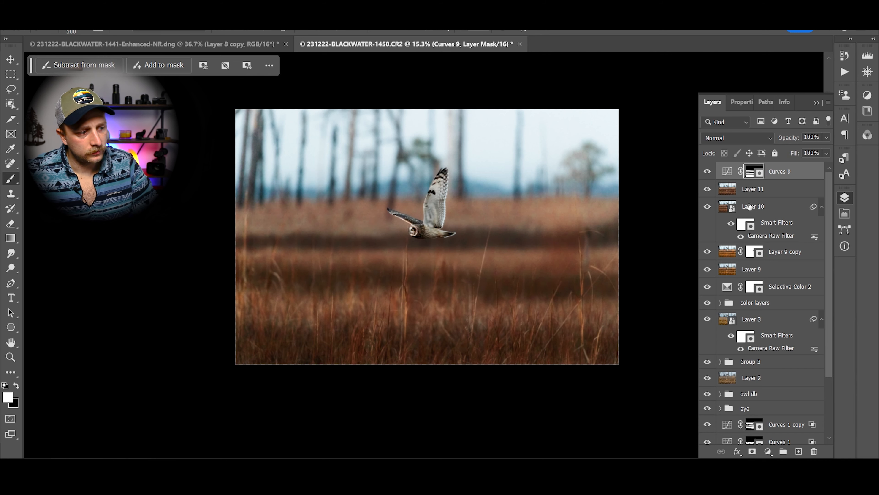
key("x")
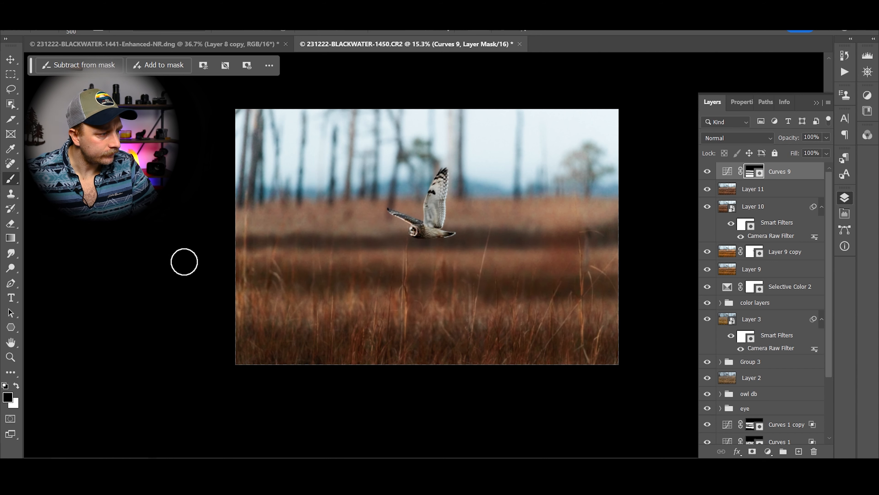
key("backslash")
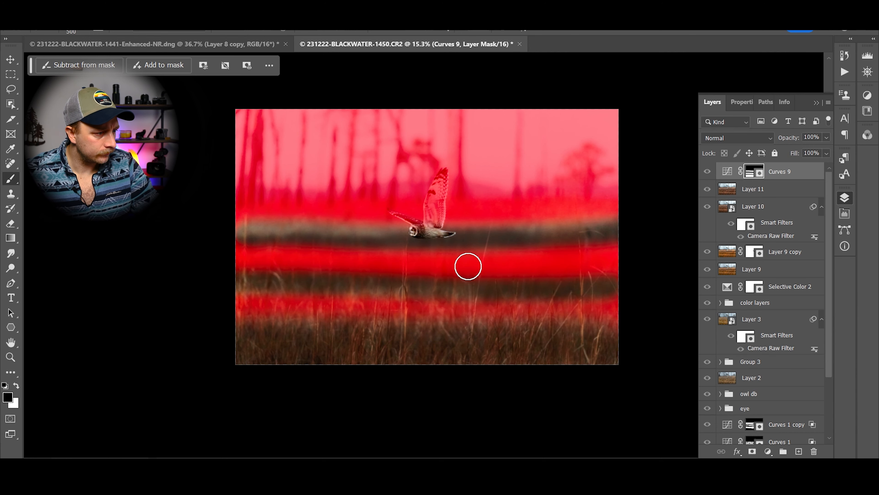
key("backslash")
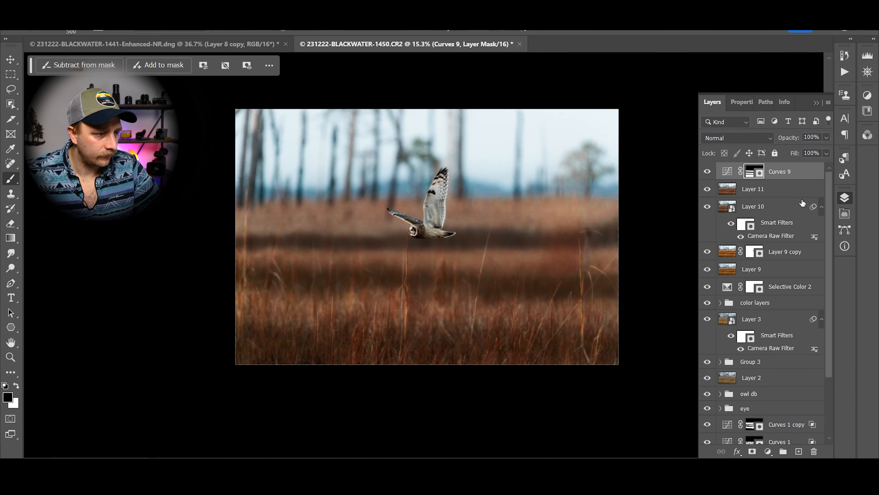
left_click(755, 255, "ctrl")
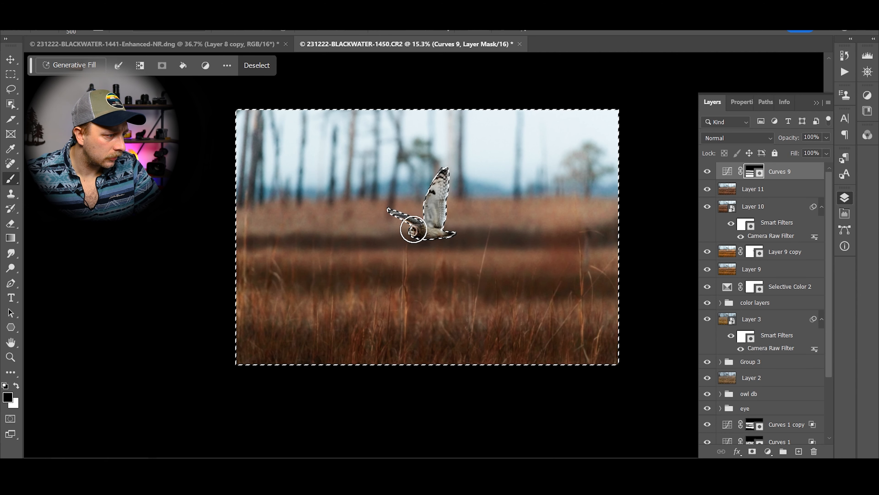
key("c")
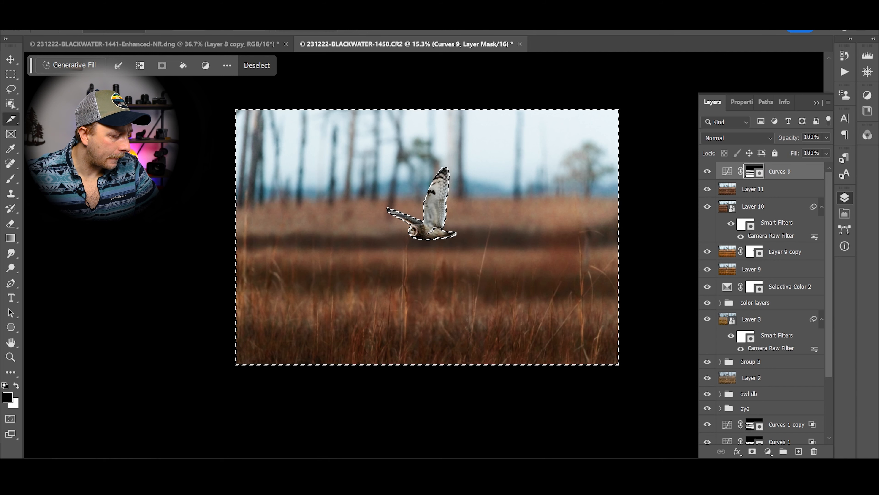
key("b")
key("x")
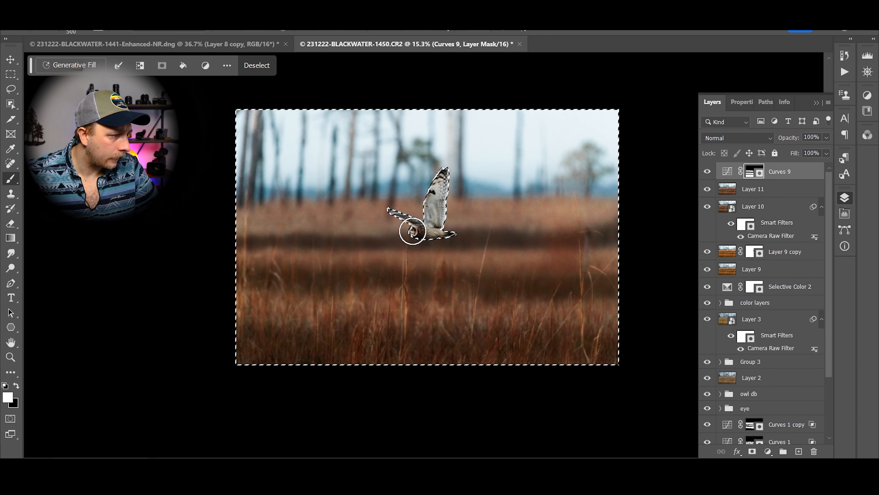
key("x")
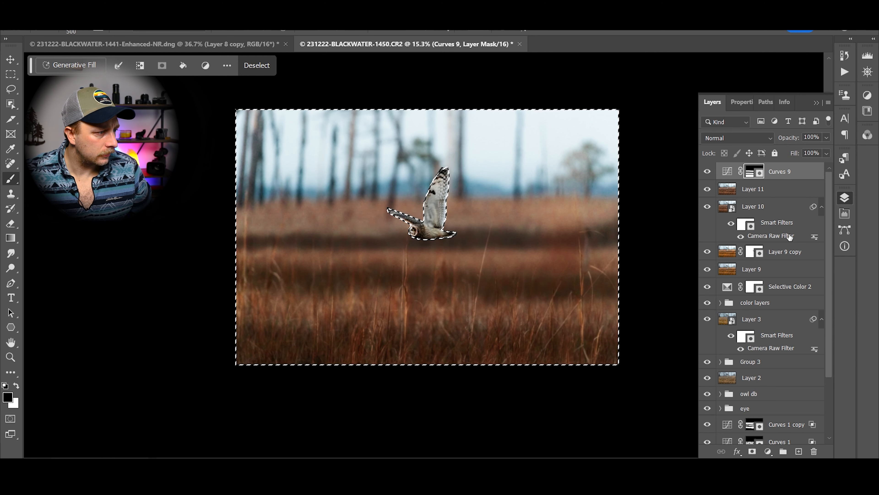
key("ctrl+d")
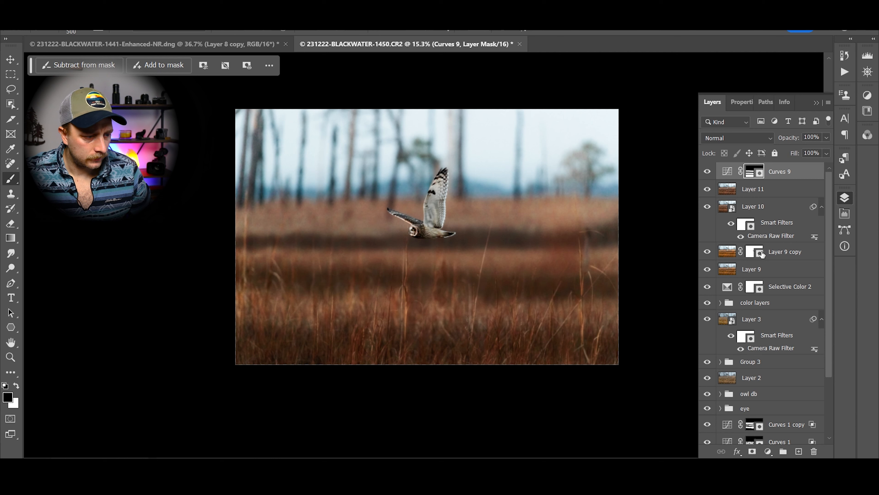
- Load the owl selection from the Layer 1 mask while keeping the Curves 9 mask active
scroll(776, 329, "down", 3)
scroll(775, 398, "down", 1)
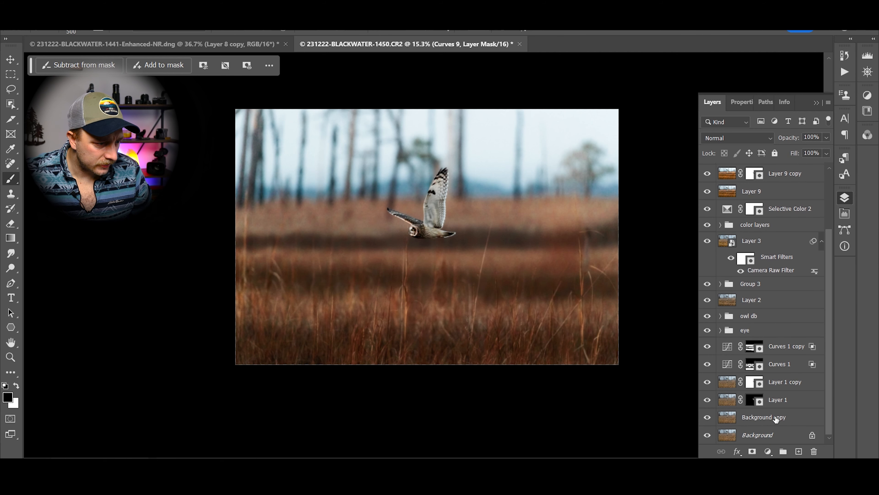
left_click(753, 404, "ctrl")
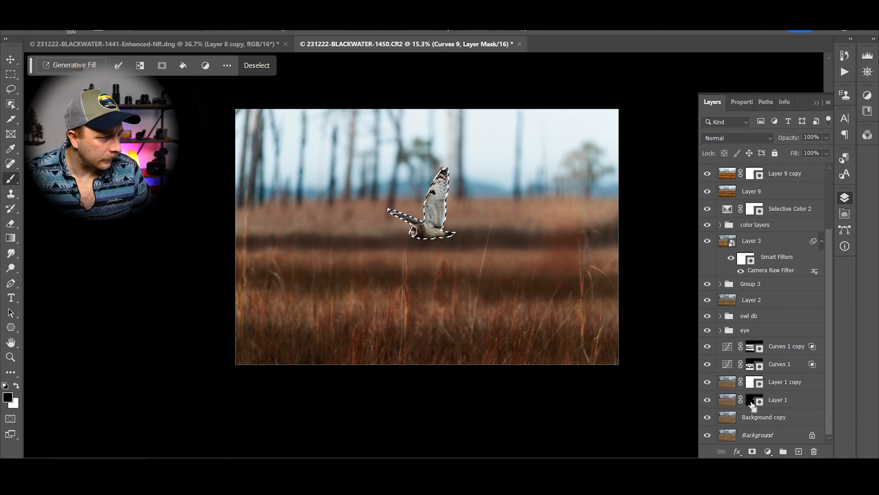
scroll(756, 188, "up", 4)
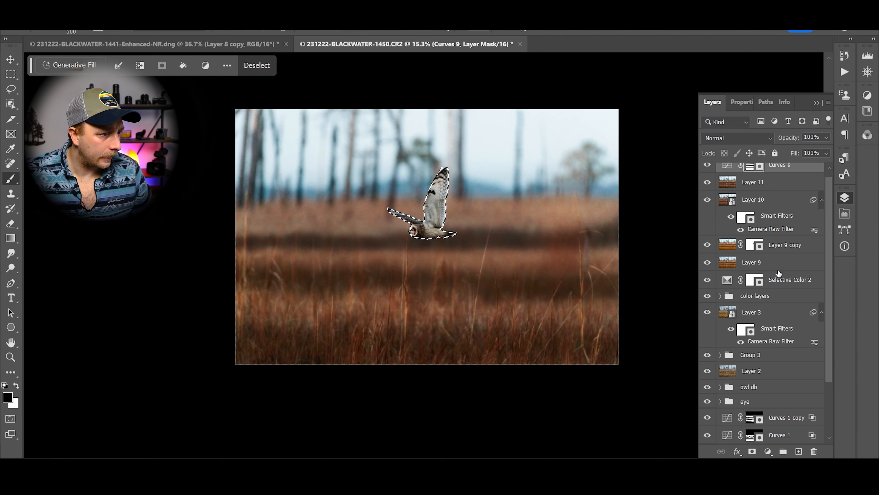
scroll(738, 279, "up", 1)
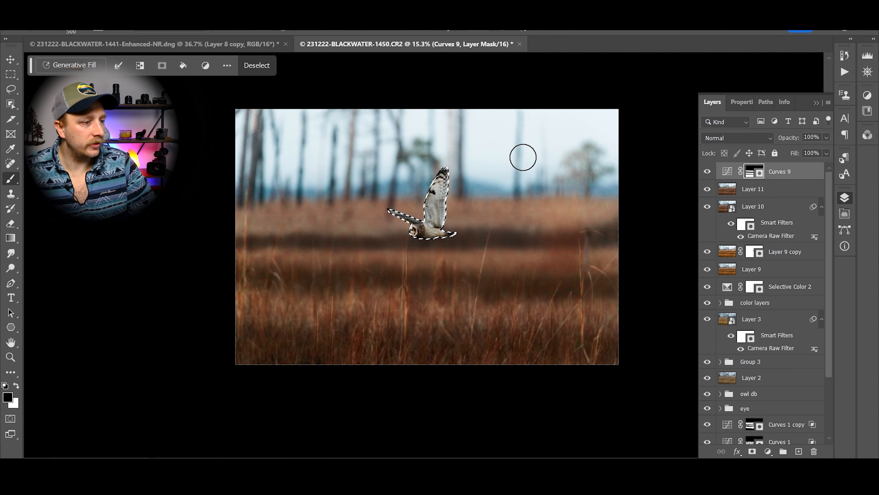
- Clear the owl selection and toggle the visibility of Curves 9 to compare the grass before and after darkening
key("ctrl+d")
left_click(707, 171)
left_click(707, 172)
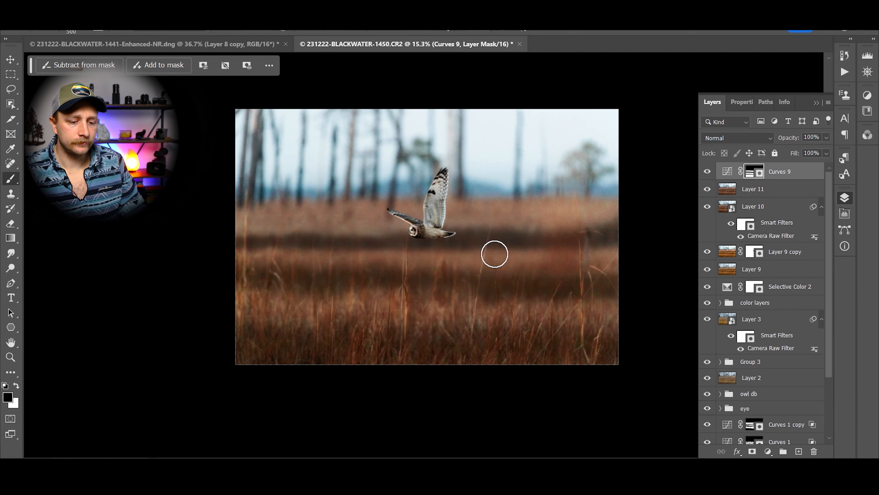
scroll(428, 250, "up", 3)
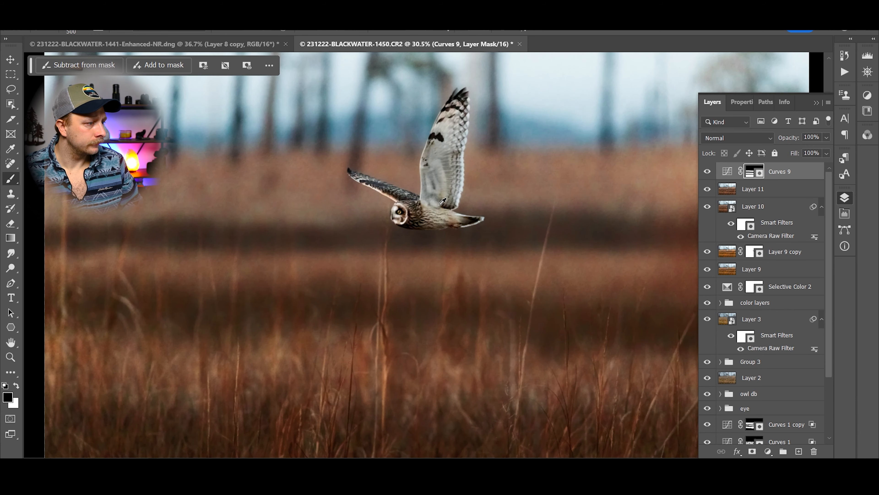
scroll(443, 202, "up", 2)
scroll(443, 202, "down", 3)
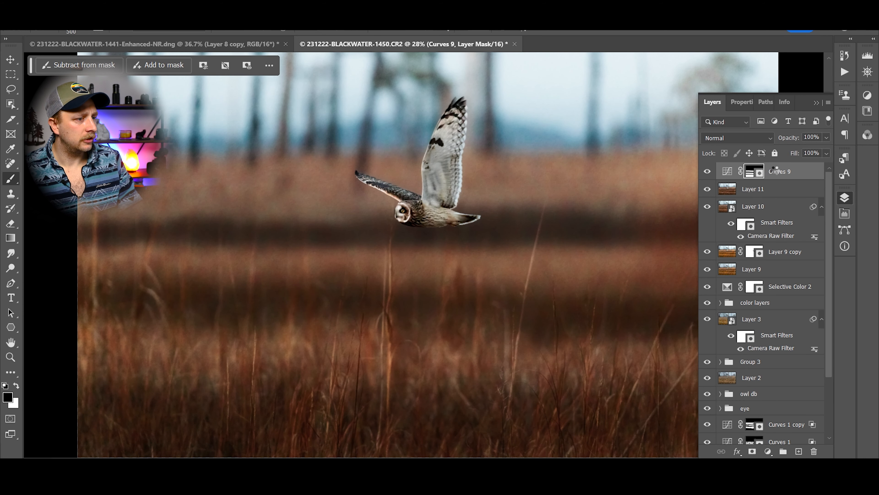
- Stamp all visible layers into a new top layer and denoise it in Topaz DeNoise AI with automatic model selection
key("ctrl+shift+alt+e")
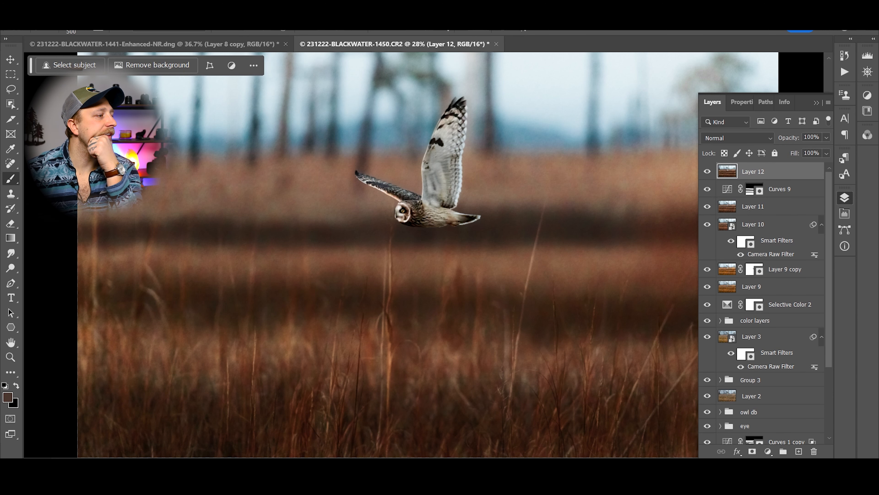
left_click(154, 7)
mouse_move(209, 253)
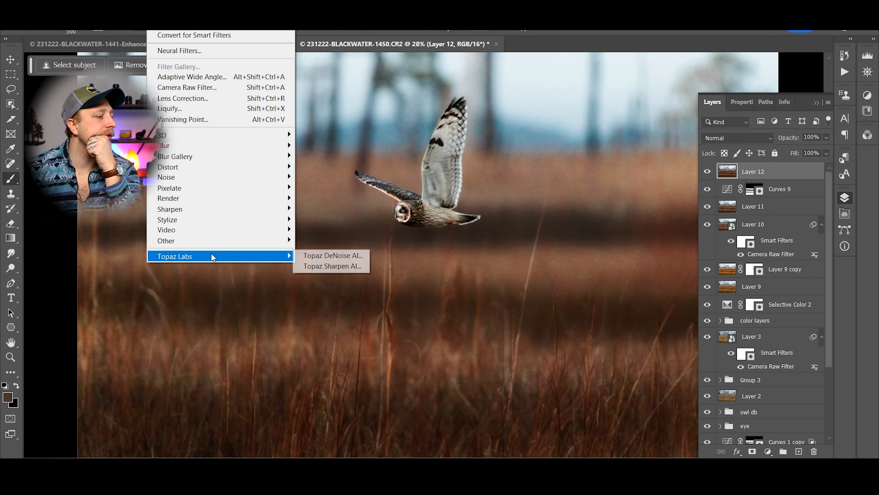
left_click(312, 253)
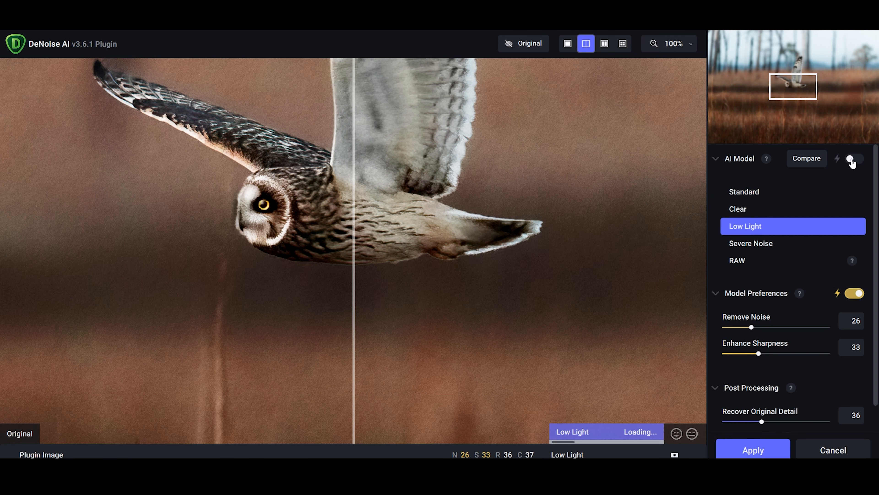
left_click(852, 160)
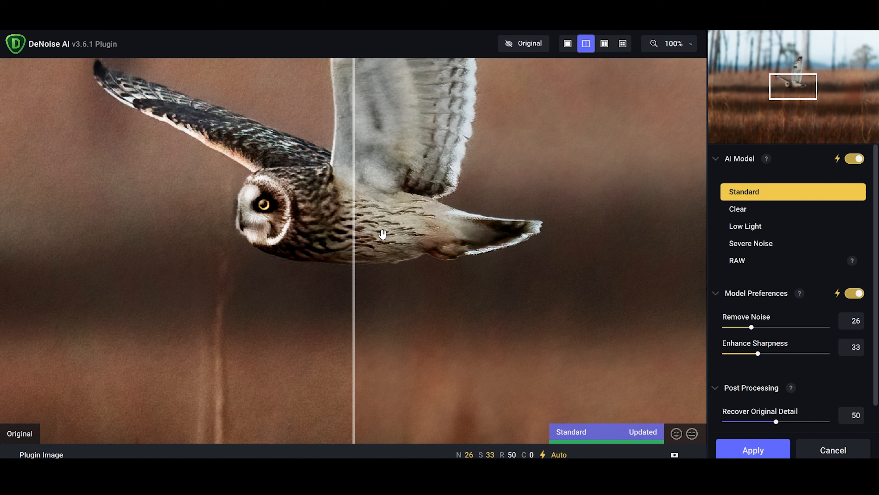
left_click_drag(353, 213, 2, 185)
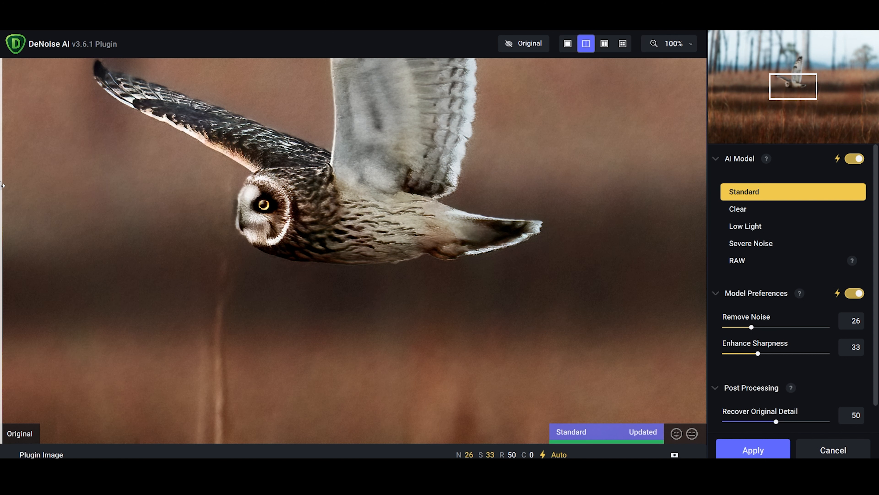
left_click(744, 448)
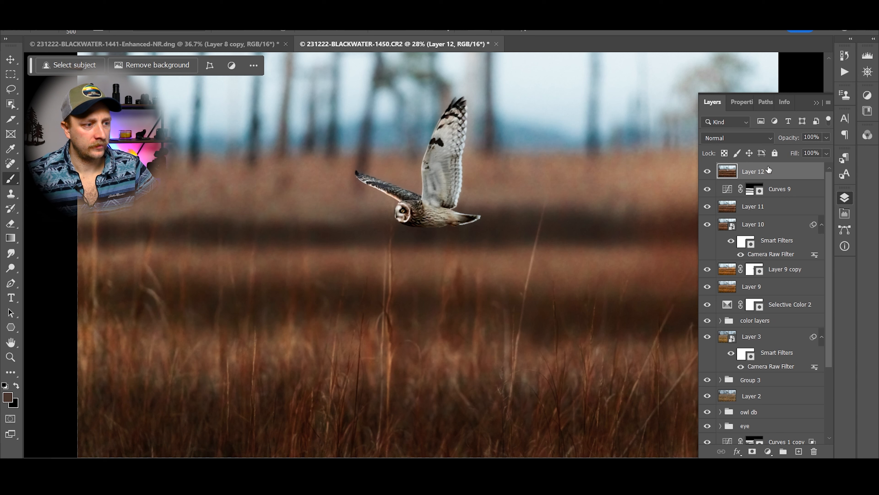
- Duplicate Layer 12 and sharpen the copy in Topaz Sharpen AI with the automatic model and parameters, comparing the owl against the original
key("ctrl+j")
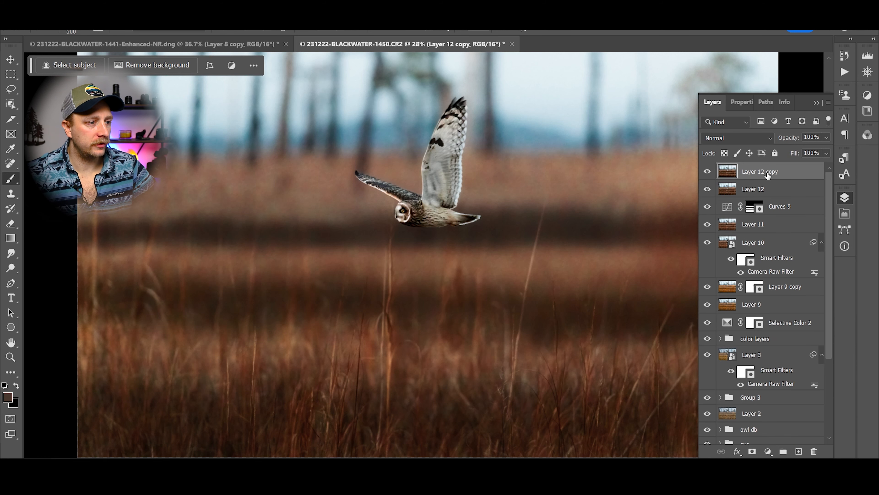
left_click(157, 10)
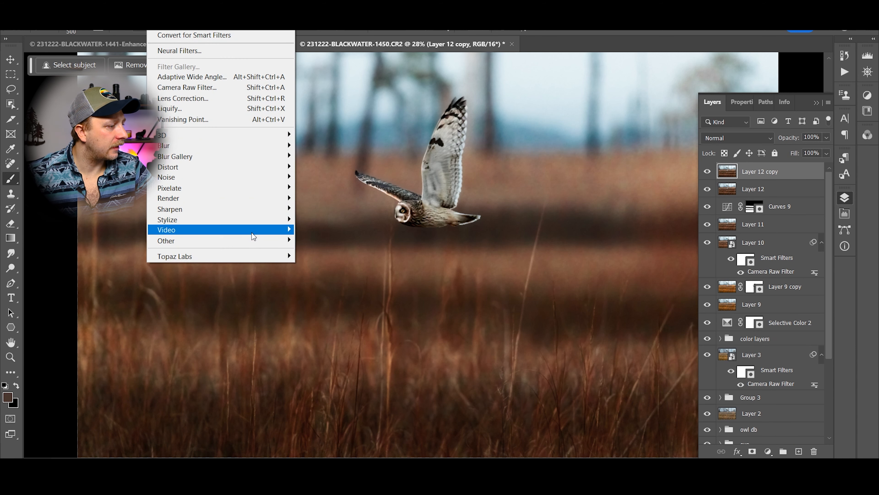
mouse_move(259, 255)
left_click(321, 266)
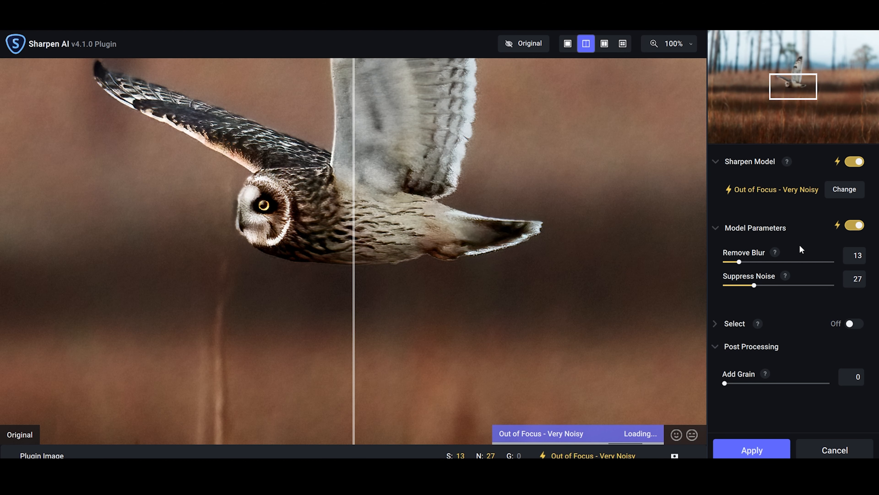
left_click_drag(502, 151, 504, 309)
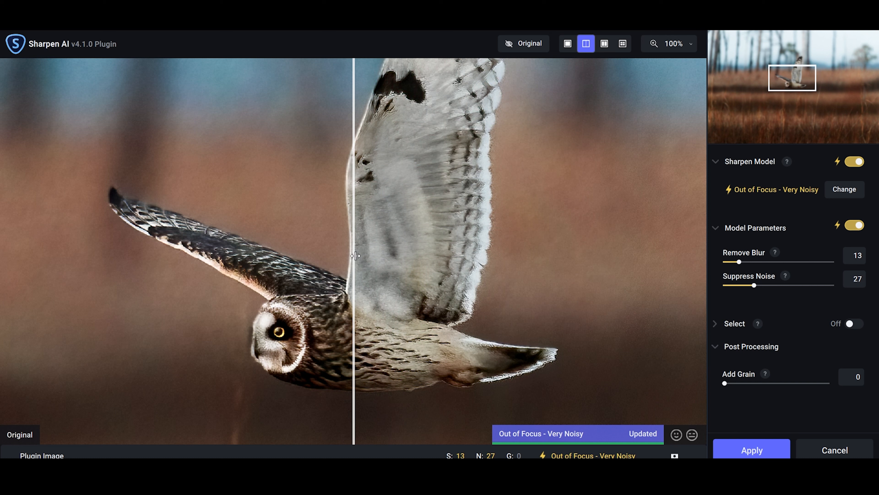
left_click_drag(356, 255, 70, 201)
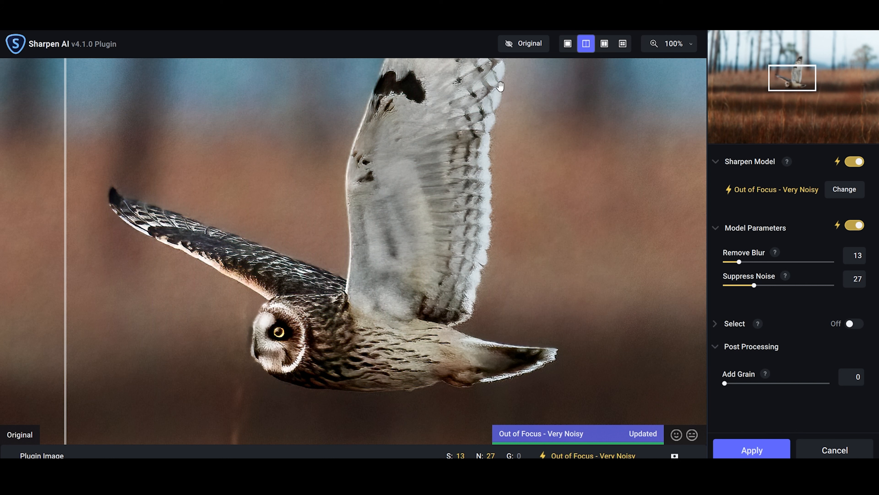
left_click(748, 452)
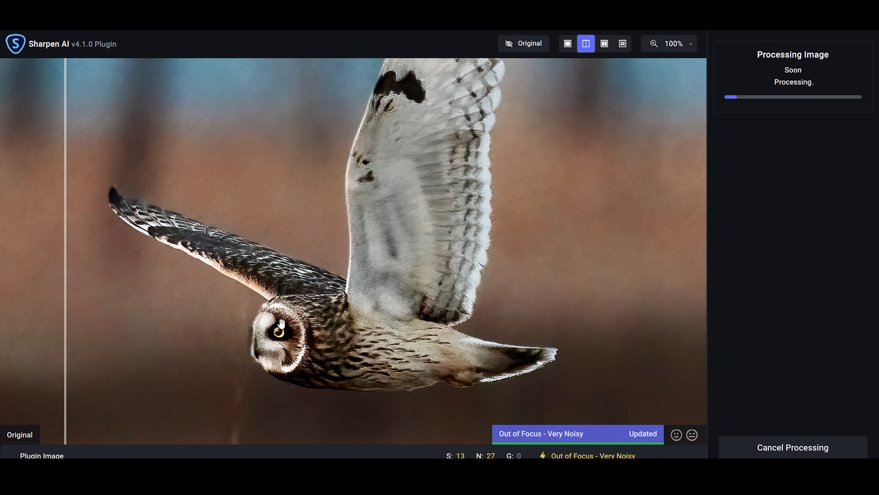
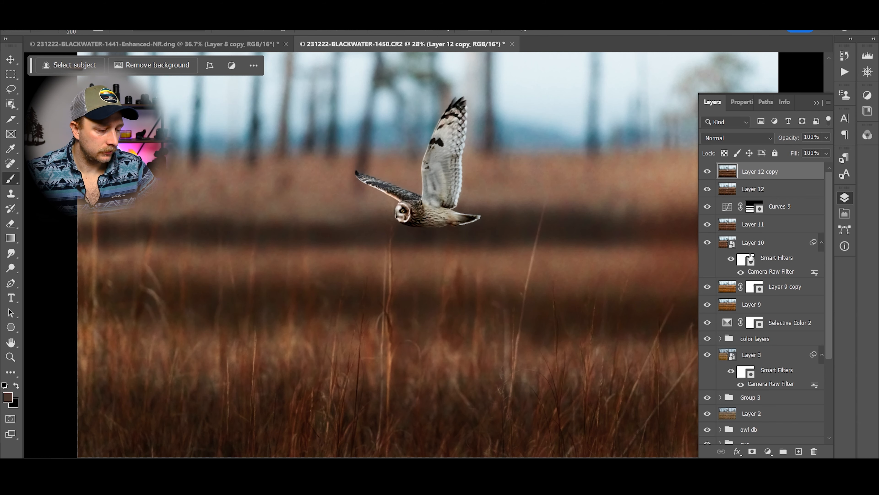
- Undo an accidental colour inversion of Layer 12 copy and add a white layer mask to that layer
key("ctrl+i")
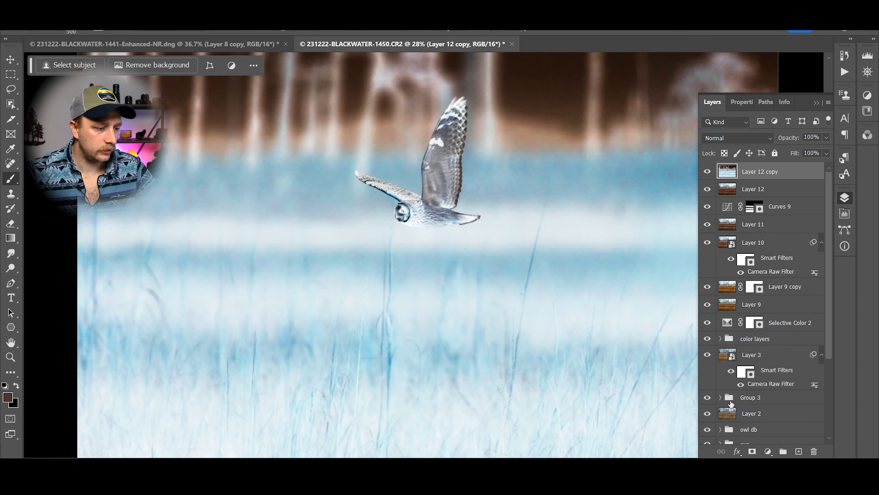
key("ctrl+z")
left_click(753, 451)
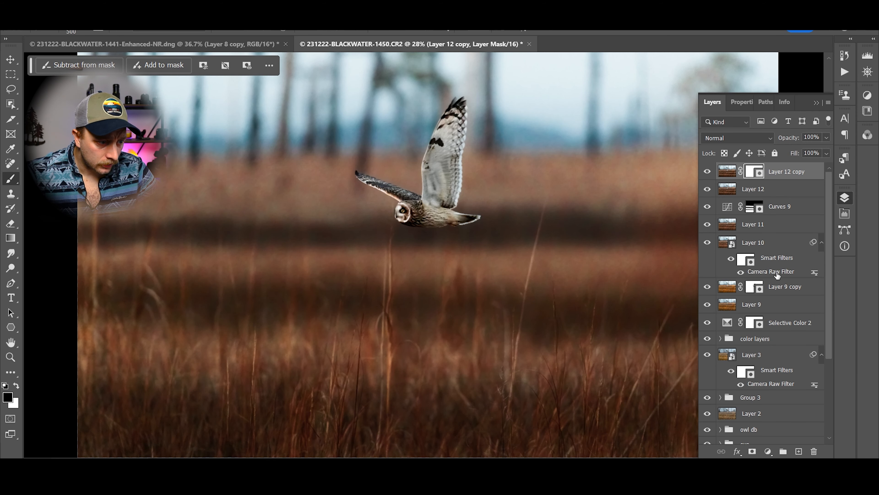
- Load the owl selection from the Layer 1 mask and make the Layer 12 copy mask active
scroll(740, 373, "down", 3)
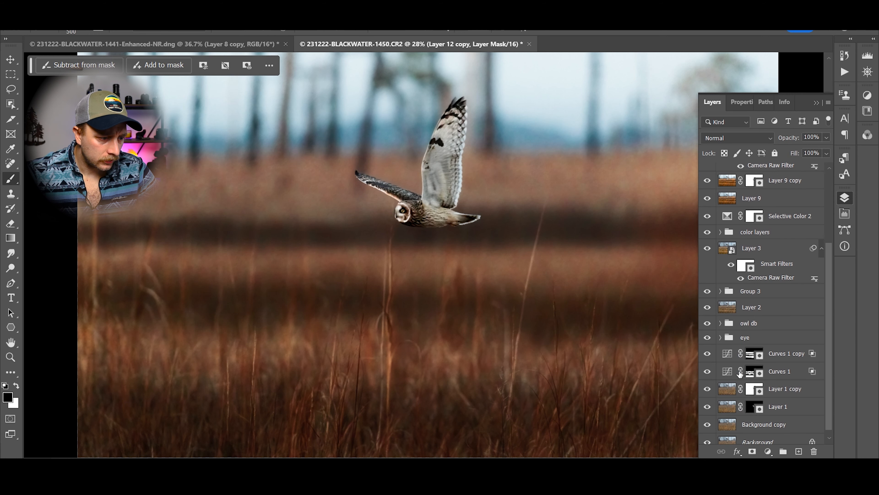
left_click(747, 409, "ctrl")
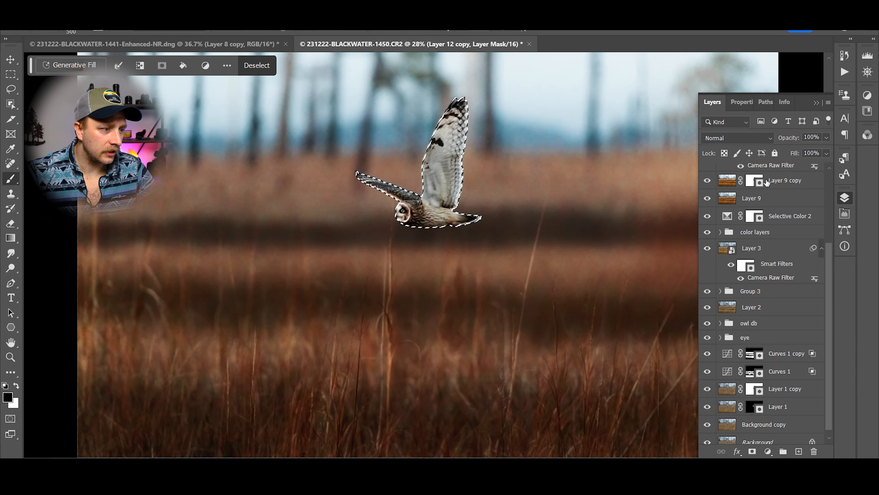
scroll(510, 225, "up", 3)
left_click(751, 183)
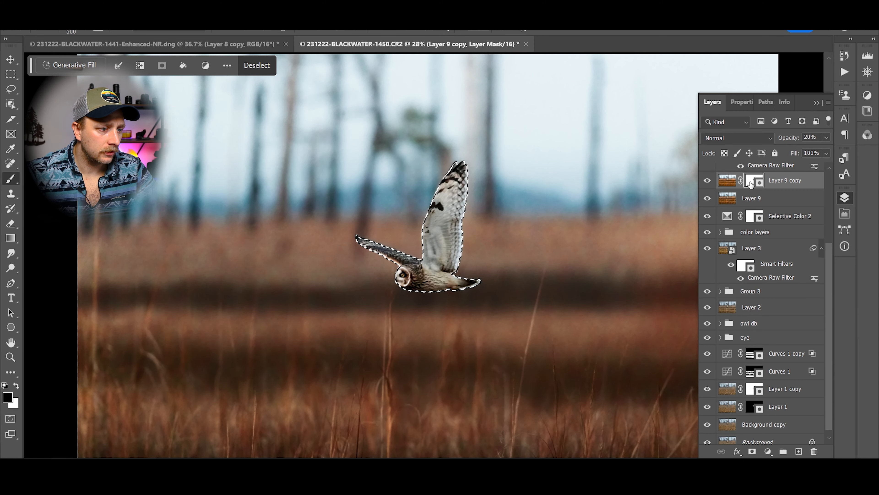
scroll(750, 183, "up", 3)
left_click(752, 172)
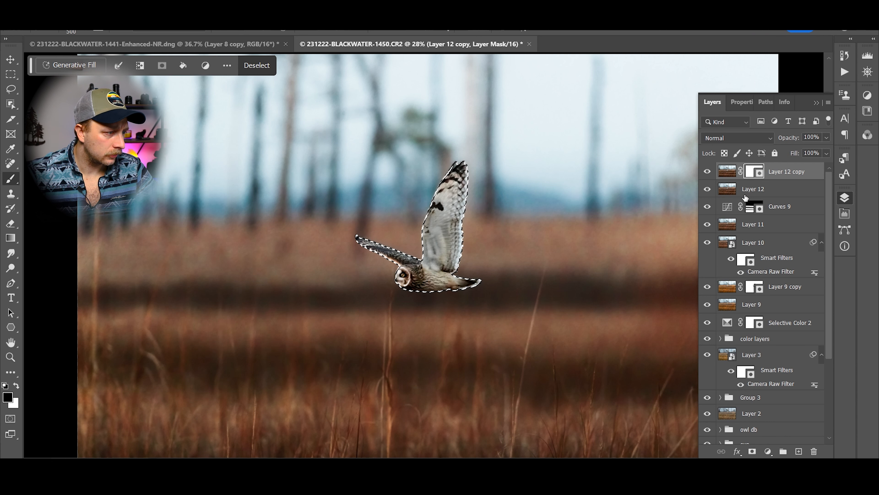
- Clear the owl selection and save the edited 1450 photo
key("ctrl+d")
key("ctrl+s")
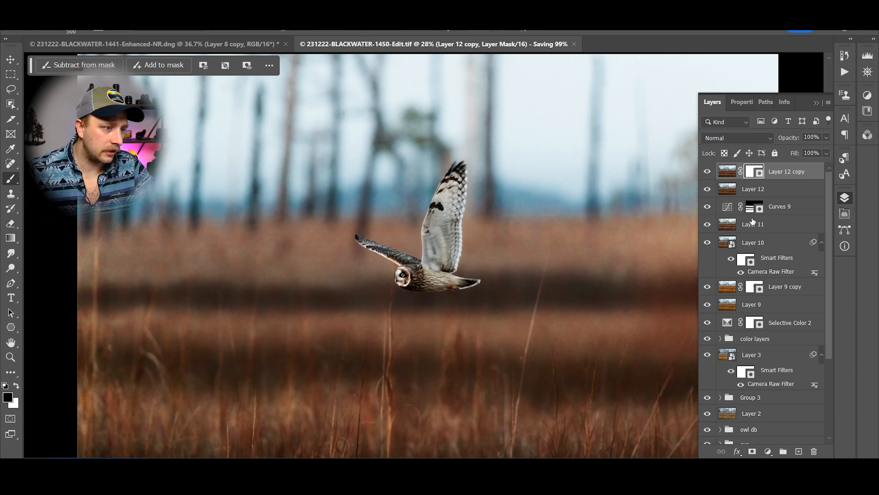
- Load the owl selection from the Layer 1 mask again and black out the owl on the Layer 12 copy mask
scroll(752, 220, "down", 3)
scroll(724, 437, "down", 1)
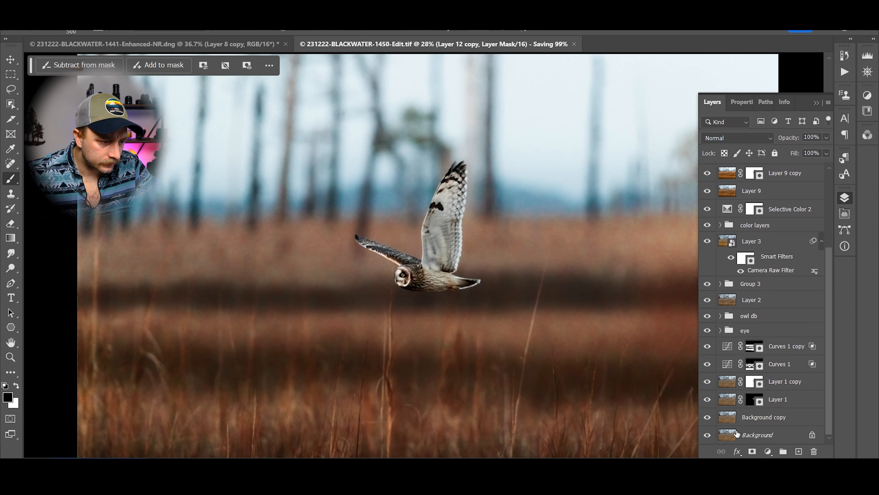
left_click(750, 404)
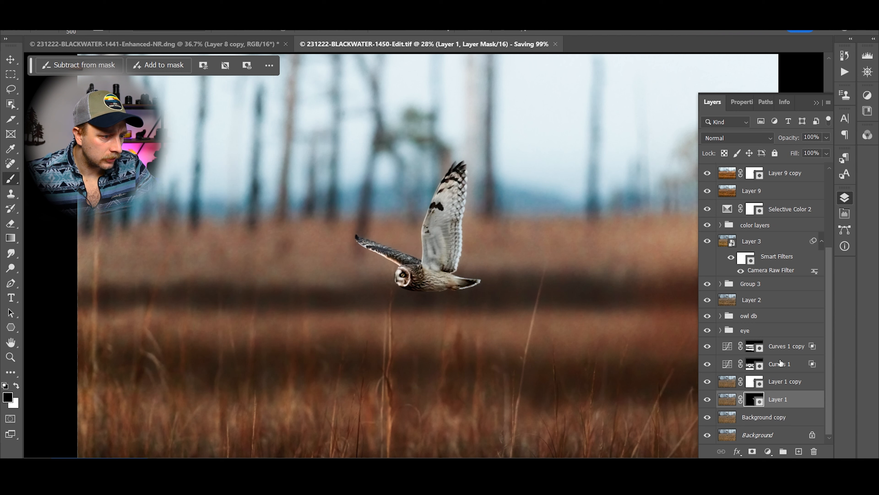
scroll(782, 404, "up", 3)
scroll(782, 404, "down", 3)
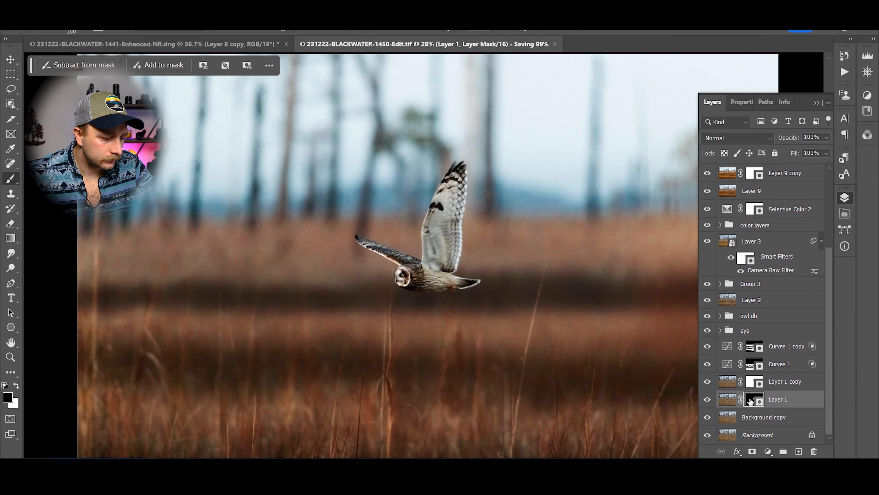
left_click(750, 402, "ctrl")
scroll(750, 277, "up", 5)
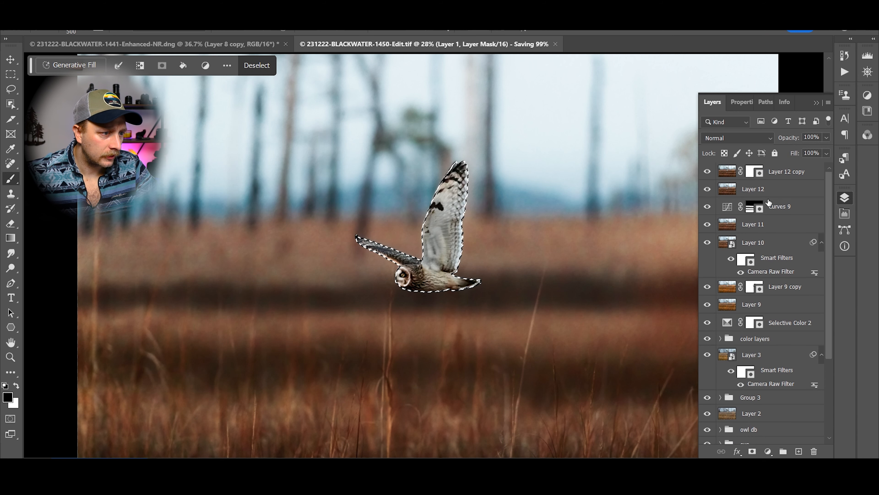
left_click(750, 172)
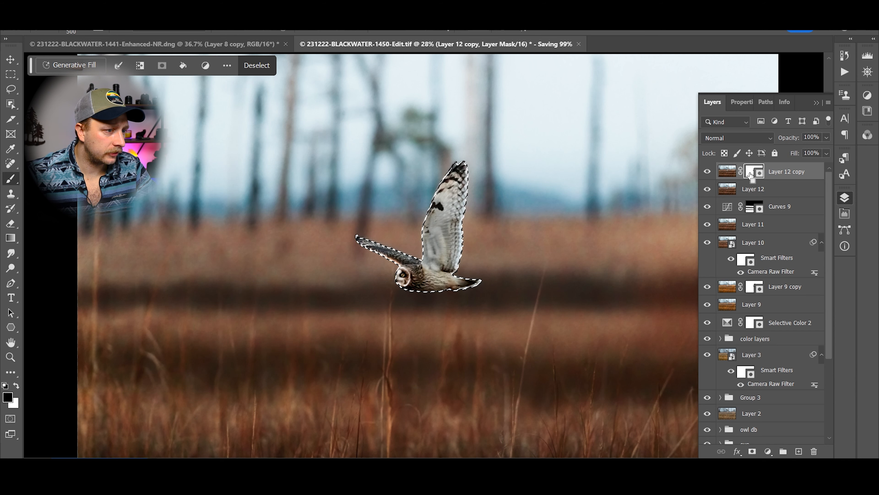
- Check the Layer 12 copy mask with its red overlay, clear the selection, and hide the overlay to inspect the owl
key("backslash")
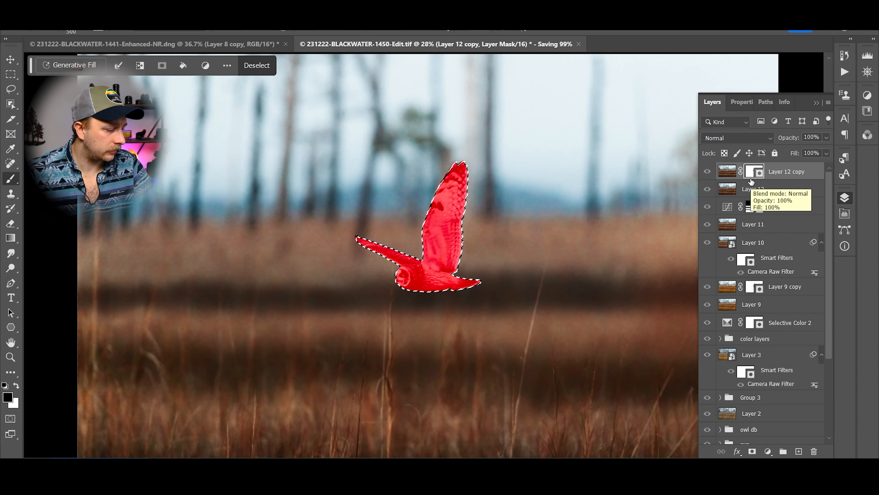
key("ctrl+d")
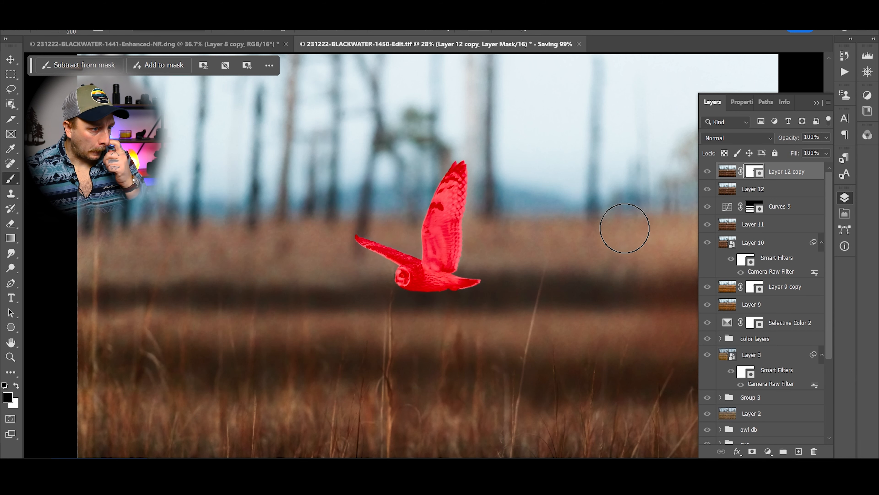
scroll(382, 294, "up", 1)
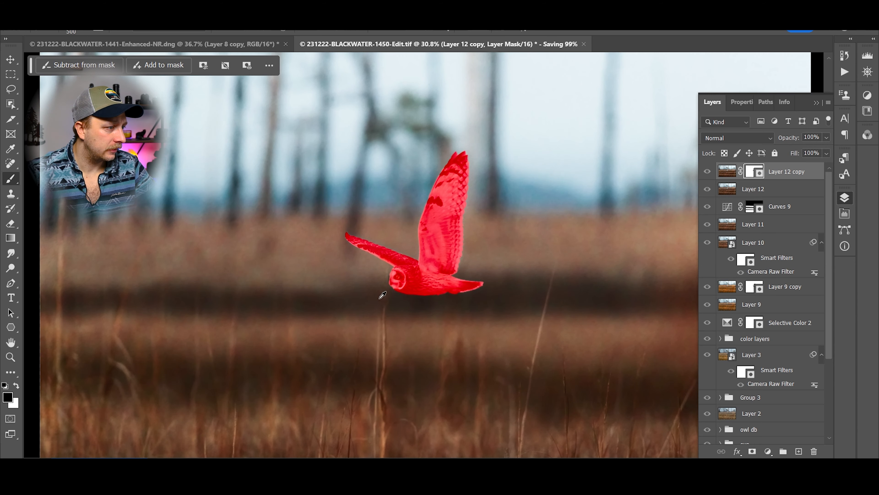
scroll(383, 295, "up", 8)
key("backslash")
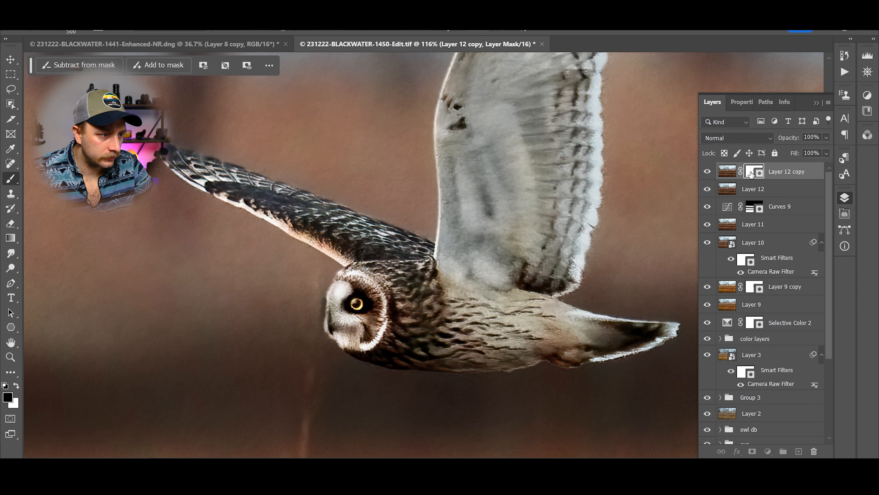
- Add a layer mask to Layer 12
left_click(755, 207)
left_click(757, 191)
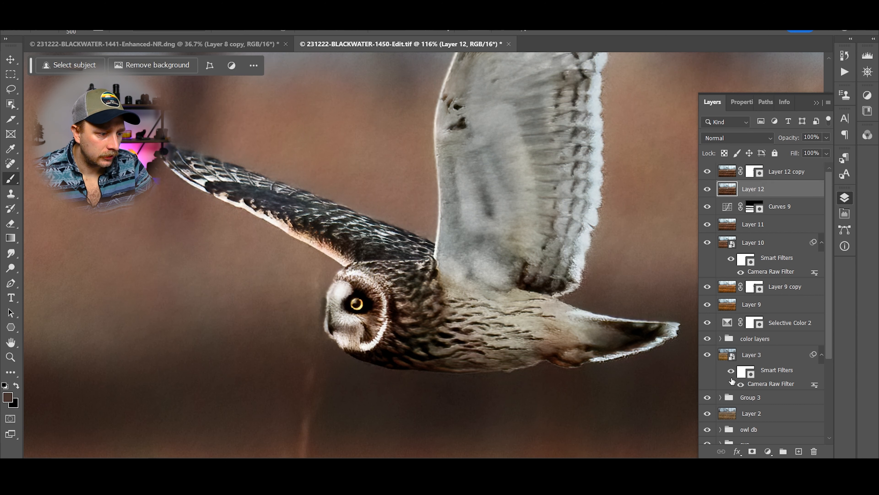
left_click(752, 450)
- Paint black over the owl's raised wing on the Layer 12 mask and show the mask's red overlay
left_click_drag(519, 281, 467, 346)
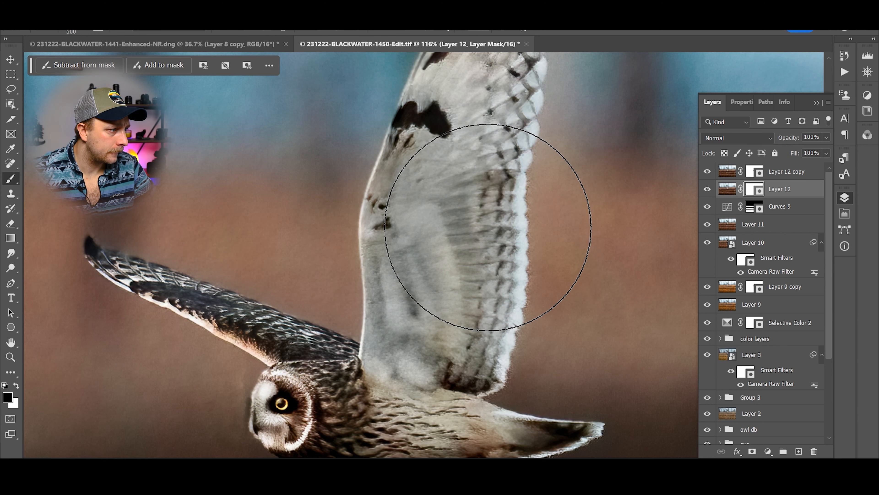
left_click_drag(470, 106, 448, 276)
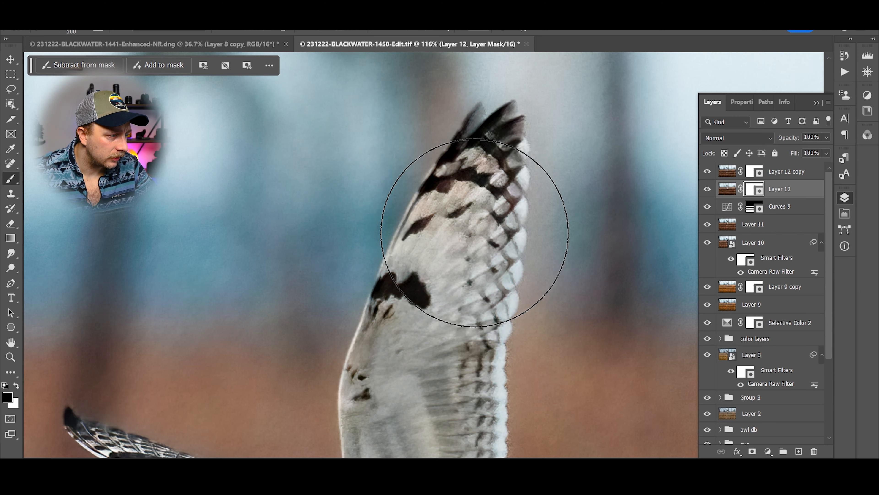
scroll(475, 232, "down", 5)
scroll(470, 264, "down", 2)
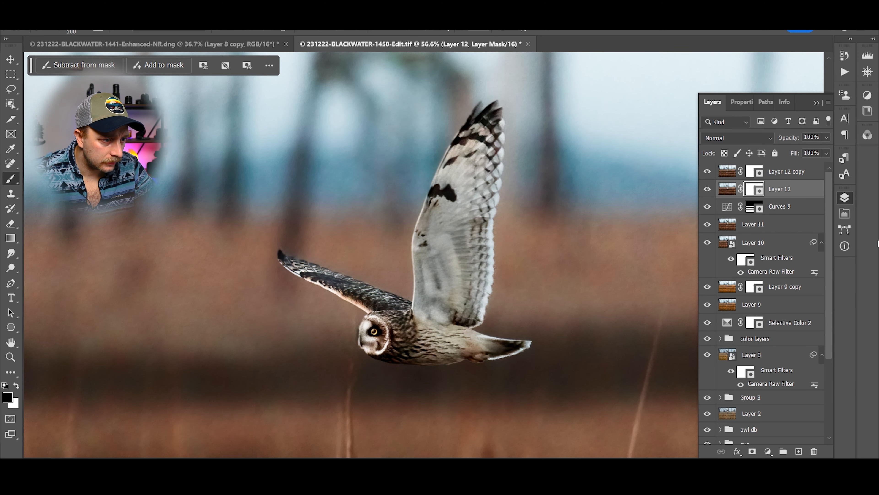
key("backslash")
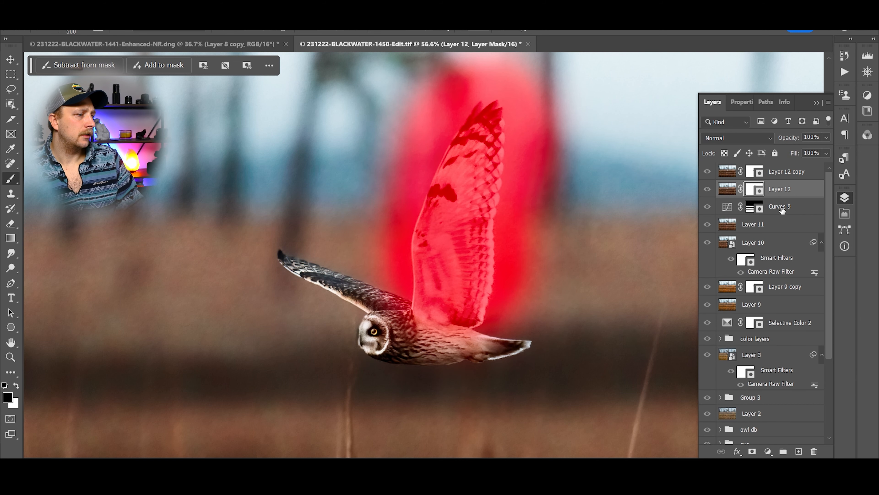
- Undo the recent brush strokes on the Layer 12 mask
key("ctrl+z")
key("ctrl+z")
key("ctrl+z")
key("ctrl+z")
key("ctrl+z")
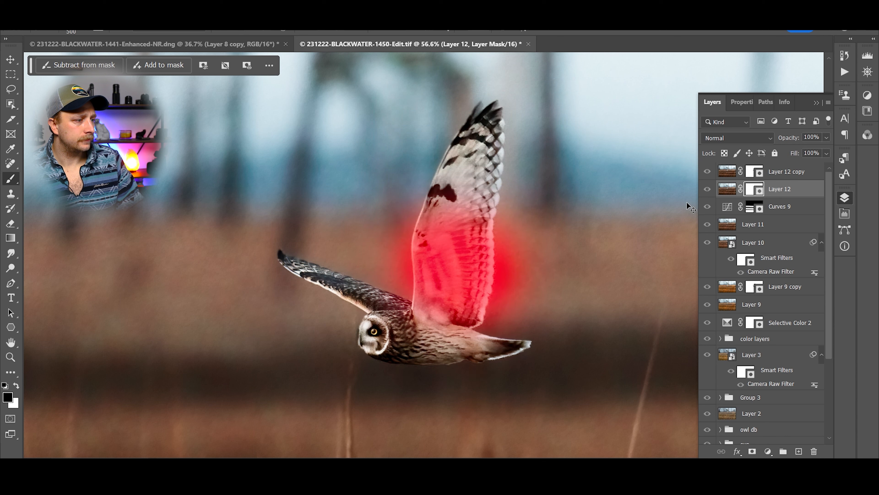
- Load the Layer 12 copy mask as a selection, paint within it on the Layer 12 mask, deselect and check the overlay
left_click(751, 173)
key("backslash")
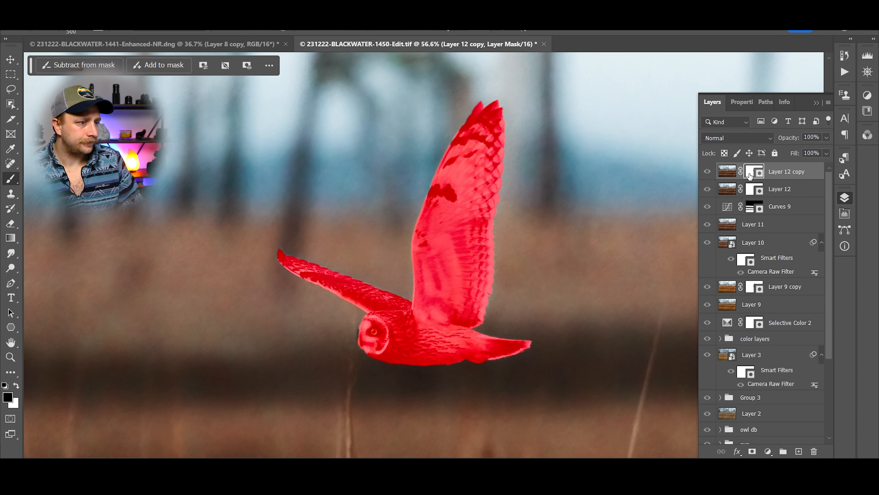
left_click(751, 194, "shift")
left_click(751, 173, "ctrl")
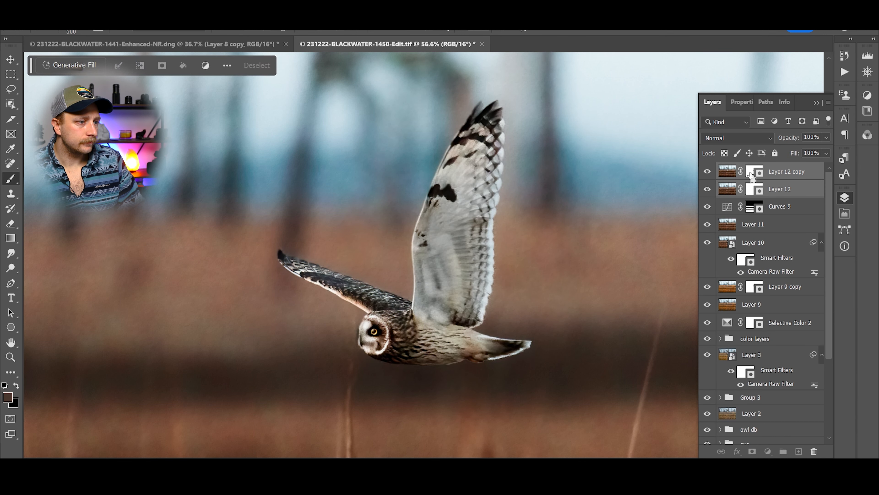
left_click(754, 189)
key("d")
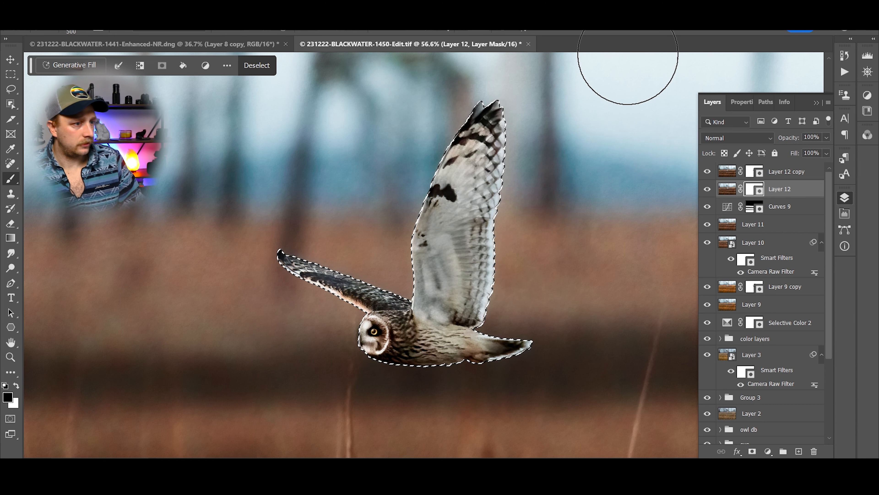
key("ctrl+d")
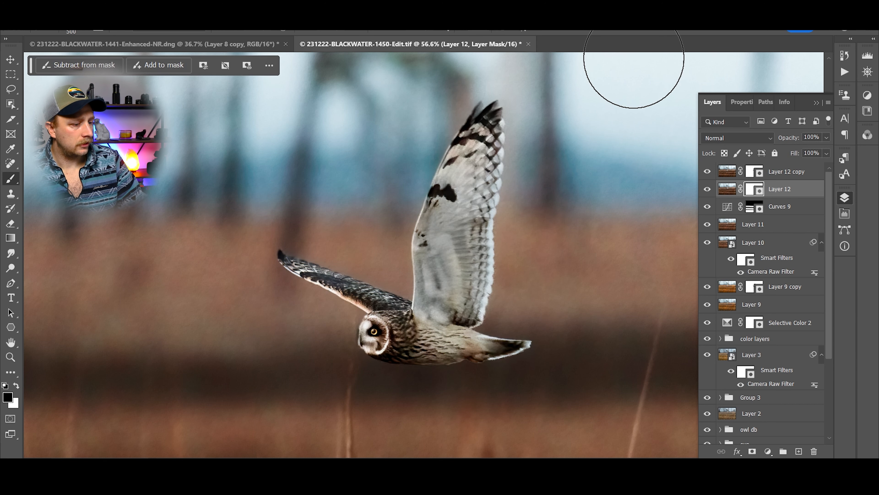
key("backslash")
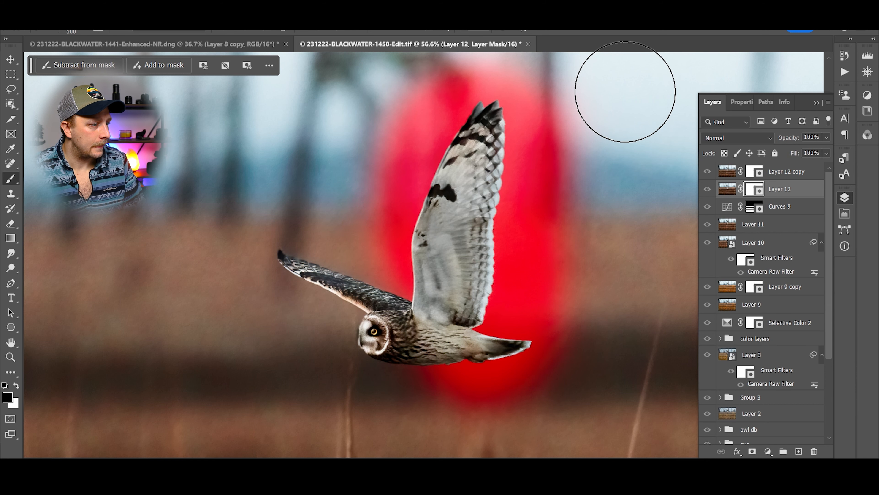
- Try inverting the Layer 12 mask, undo the recent mask edits and clear the selection
key("ctrl+i")
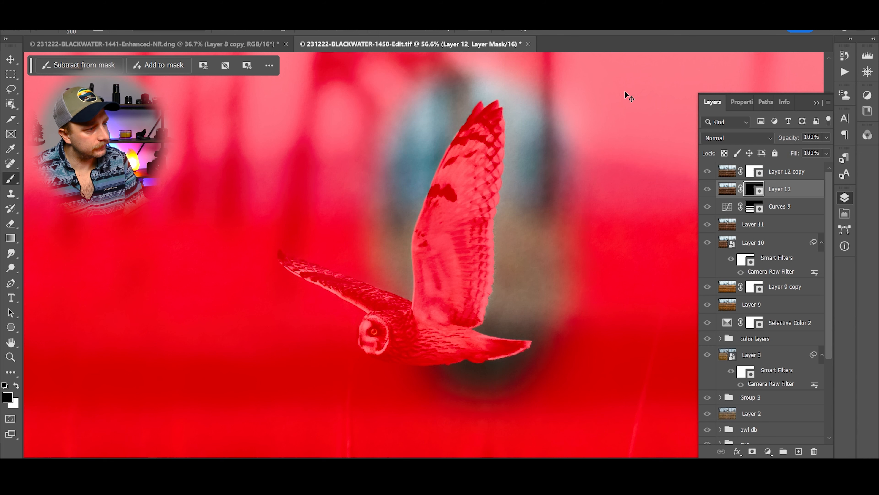
key("ctrl+z")
key("ctrl+z")
key("ctrl+z")
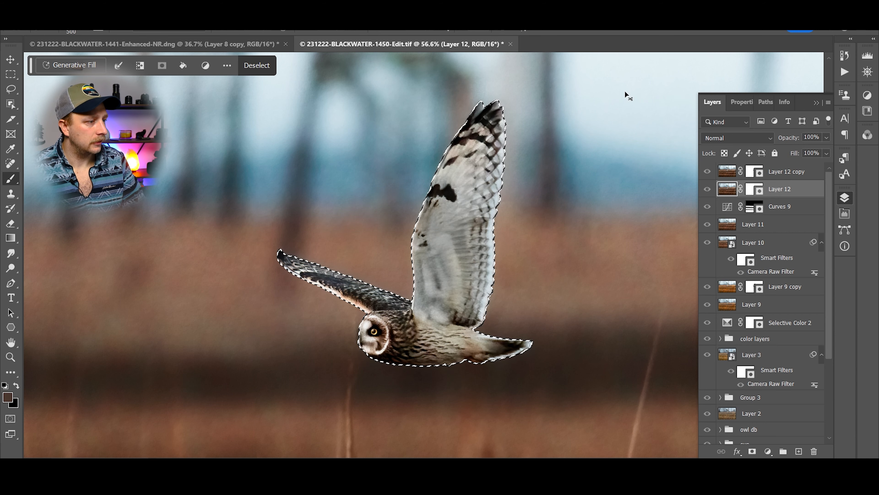
key("ctrl+d")
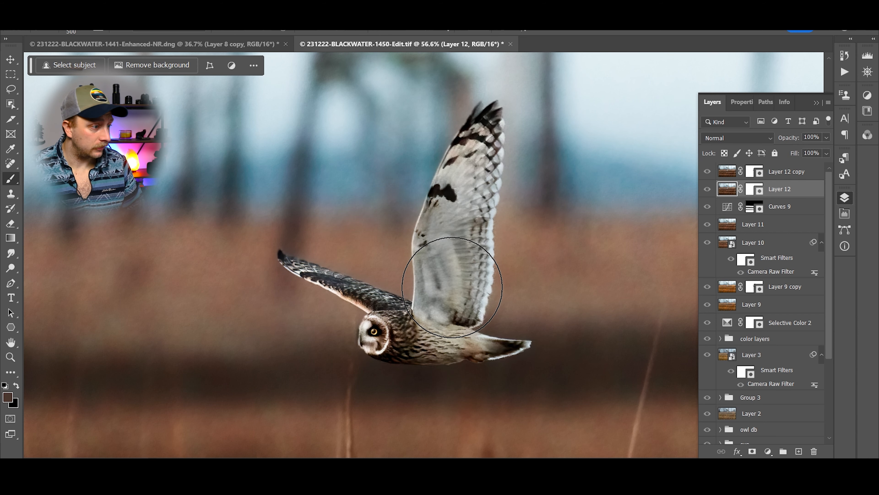
- Step back through the trial edits and invert the Layer 12 mask back to white with its overlay hidden
scroll(452, 252, "down", 4)
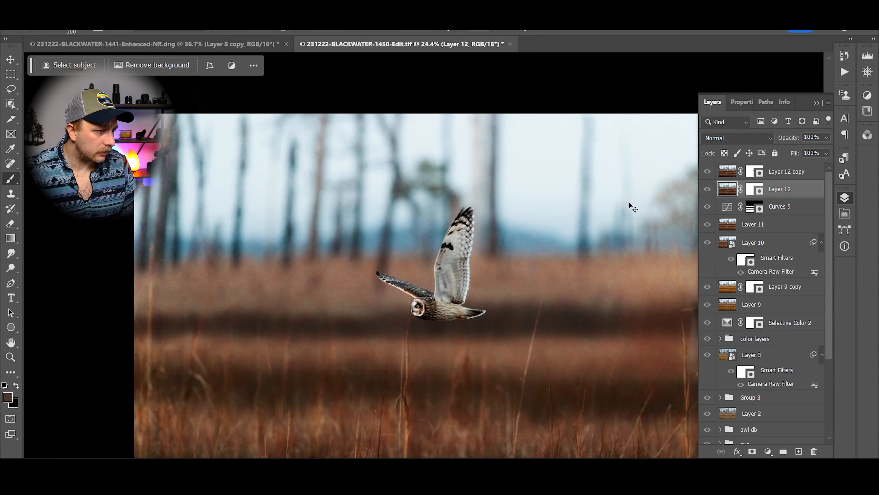
key("ctrl+z")
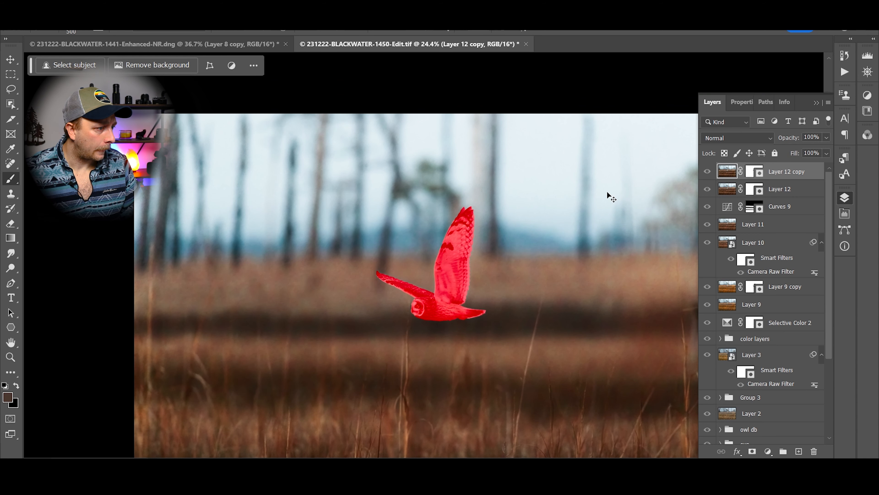
left_click(750, 191)
key("ctrl+z")
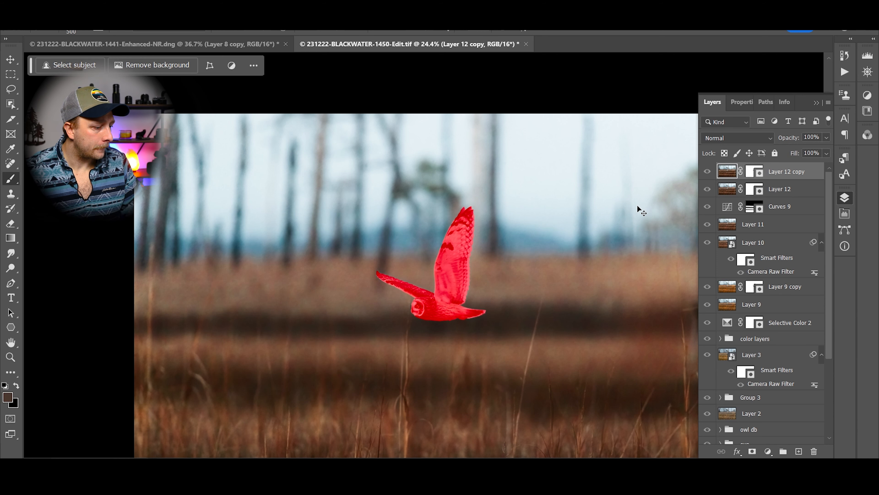
key("ctrl+i")
key("ctrl+z")
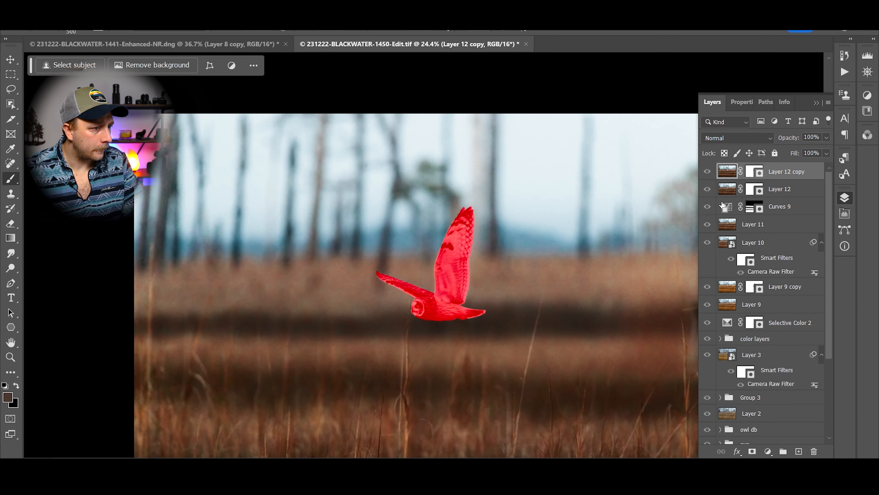
left_click(754, 190)
key("backslash")
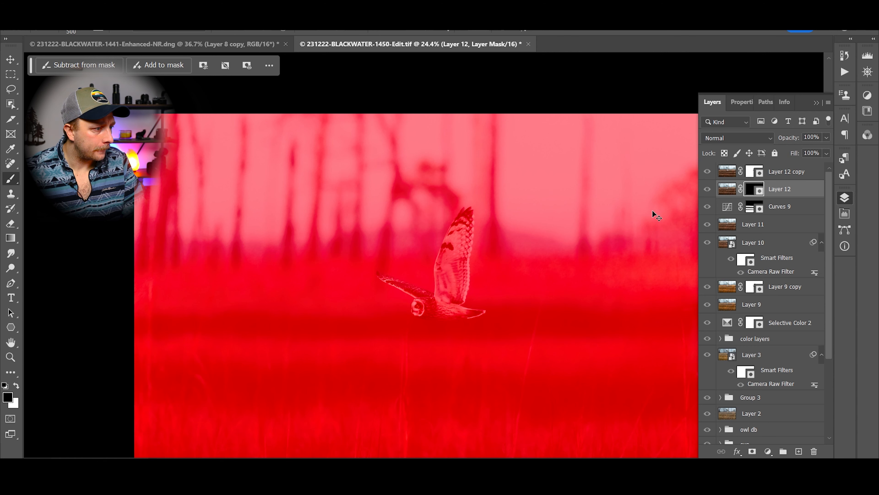
key("ctrl+i")
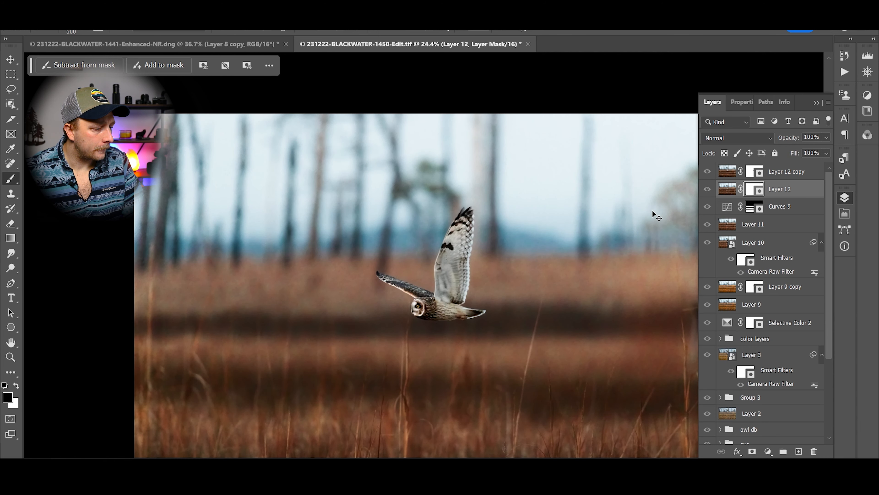
- Compare the owl with and without Layer 12, and paint black on its mask over the raised wing using a 100-pixel brush
scroll(430, 267, "up", 8)
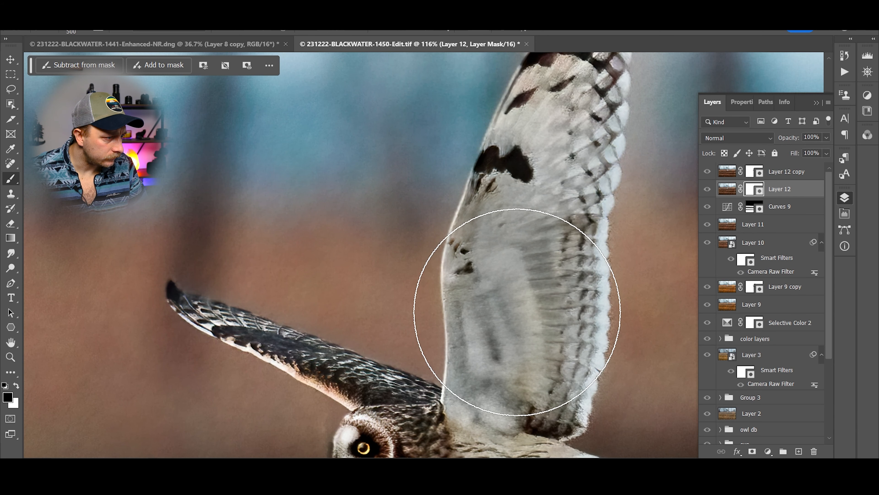
left_click_drag(518, 312, 438, 315)
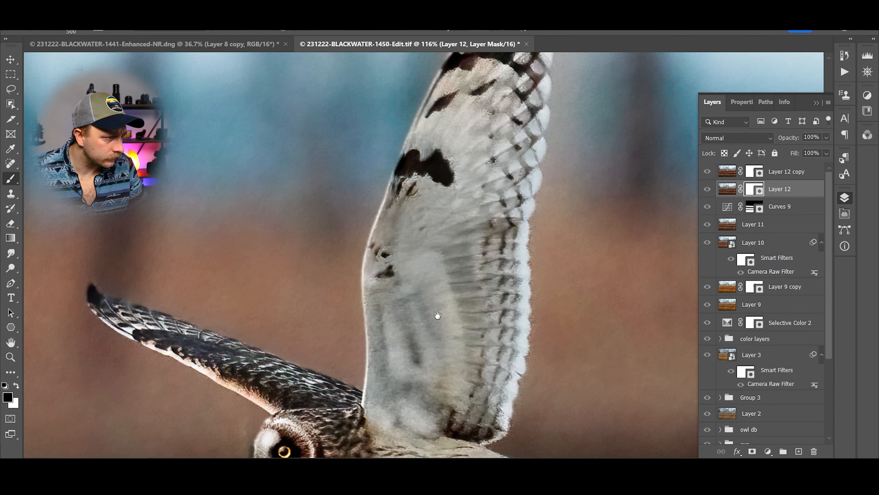
left_click(707, 189)
left_click(707, 189)
key("bracketleft")
key("bracketleft")
key("bracketleft")
key("bracketleft")
key("bracketleft")
key("bracketleft")
key("bracketleft")
key("bracketleft")
key("x")
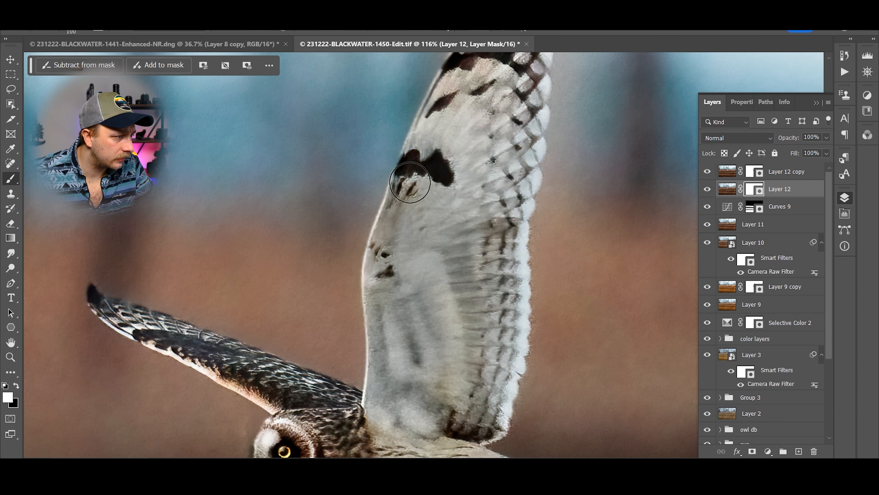
key("x")
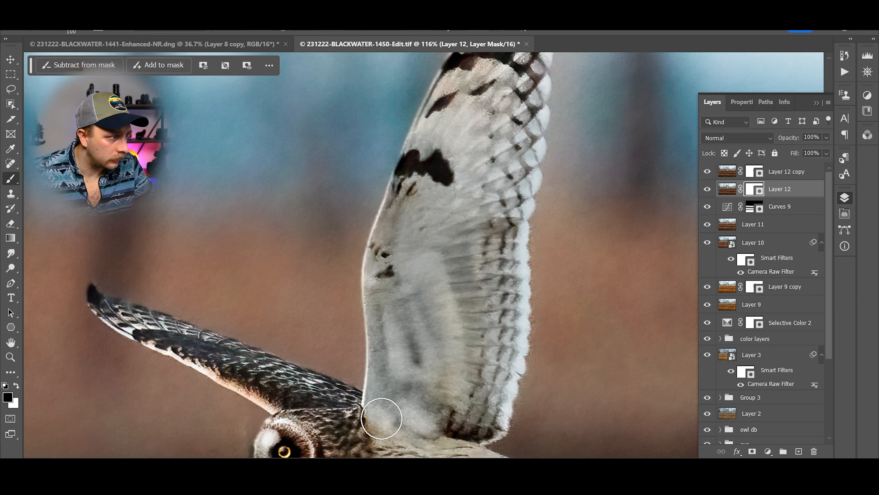
- Black out the rest of the raised wing, rear body and tail on the Layer 12 mask with a 150-pixel brush, using the red overlay
key("bracketright")
key("bracketright")
key("x")
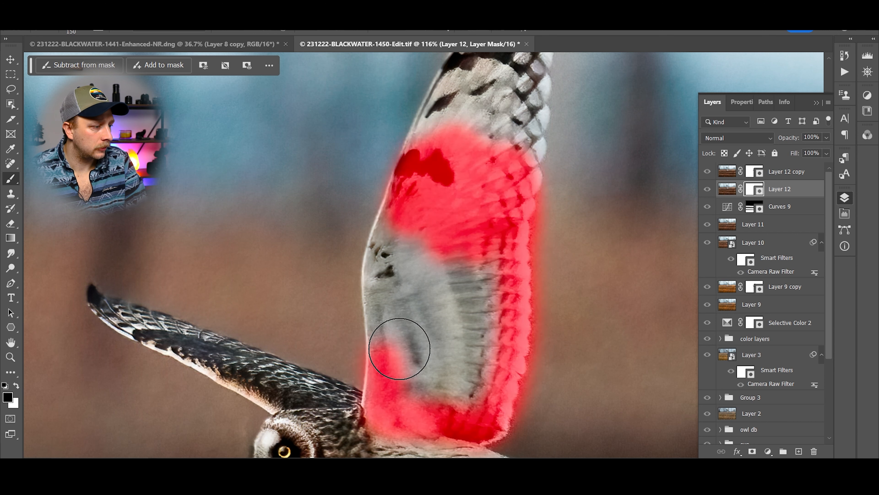
key("backslash")
key("x")
mouse_move(426, 281)
left_mouse_down()
mouse_move(429, 262)
mouse_move(403, 397)
mouse_move(432, 316)
mouse_move(405, 410)
mouse_move(463, 271)
mouse_move(473, 269)
mouse_move(455, 416)
mouse_move(466, 421)
mouse_move(431, 380)
mouse_move(405, 324)
mouse_move(399, 259)
mouse_move(399, 350)
mouse_move(393, 289)
mouse_move(429, 191)
mouse_move(398, 277)
mouse_move(412, 219)
left_mouse_up()
key("space")
left_click_drag(487, 136, 432, 316)
mouse_move(336, 398)
left_mouse_down()
mouse_move(450, 187)
mouse_move(394, 298)
mouse_move(415, 225)
mouse_move(464, 330)
mouse_move(451, 236)
left_mouse_up()
key("space")
mouse_move(438, 389)
left_mouse_down()
mouse_move(435, 311)
mouse_move(496, 80)
left_mouse_up()
mouse_move(448, 282)
left_mouse_down()
mouse_move(387, 419)
mouse_move(433, 369)
mouse_move(519, 404)
mouse_move(596, 420)
mouse_move(433, 423)
mouse_move(362, 371)
mouse_move(347, 328)
left_mouse_up()
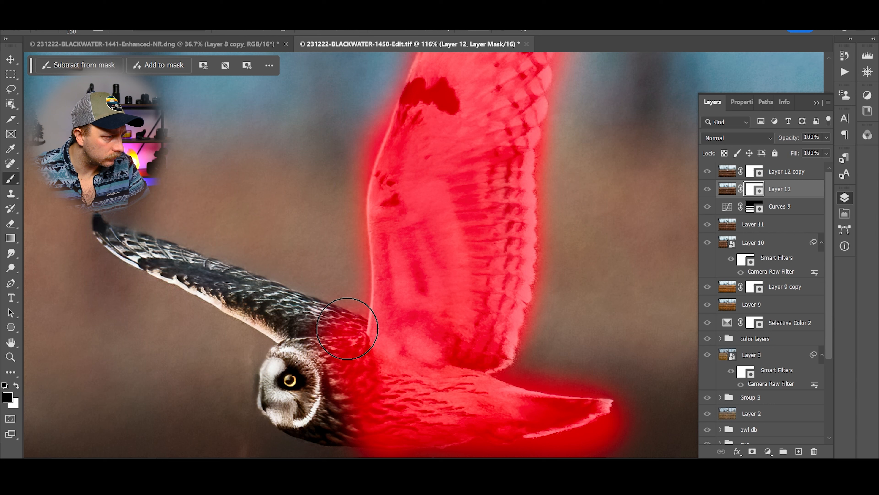
key("backslash")
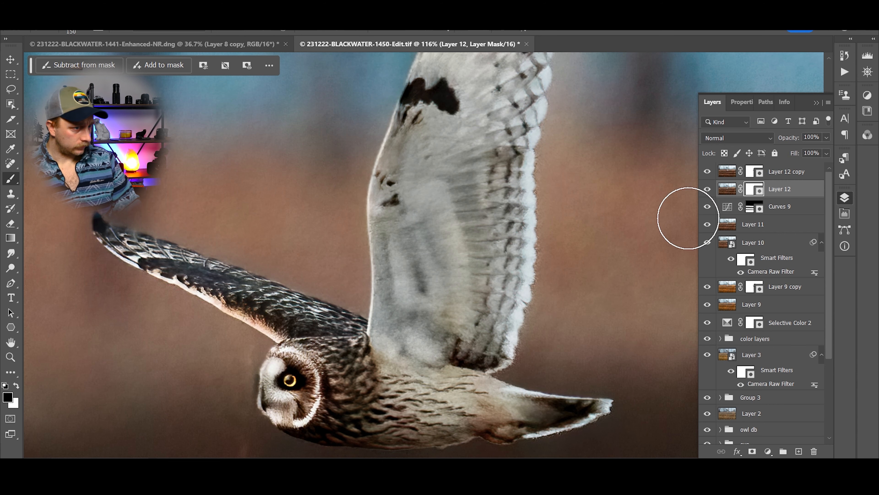
- Make the Layer 12 copy mask active, inspect the owl's wing and body, and compare the whole image with the 1441 photo
left_click(748, 176)
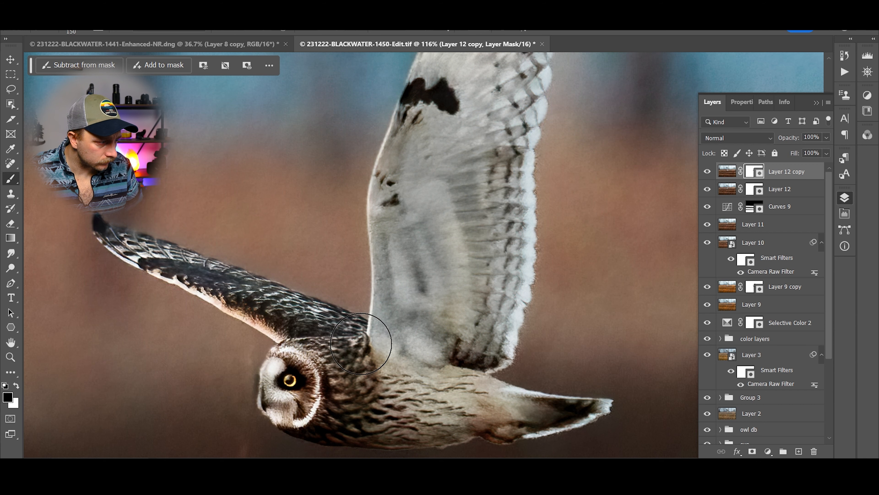
mouse_move(488, 281)
left_mouse_down()
mouse_move(447, 395)
mouse_move(456, 313)
left_mouse_up()
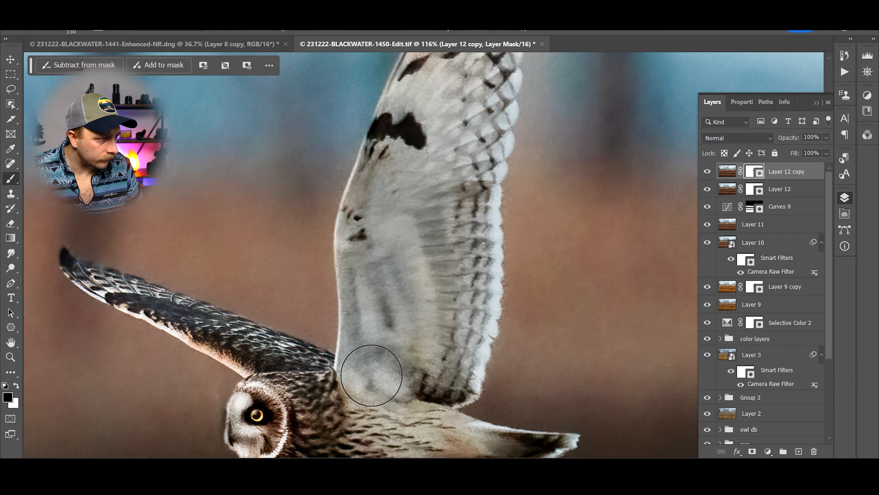
left_click_drag(489, 194, 461, 329)
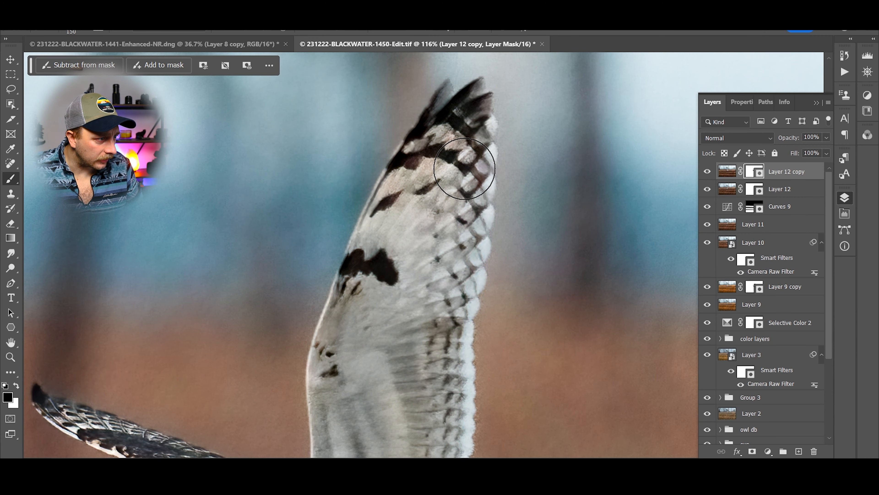
scroll(460, 97, "down", 2)
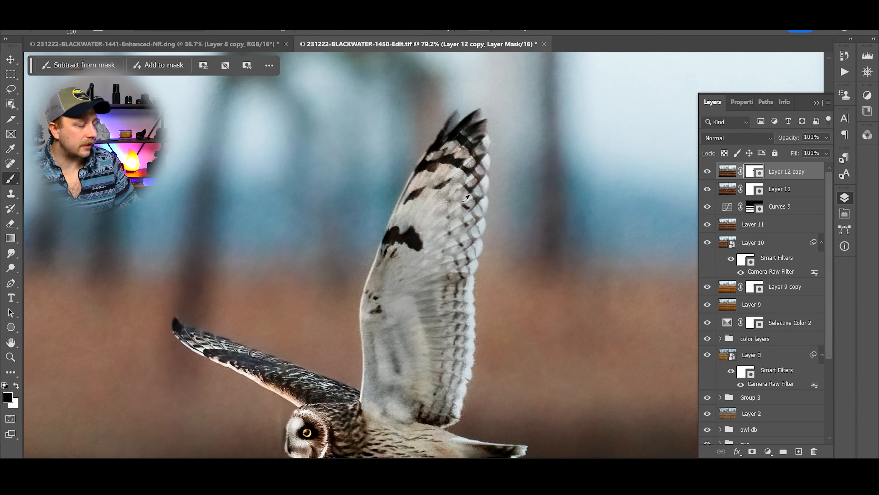
left_click_drag(412, 330, 425, 167)
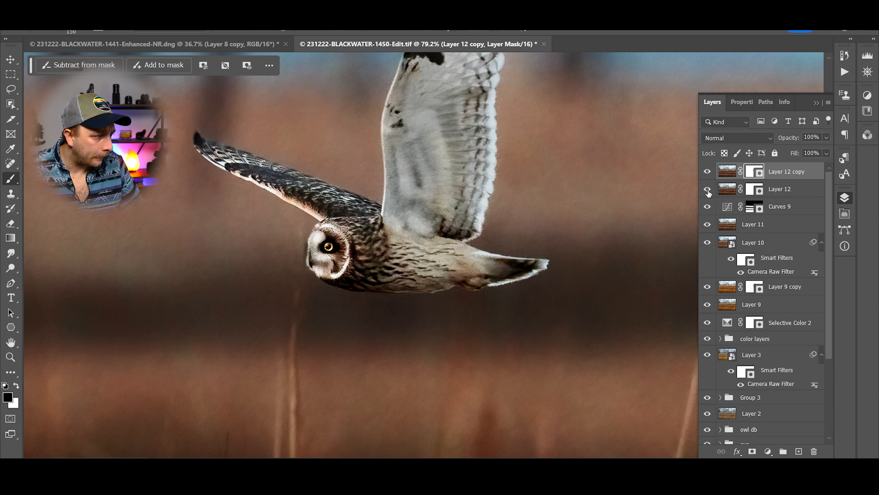
scroll(623, 233, "down", 7)
left_click_drag(613, 234, 464, 246)
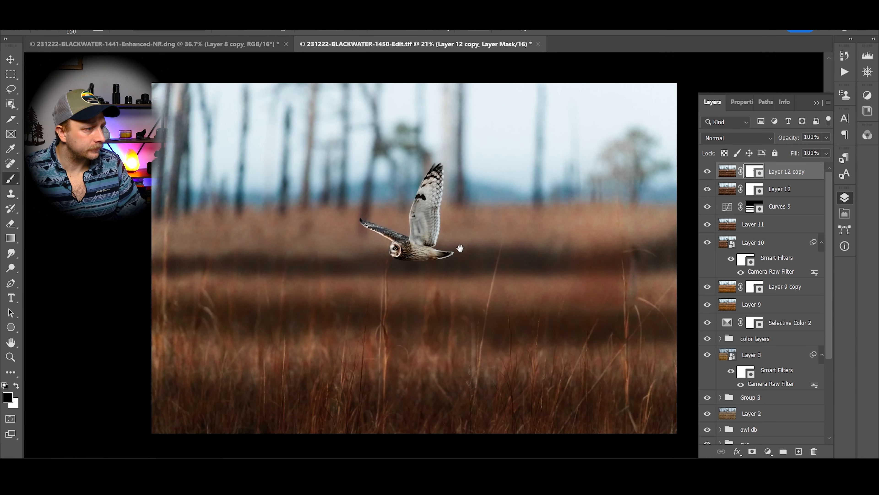
left_click(255, 45)
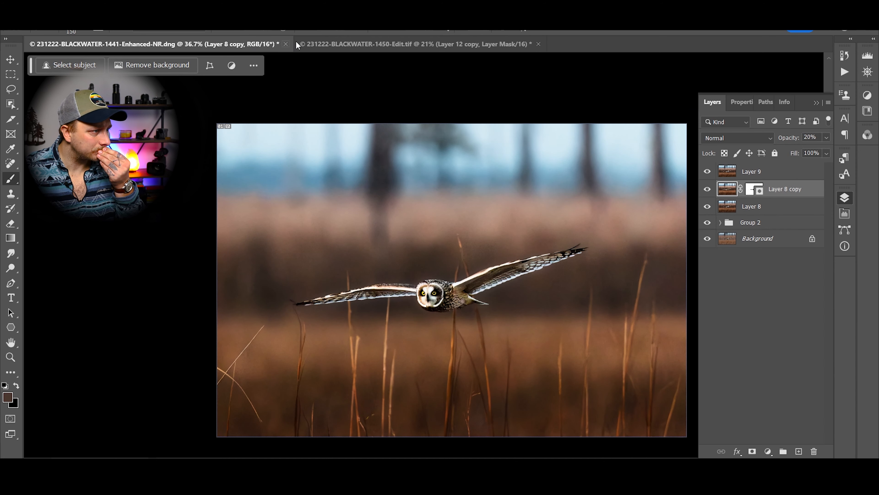
left_click(327, 48)
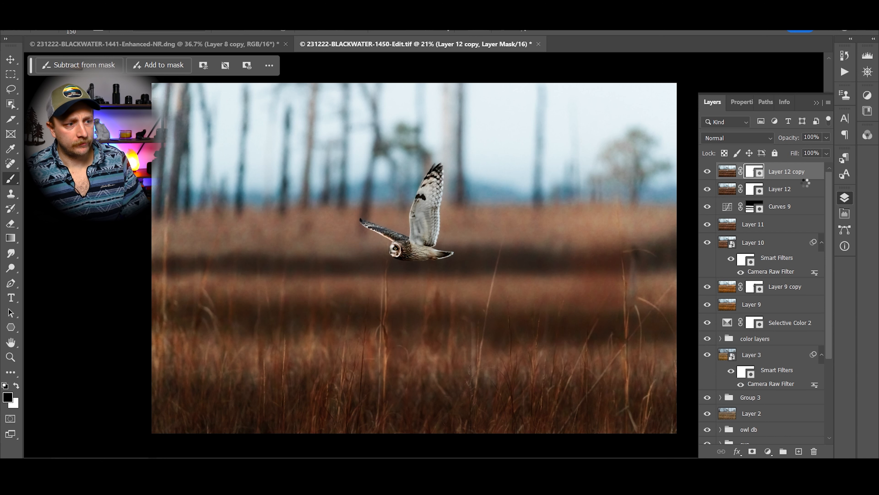
- Stamp all visible layers into a new top layer, and group the layers from Layer 12 copy down to Background copy
key("ctrl+alt+shift+e")
left_click(794, 193)
scroll(770, 368, "down", 5)
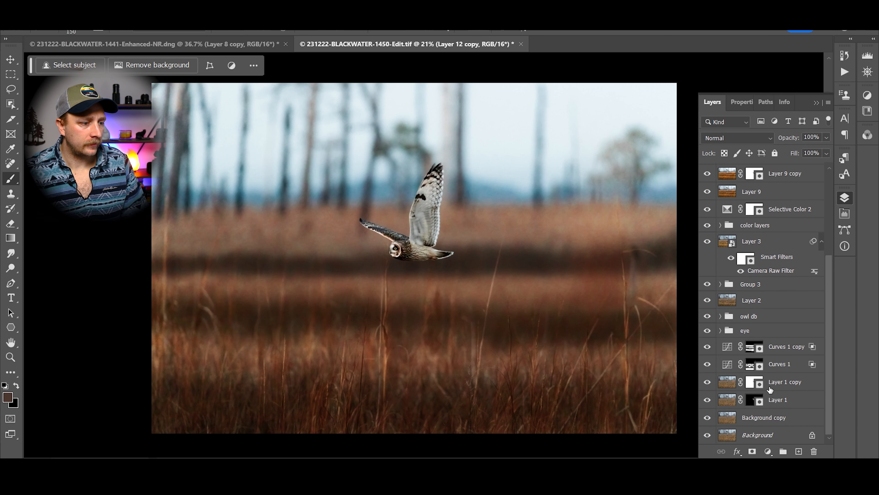
left_click(767, 418, "shift")
key("ctrl+g")
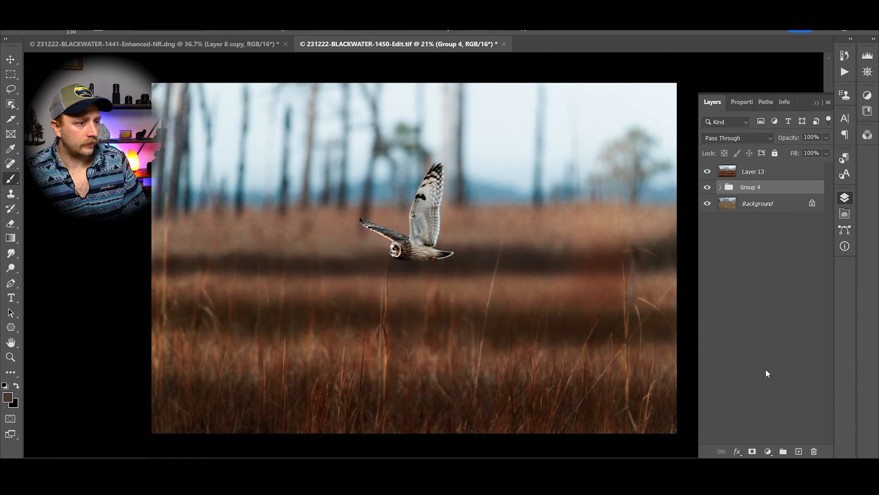
- Hide the layer group, compare the merged layer with the original Background, and save the file
left_click(707, 187)
left_click(708, 172)
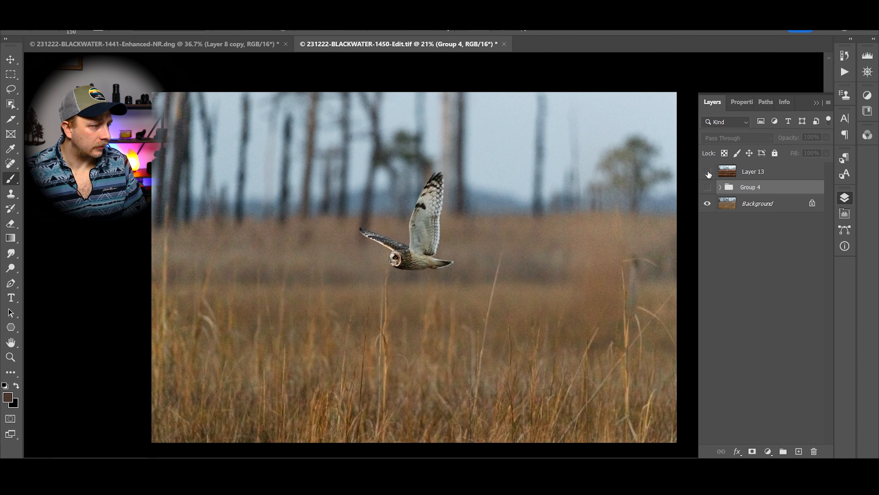
left_click(707, 172)
left_click_drag(557, 239, 550, 205)
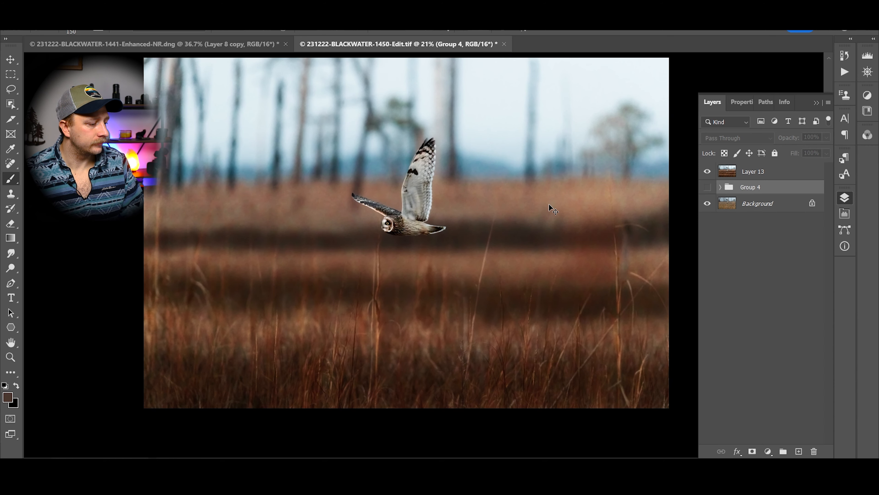
key("ctrl+s")
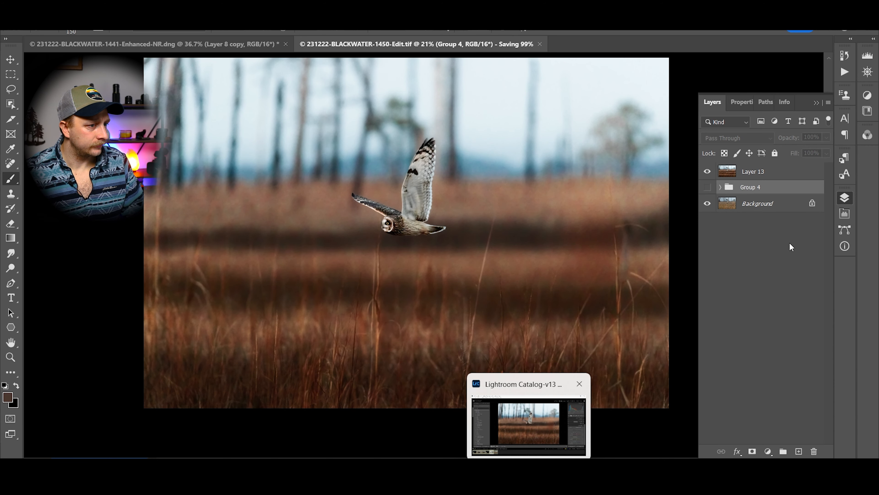
- Make Layer 13 active and toggle its visibility to compare the finished edit with the unedited Background
left_click(773, 172)
left_click(707, 172)
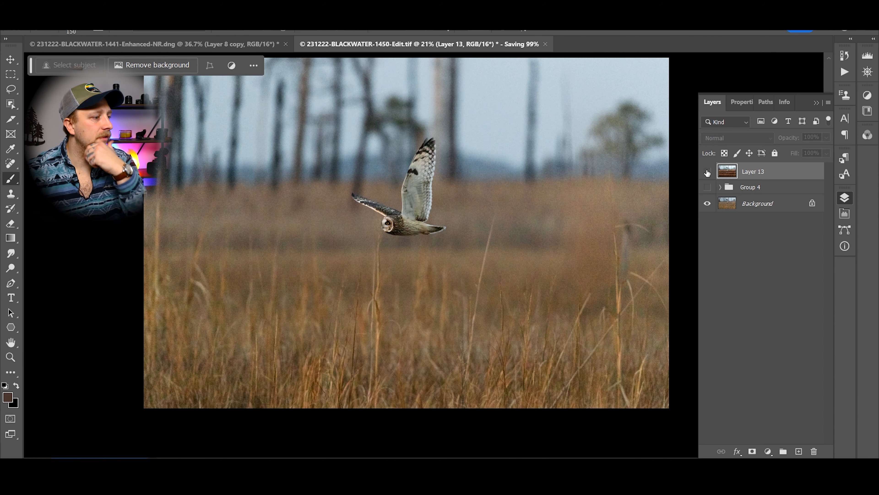
left_click(461, 199)
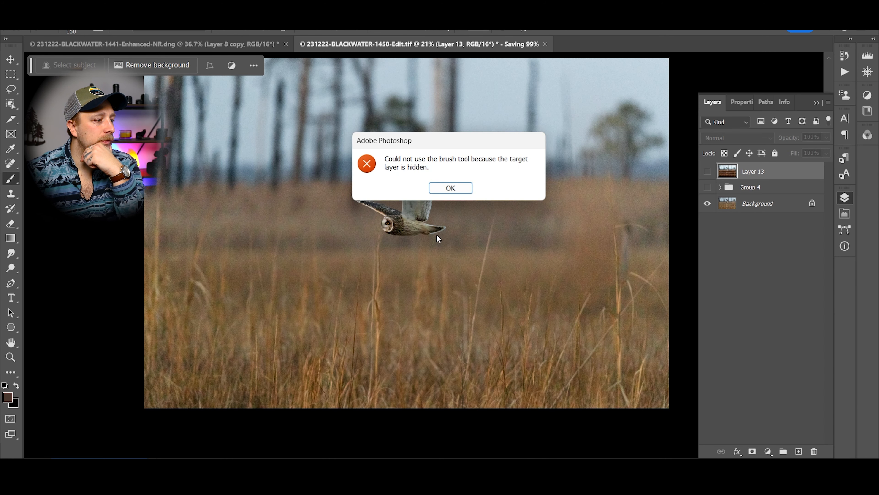
left_click(452, 189)
mouse_move(454, 191)
left_mouse_down()
mouse_move(456, 224)
mouse_move(452, 207)
left_mouse_up()
left_click(707, 171)
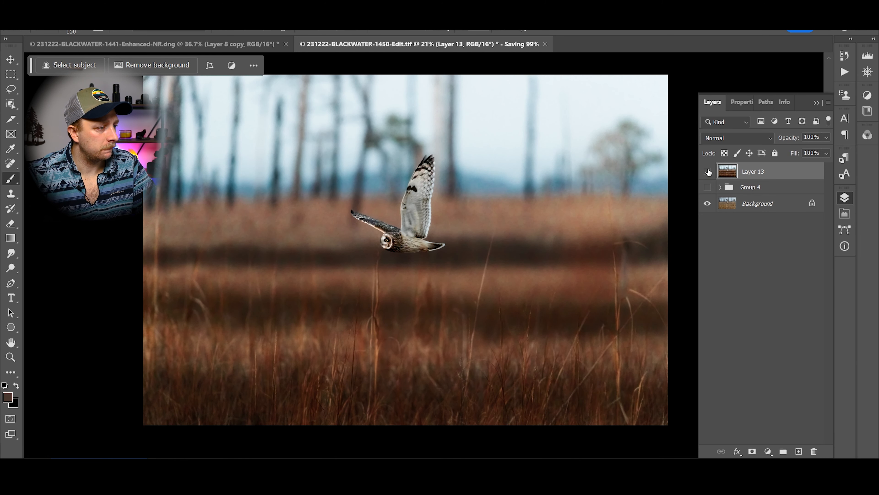
left_click(709, 174)
left_click(709, 174)
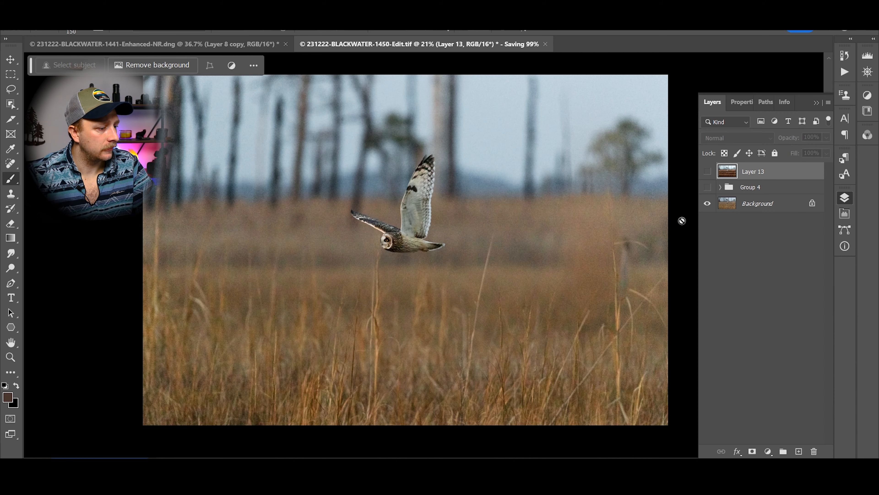
- Switch to Lightroom Classic and select Copy 1 of 231222-BLACKWATER-1450.CR2 in the filmstrip
left_click(387, 484)
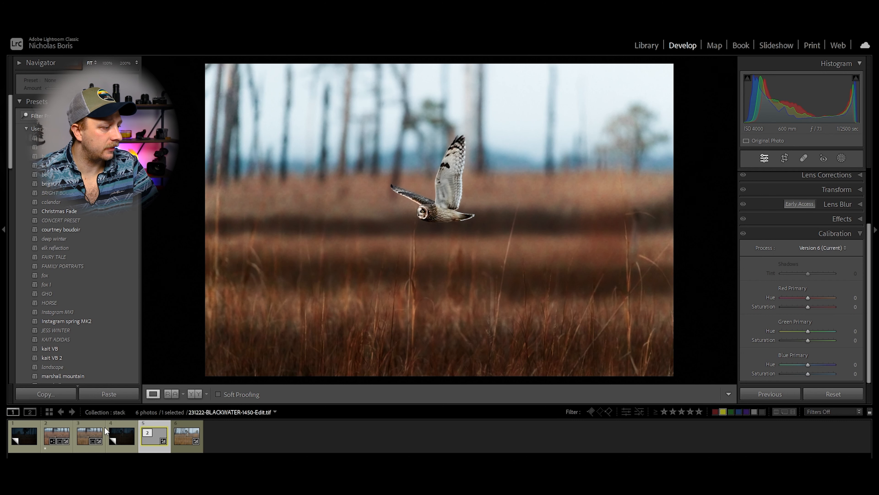
left_click(122, 444)
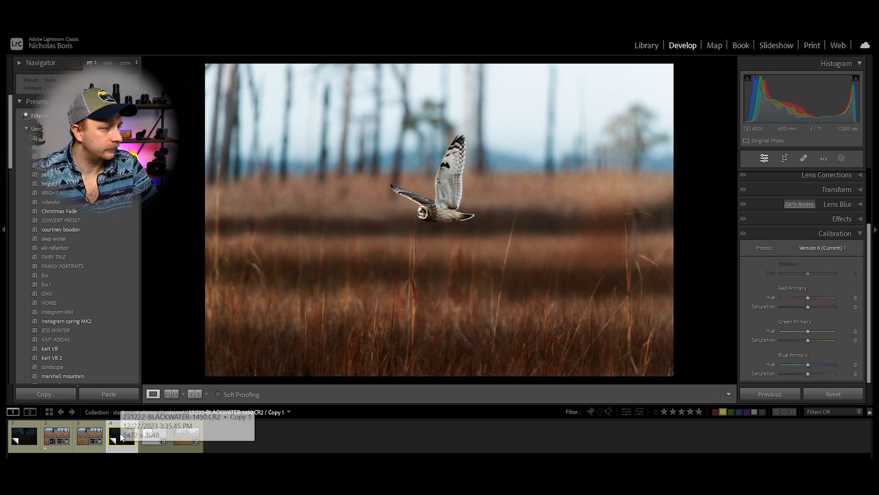